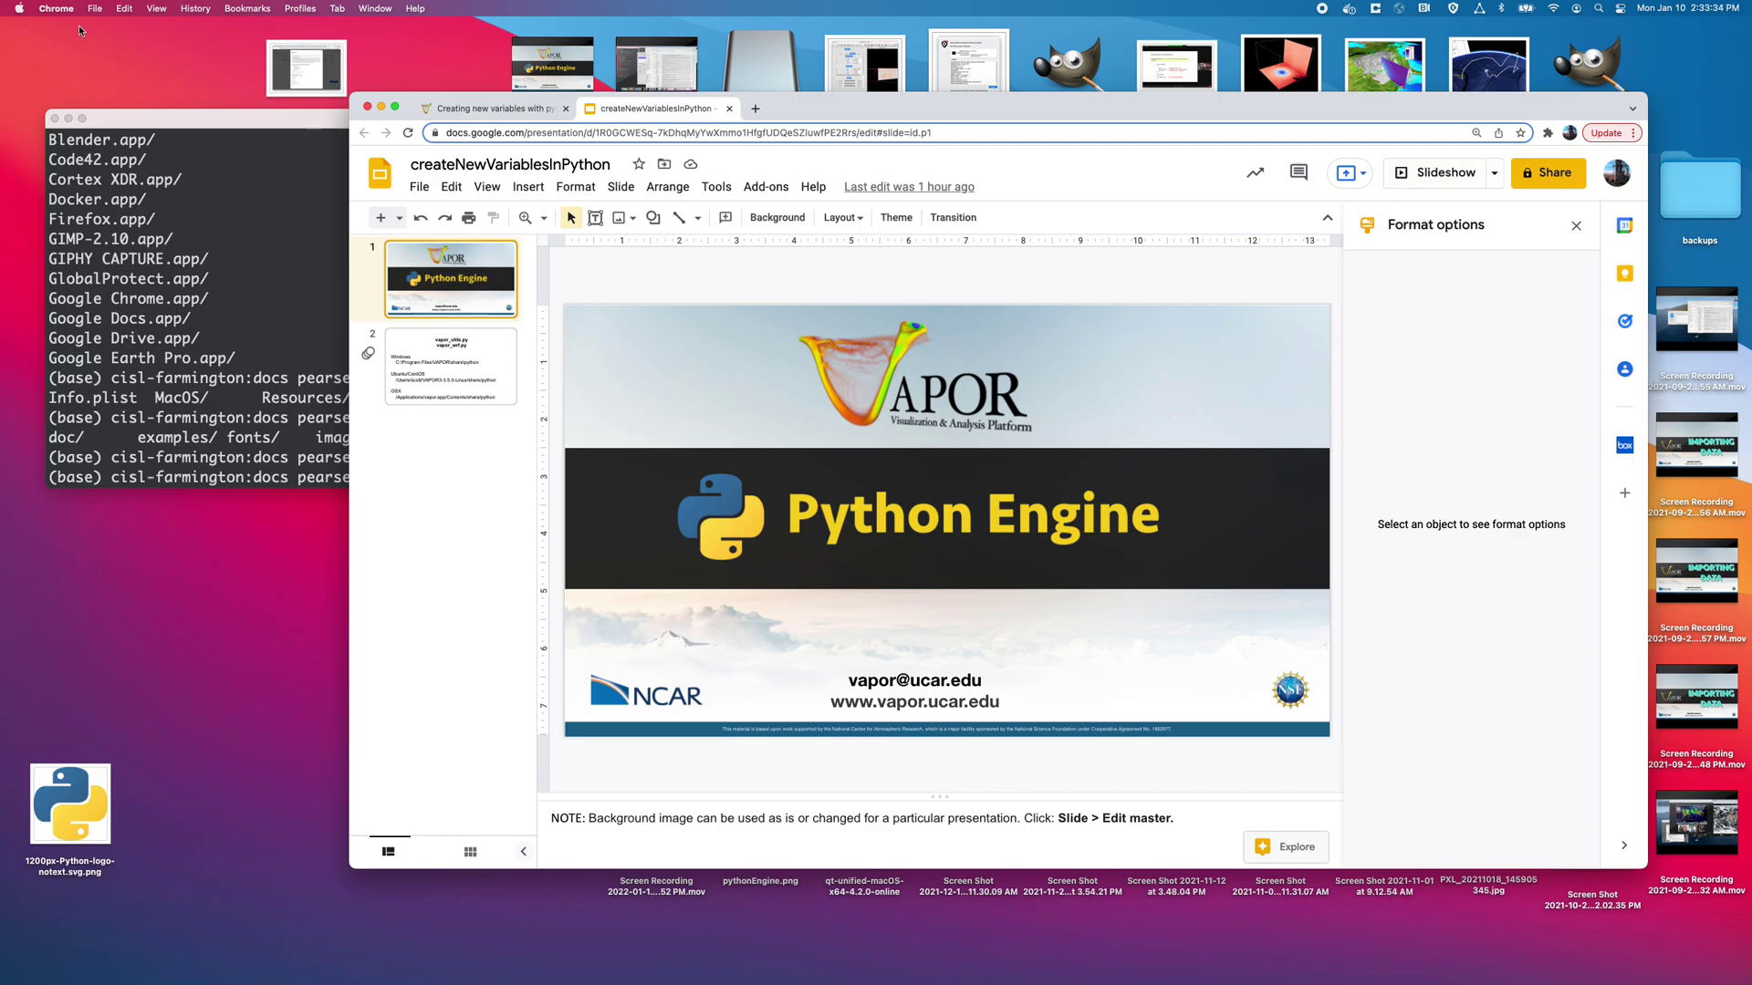
Launch VAPOR and enlarge its main window to fill the screen
{"action": "mouse_move", "coordinate": [984, 967]}
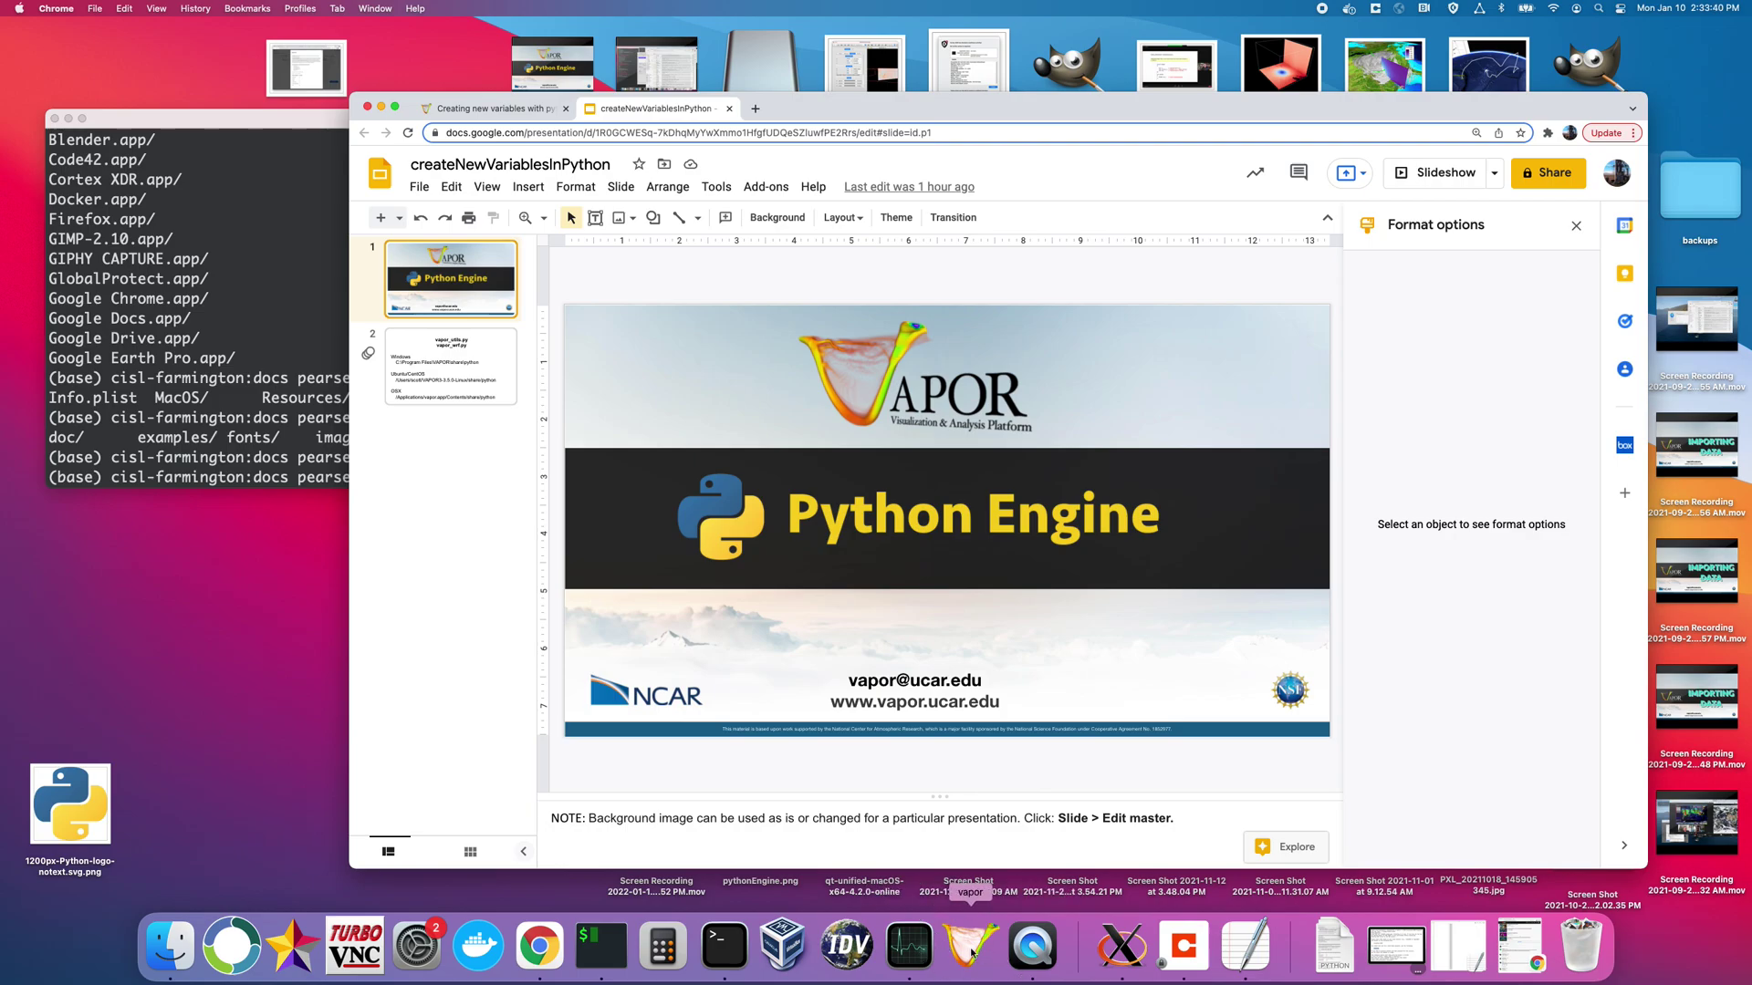
{"action": "left_click_drag", "start_coordinate": [964, 952], "coordinate": [968, 956]}
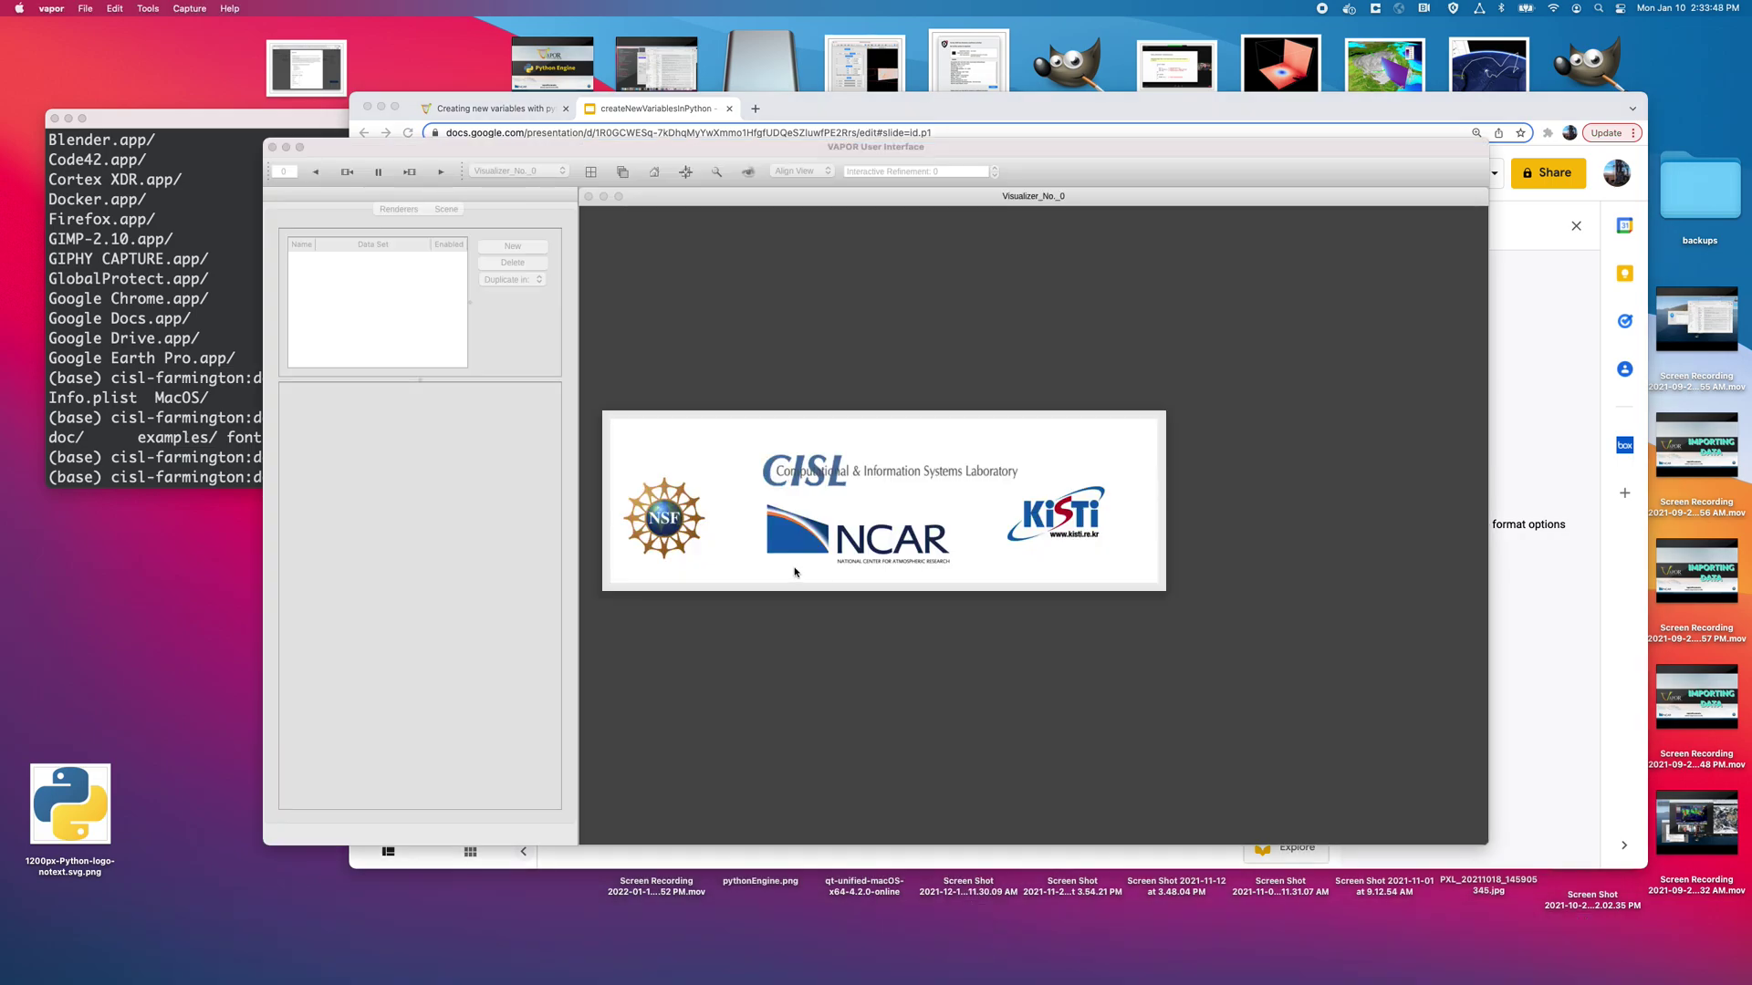
{"action": "double_click", "coordinate": [626, 147]}
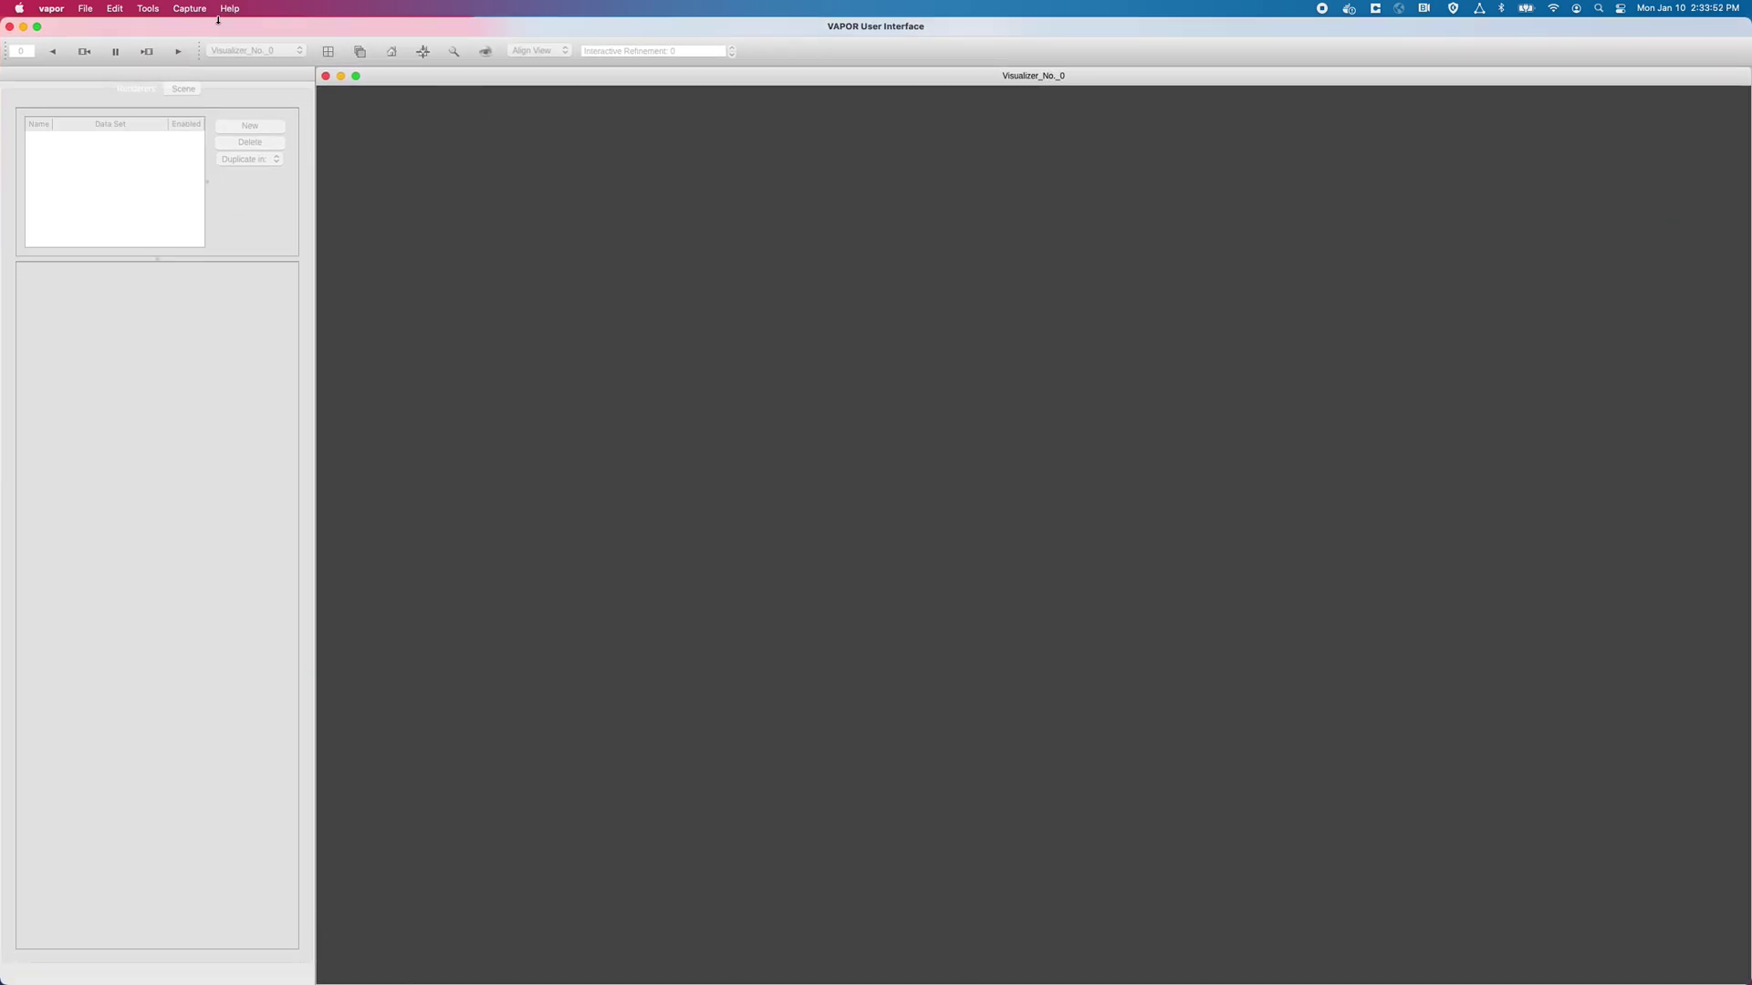
Import the NetCDF-CF data file 24Maycontrol.04019.000000.nc from the MayControl folder
{"action": "left_click", "coordinate": [91, 9]}
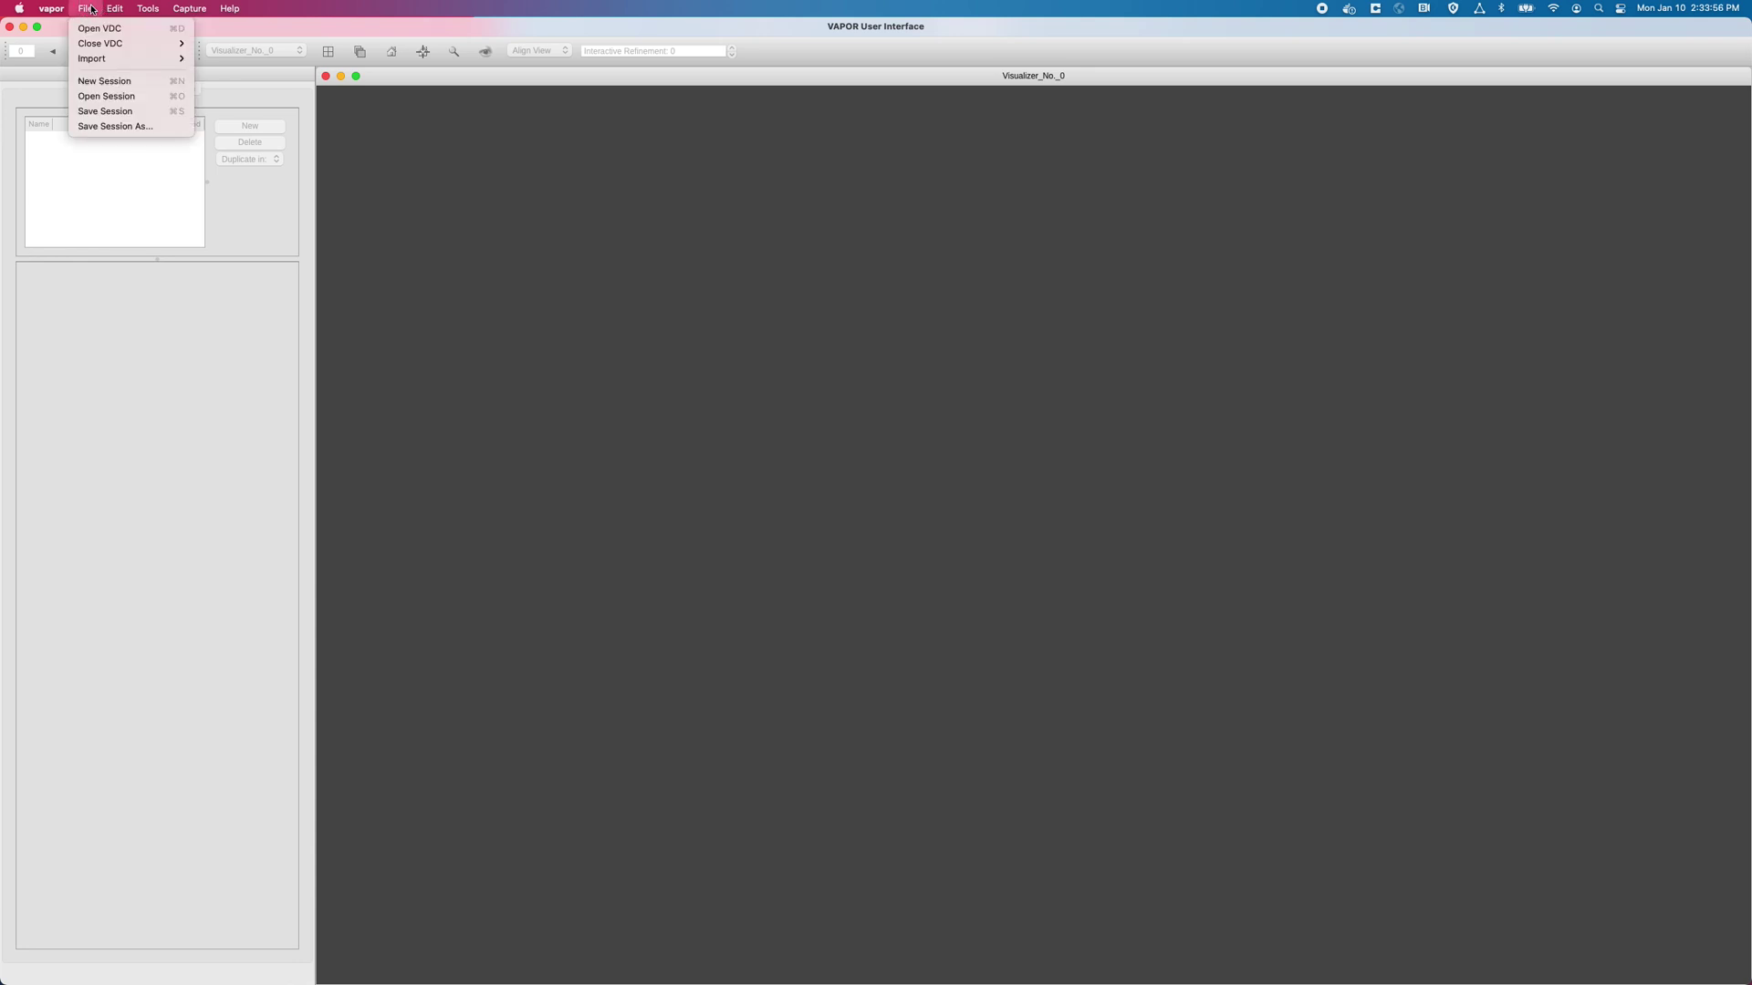
{"action": "mouse_move", "coordinate": [115, 64]}
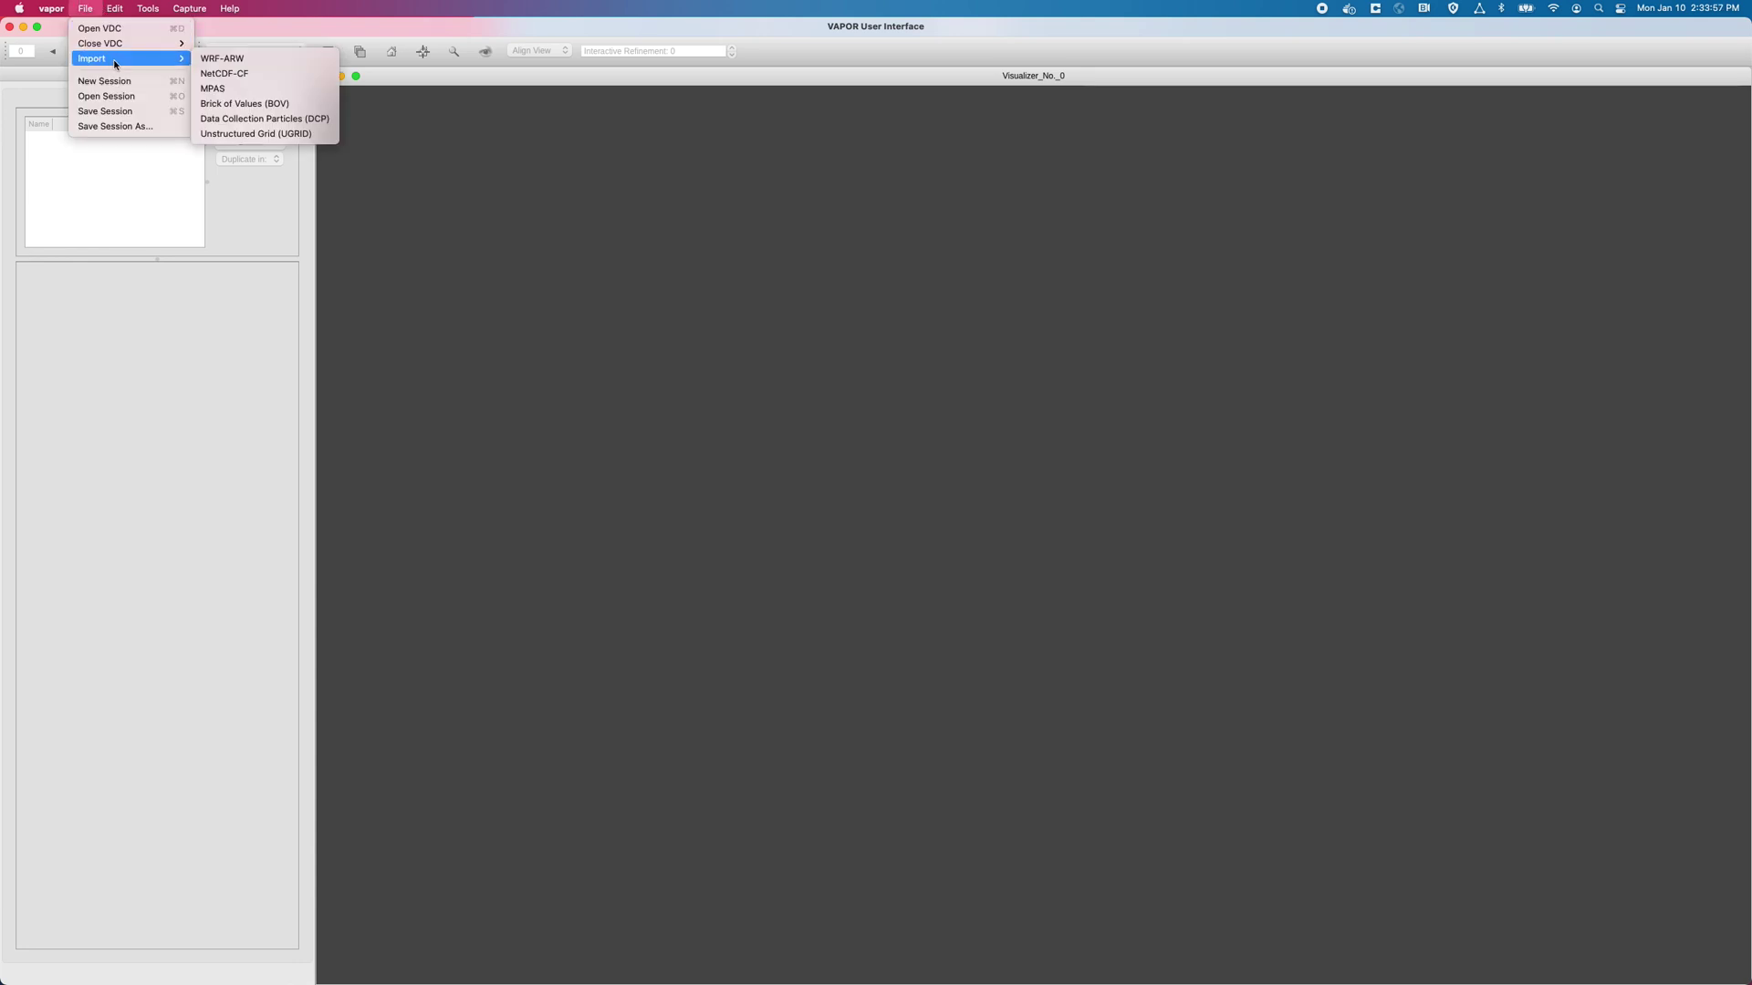
{"action": "left_click", "coordinate": [240, 77]}
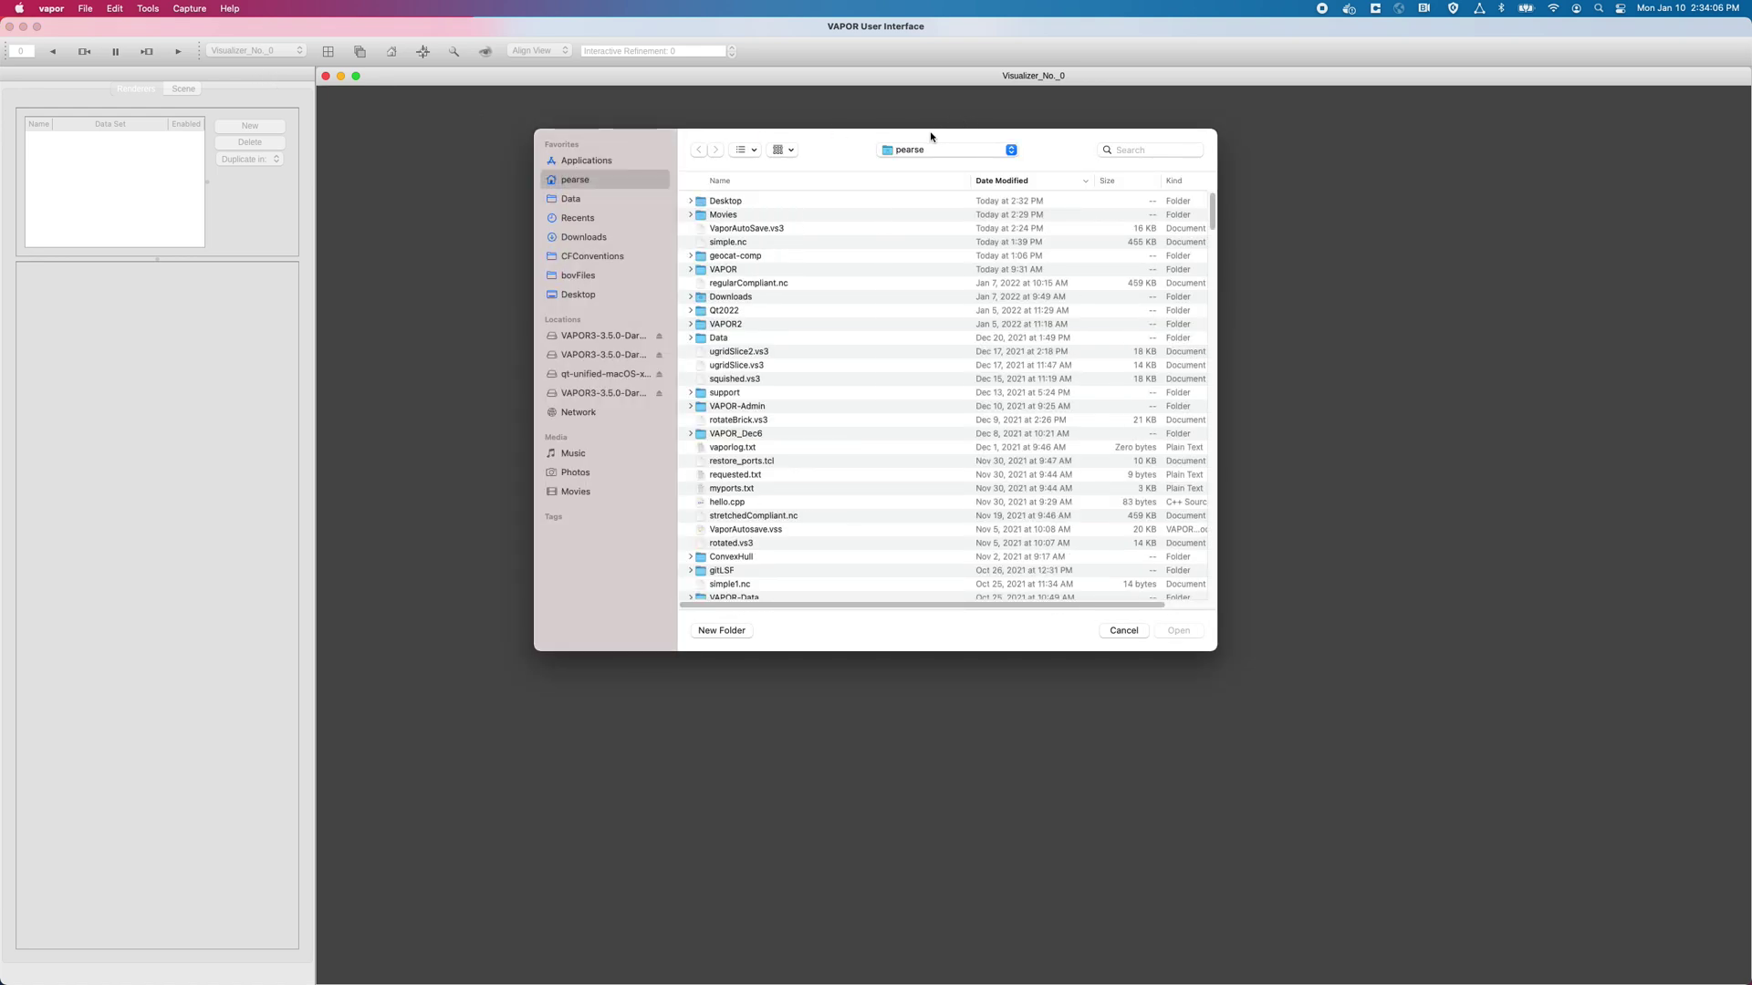
{"action": "left_click", "coordinate": [920, 151]}
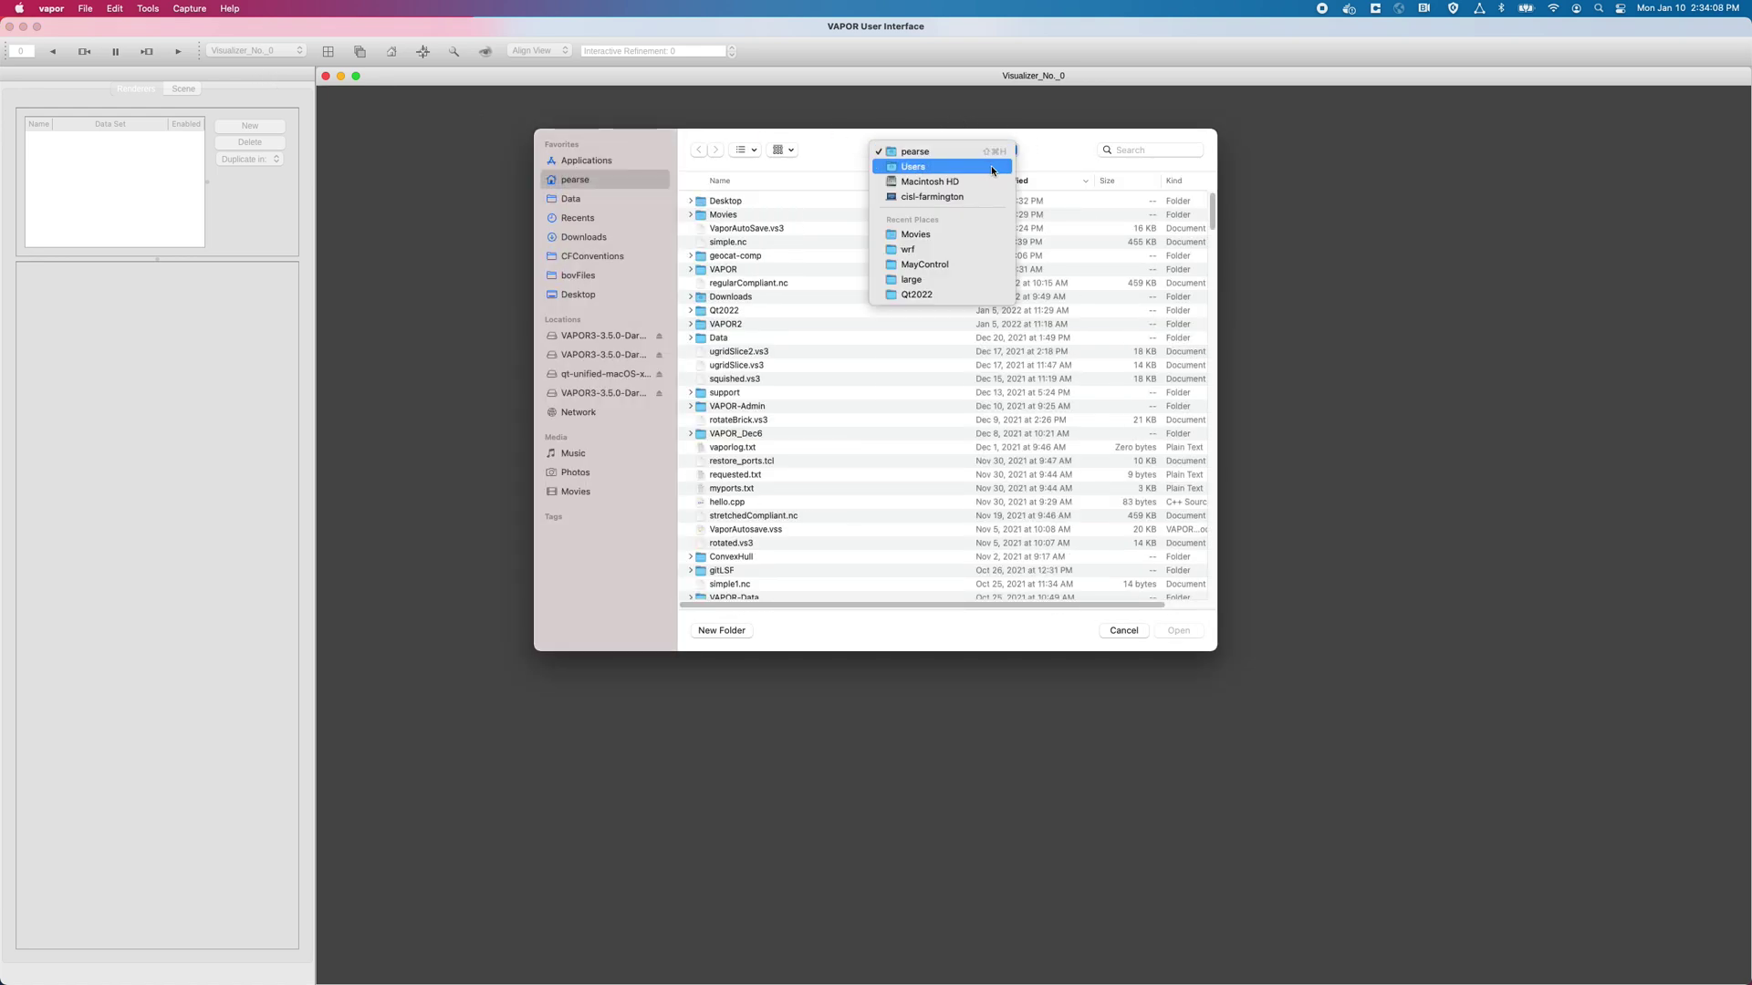
{"action": "left_click", "coordinate": [955, 266]}
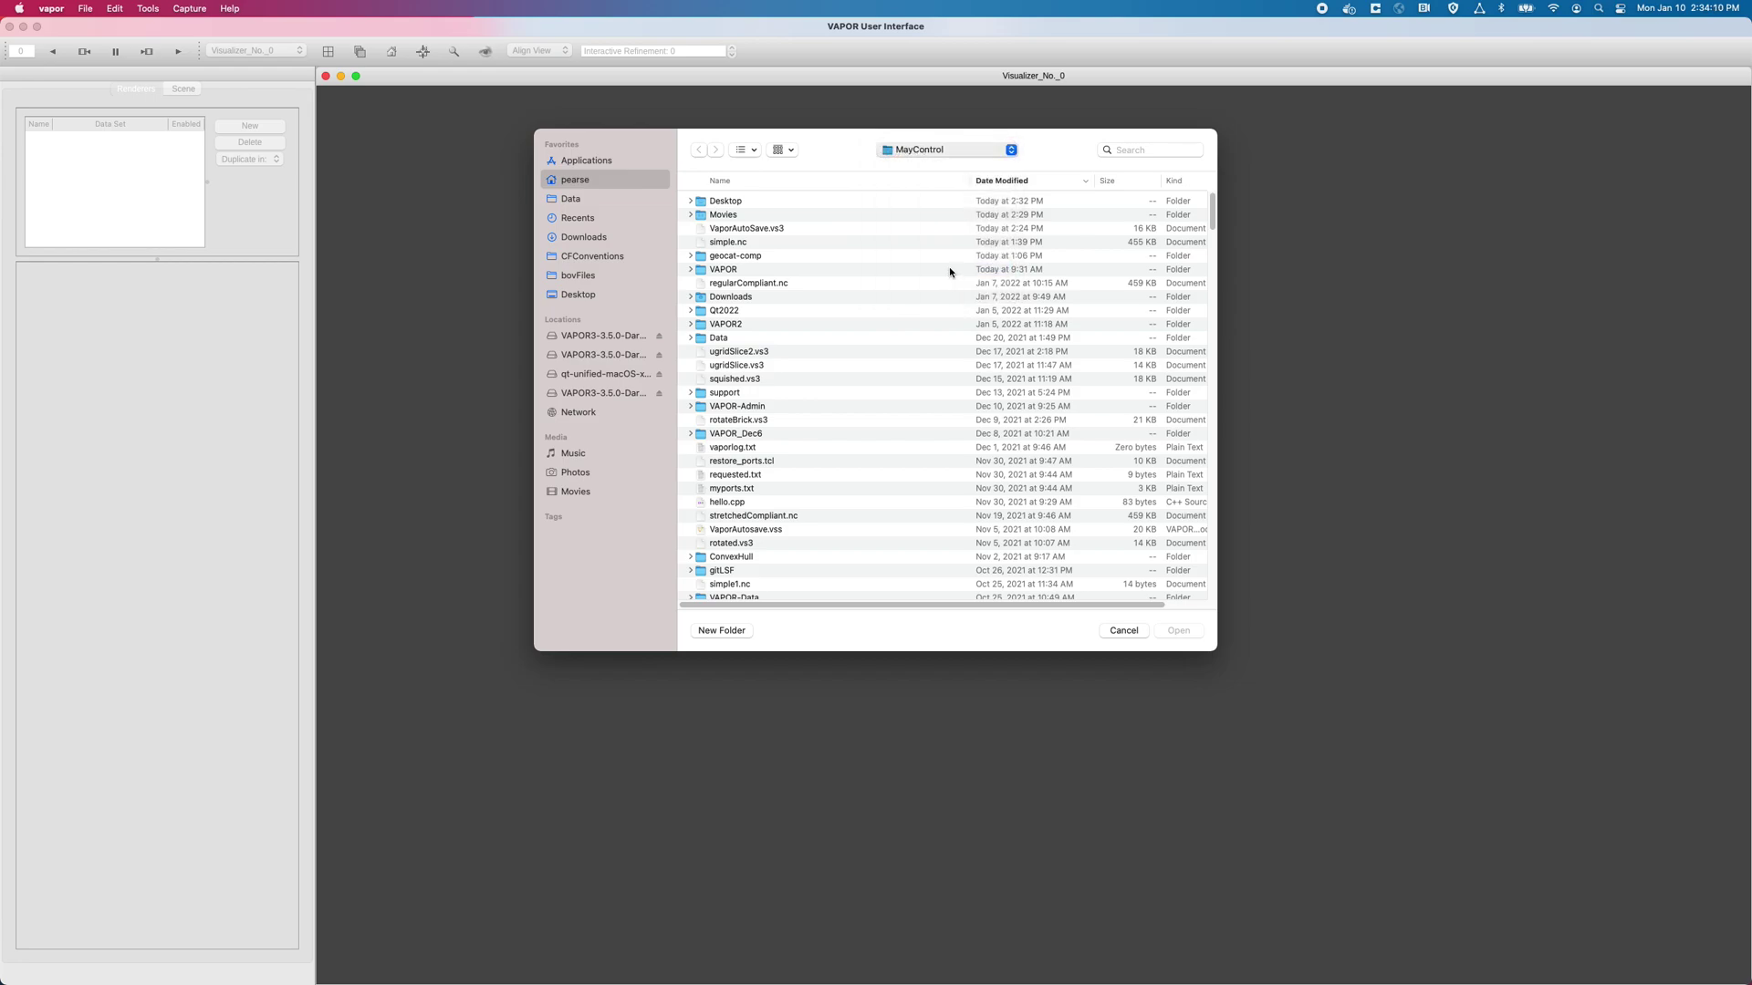
{"action": "left_click", "coordinate": [771, 284]}
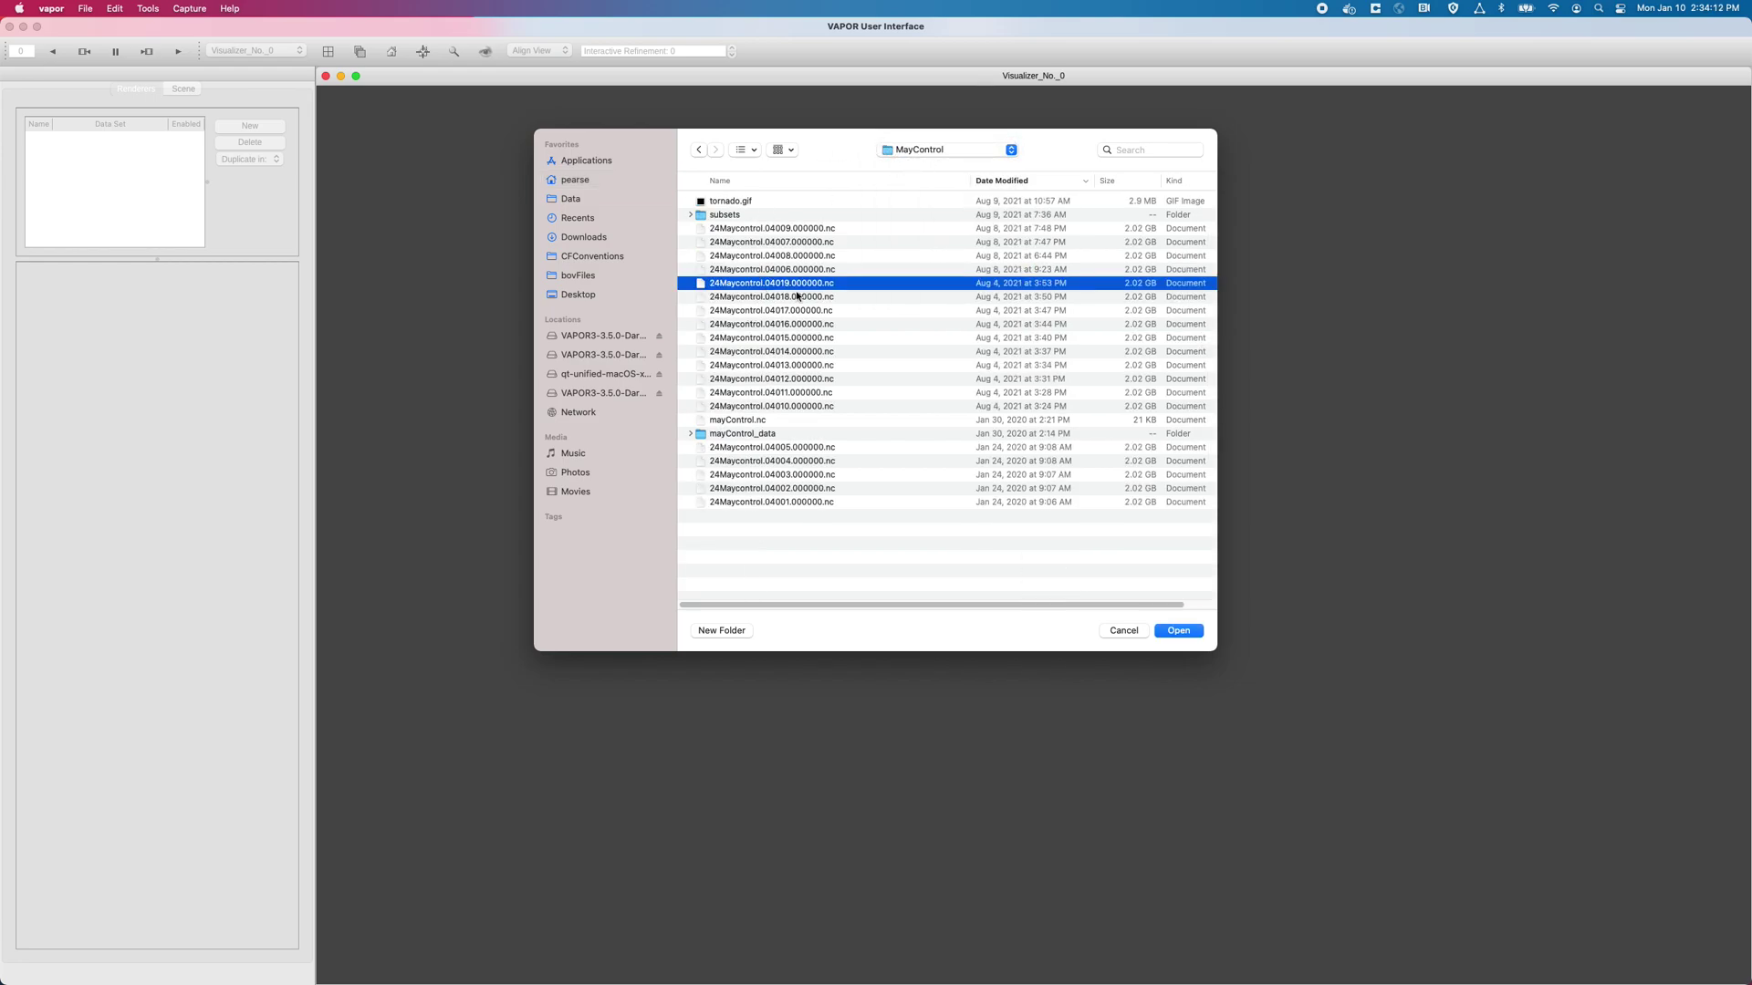
{"action": "left_click", "coordinate": [1171, 631]}
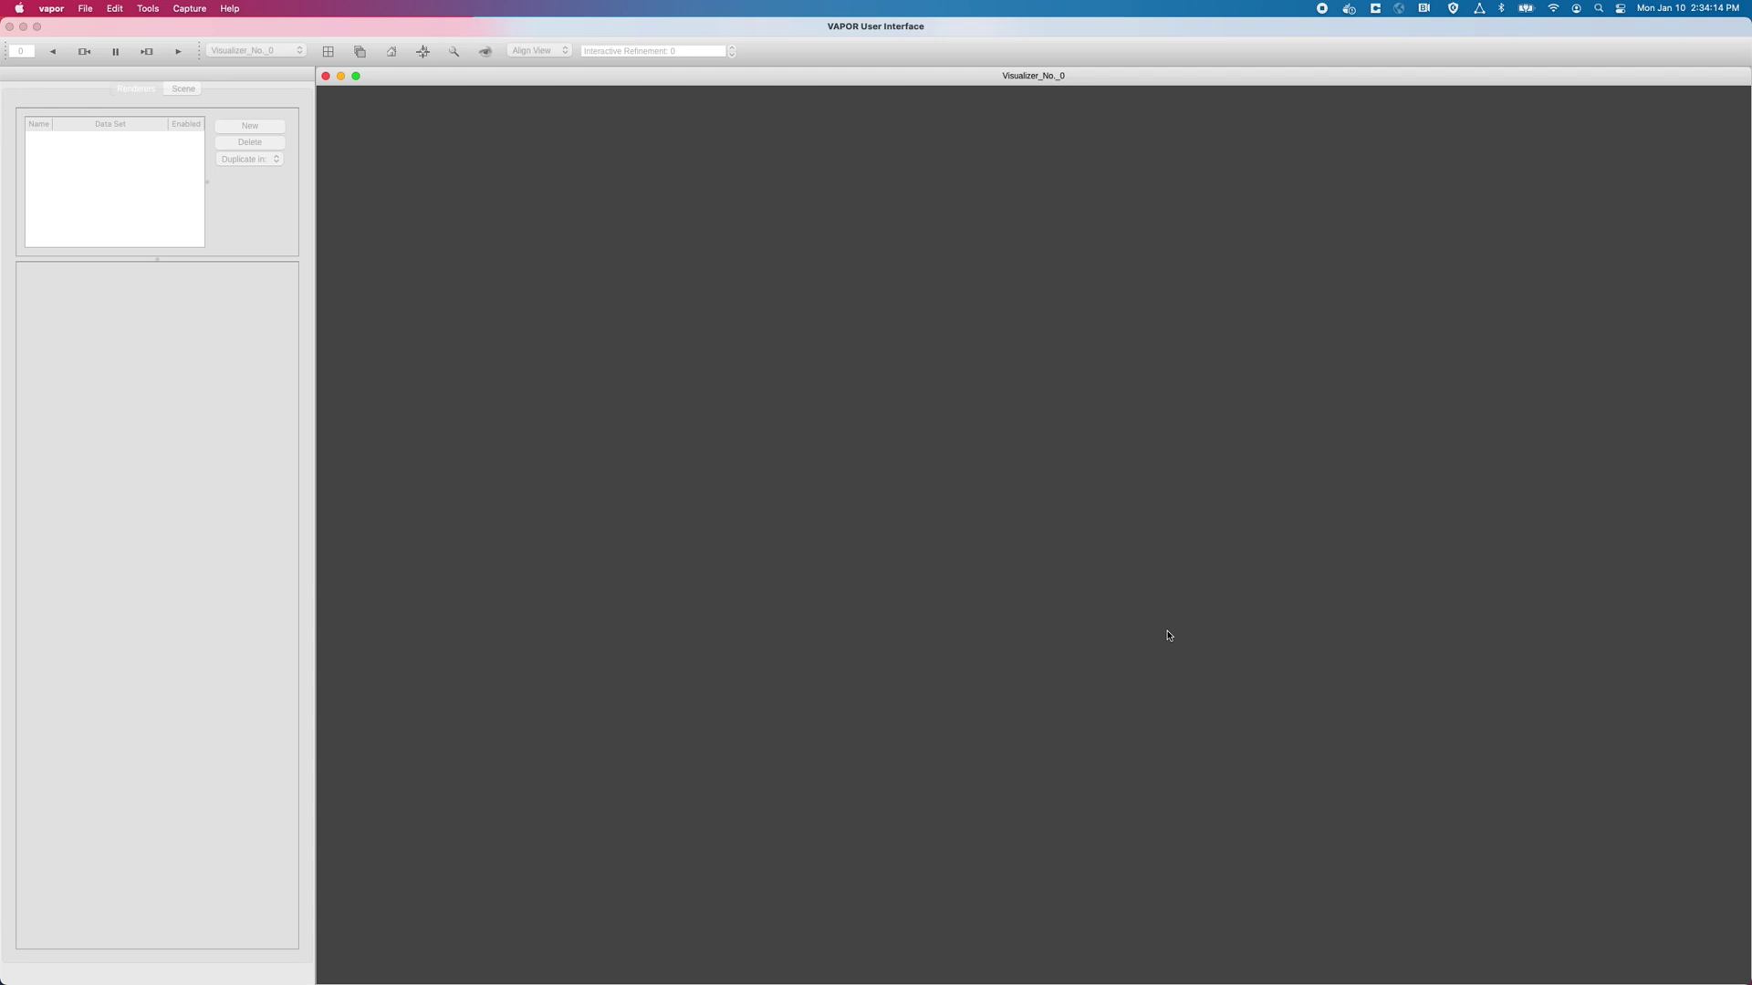
Add a Slice renderer for the imported data set and enable it
{"action": "right_click_drag", "start_coordinate": [1059, 328], "coordinate": [1184, 758]}
{"action": "left_click_drag", "start_coordinate": [1184, 759], "coordinate": [895, 418]}
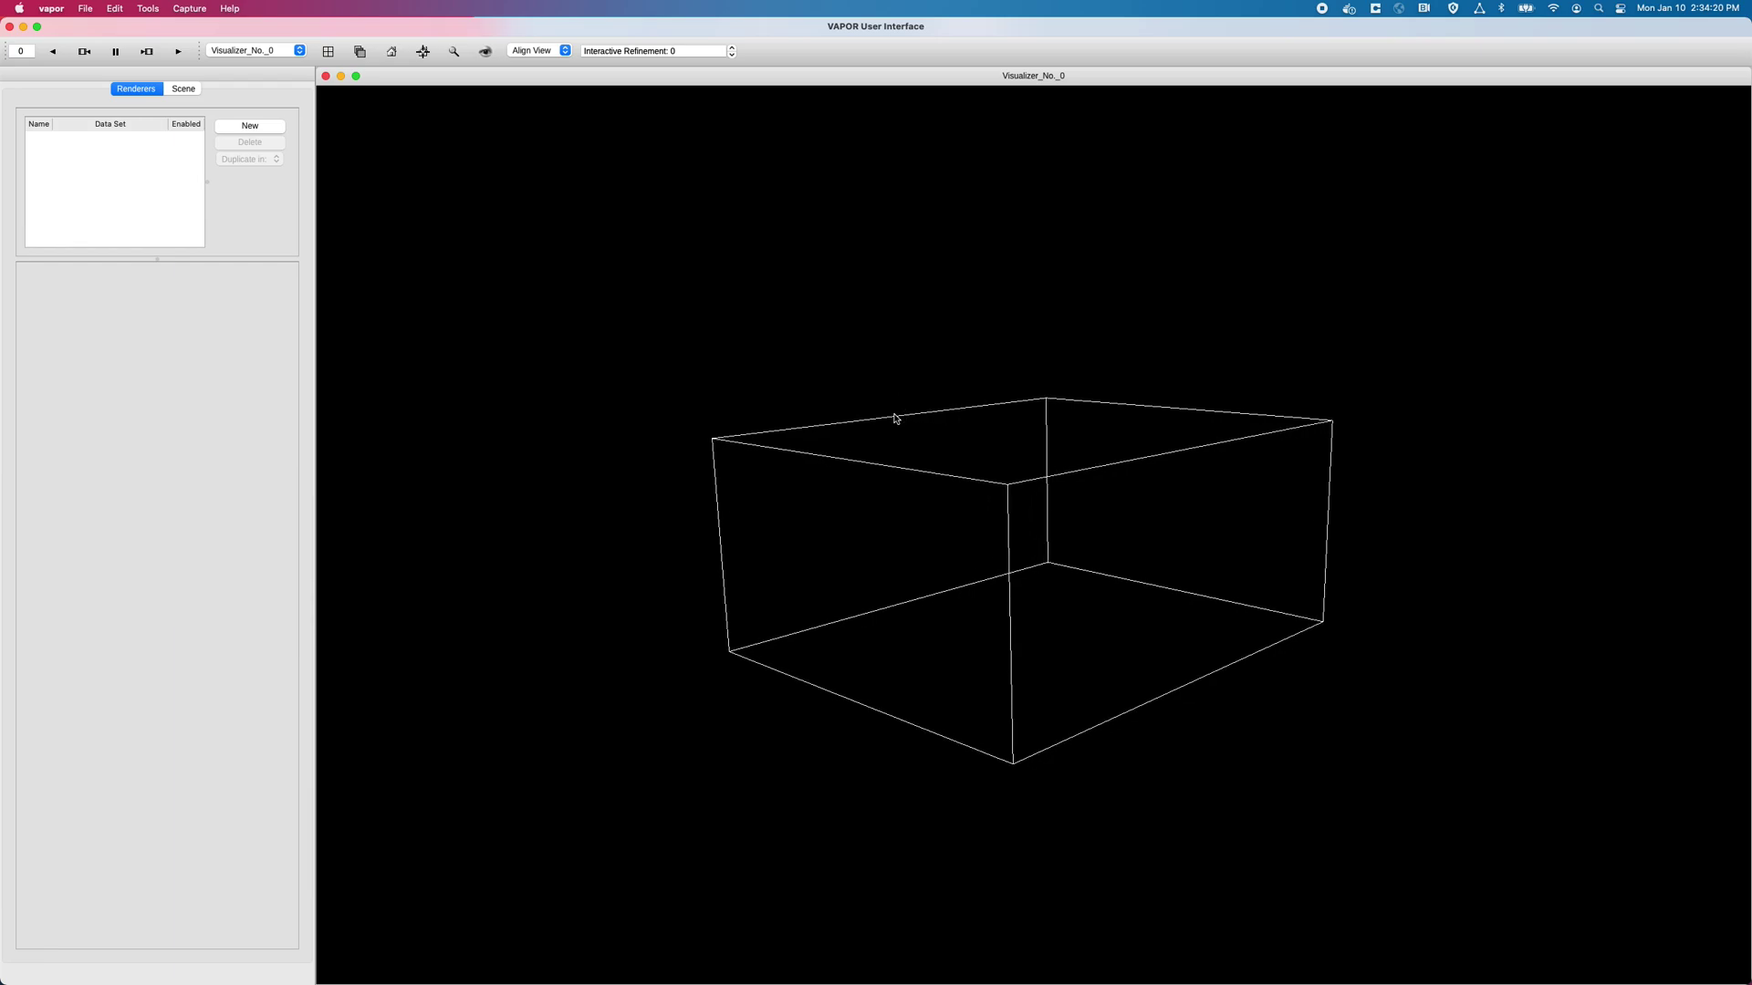
{"action": "left_click", "coordinate": [252, 132]}
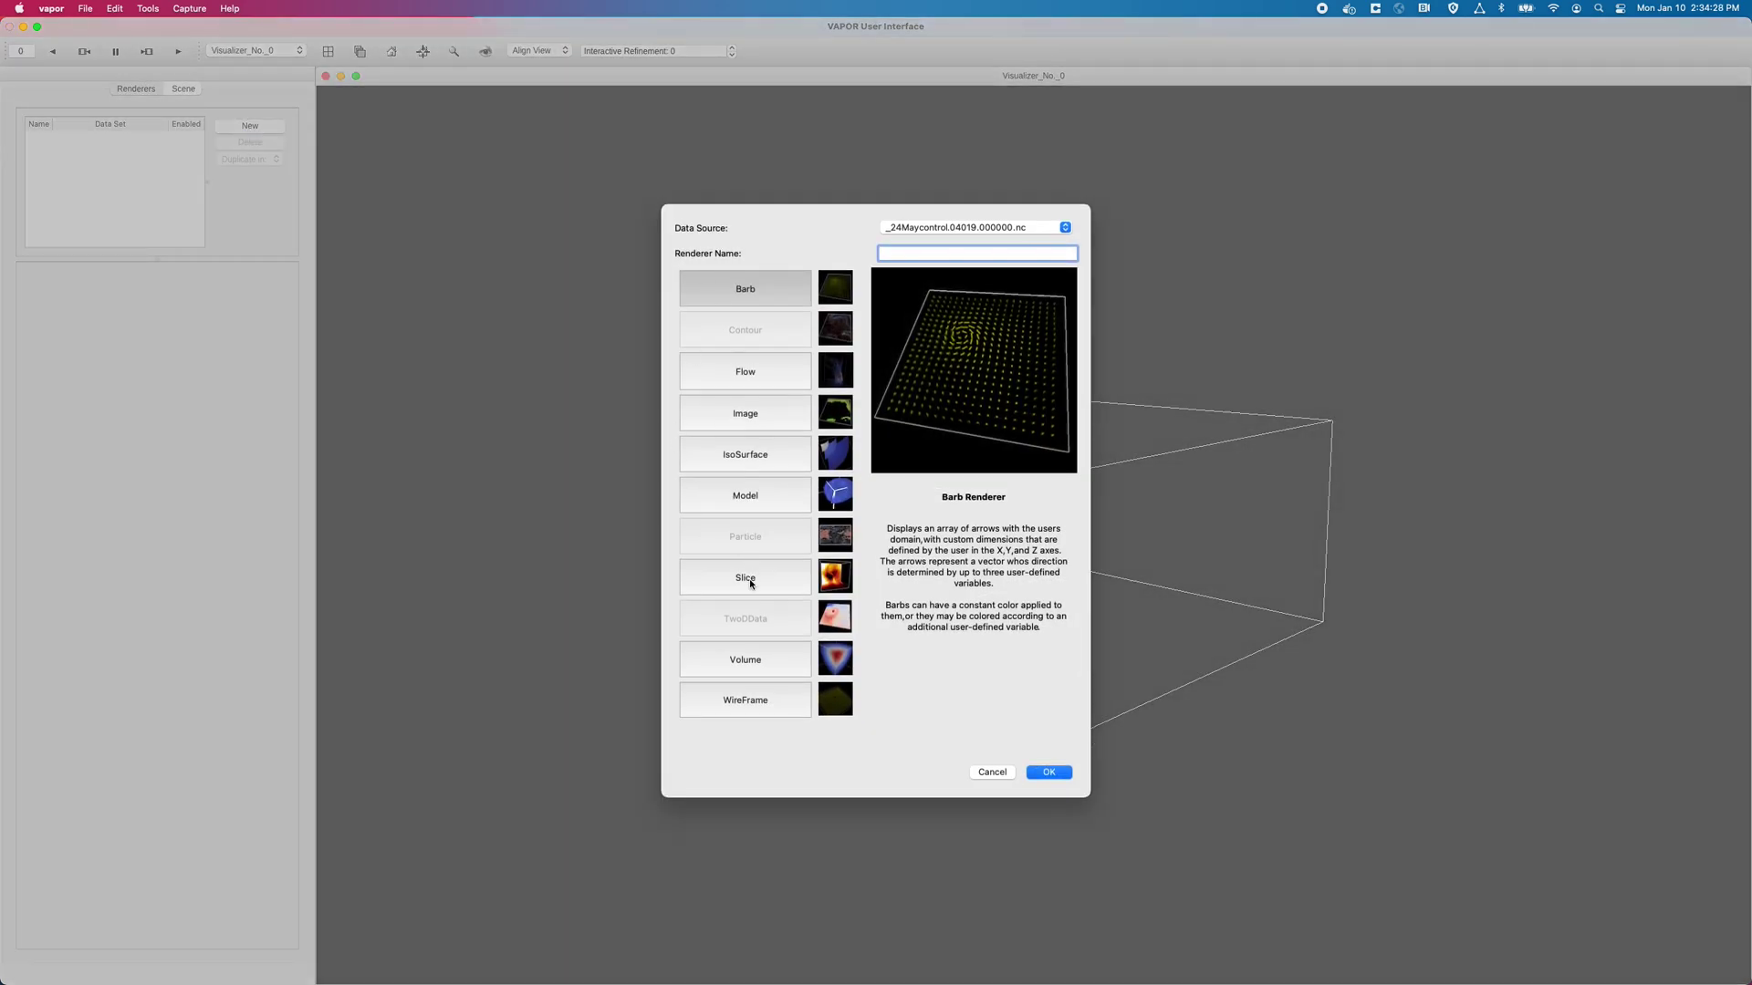
{"action": "left_click", "coordinate": [750, 583]}
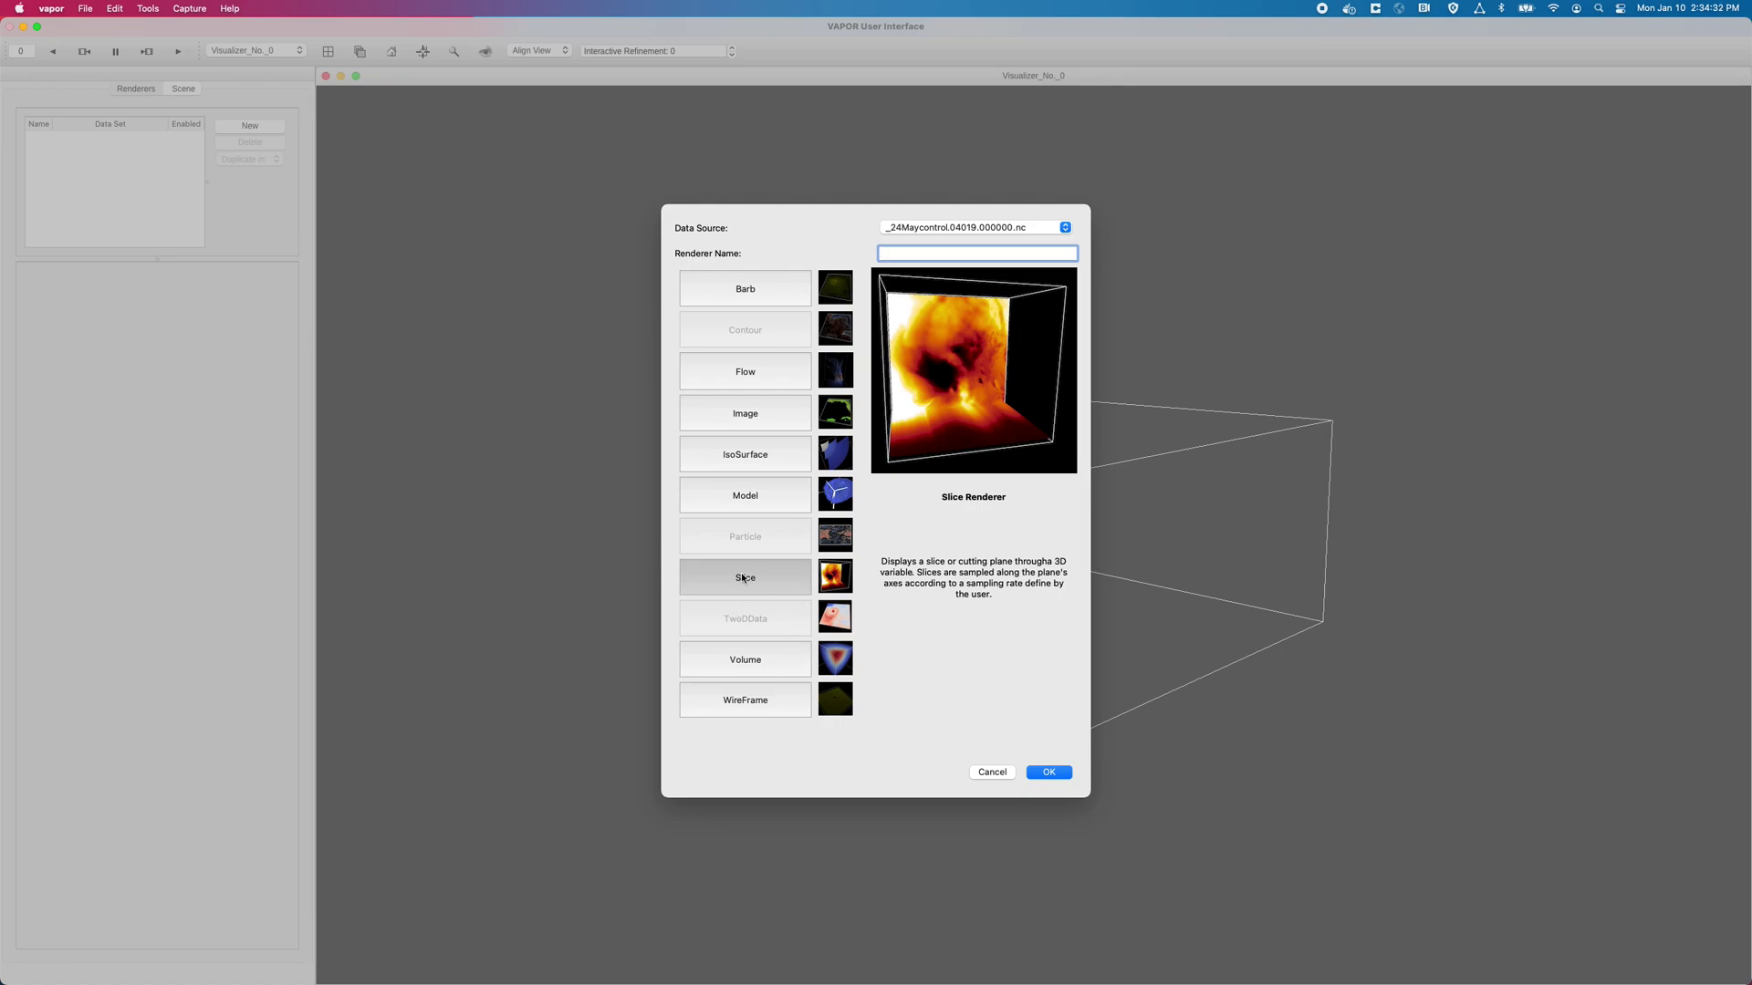
{"action": "left_click", "coordinate": [1050, 777]}
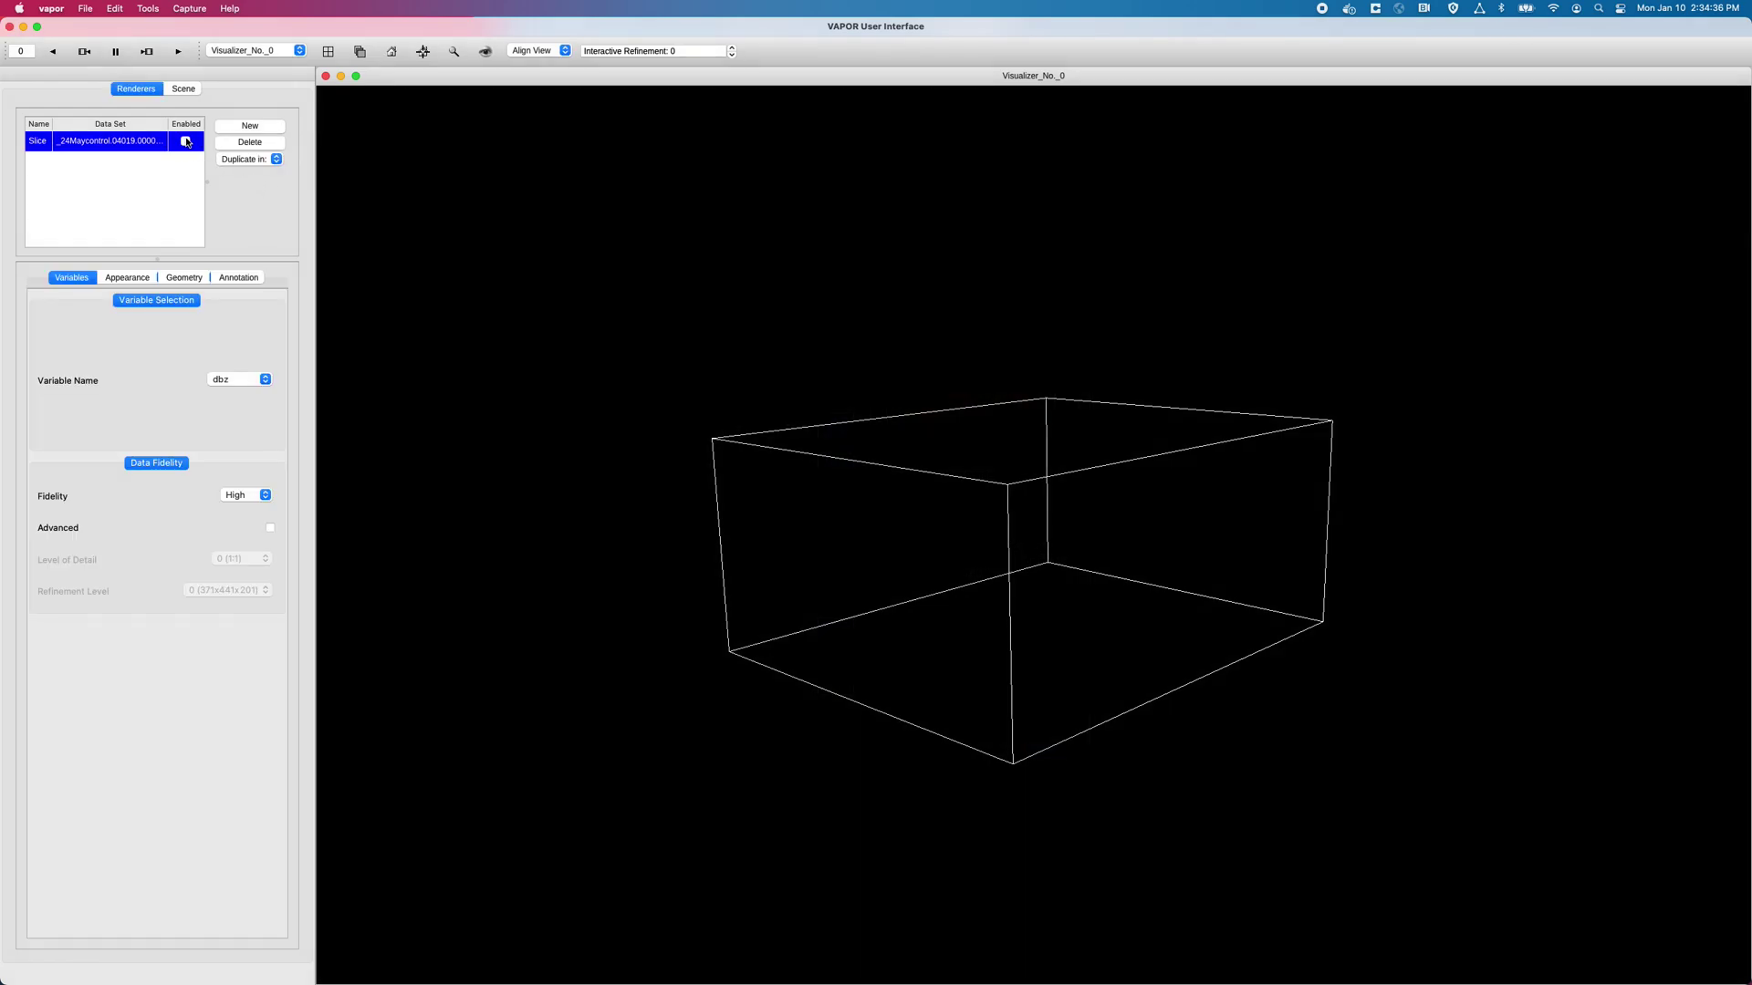
{"action": "left_click", "coordinate": [185, 142]}
{"action": "left_click_drag", "start_coordinate": [888, 380], "coordinate": [925, 485]}
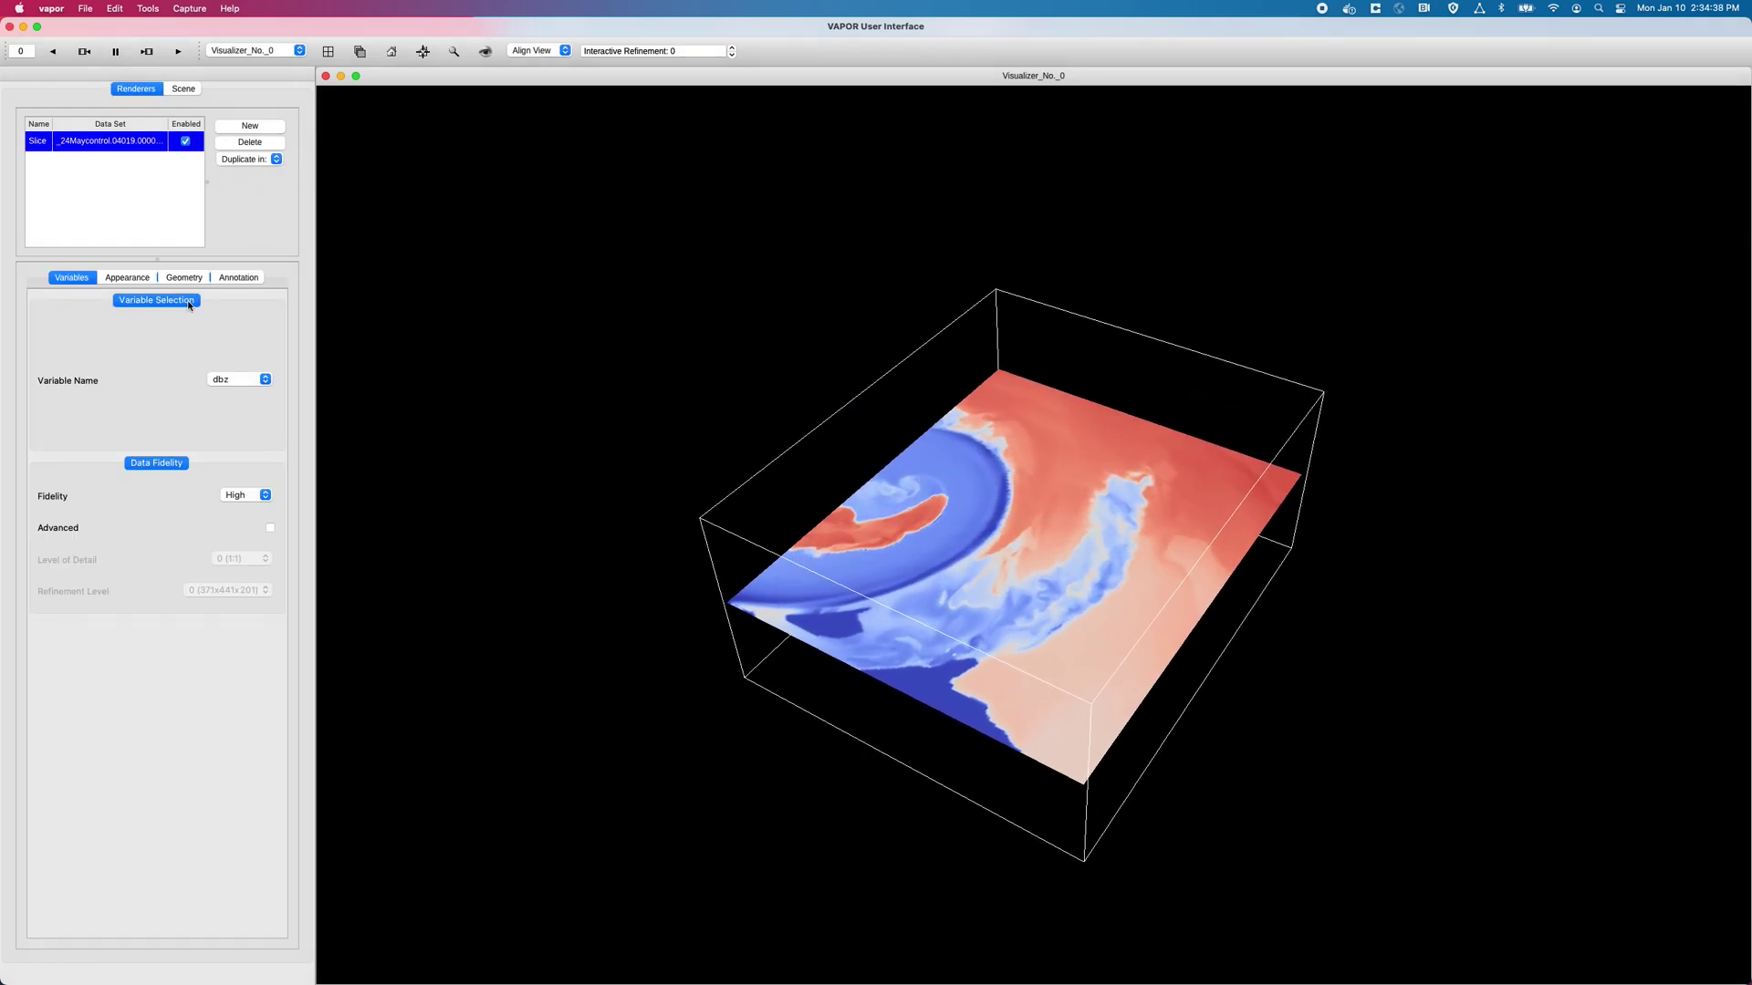
Set the slice's Z origin to 2.715 and its X rotation to 90 degrees, then return to its variable settings
{"action": "left_click", "coordinate": [183, 277]}
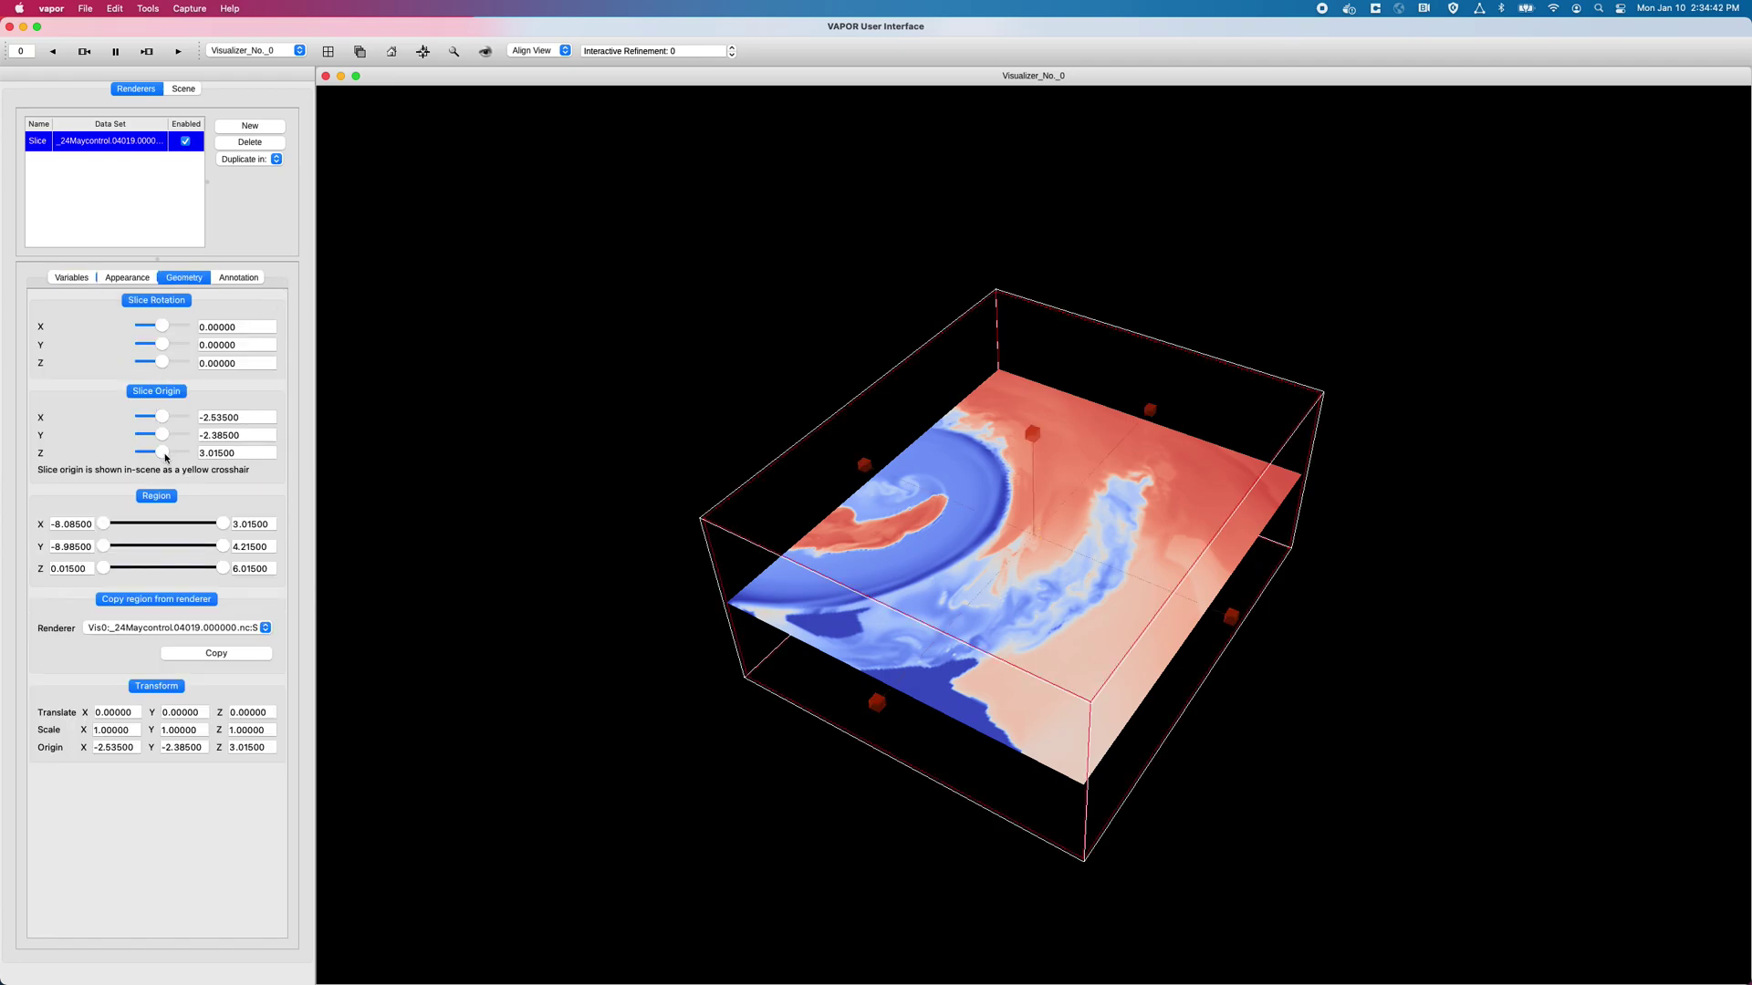
{"action": "mouse_move", "coordinate": [162, 452]}
{"action": "left_mouse_down"}
{"action": "mouse_move", "coordinate": [143, 454]}
{"action": "mouse_move", "coordinate": [160, 454]}
{"action": "left_mouse_up"}
{"action": "left_click_drag", "start_coordinate": [161, 327], "coordinate": [183, 326]}
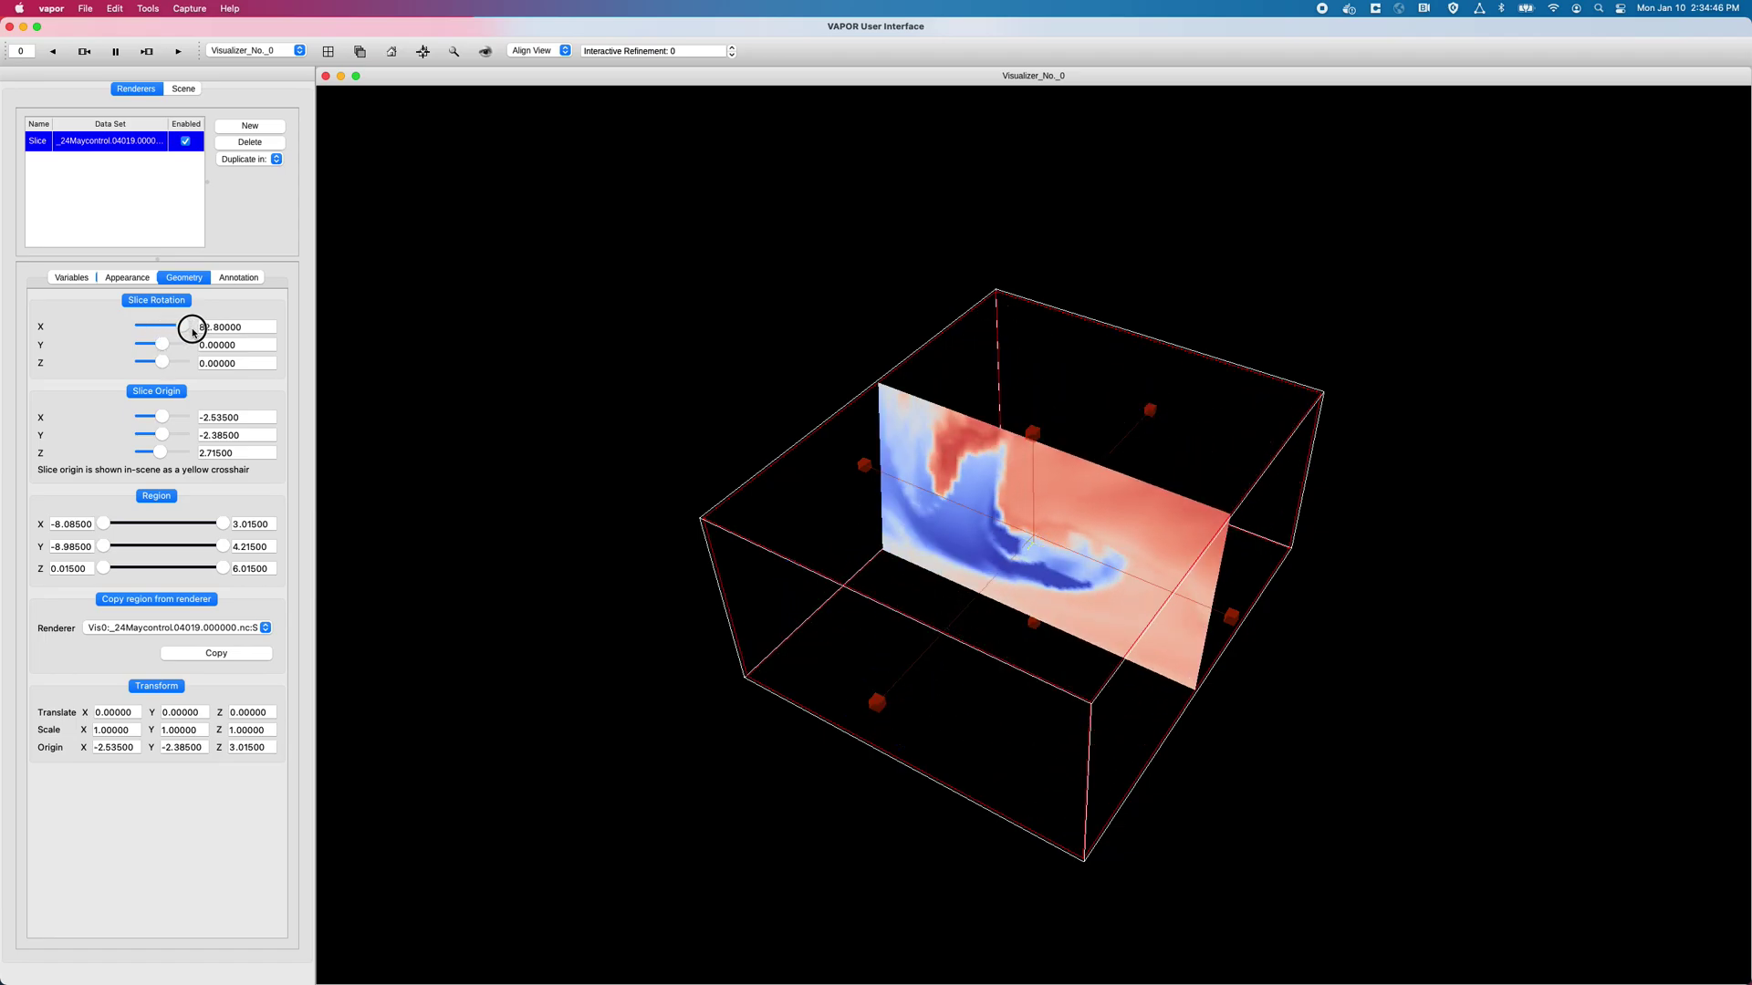
{"action": "left_click_drag", "start_coordinate": [1040, 553], "coordinate": [1096, 581]}
{"action": "scroll", "coordinate": [1064, 156], "scroll_direction": "up", "scroll_amount": 6}
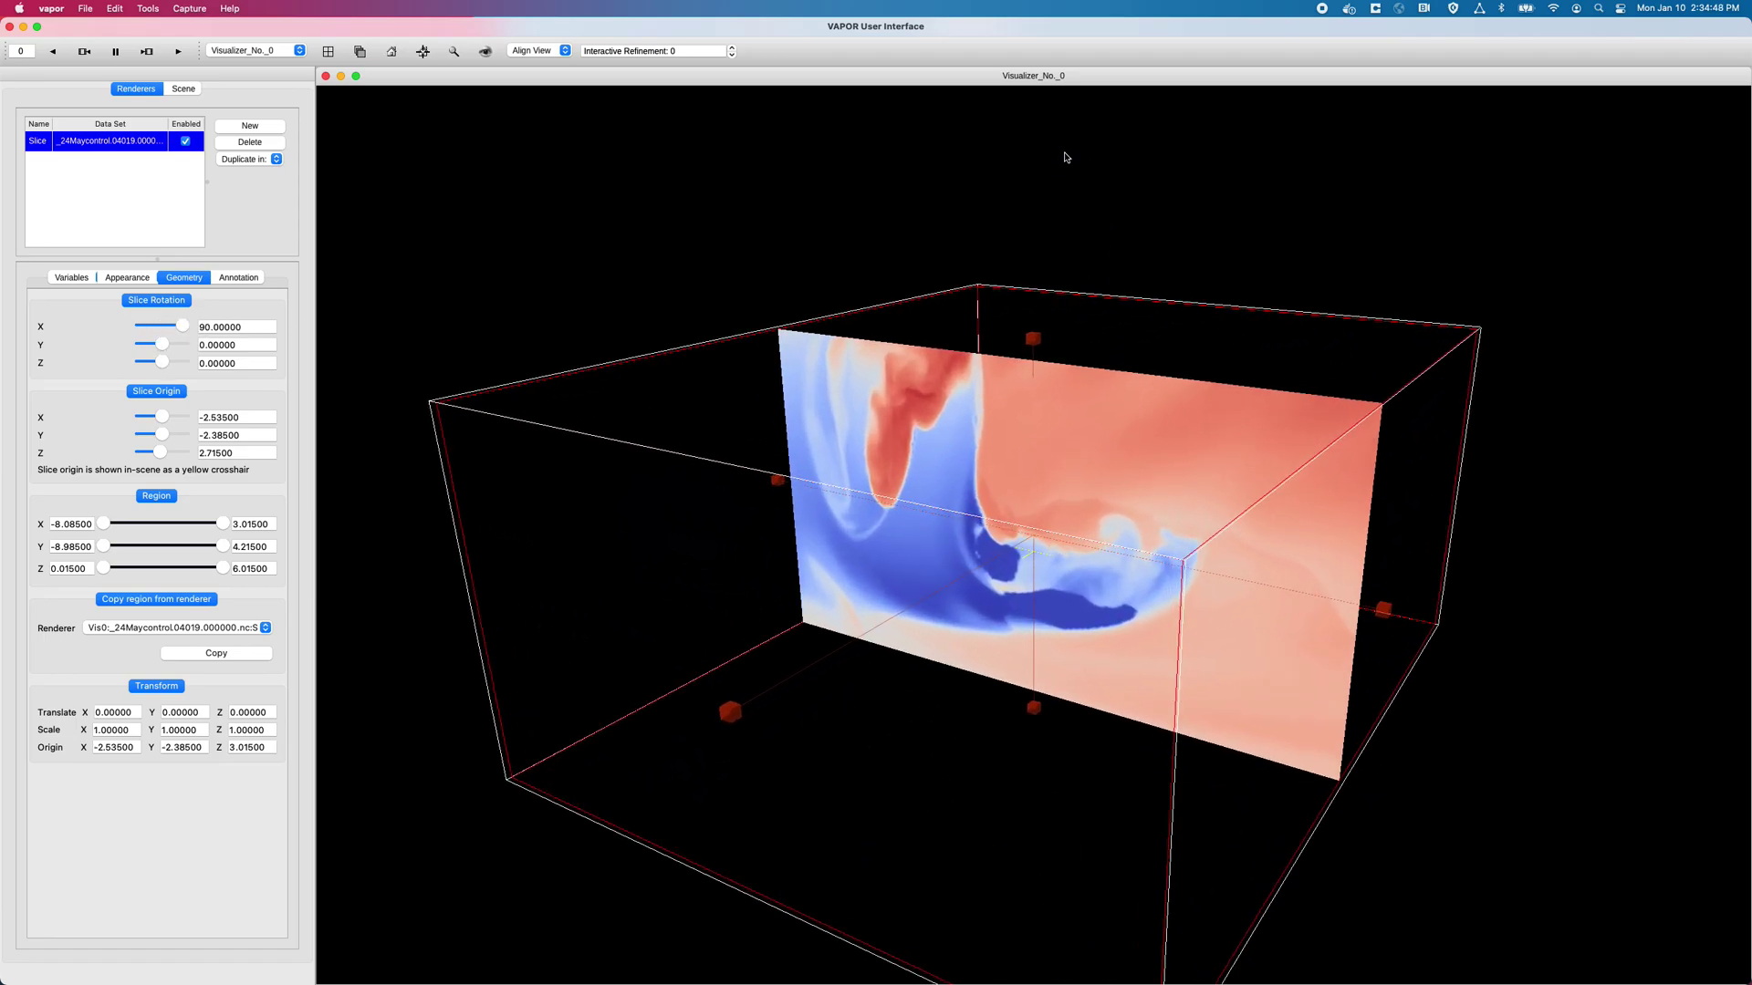
{"action": "left_click", "coordinate": [69, 279]}
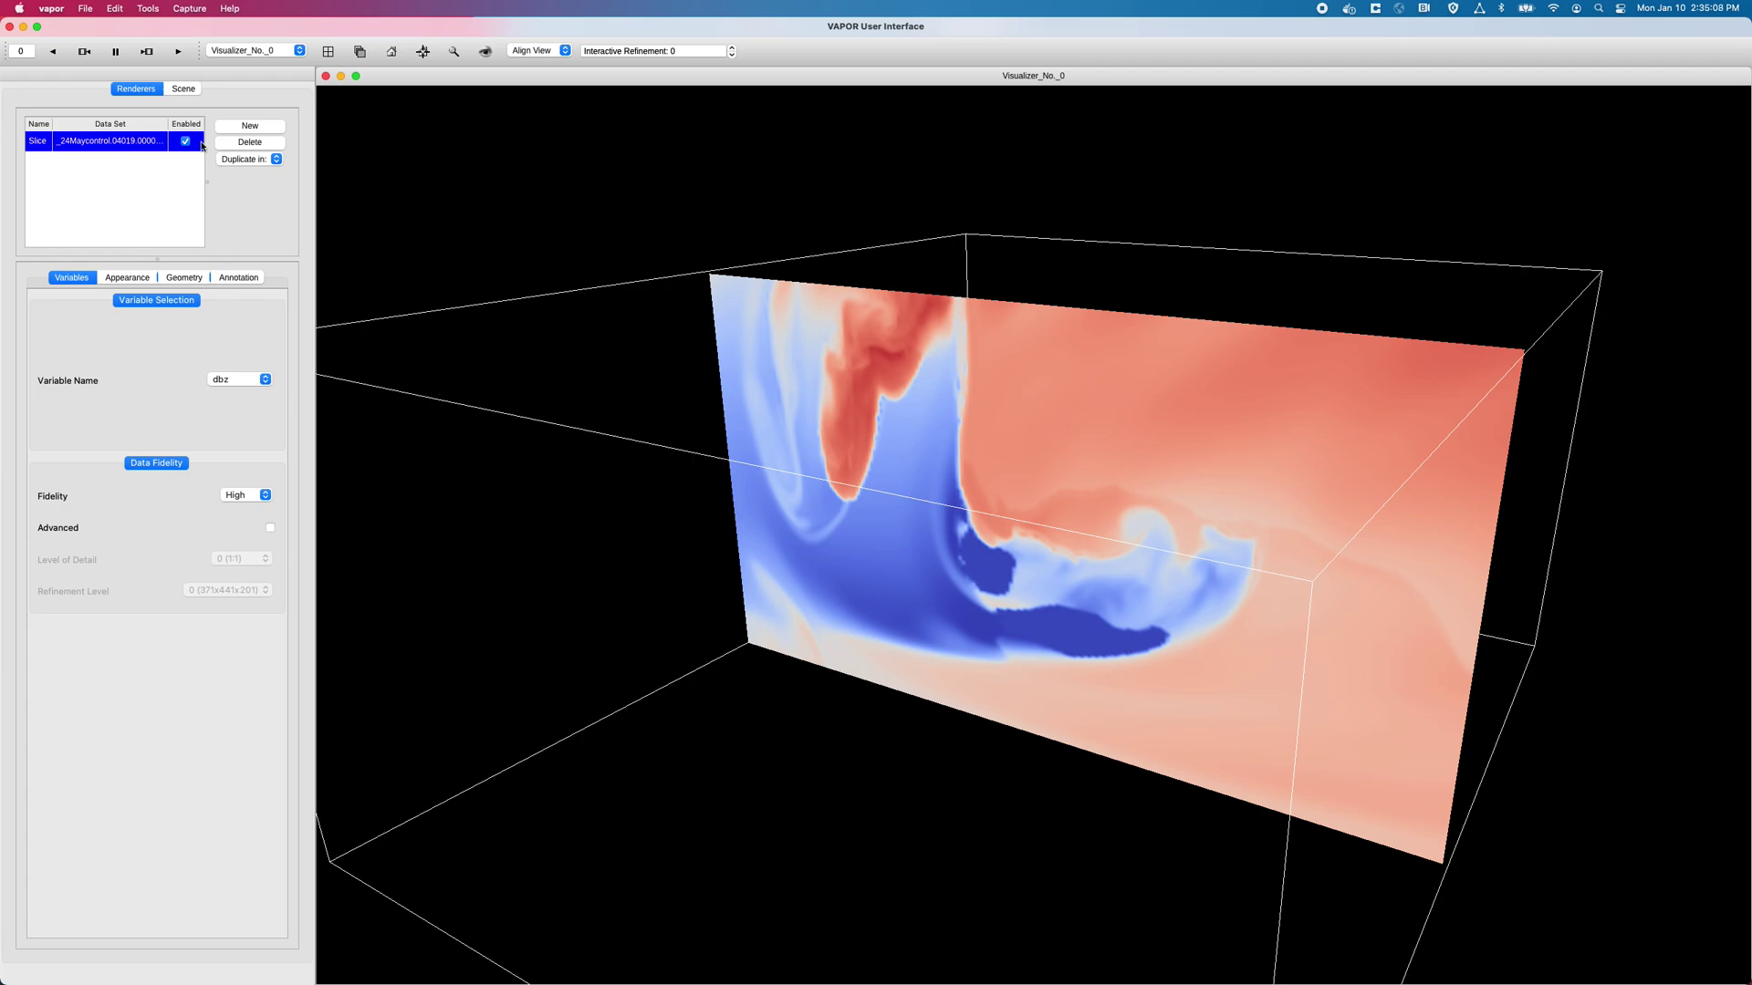
Create a new Python variable script named demo for the 24Maycontrol.04019.000000.nc data set
{"action": "left_click", "coordinate": [148, 11]}
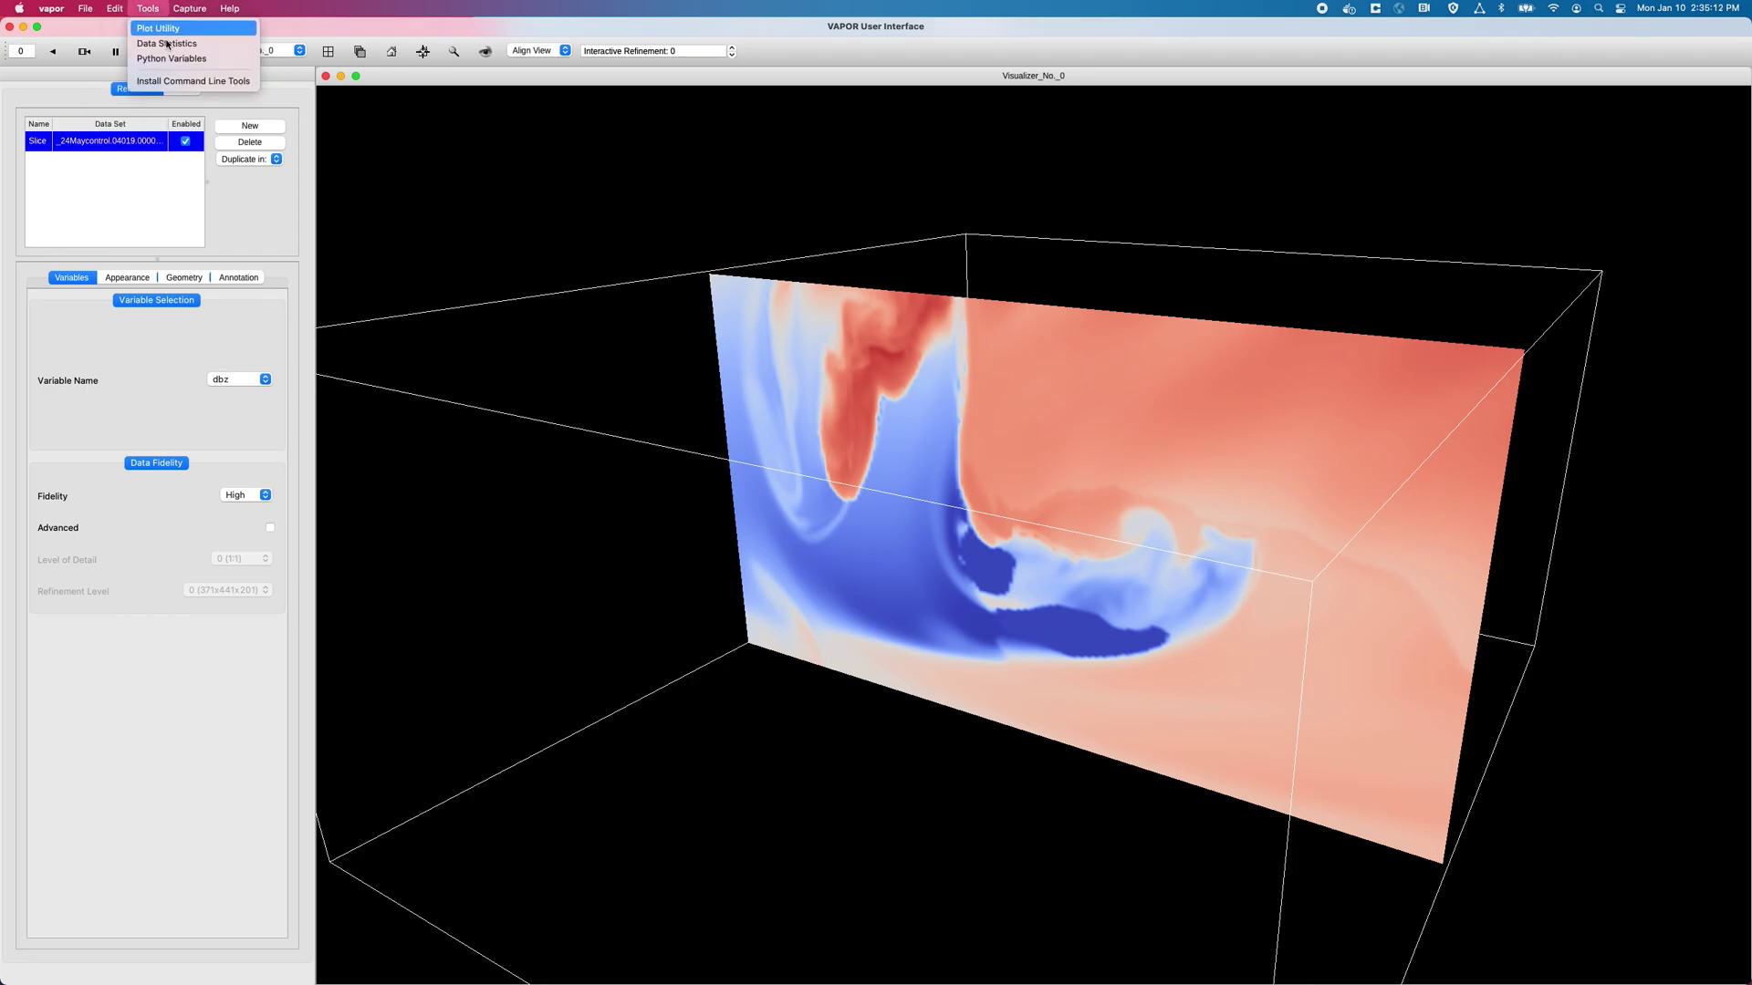
{"action": "left_click", "coordinate": [219, 60]}
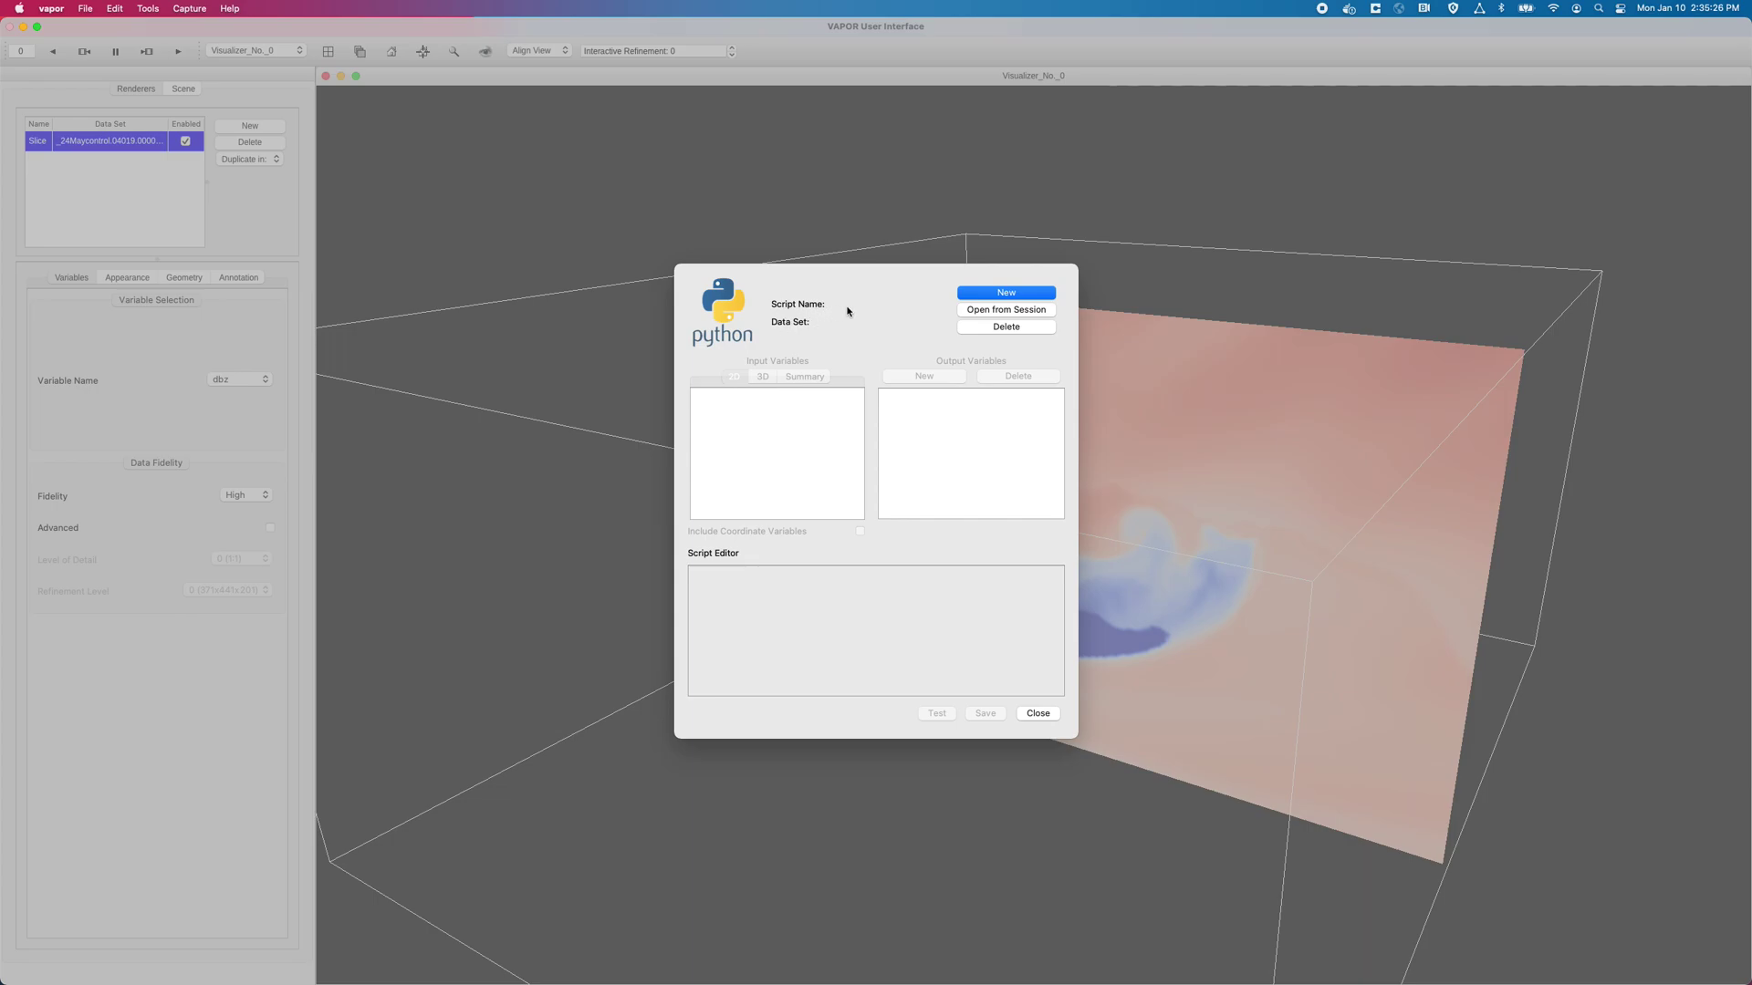
{"action": "left_click", "coordinate": [1006, 294]}
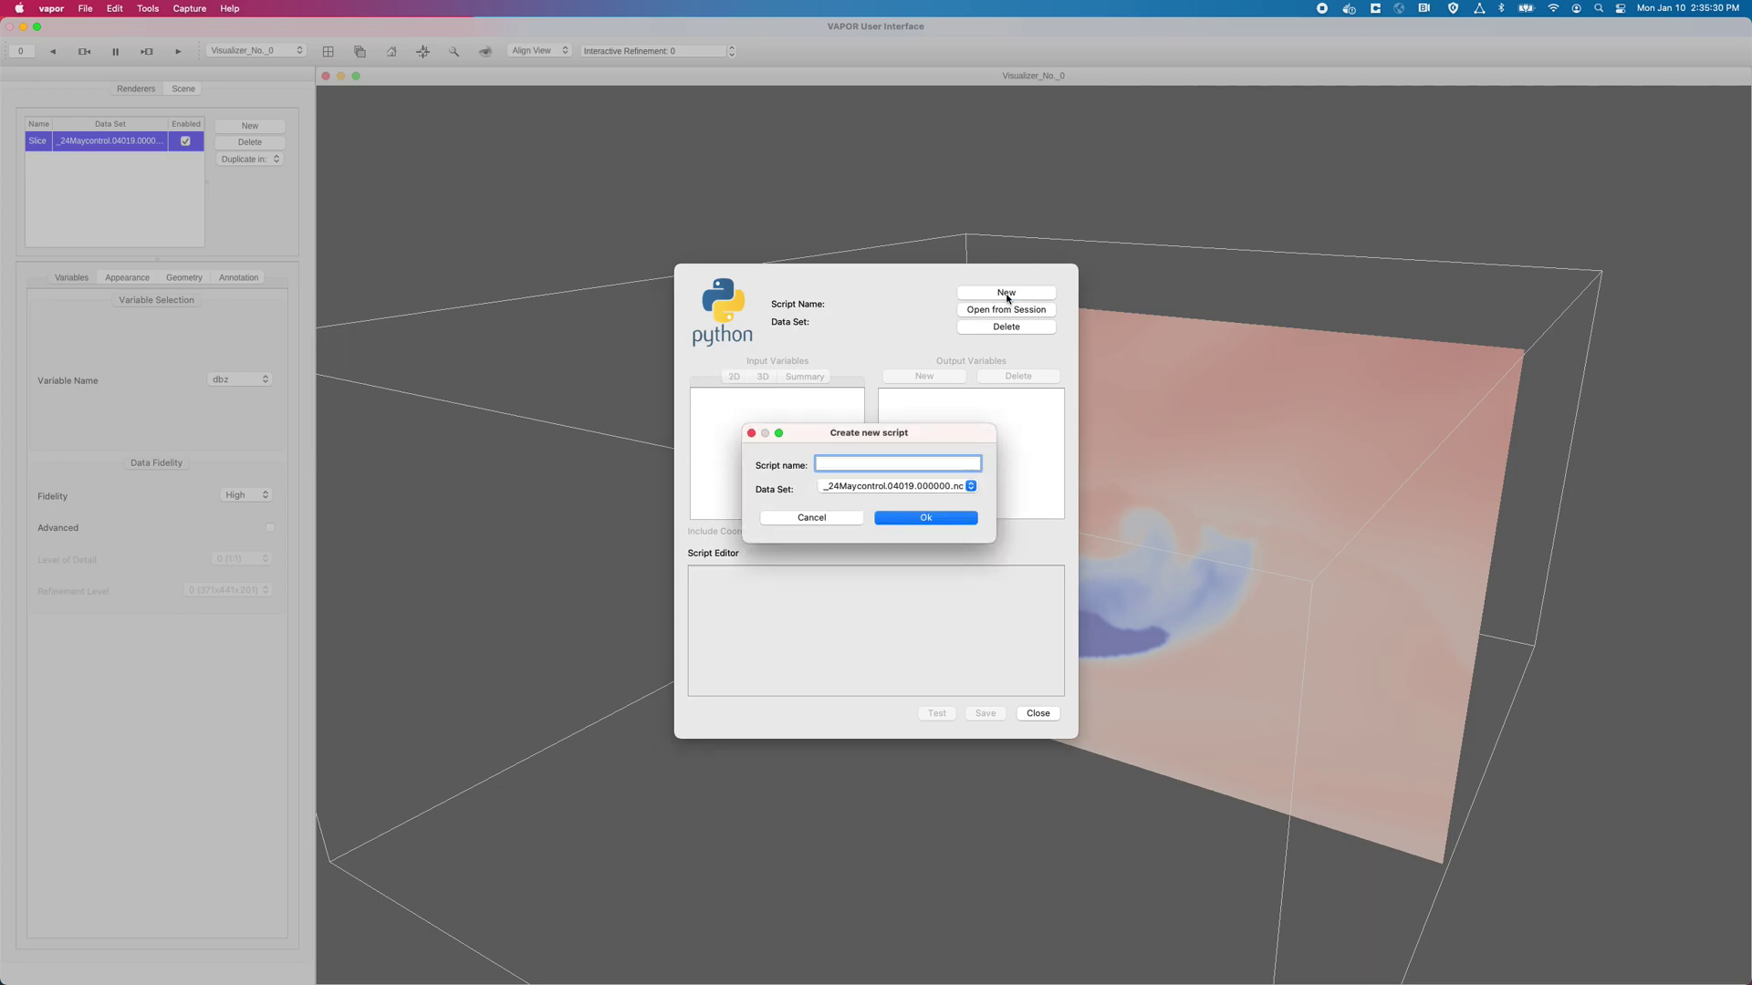
{"action": "left_click", "coordinate": [903, 466]}
{"action": "left_click", "coordinate": [945, 517]}
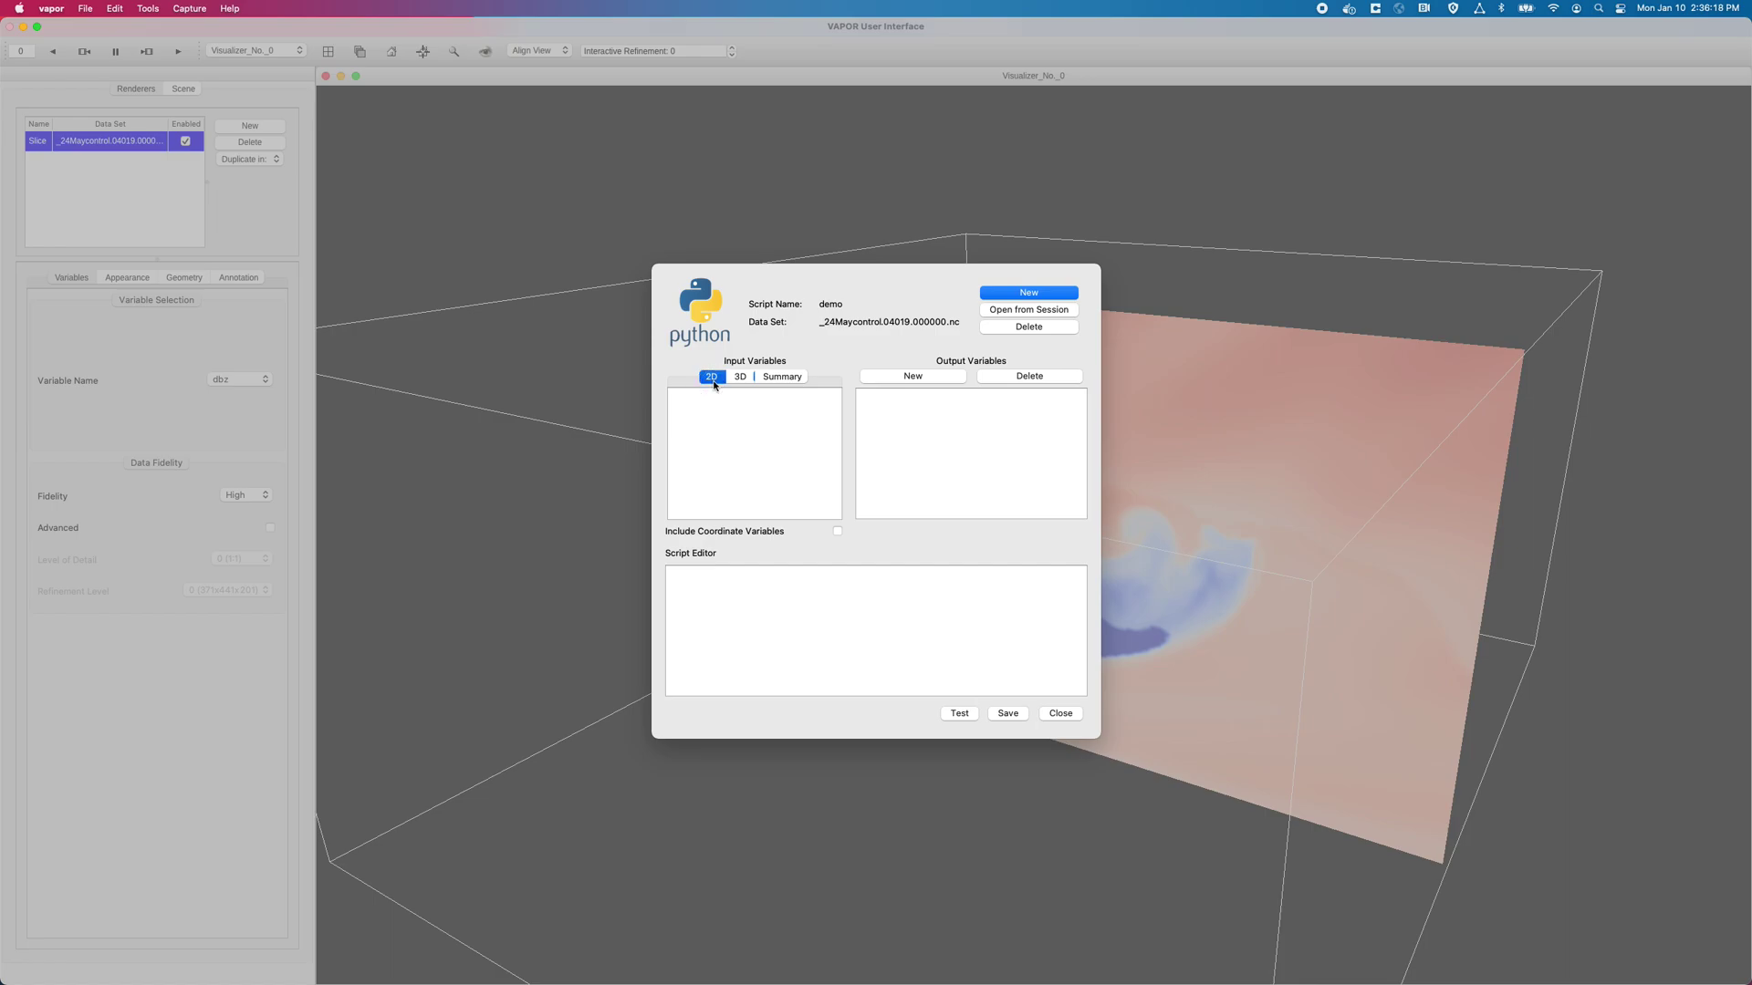
Look through the script's 2D, 3D and summary lists of input variables
{"action": "left_click", "coordinate": [743, 381]}
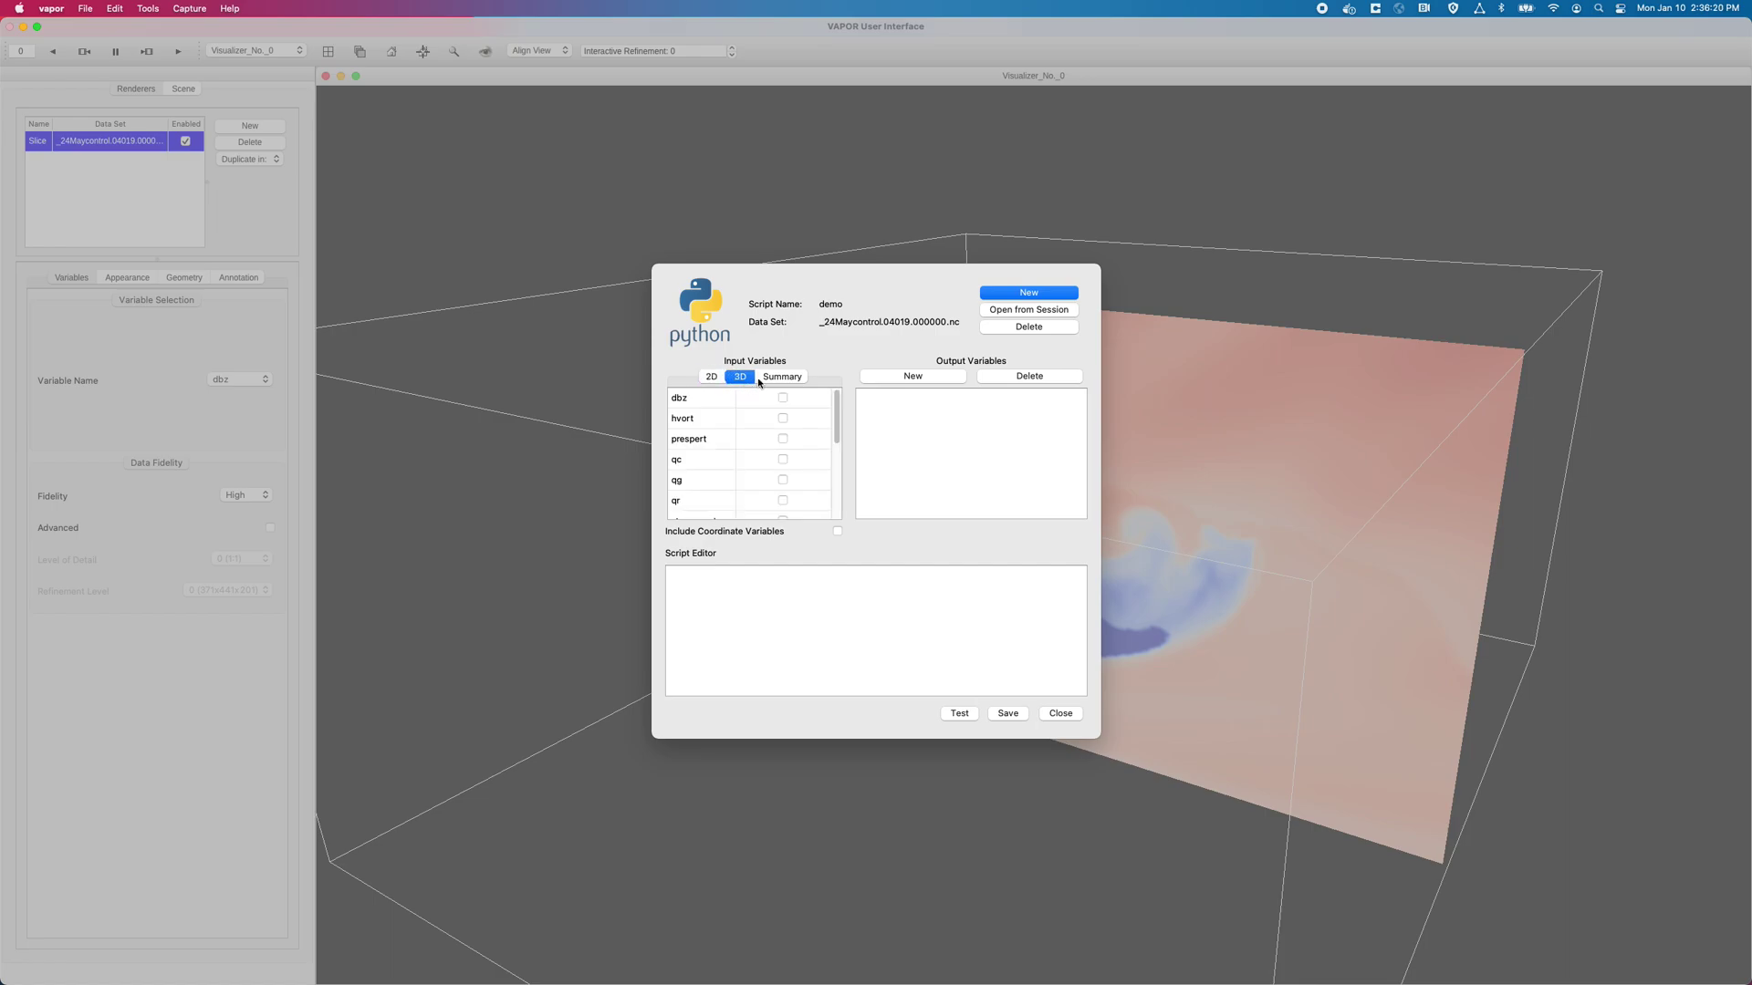
{"action": "left_click", "coordinate": [780, 378]}
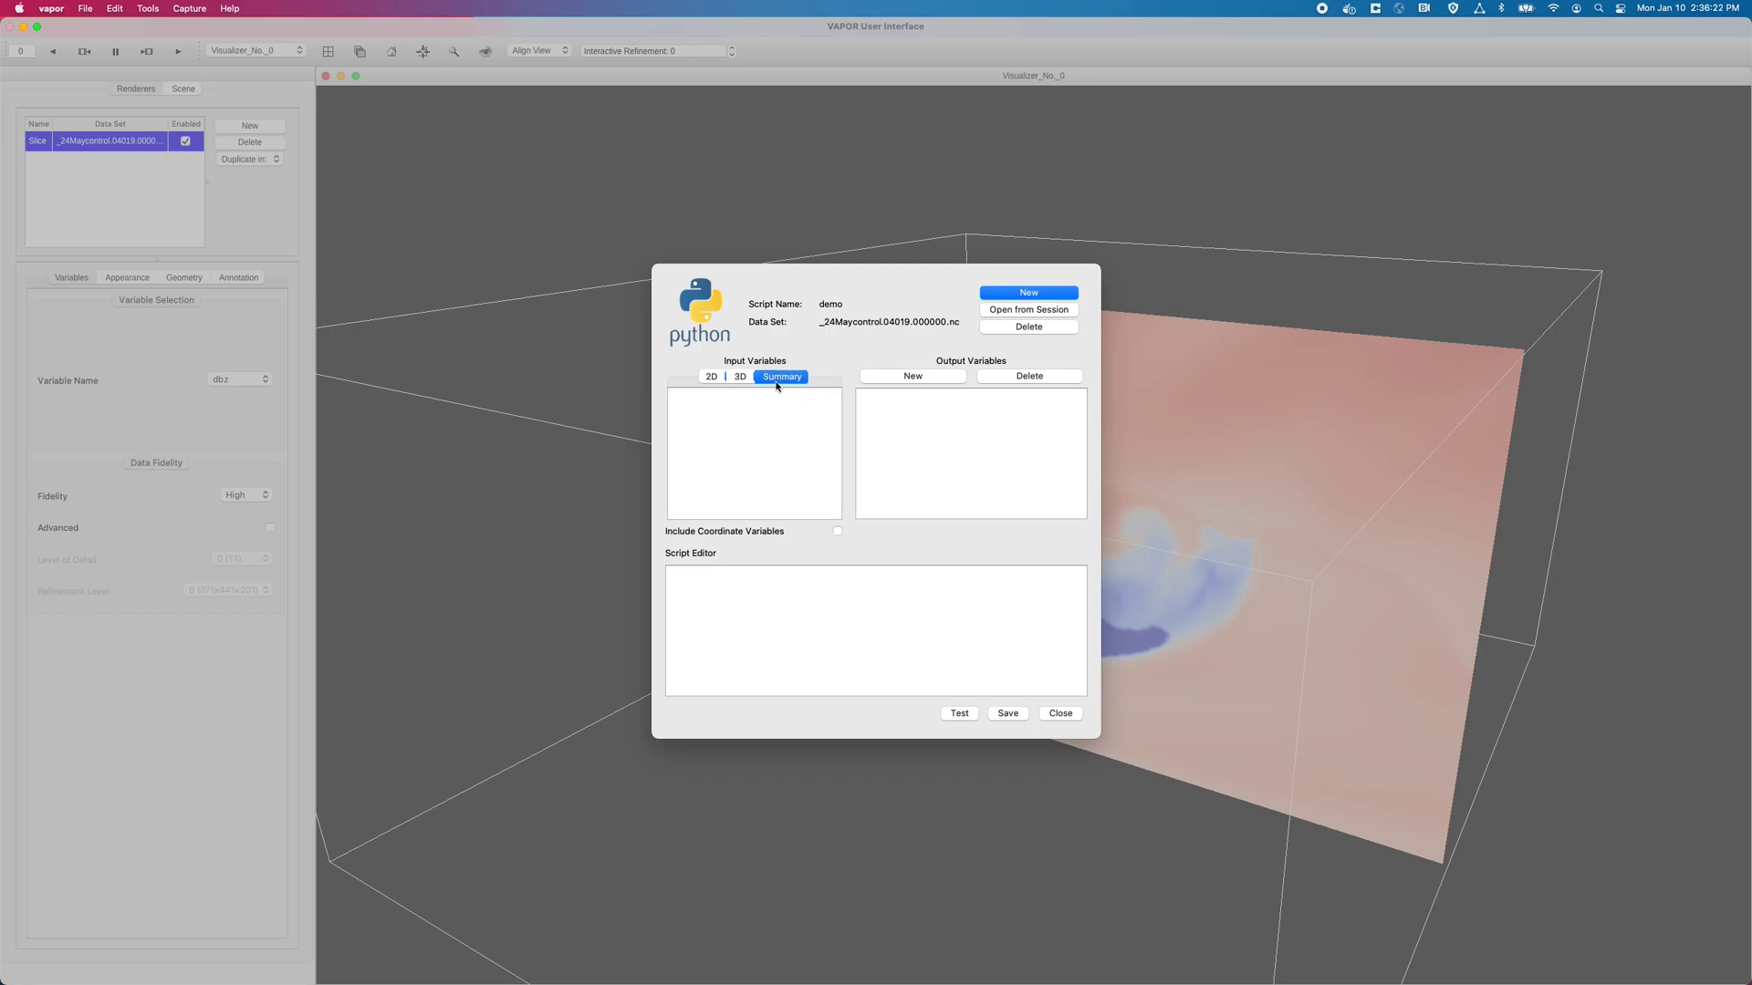
{"action": "left_click", "coordinate": [715, 378]}
{"action": "left_click", "coordinate": [739, 379]}
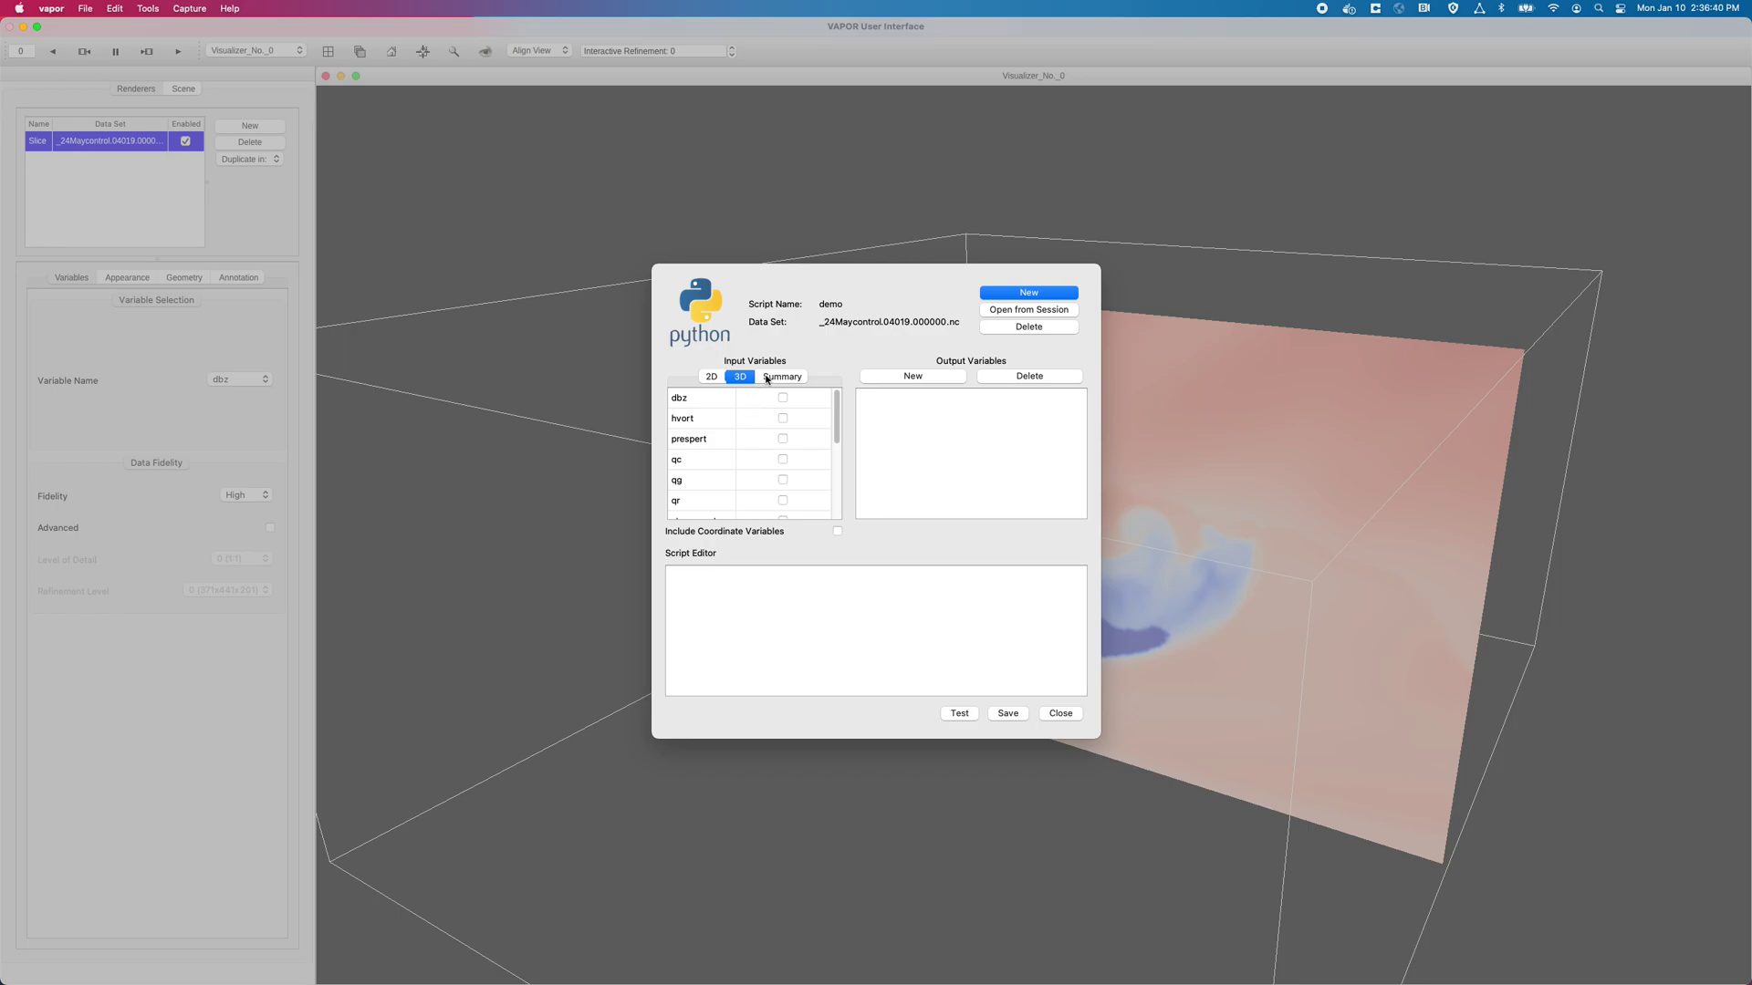
{"action": "left_click", "coordinate": [780, 379]}
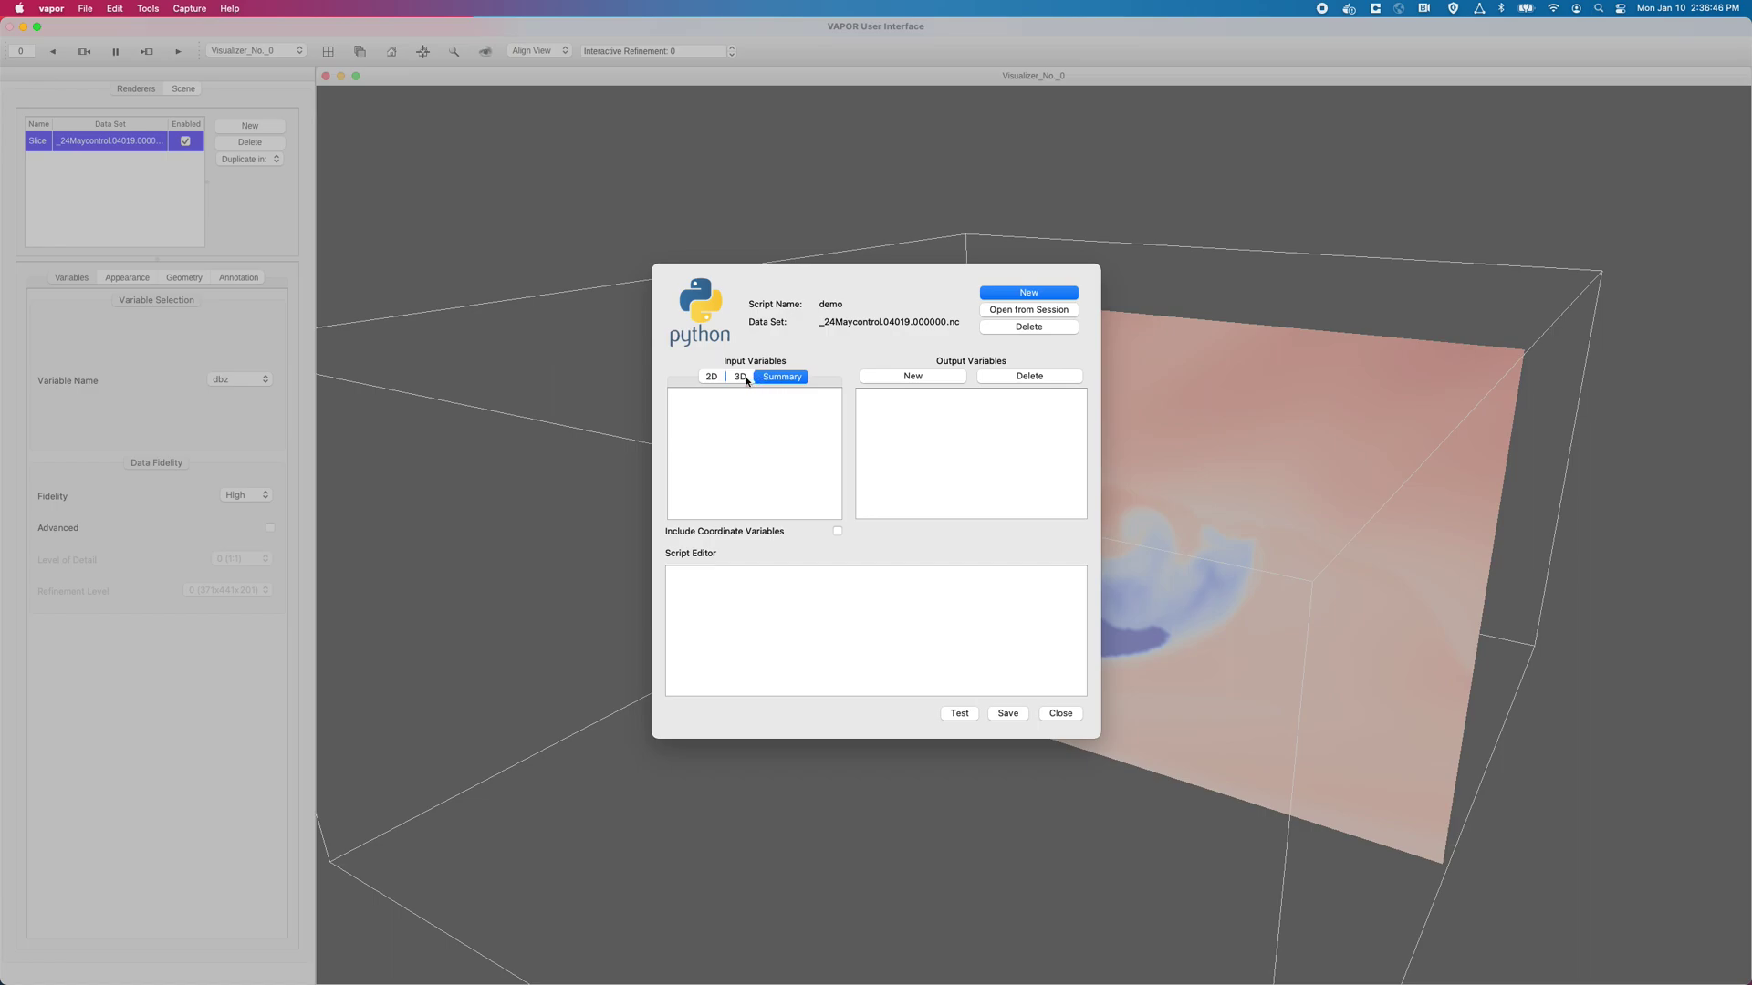
Choose the 3D variables uinterp, vinterp and winterp as script inputs and review them in the input summary
{"action": "left_click", "coordinate": [740, 377]}
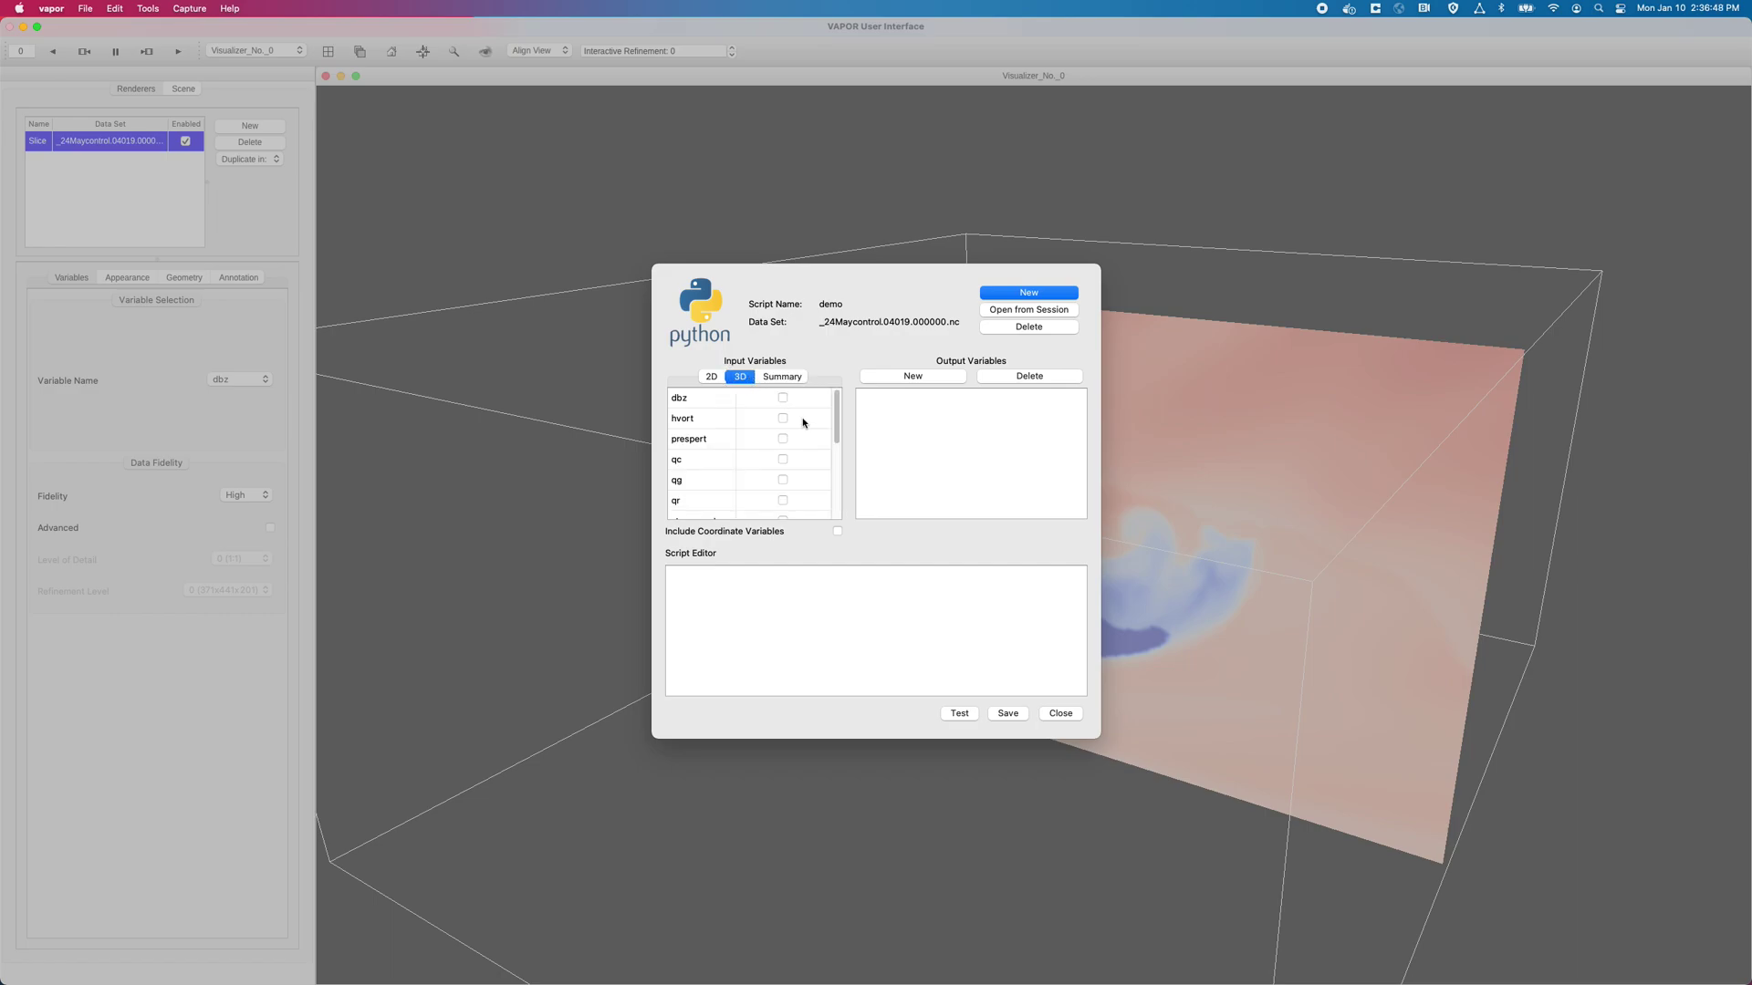
{"action": "scroll", "coordinate": [803, 471], "scroll_direction": "down", "scroll_amount": 3}
{"action": "scroll", "coordinate": [803, 471], "scroll_direction": "down", "scroll_amount": 3}
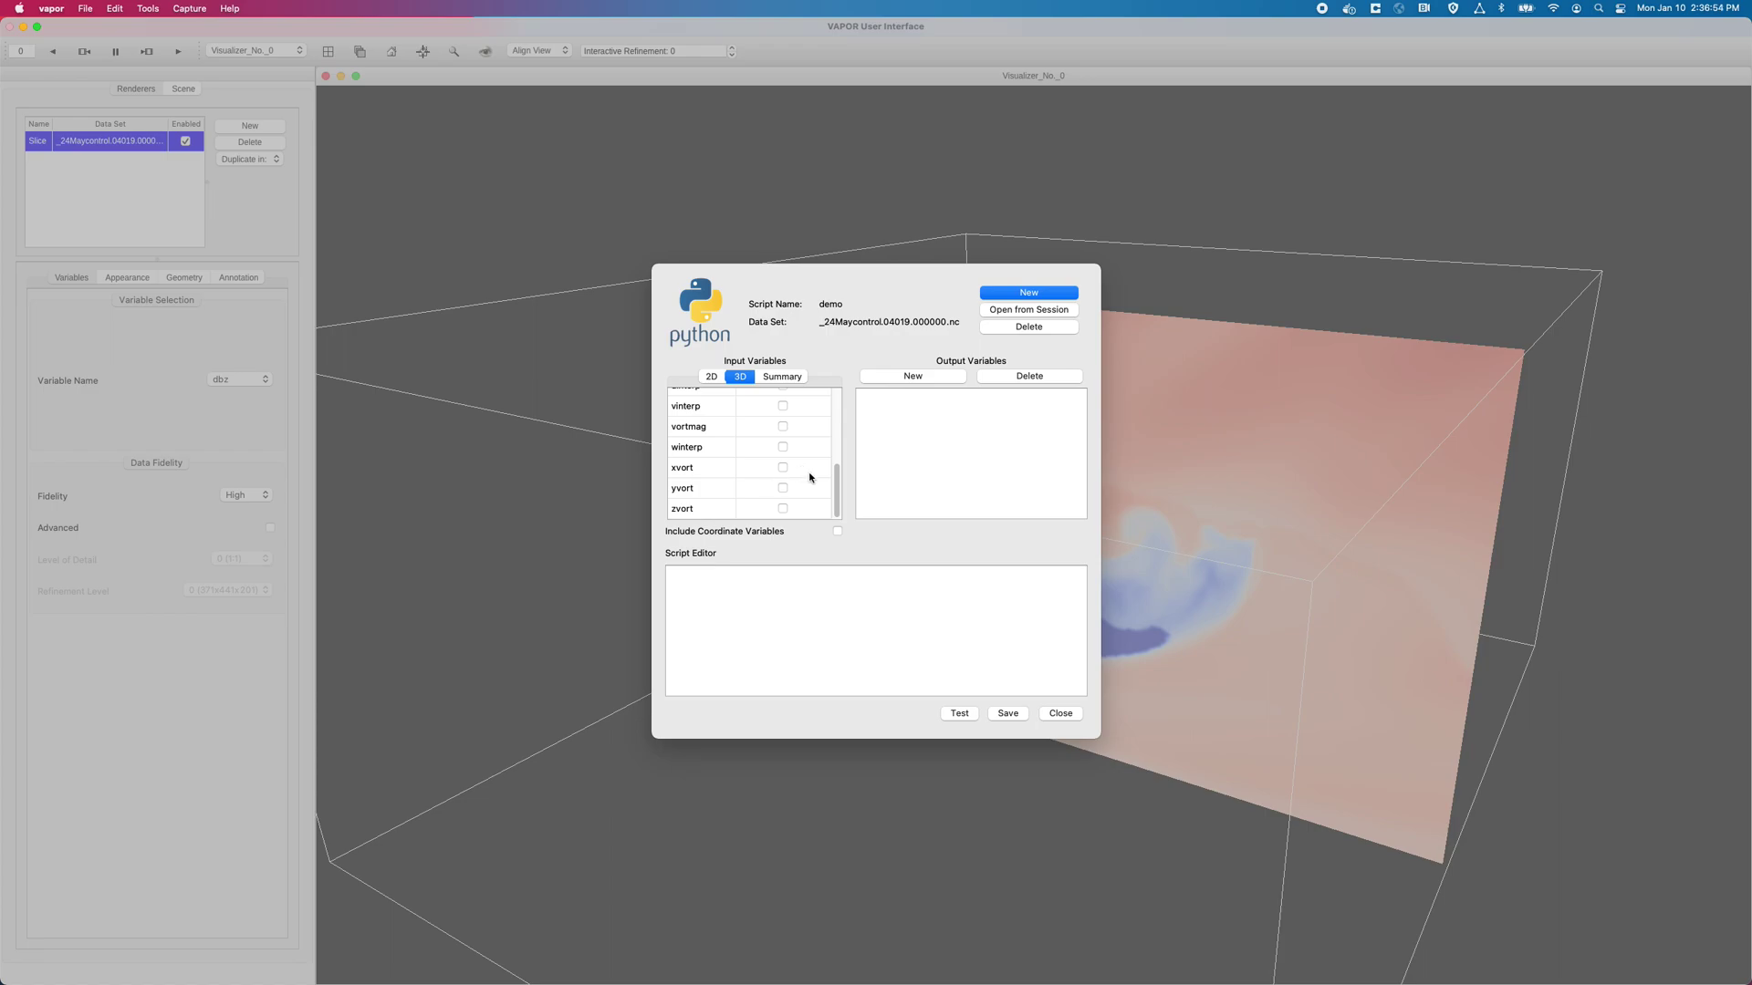
{"action": "left_click_drag", "start_coordinate": [836, 479], "coordinate": [835, 469]}
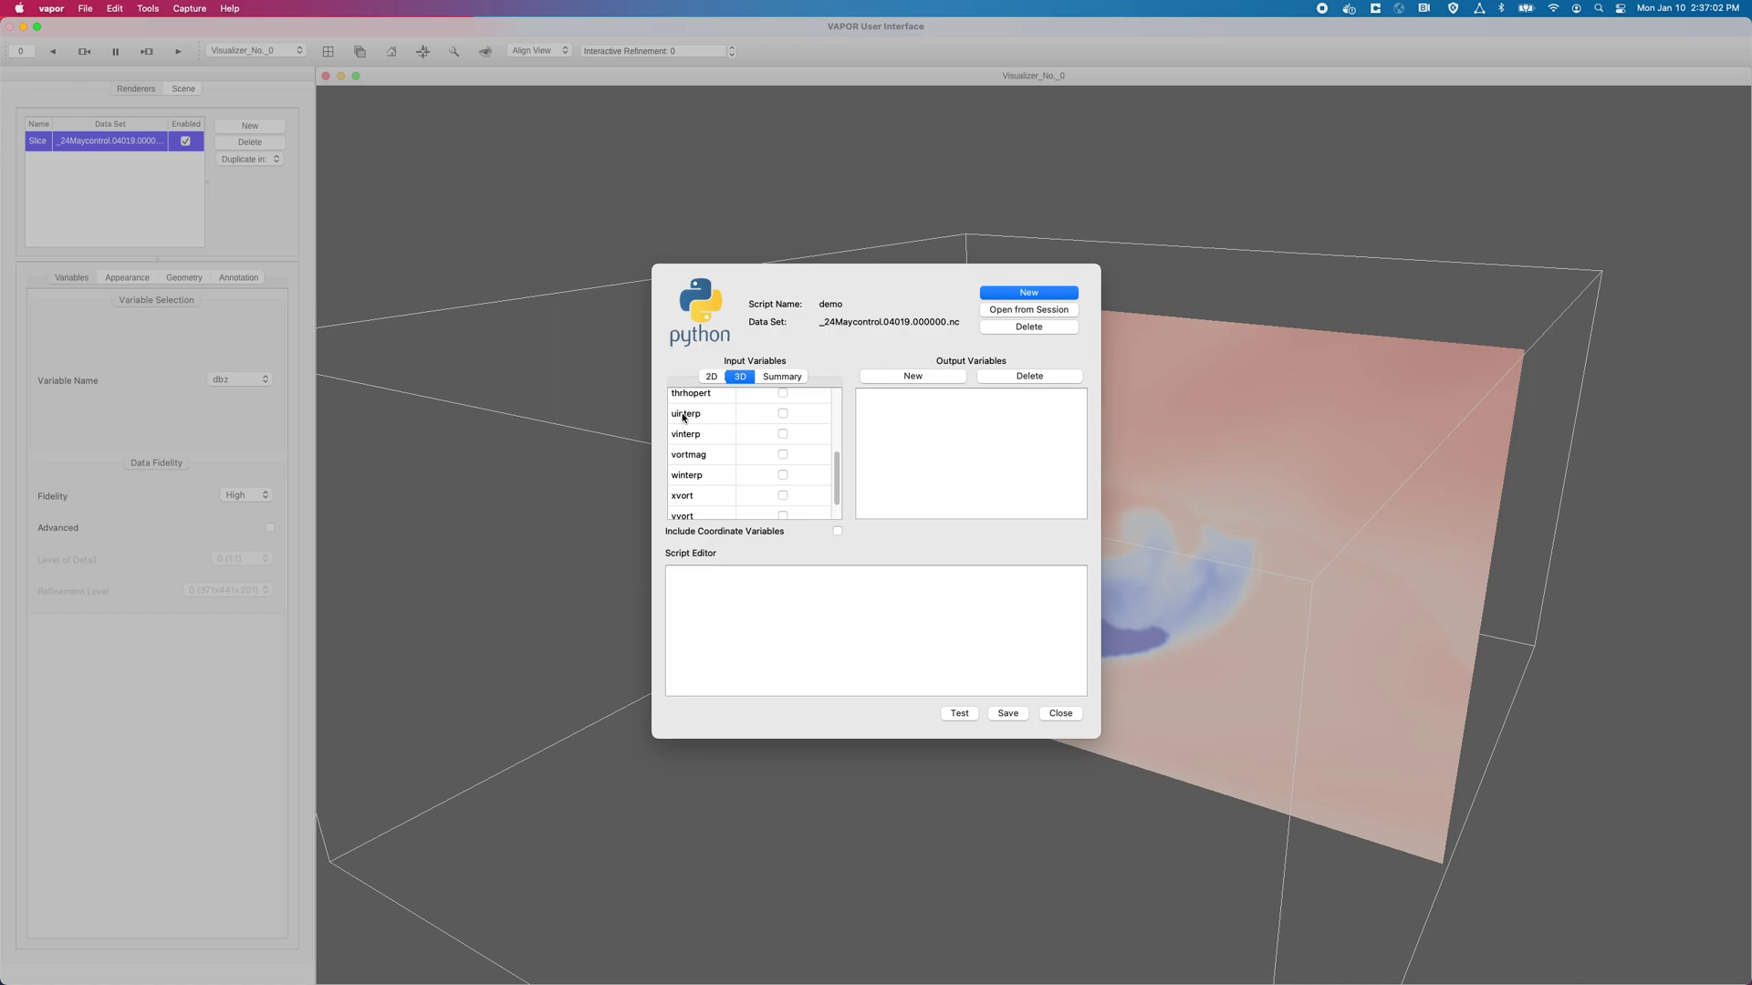
{"action": "left_click", "coordinate": [783, 414]}
{"action": "left_click", "coordinate": [783, 435]}
{"action": "left_click", "coordinate": [783, 475]}
{"action": "left_click", "coordinate": [789, 381]}
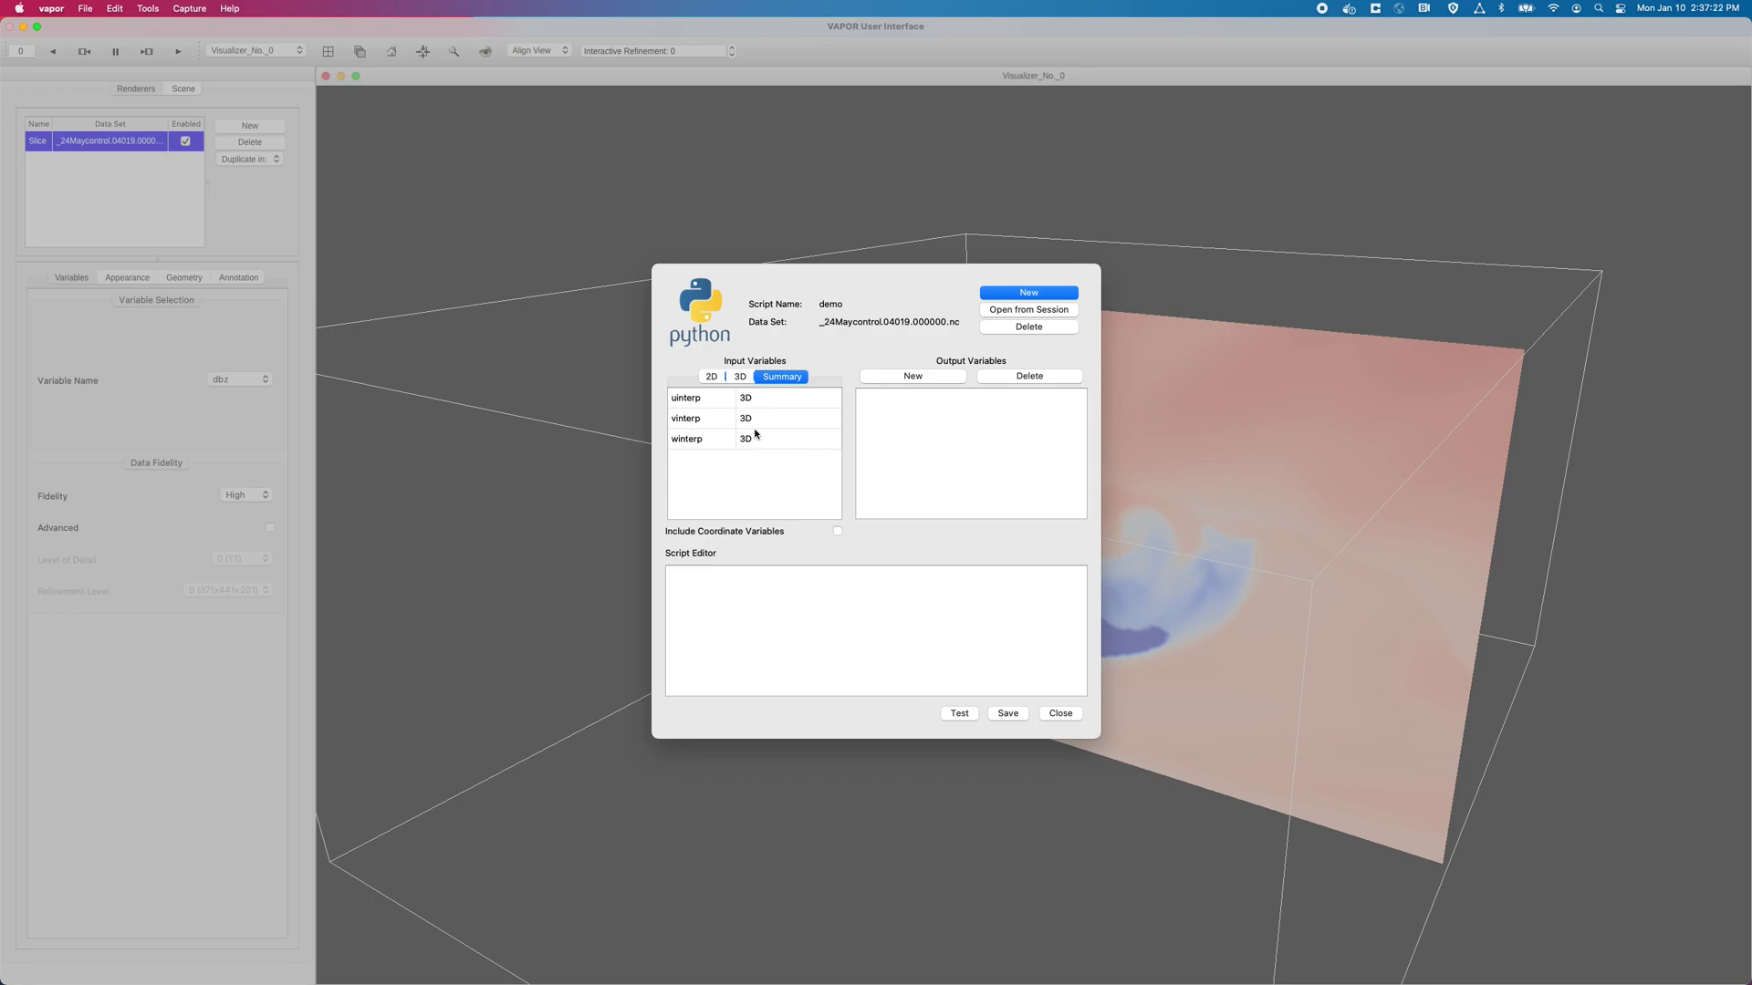
Create an output variable named speed on the xhxyhxzh grid
{"action": "left_click", "coordinate": [907, 378]}
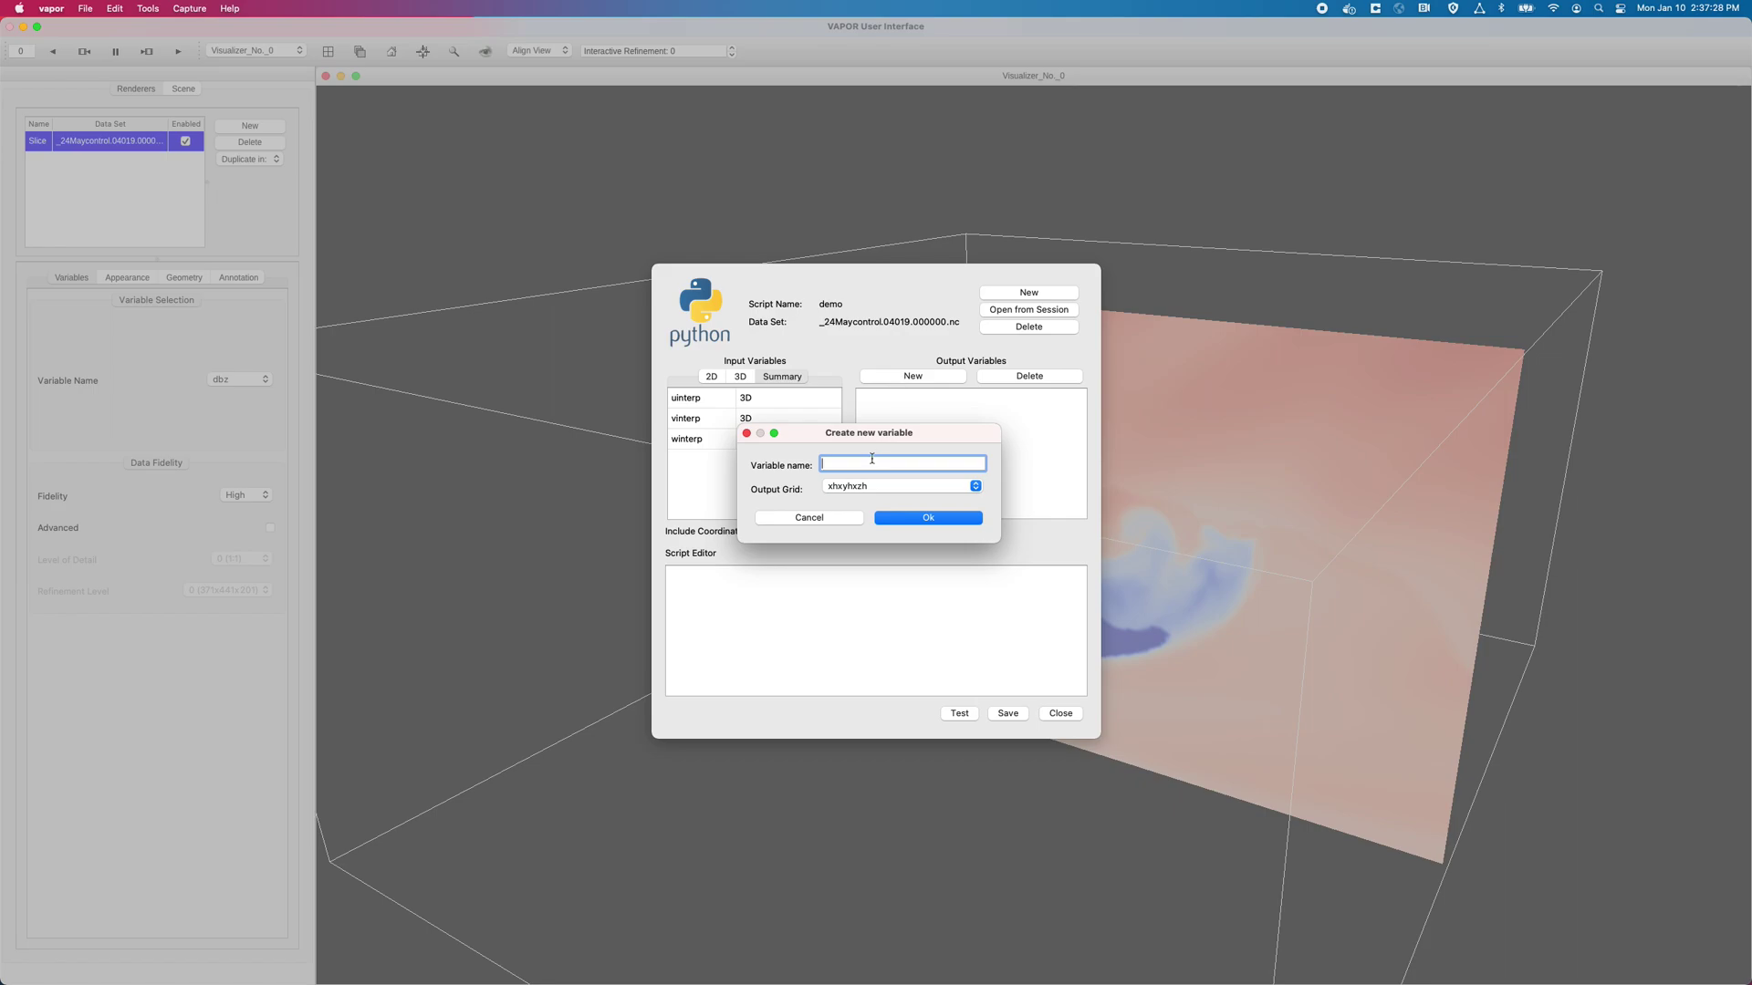
{"action": "type", "text": "s"}
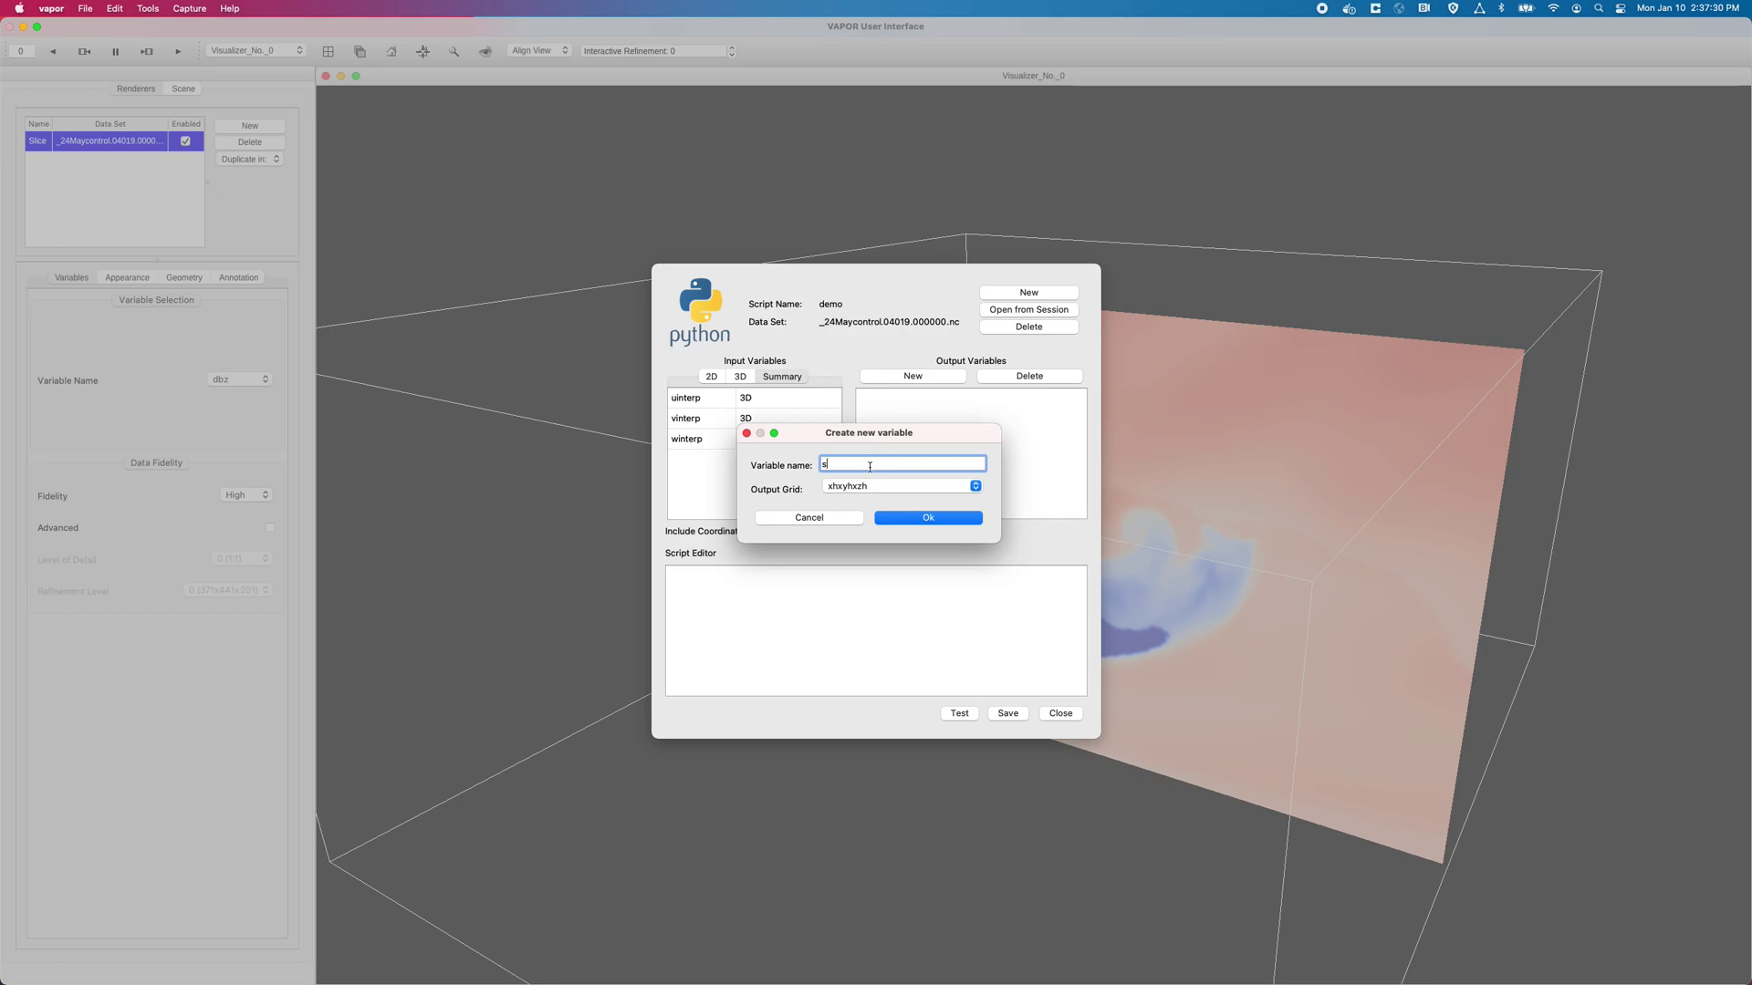
{"action": "type", "text": "peed"}
{"action": "left_click", "coordinate": [891, 487]}
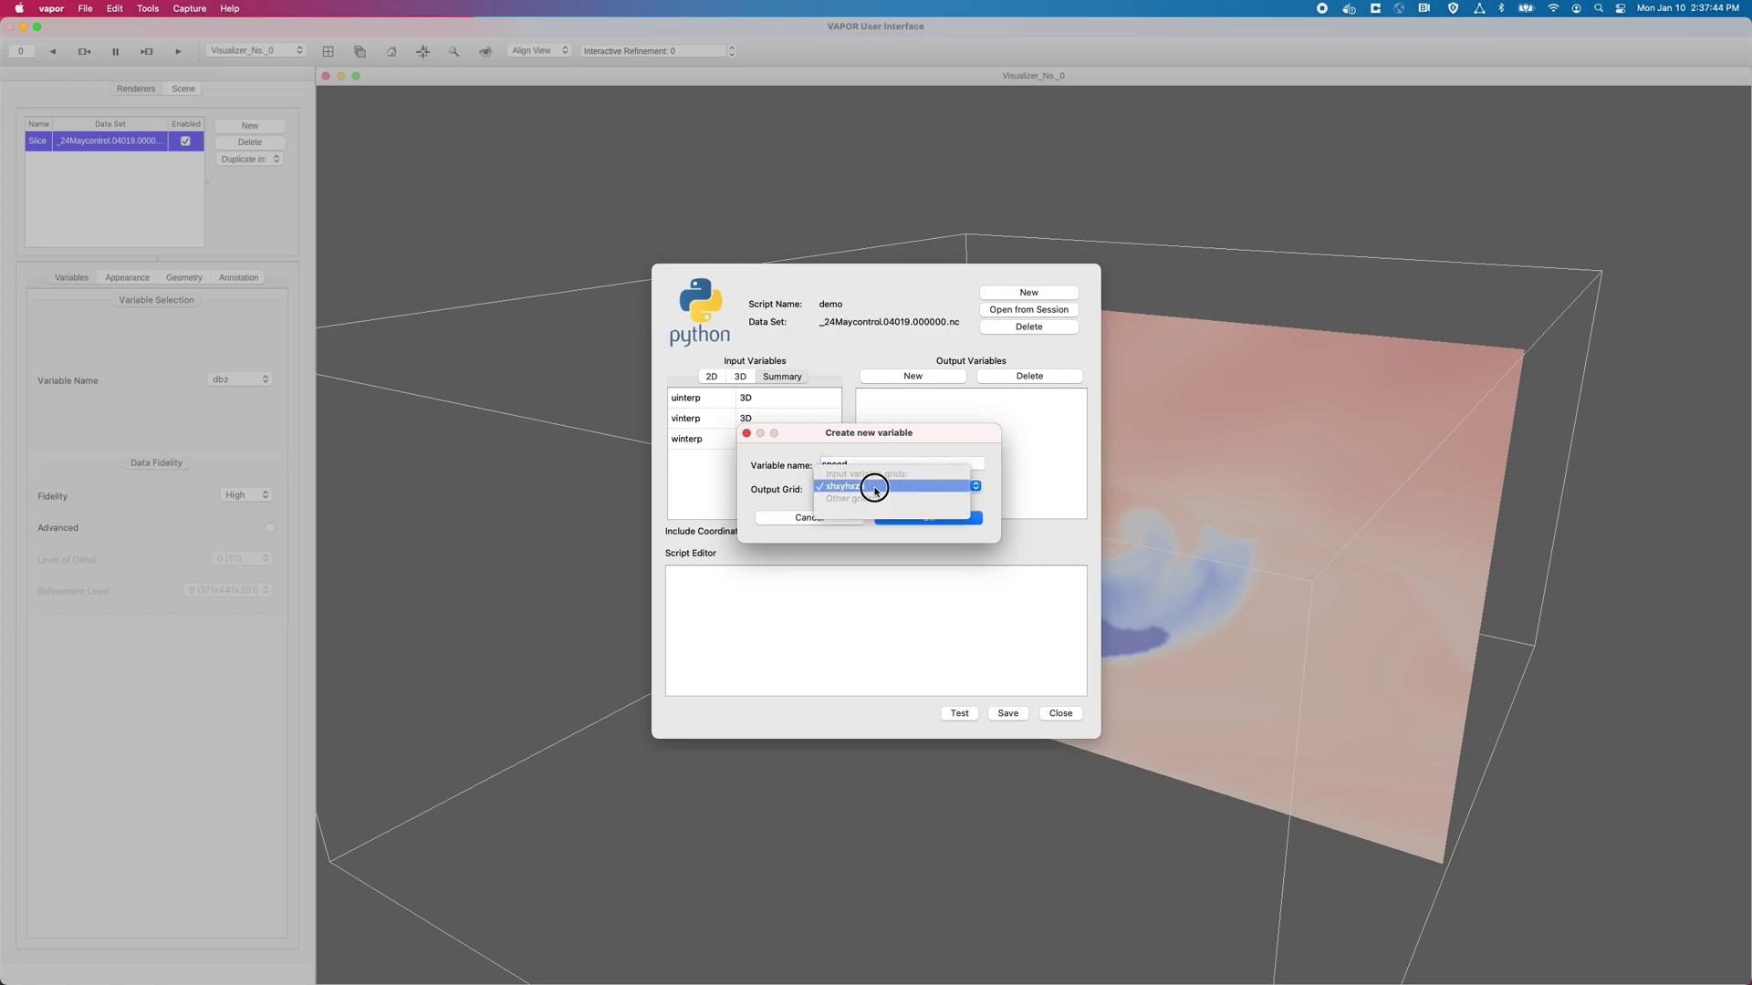
{"action": "left_click", "coordinate": [876, 480]}
{"action": "left_click", "coordinate": [915, 519]}
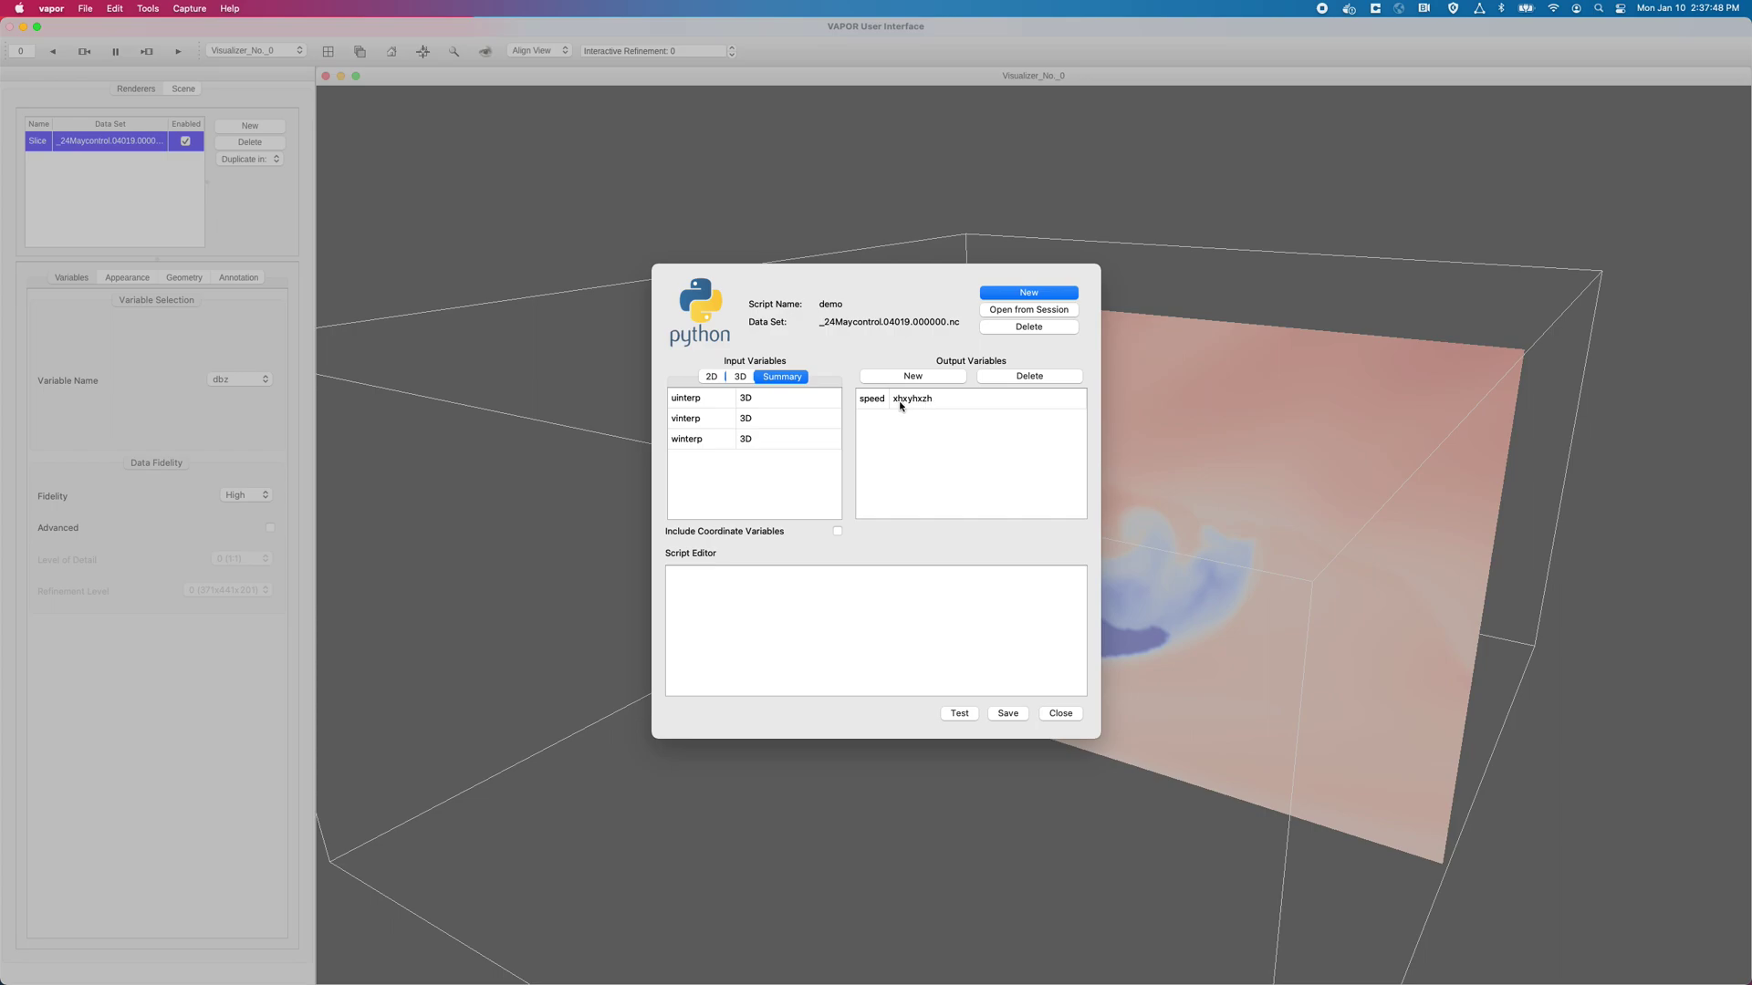
Begin the script with the line "from numpy import *"
{"action": "left_click", "coordinate": [831, 629]}
{"action": "type", "text": "from numpy import sqrt"}
{"action": "double_click", "coordinate": [753, 575]}
{"action": "double_click", "coordinate": [764, 576]}
{"action": "double_click", "coordinate": [755, 575]}
{"action": "type", "text": "*"}
{"action": "left_click", "coordinate": [766, 575]}
Add the line "speed = sqrt( uinterp*uinterp + vinterp*vinterp + winterp*winterp )" to the script and test it
{"action": "type", "text": "eeds"}
{"action": "type", "text": "uinterp*uinterp + vinterp*vint"}
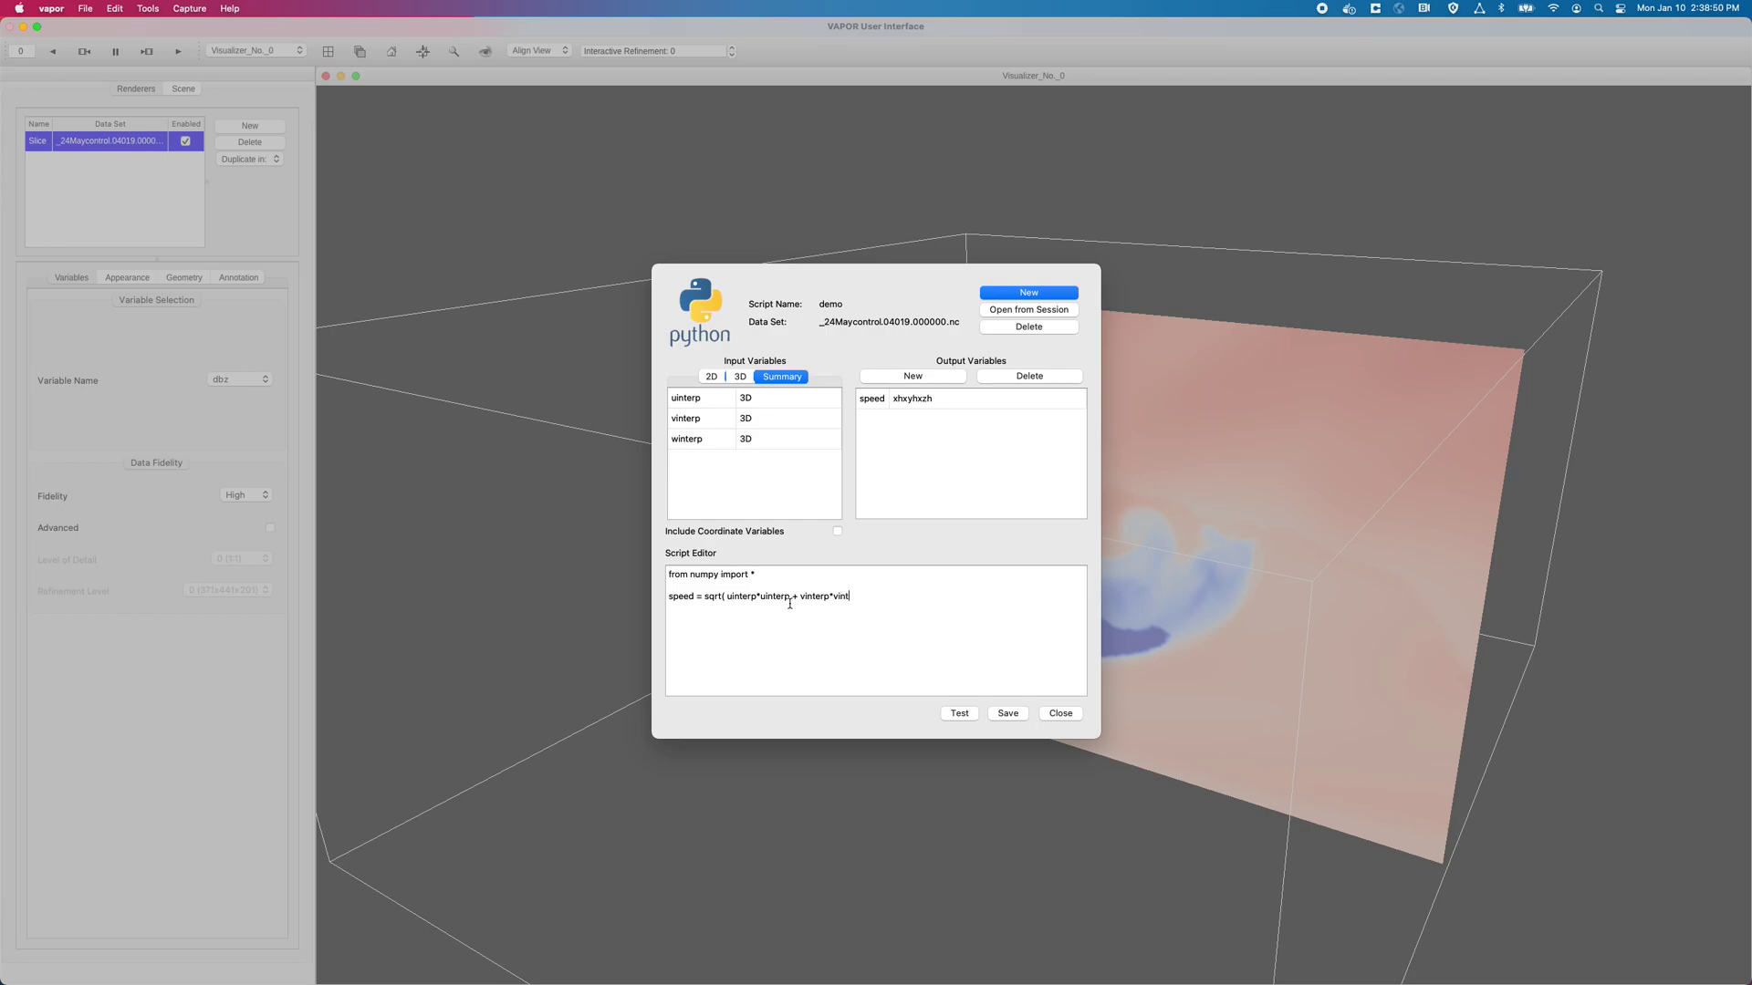
{"action": "type", "text": "erp + winterp*winterp"}
{"action": "left_click", "coordinate": [951, 717]}
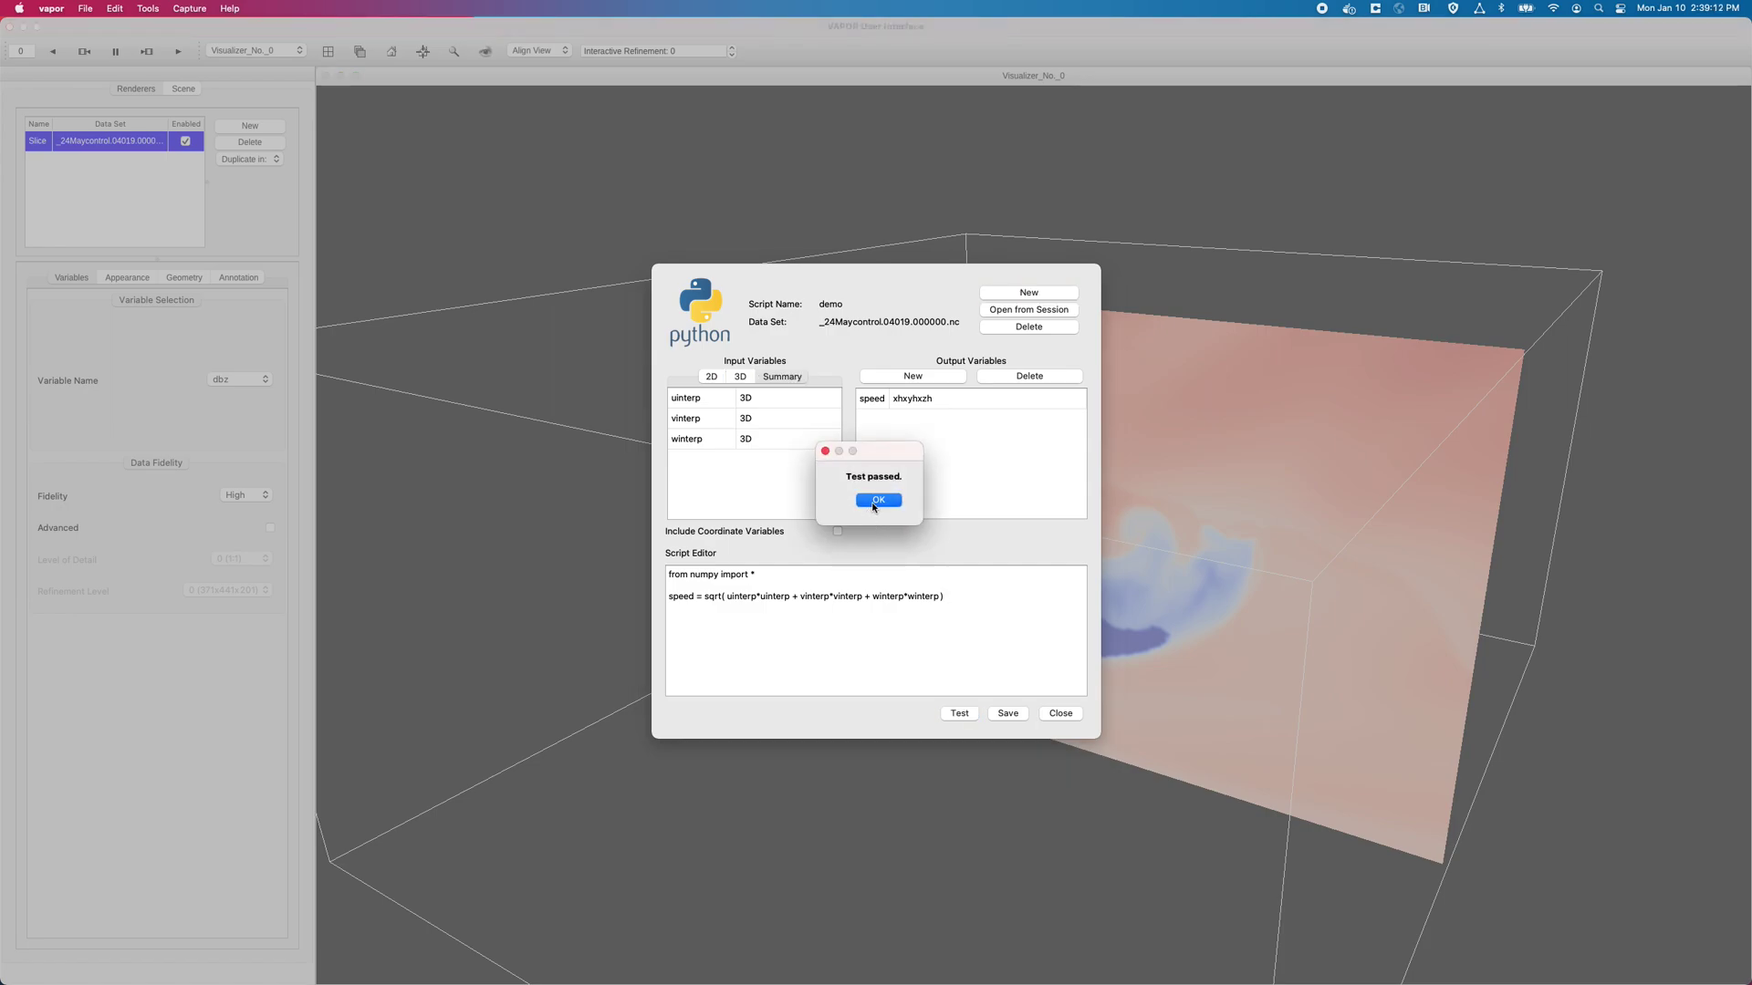
{"action": "left_click", "coordinate": [881, 500]}
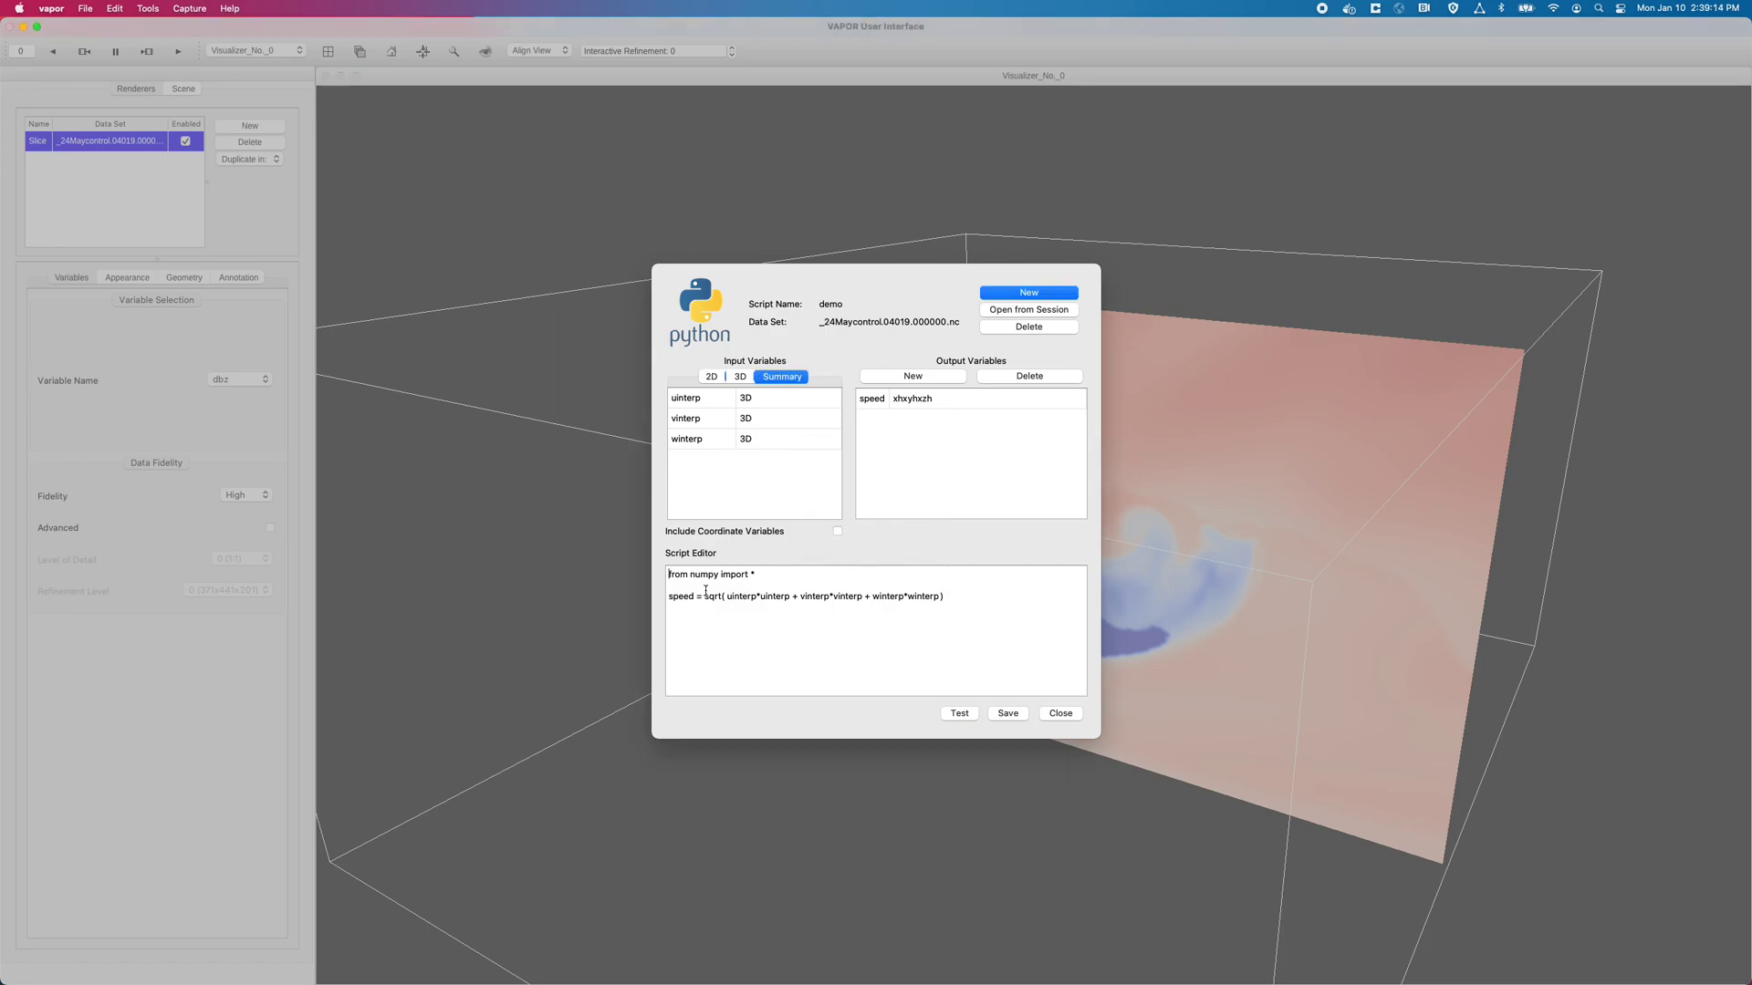
Save the demo script to the session and close the Python script window
{"action": "left_click_drag", "start_coordinate": [694, 595], "coordinate": [666, 593]}
{"action": "left_click", "coordinate": [1005, 716]}
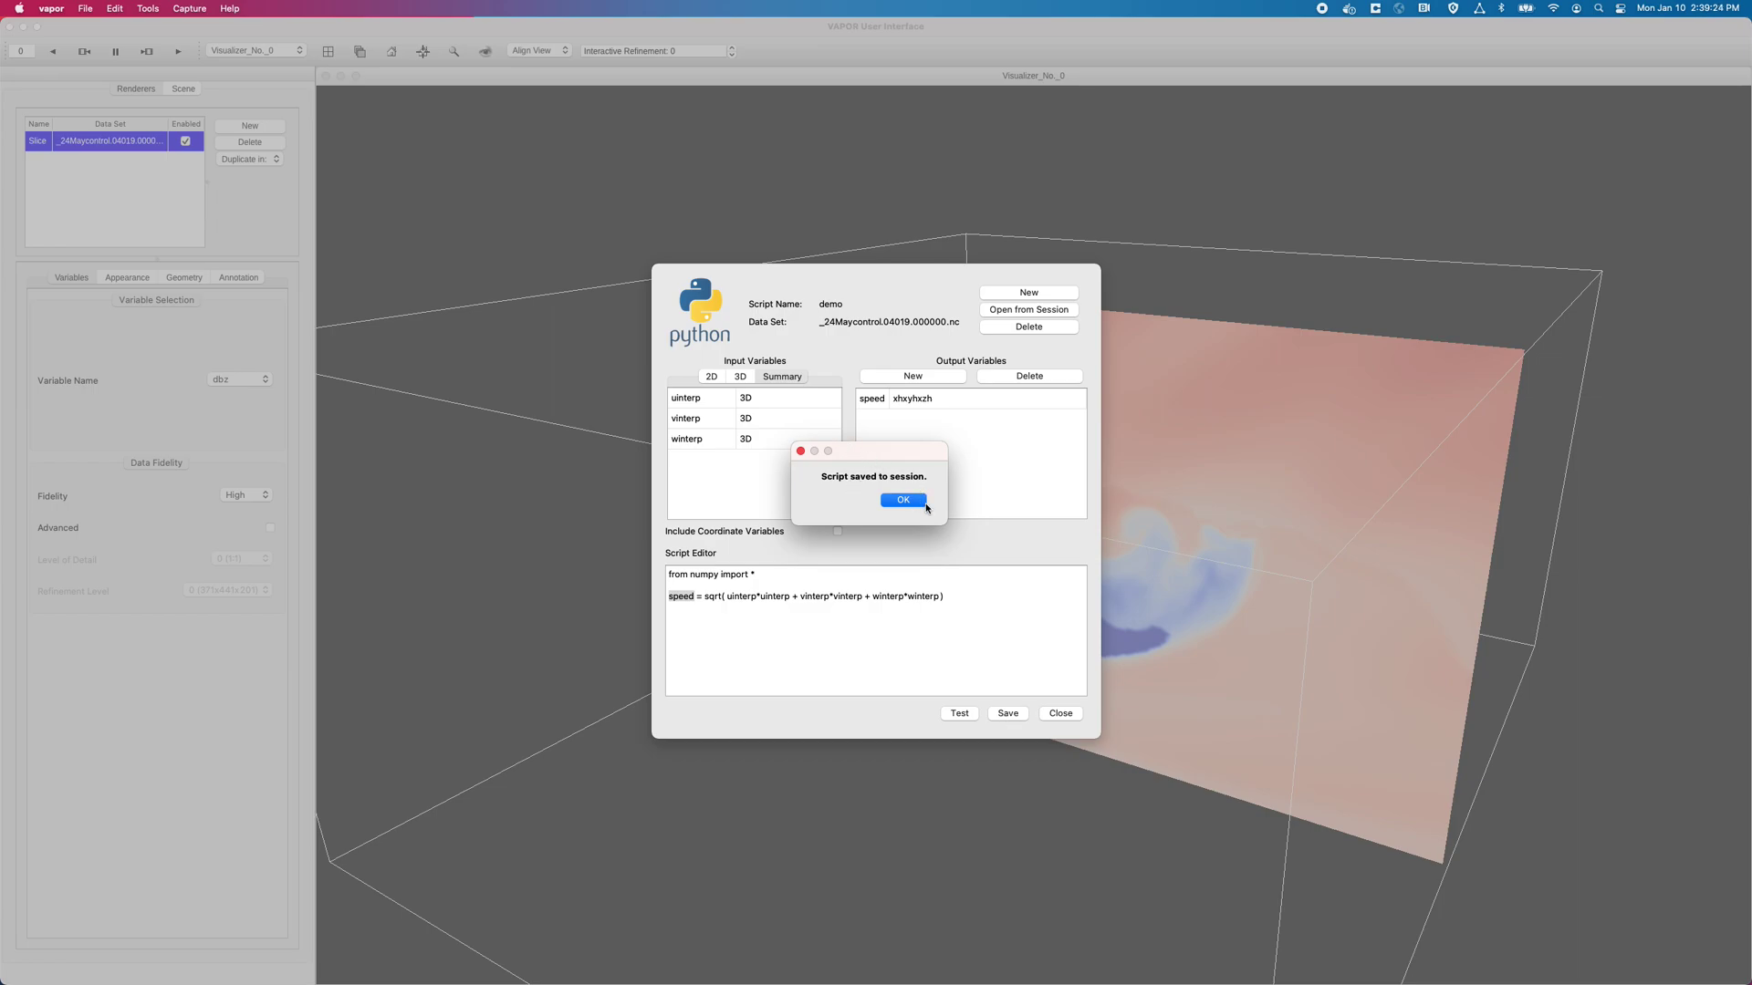
{"action": "left_click", "coordinate": [924, 503]}
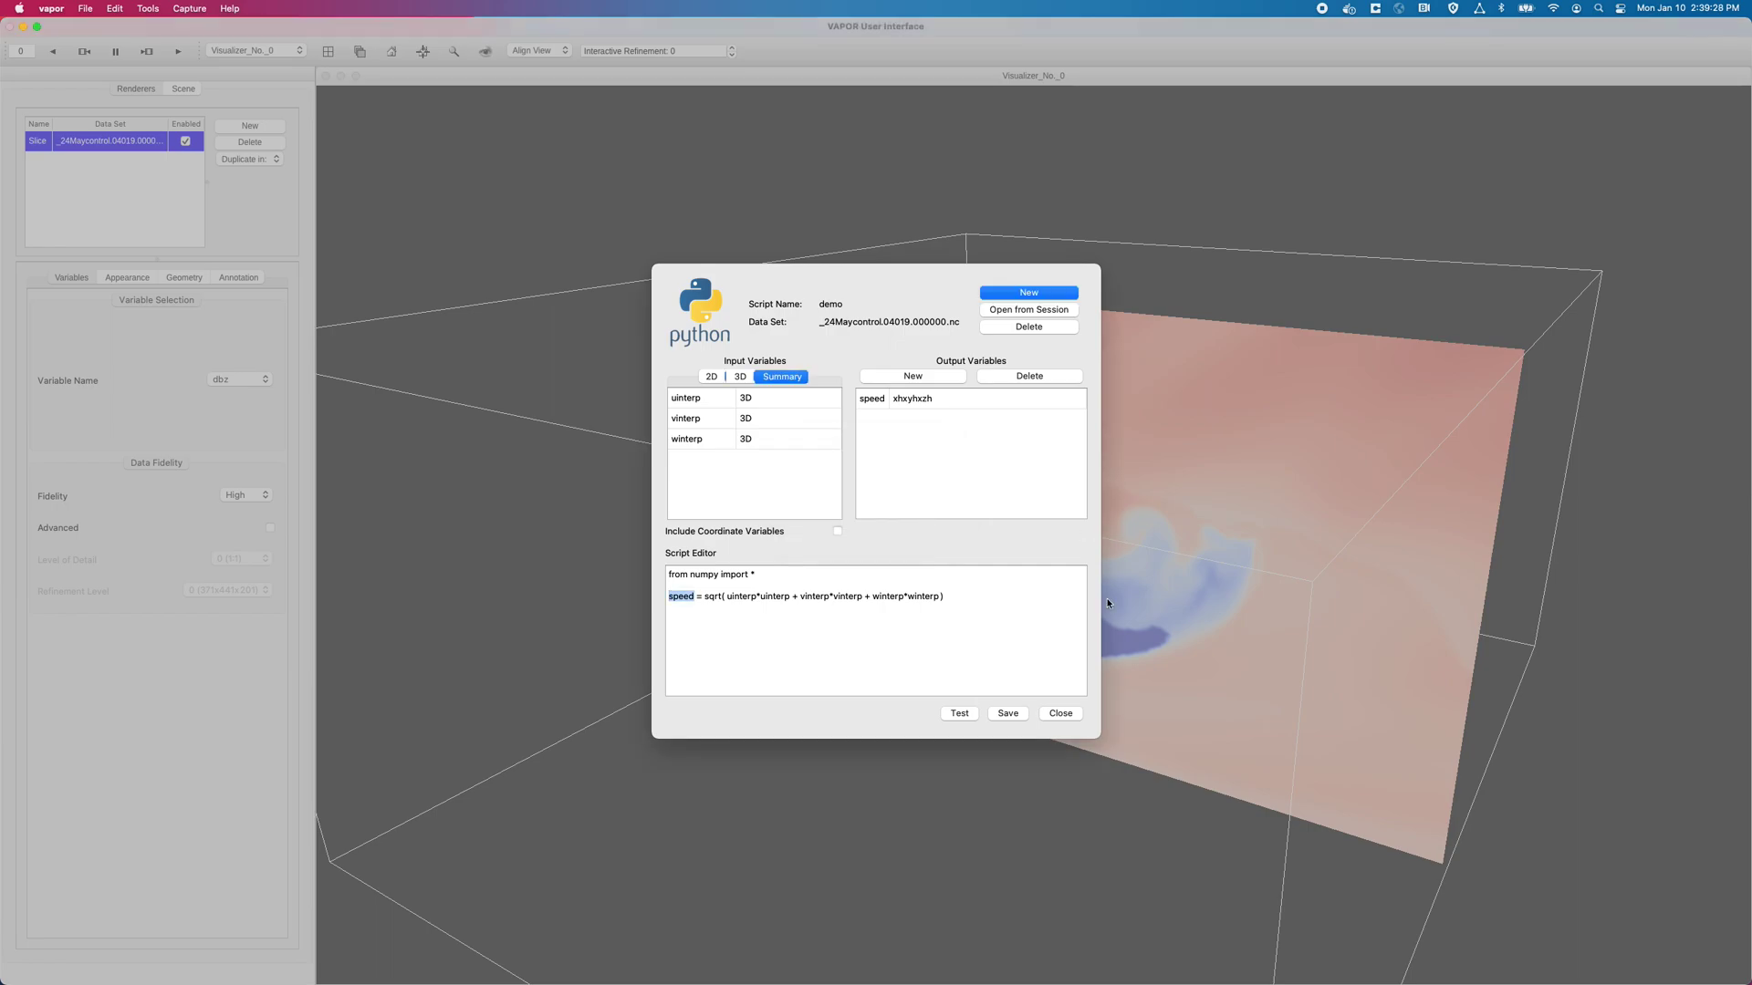
{"action": "left_click", "coordinate": [1064, 712]}
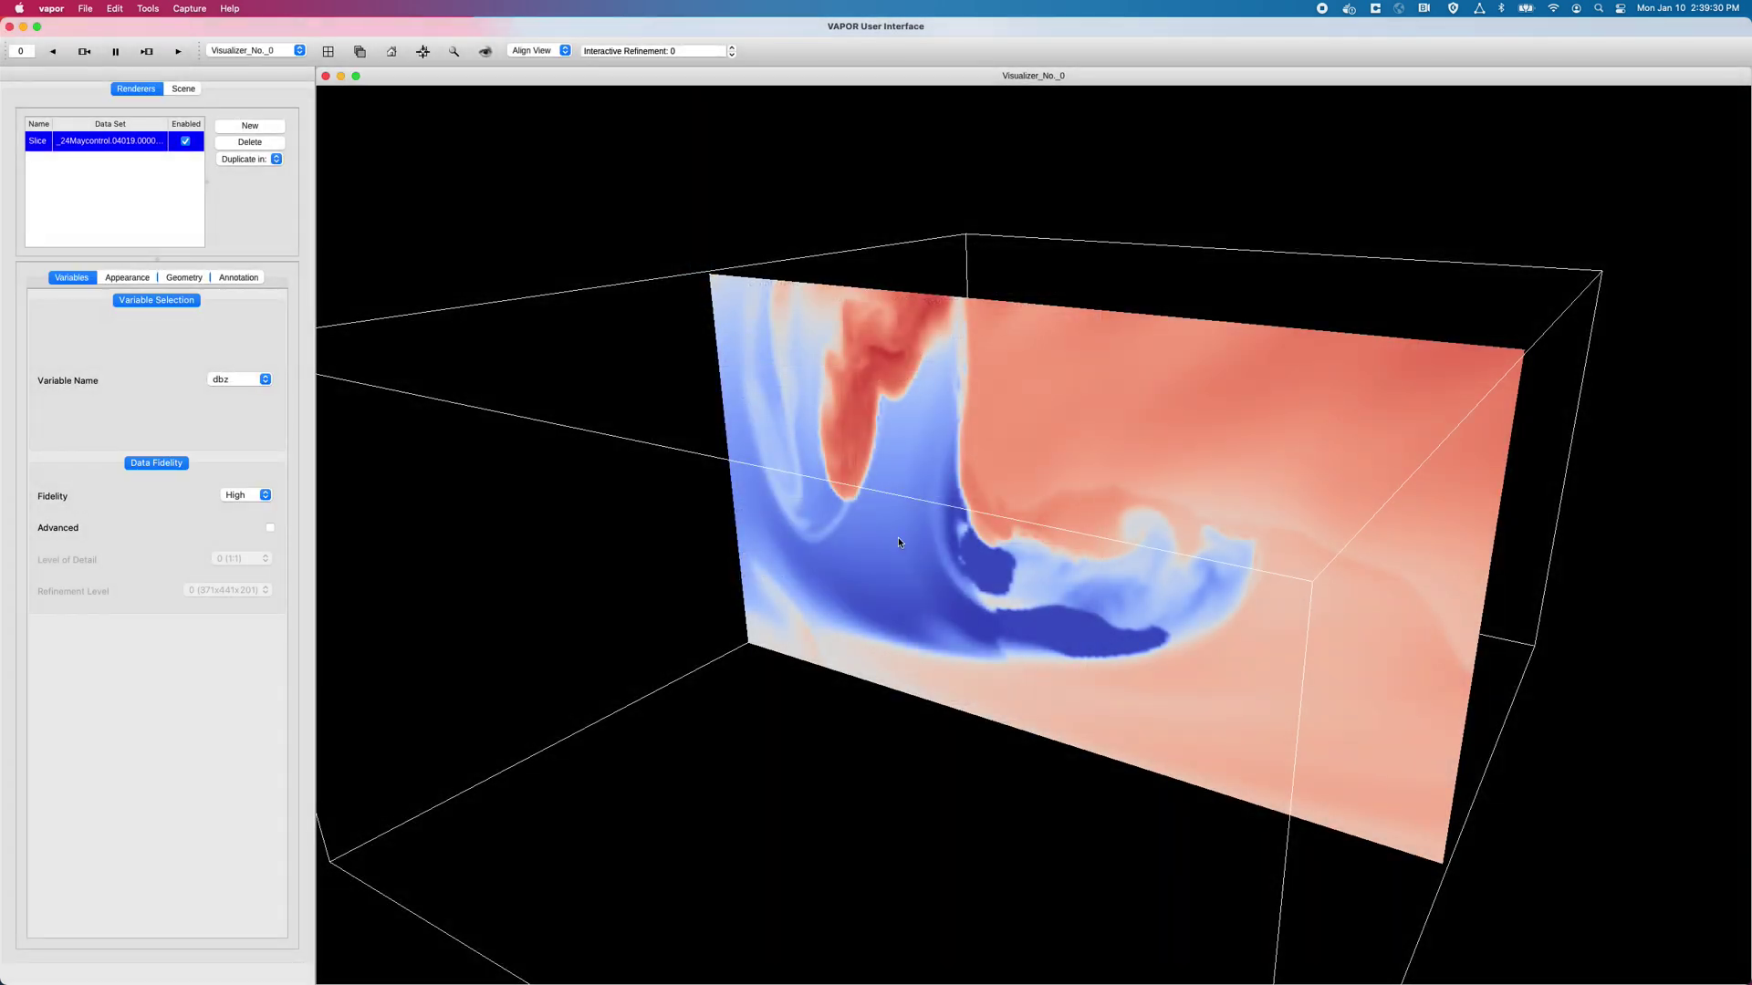
Display the derived variable speed on the slice instead of dbz
{"action": "left_click_drag", "start_coordinate": [1049, 327], "coordinate": [1033, 420]}
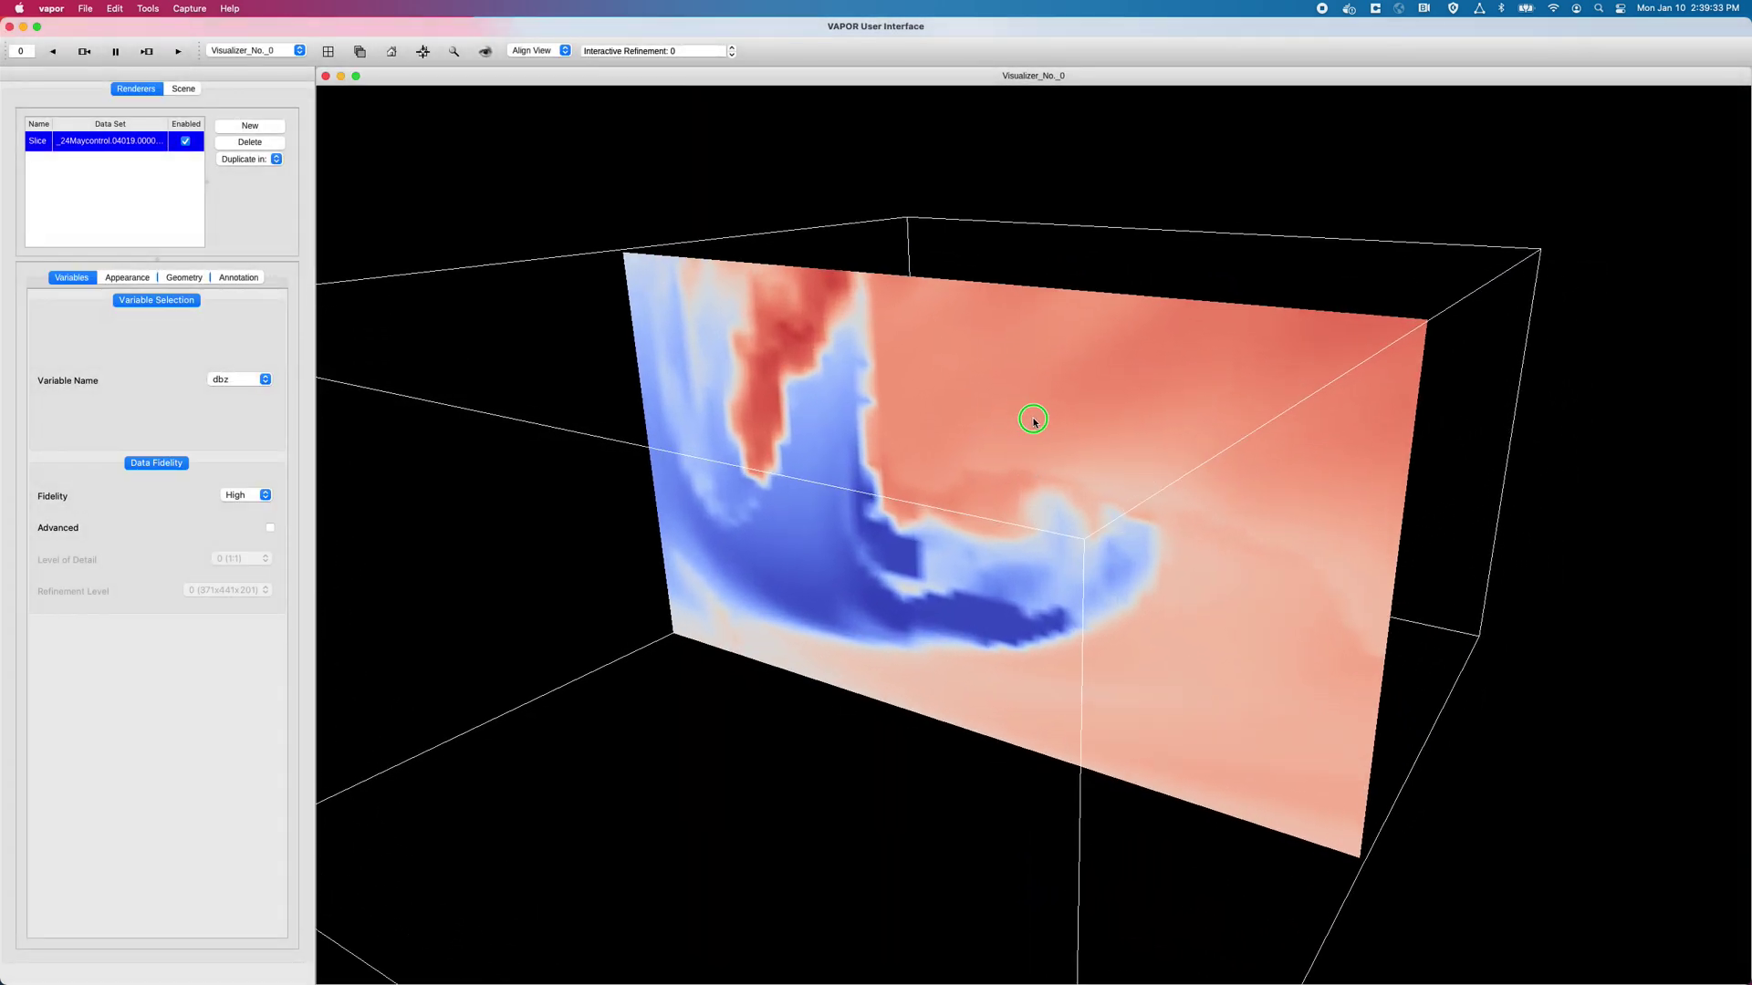
{"action": "left_click", "coordinate": [77, 283]}
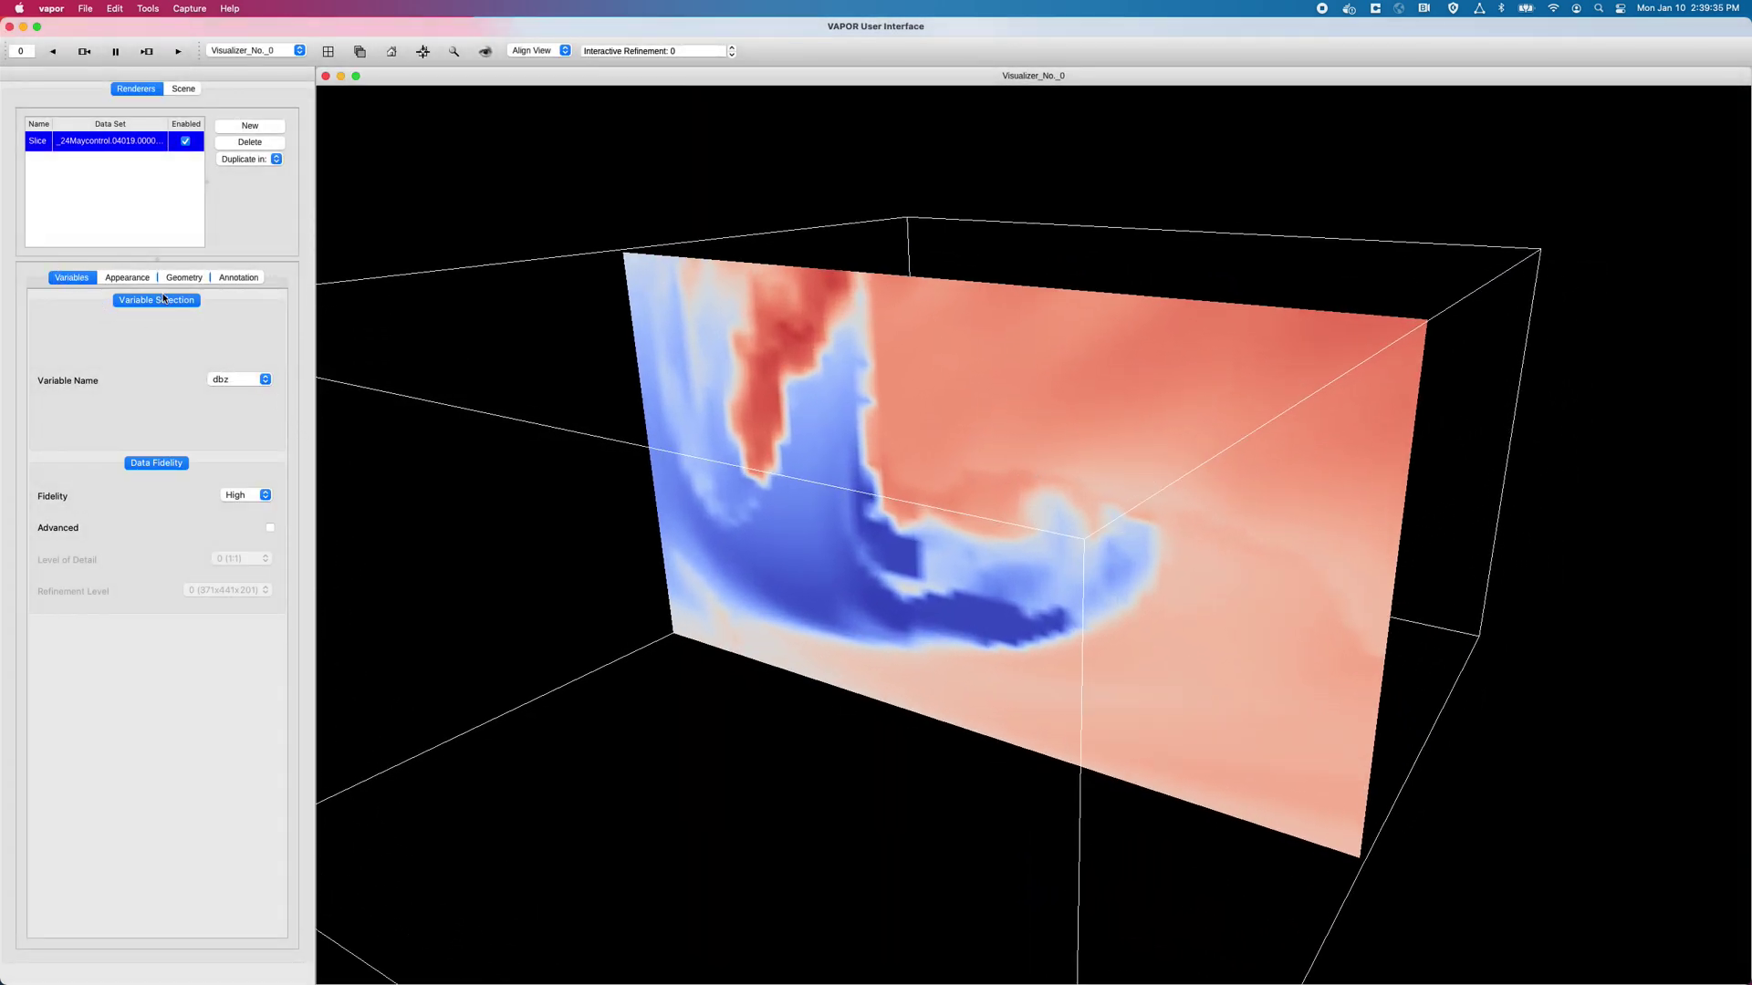
{"action": "left_click", "coordinate": [240, 379]}
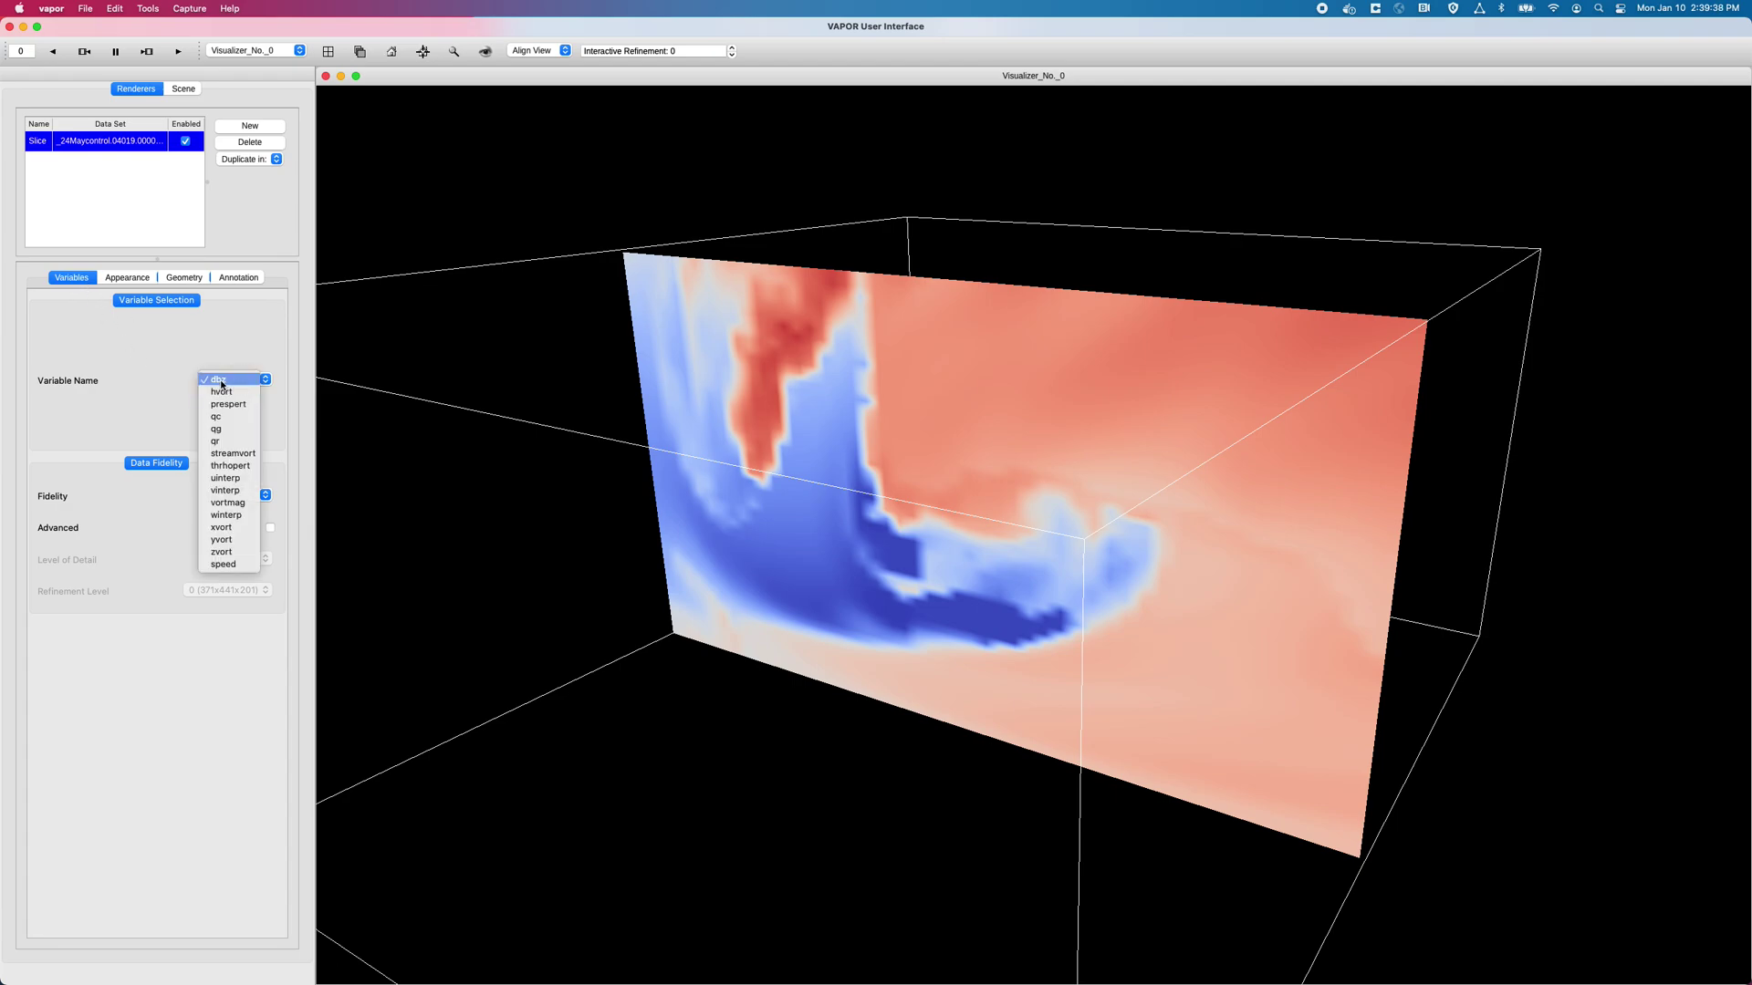
{"action": "left_click", "coordinate": [233, 567]}
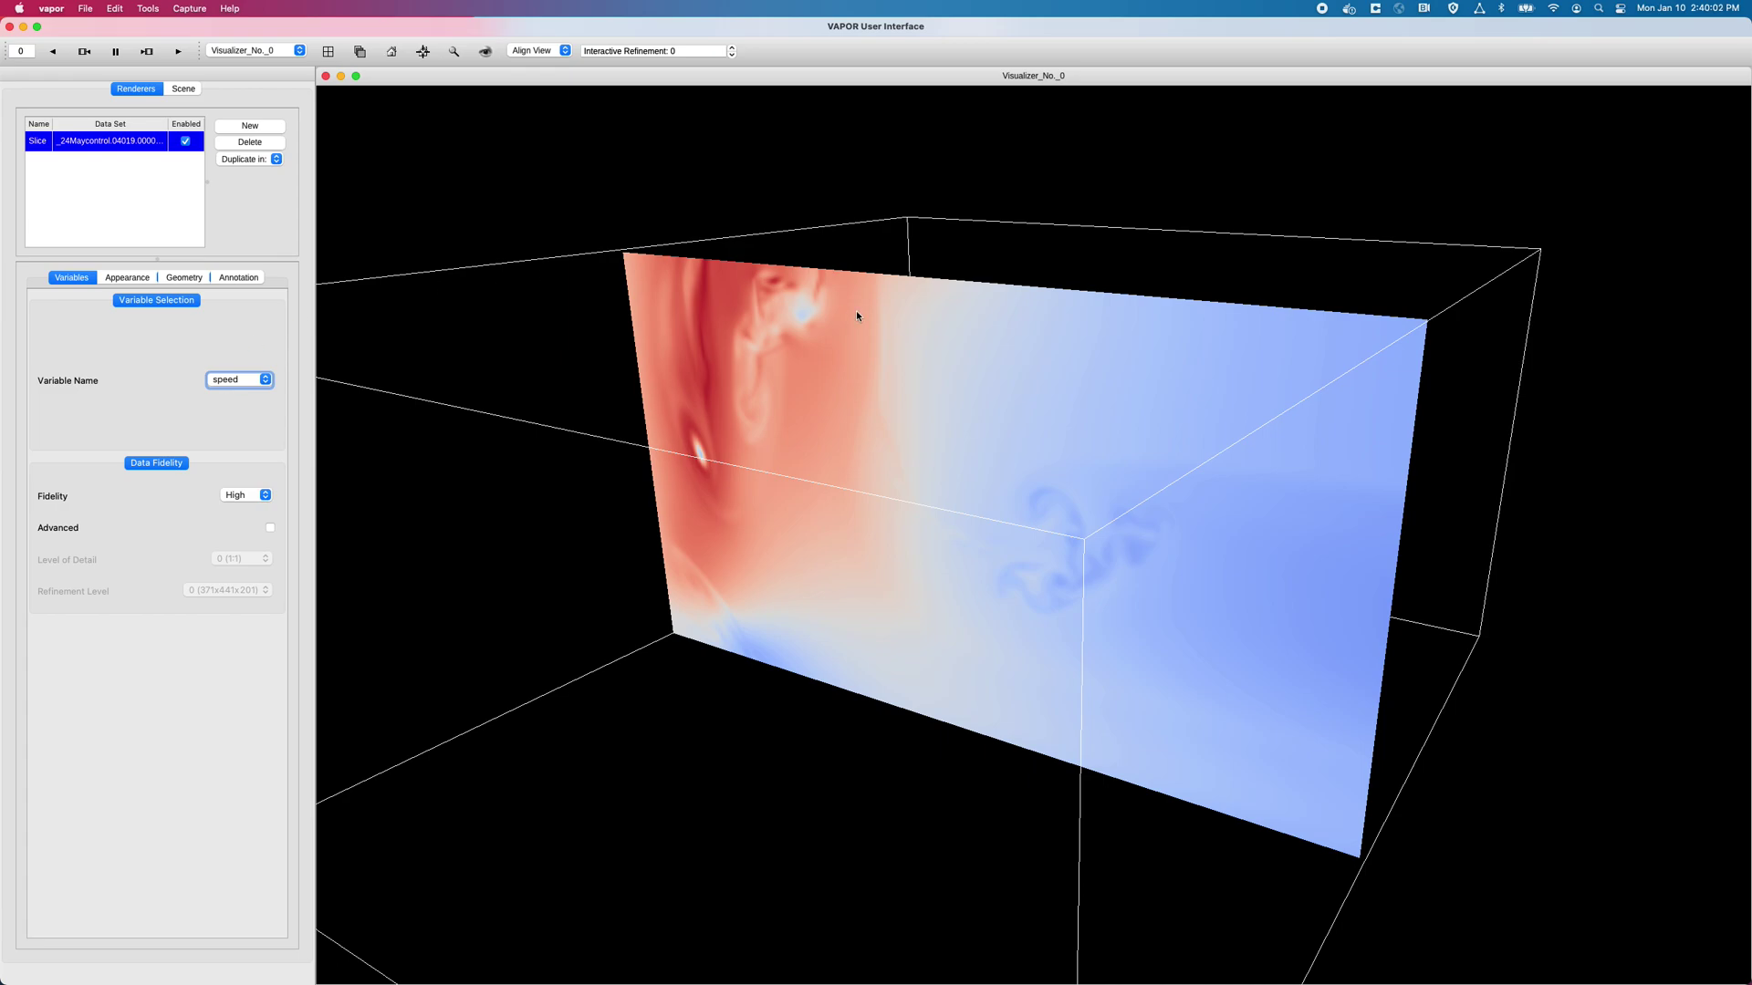
Move the slice's origin along Y to -3.30900
{"action": "left_click_drag", "start_coordinate": [900, 379], "coordinate": [1016, 645]}
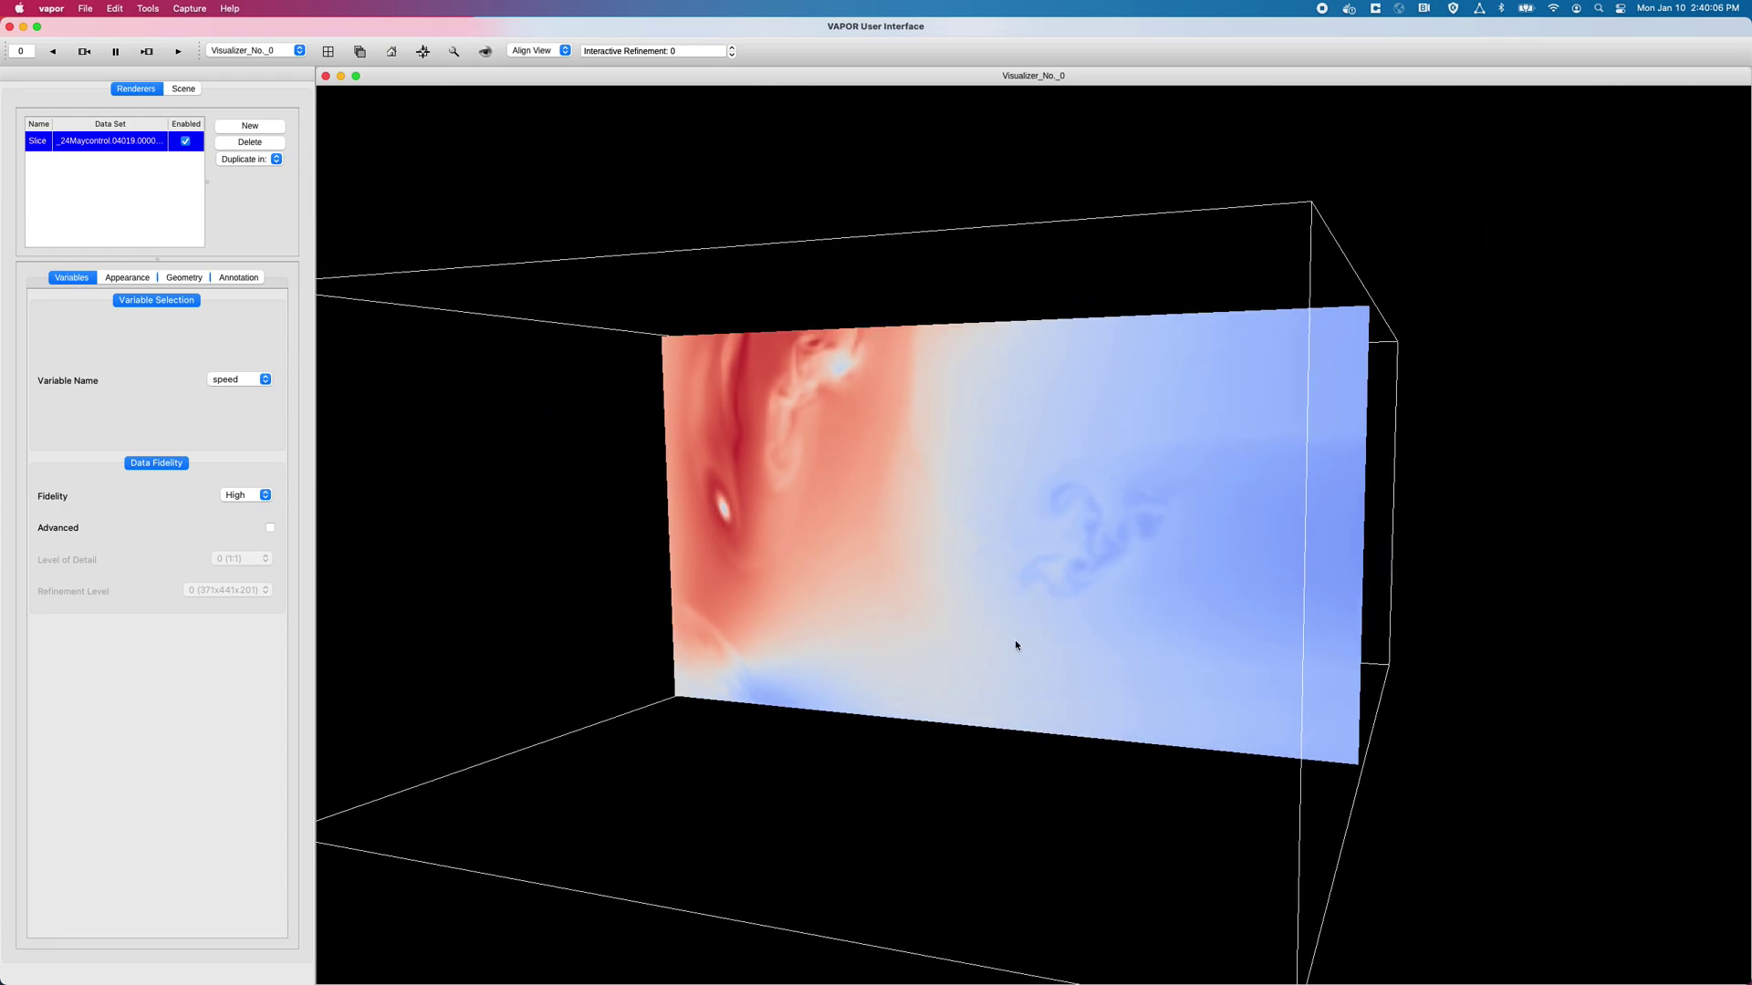
{"action": "left_click", "coordinate": [127, 277]}
{"action": "left_click", "coordinate": [202, 277]}
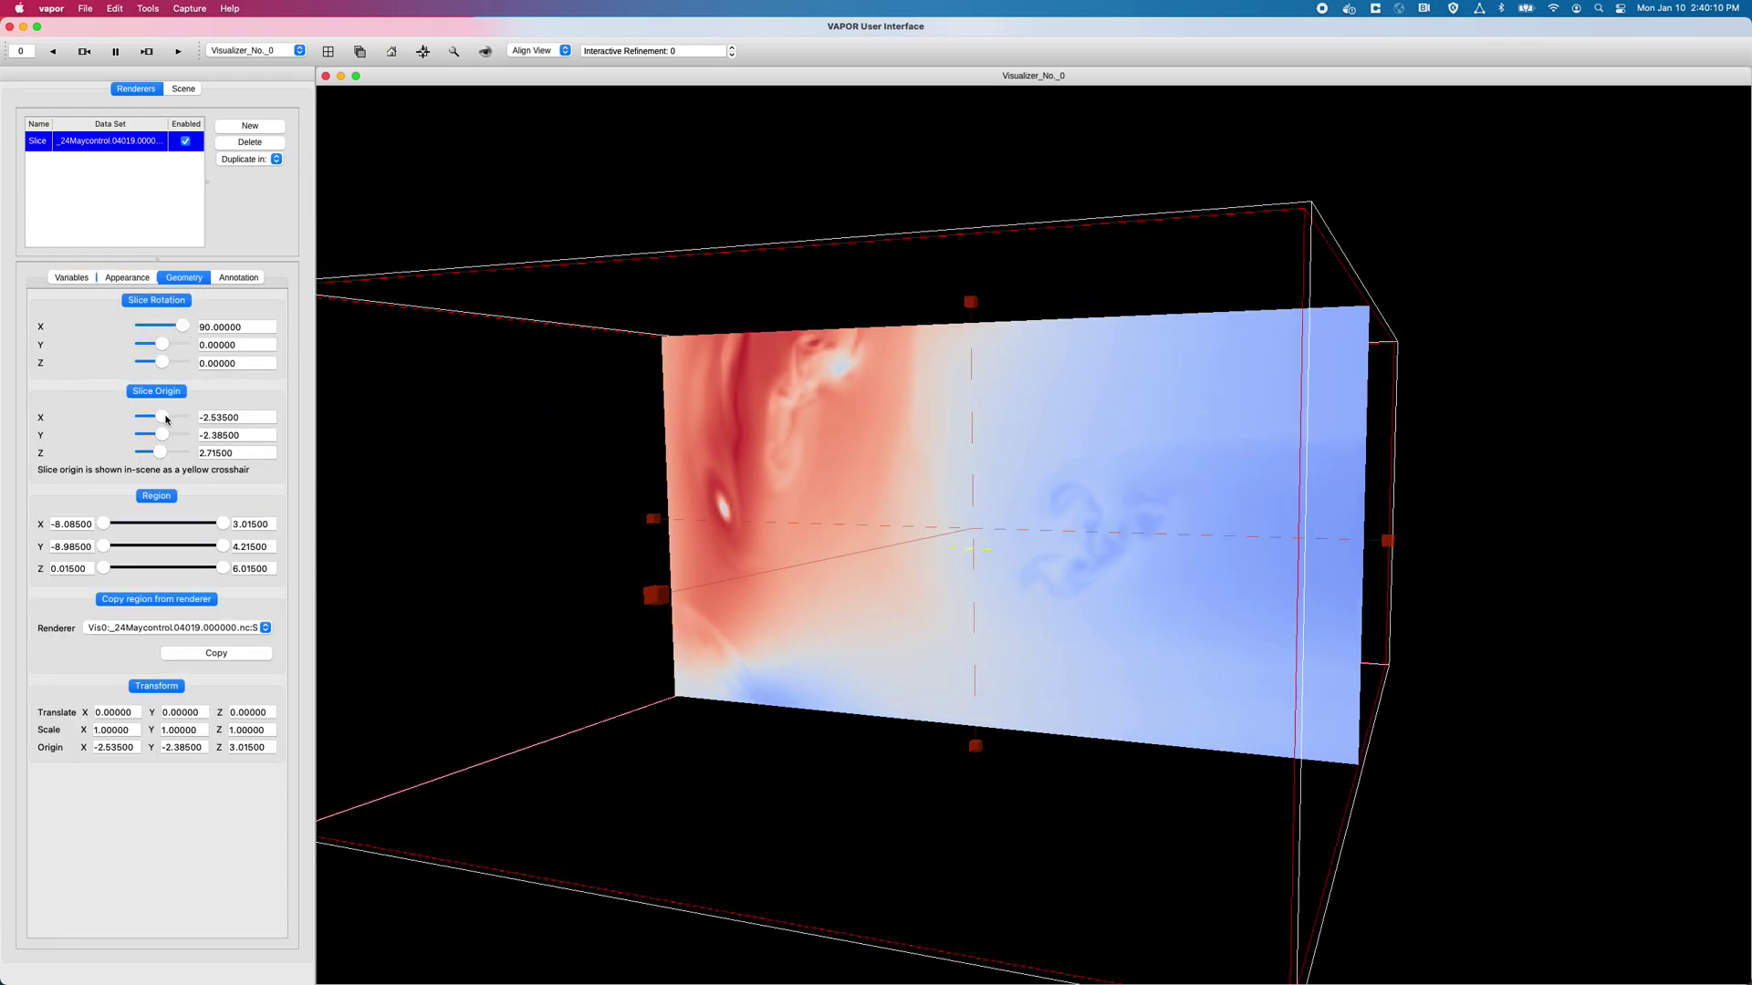
{"action": "mouse_move", "coordinate": [164, 434]}
{"action": "left_mouse_down"}
{"action": "mouse_move", "coordinate": [149, 432]}
{"action": "mouse_move", "coordinate": [162, 436]}
{"action": "left_mouse_up"}
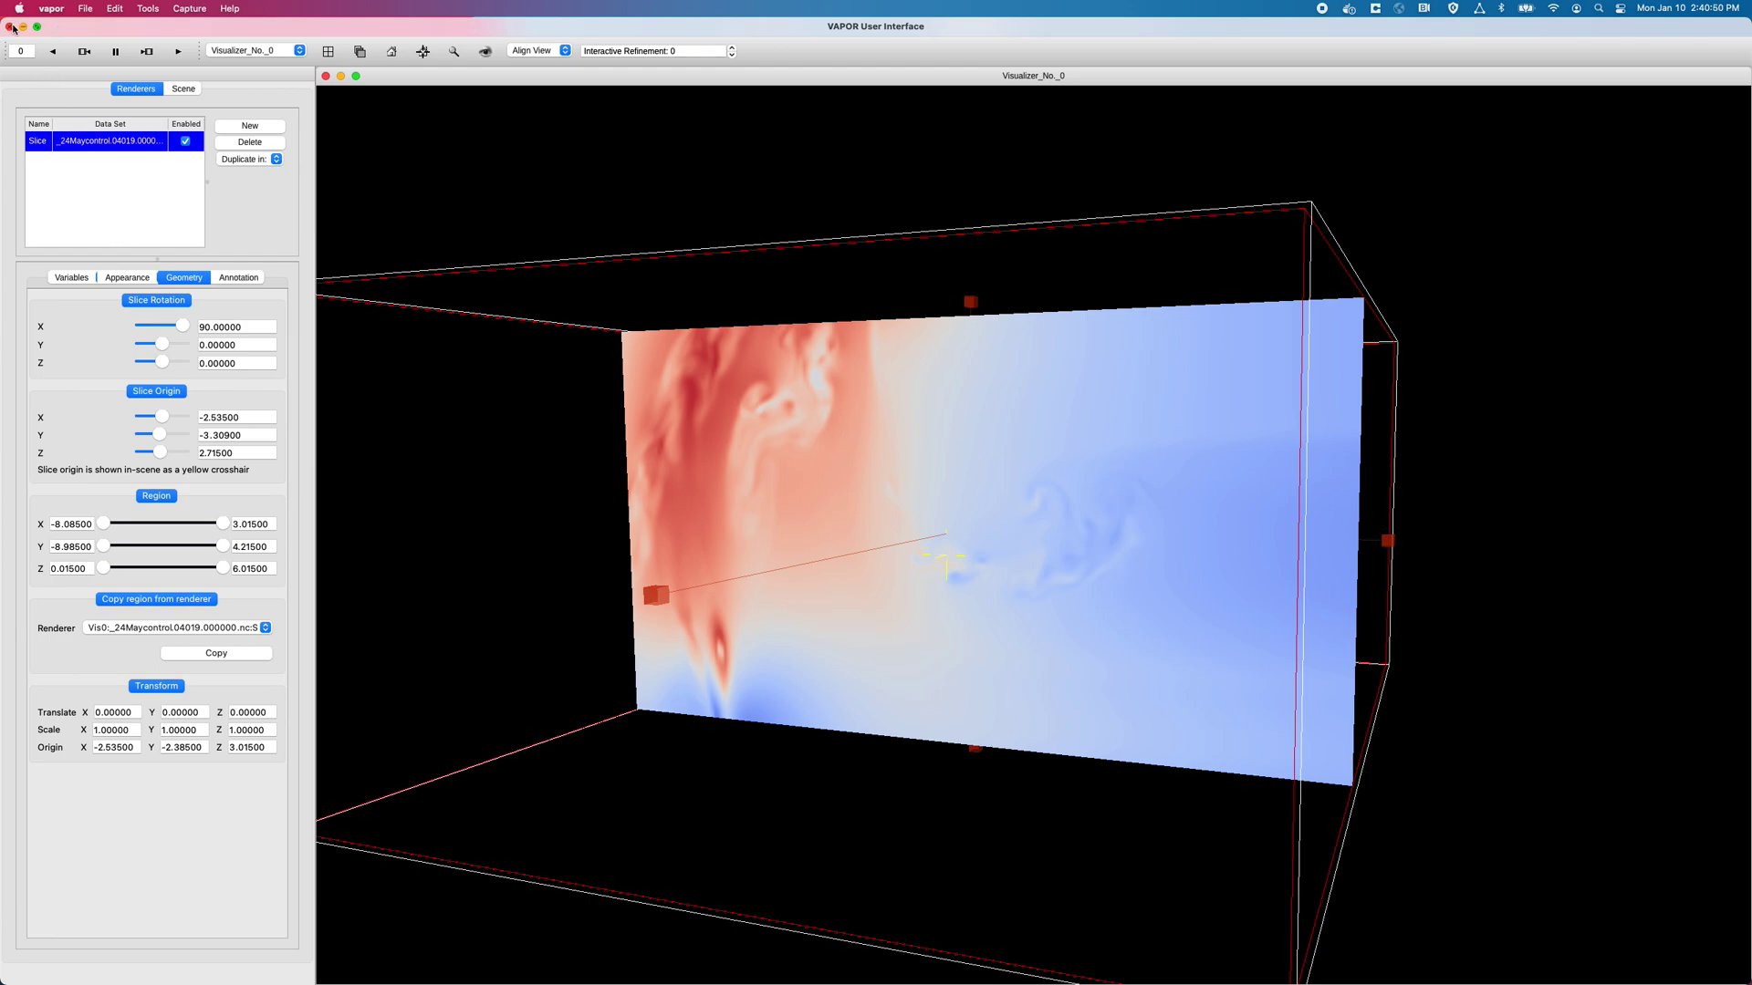
Close VAPOR and read the Google Slides page listing where vapor_utils.py and vapor_wrf.py are installed on each operating system
{"action": "left_click", "coordinate": [12, 27]}
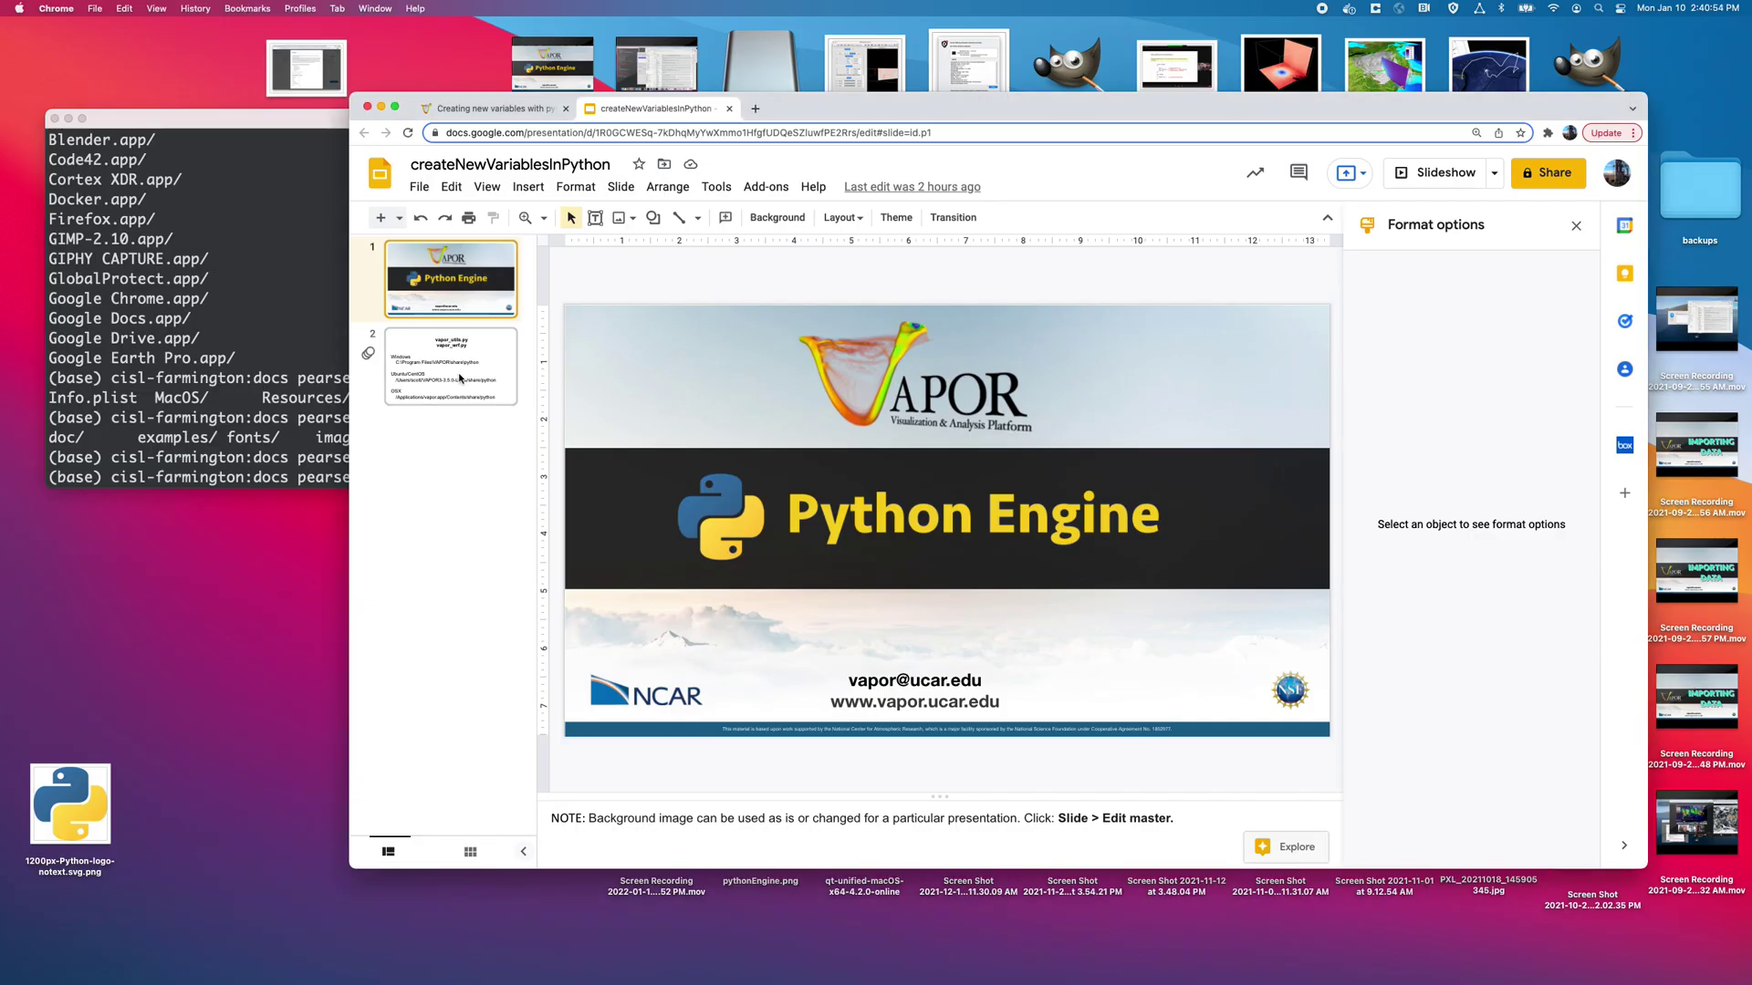
{"action": "left_click", "coordinate": [464, 371]}
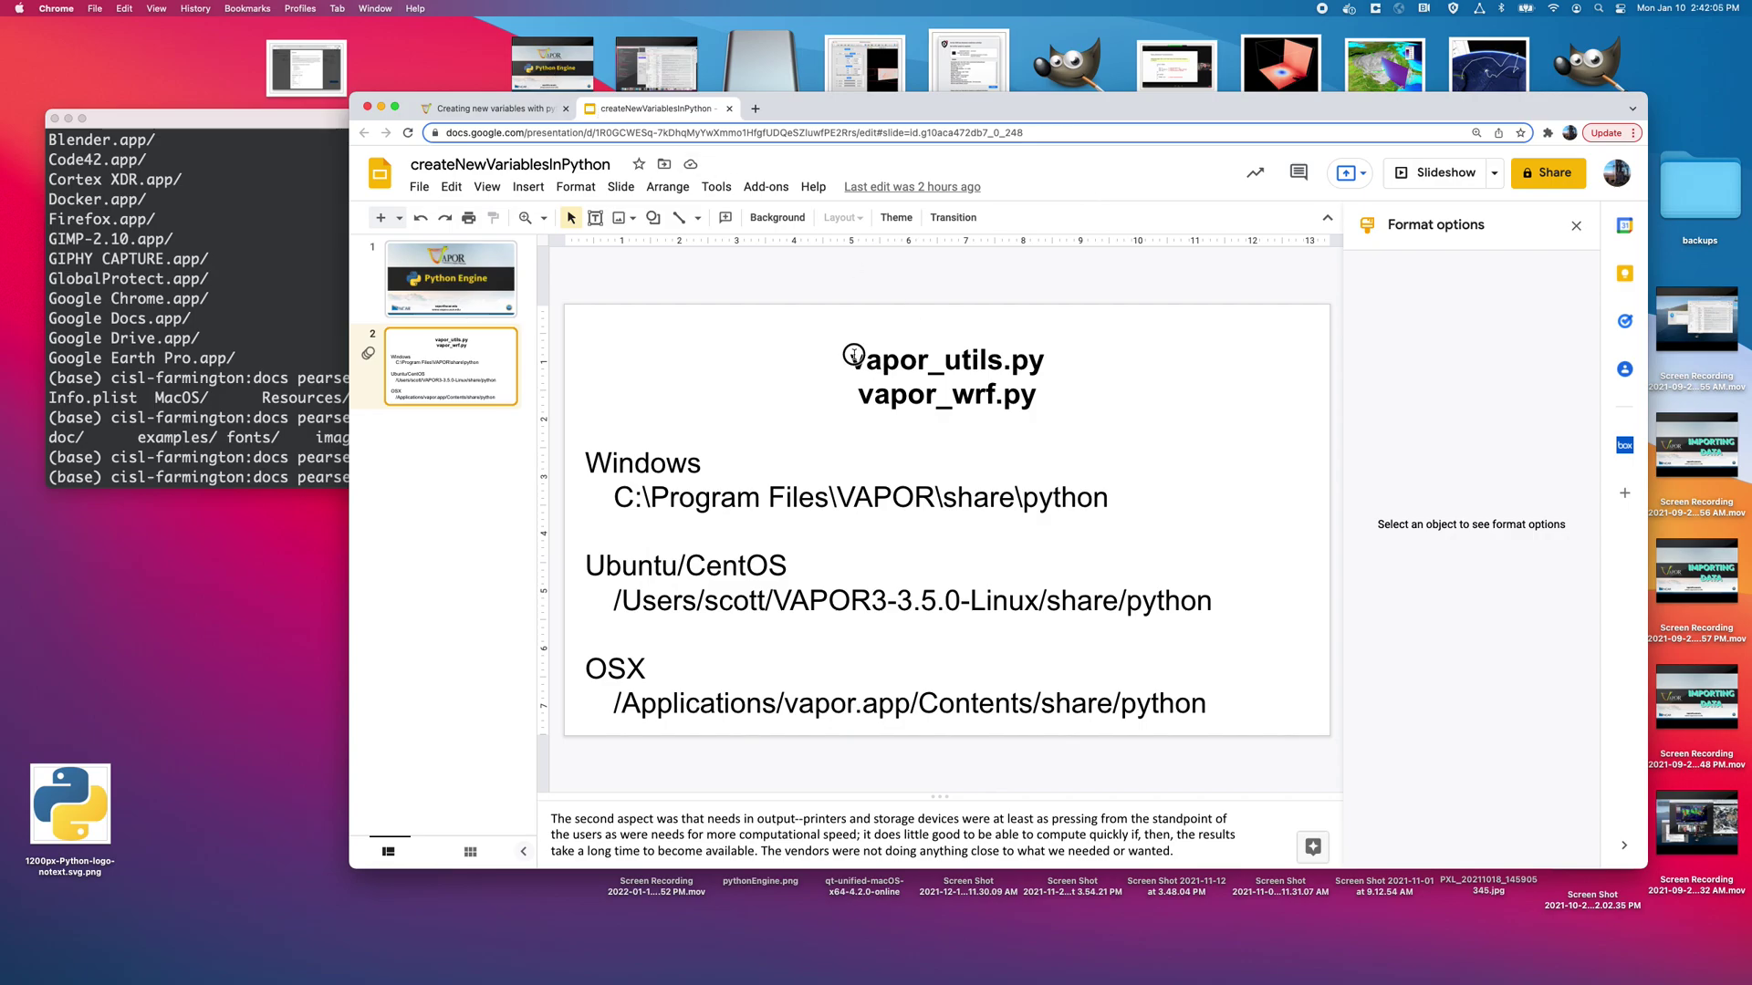
{"action": "left_click_drag", "start_coordinate": [853, 356], "coordinate": [1031, 395]}
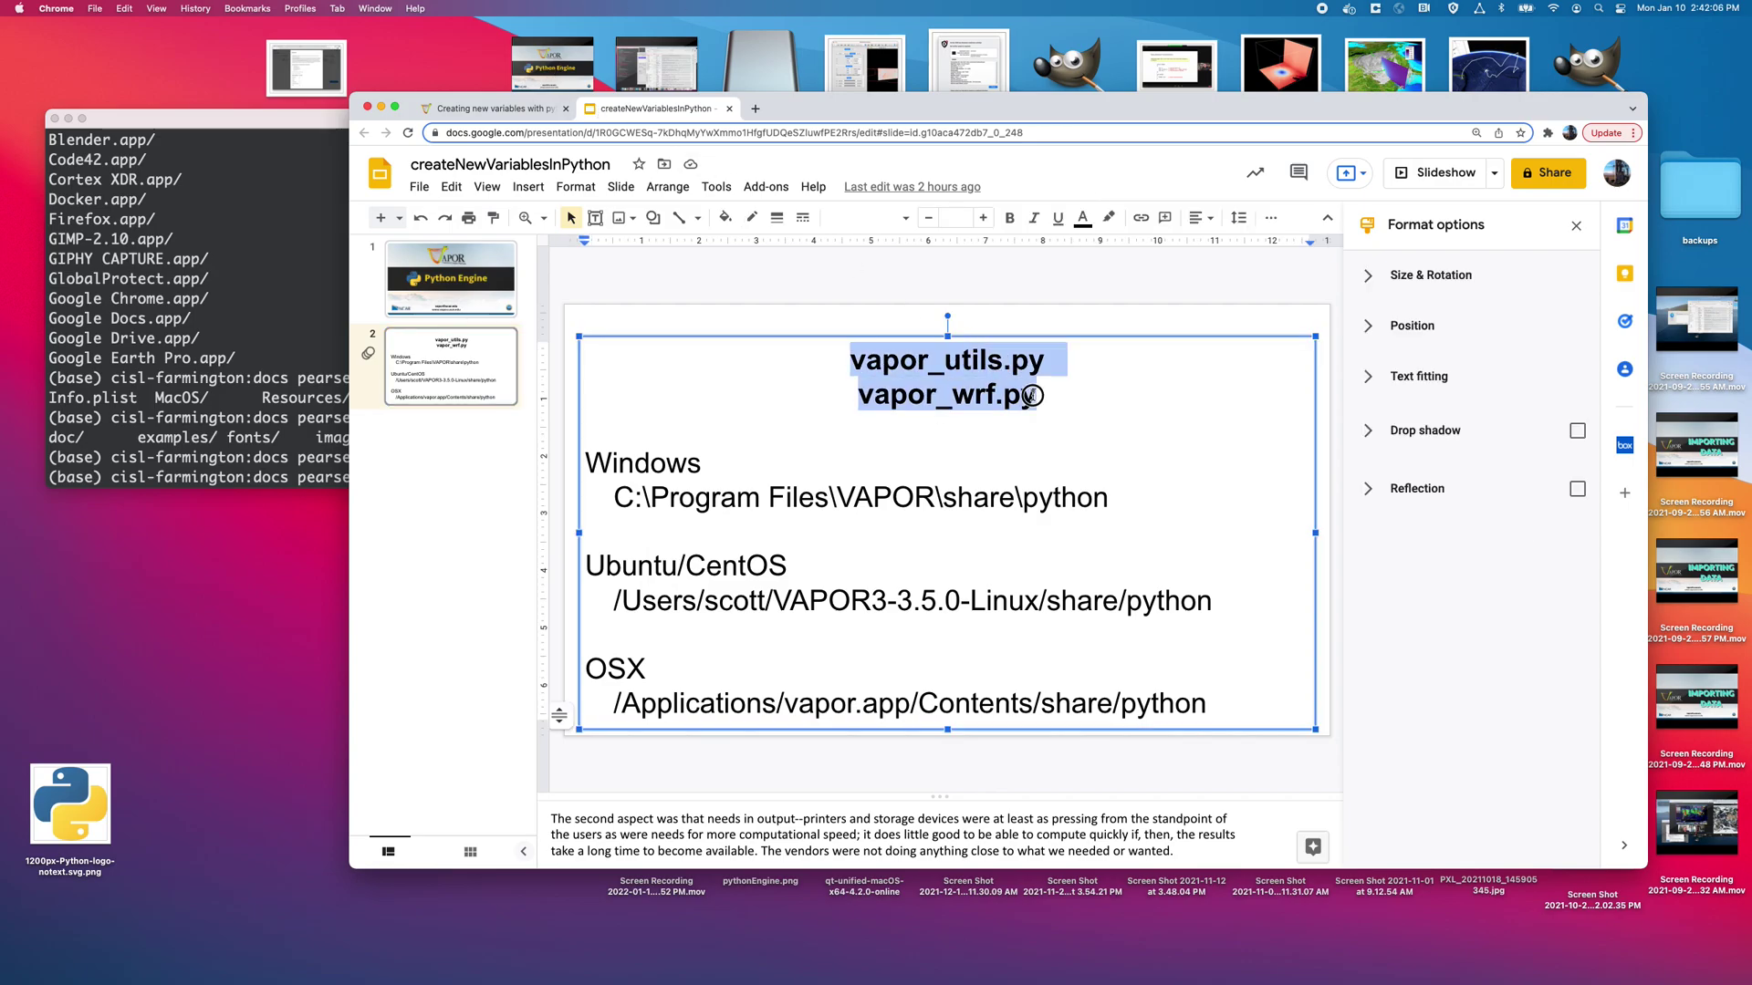
Open the "Creating new variables with python" page under Using Vapor 3 in the VAPOR documentation, at the vapor_wrf module section
{"action": "left_click", "coordinate": [493, 109]}
{"action": "left_click", "coordinate": [435, 209]}
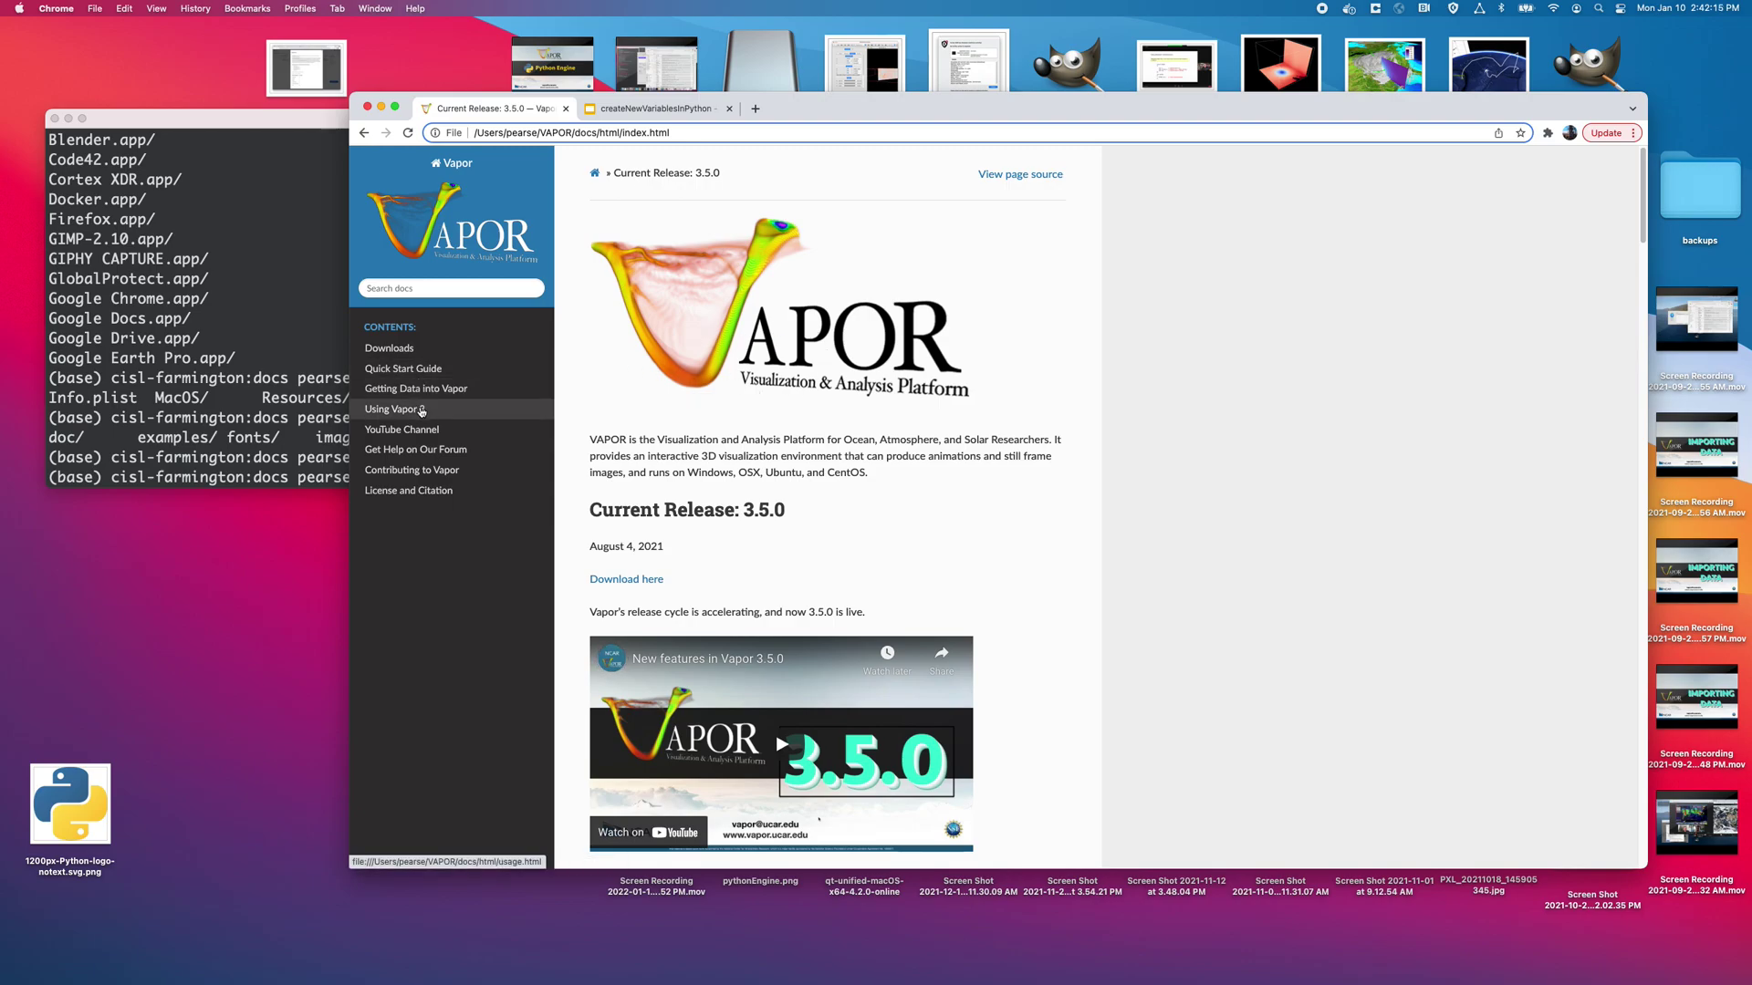
{"action": "left_click", "coordinate": [407, 416]}
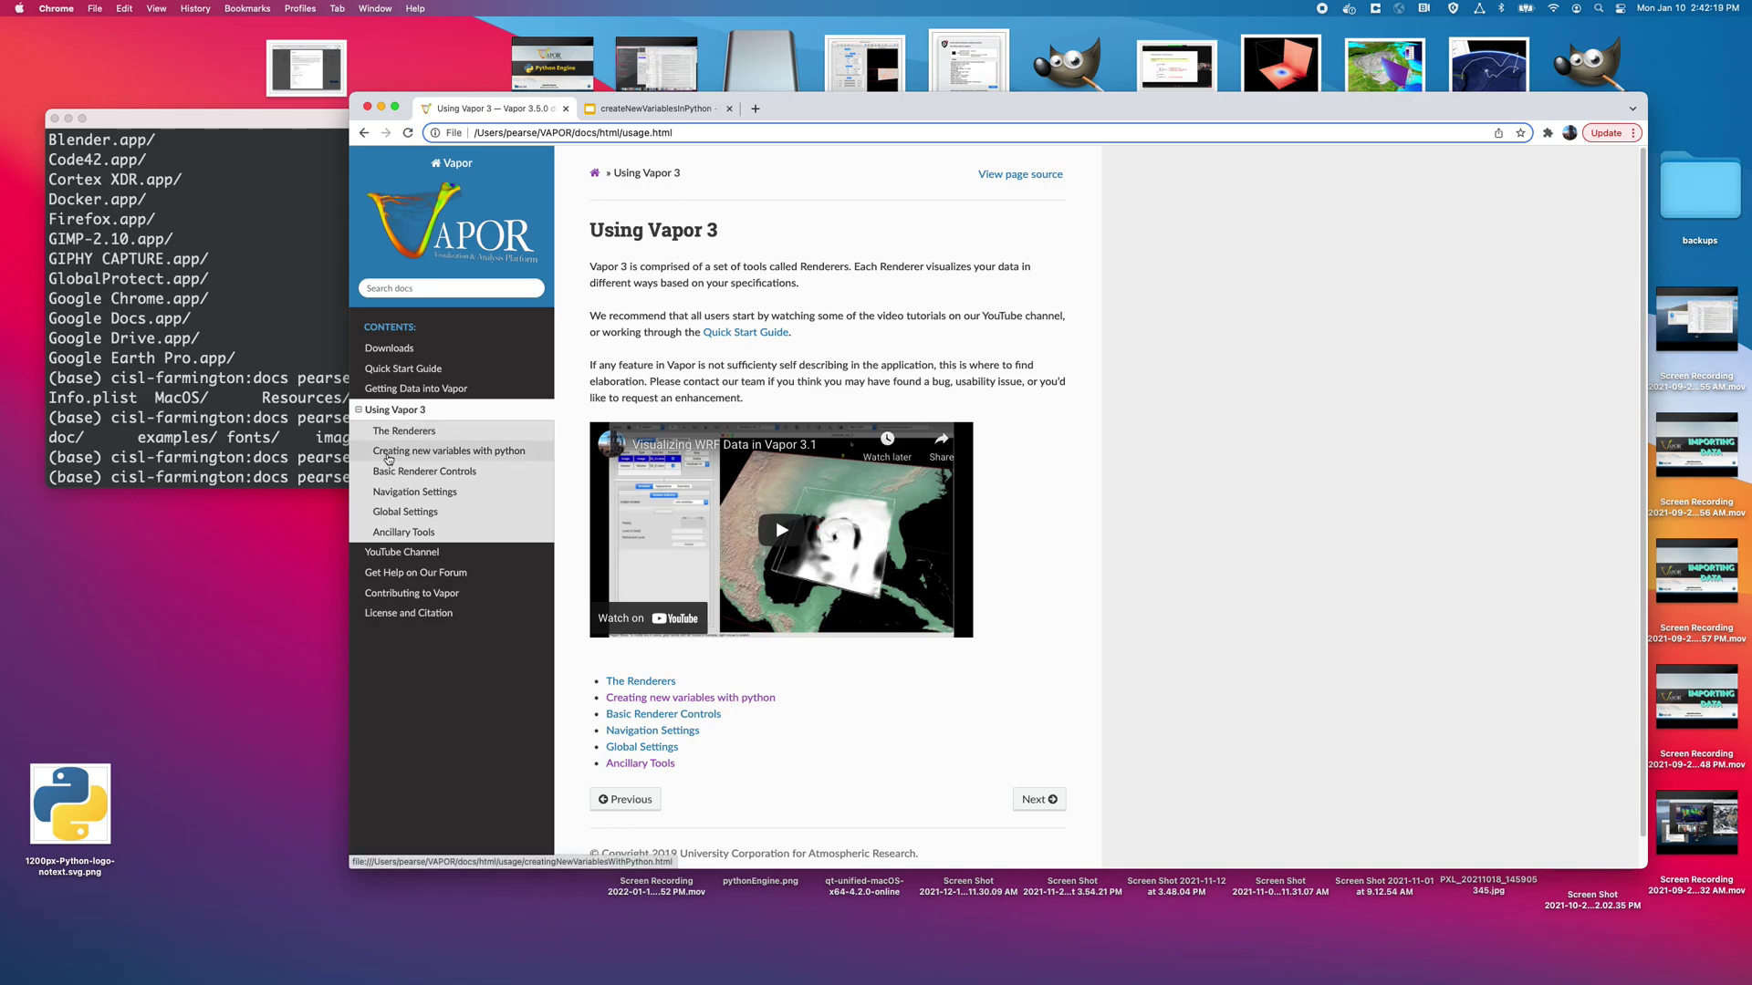
{"action": "left_click", "coordinate": [496, 453]}
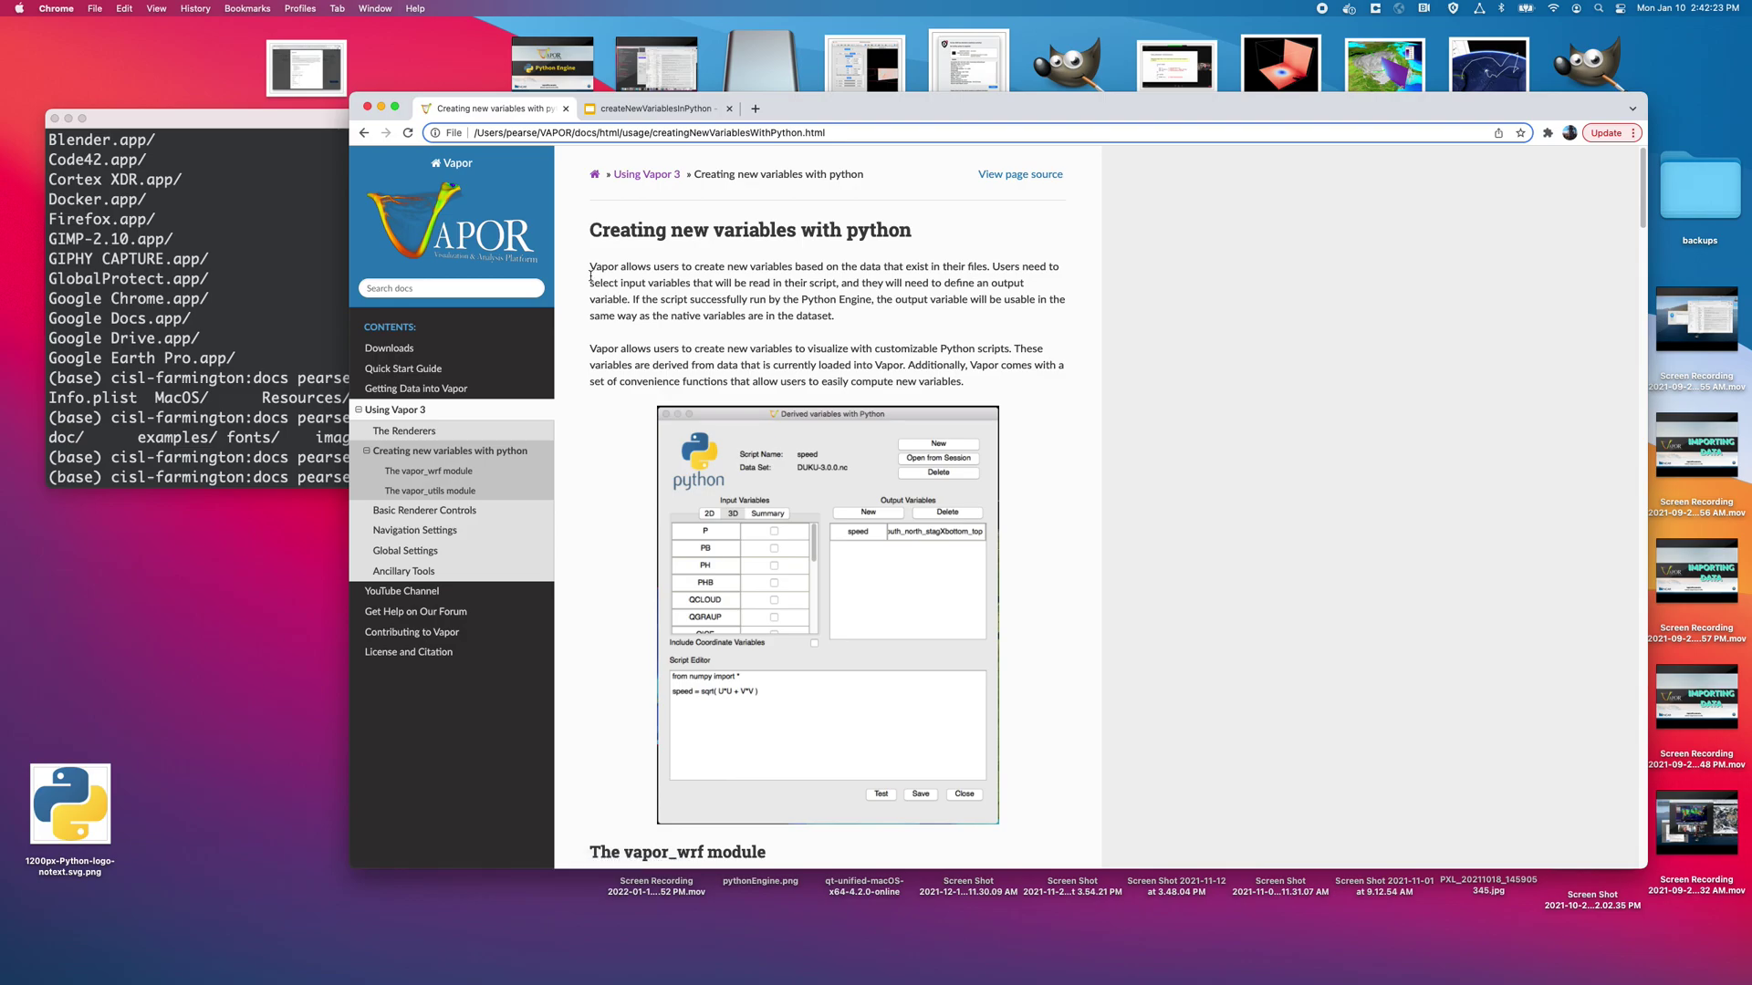
{"action": "scroll", "coordinate": [734, 516], "scroll_direction": "down", "scroll_amount": 5}
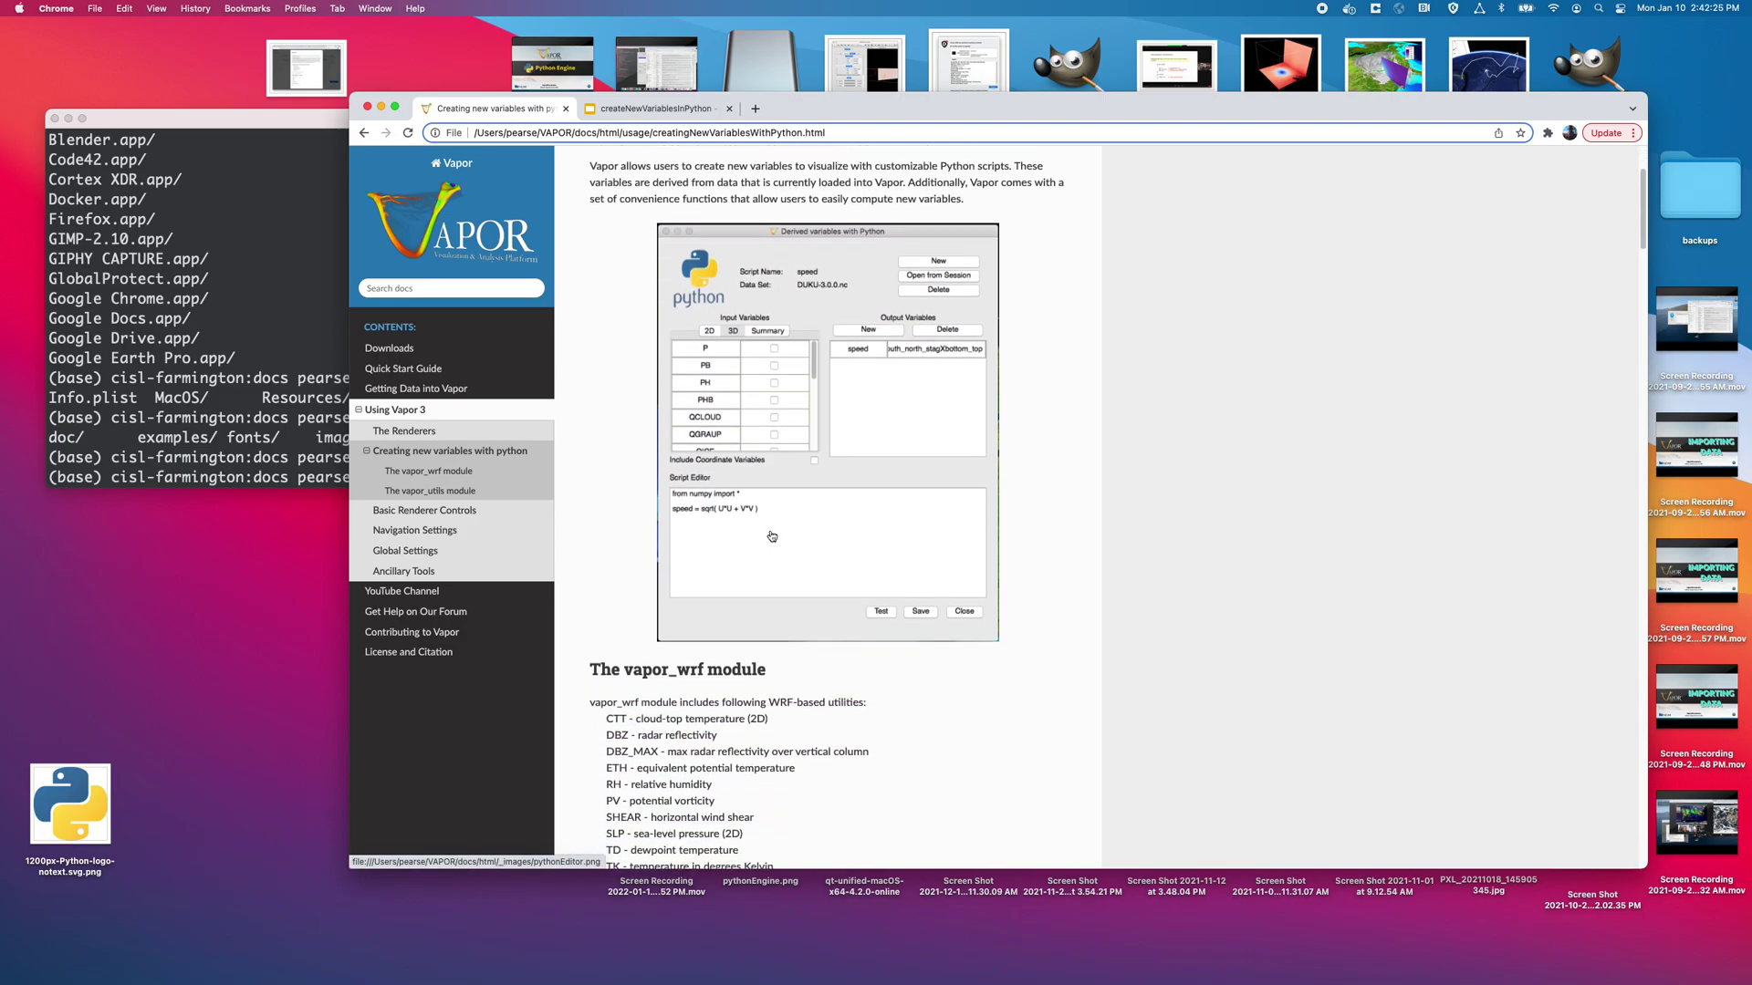
{"action": "scroll", "coordinate": [771, 537], "scroll_direction": "down", "scroll_amount": 2}
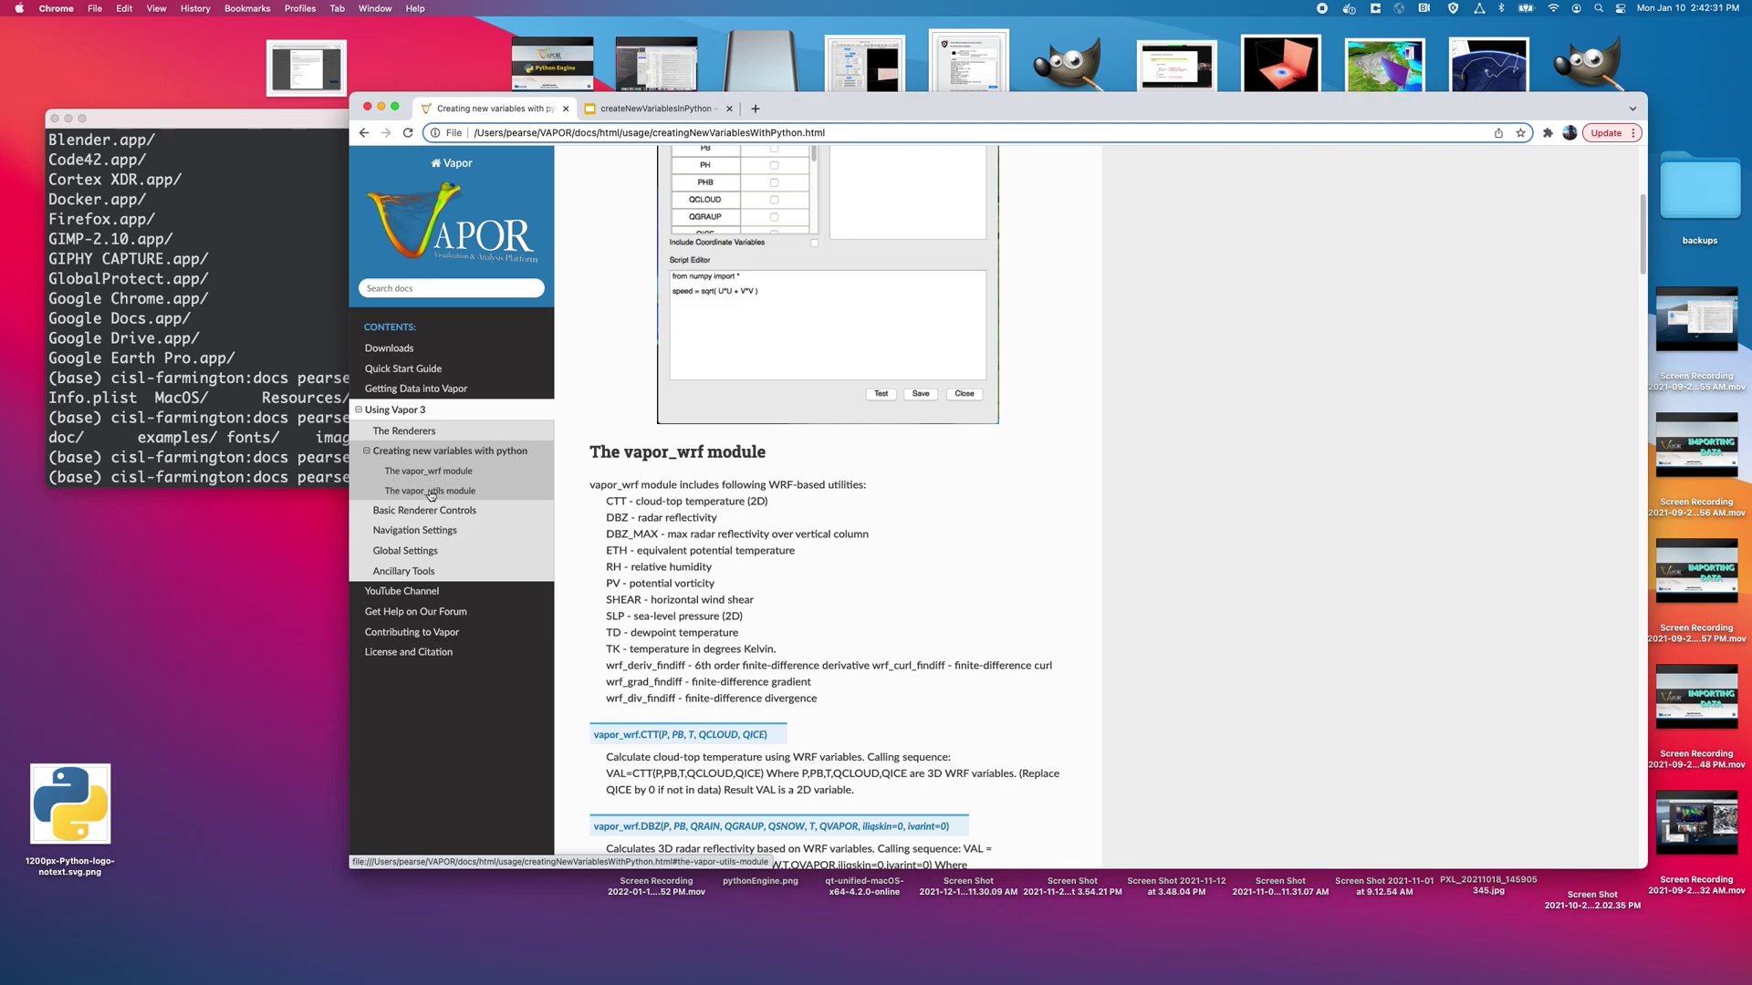
Examine the list of WRF-based utilities in the vapor_wrf module, including the CTT, DBZ and RH entries
{"action": "left_click", "coordinate": [609, 500]}
{"action": "left_click_drag", "start_coordinate": [610, 501], "coordinate": [880, 700]}
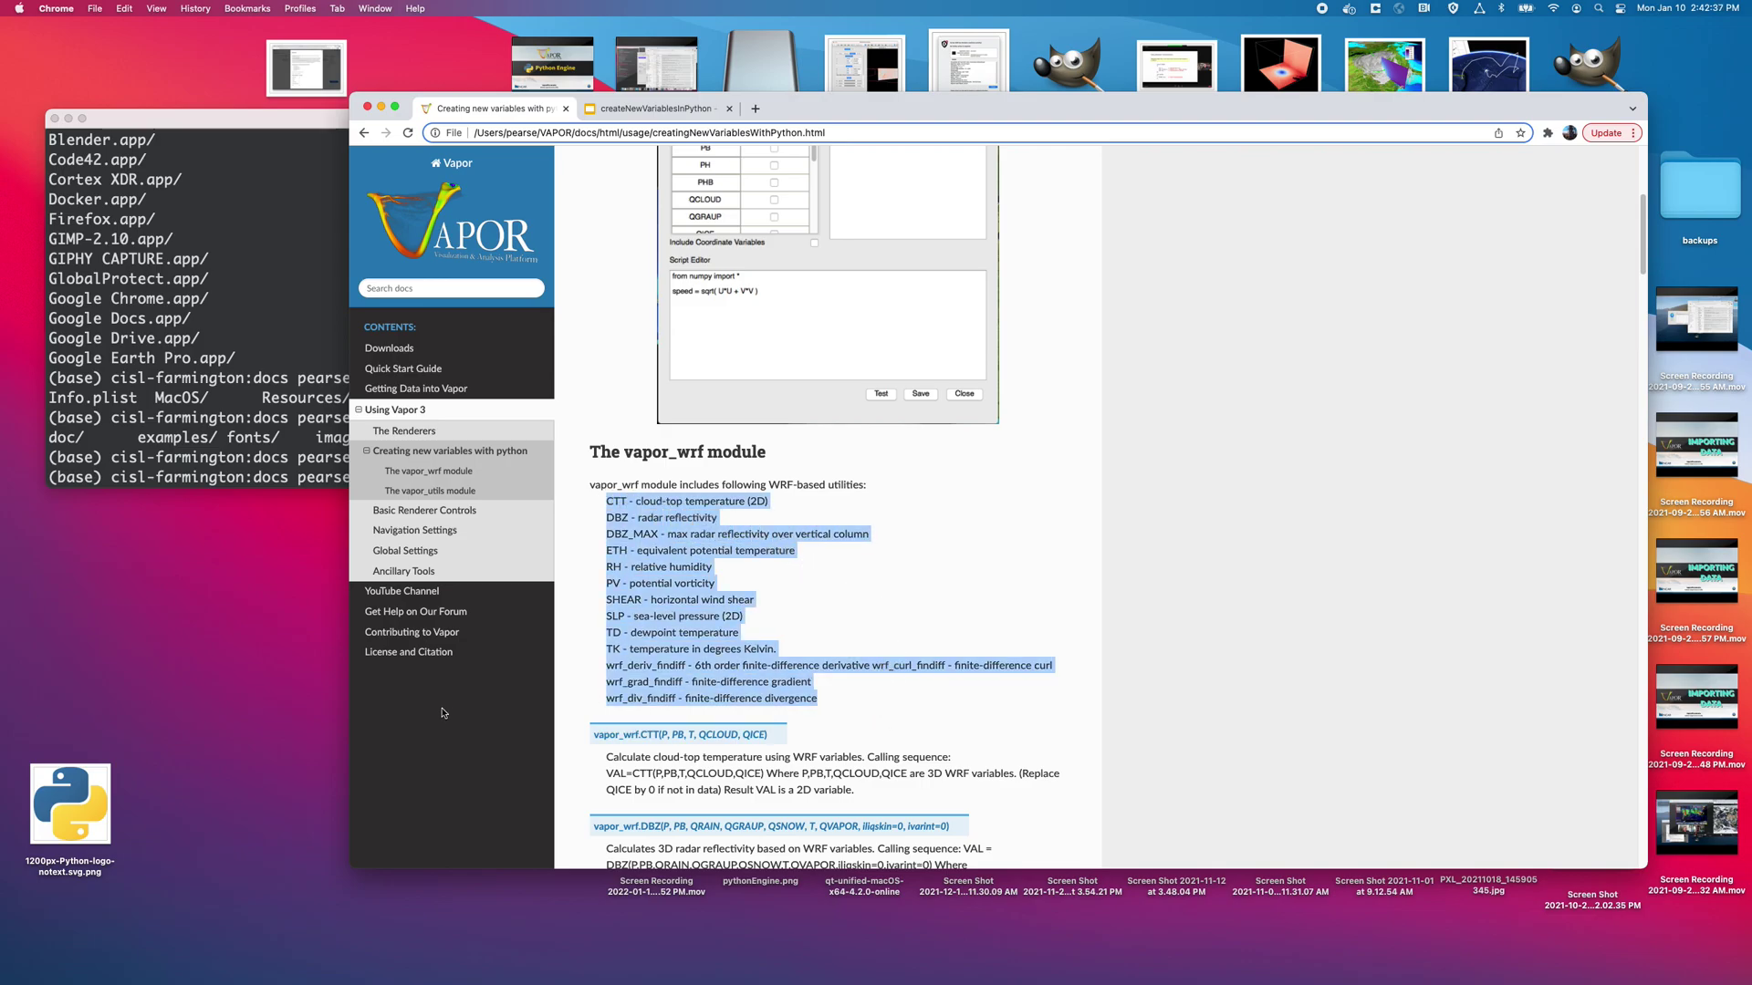
{"action": "double_click", "coordinate": [613, 567]}
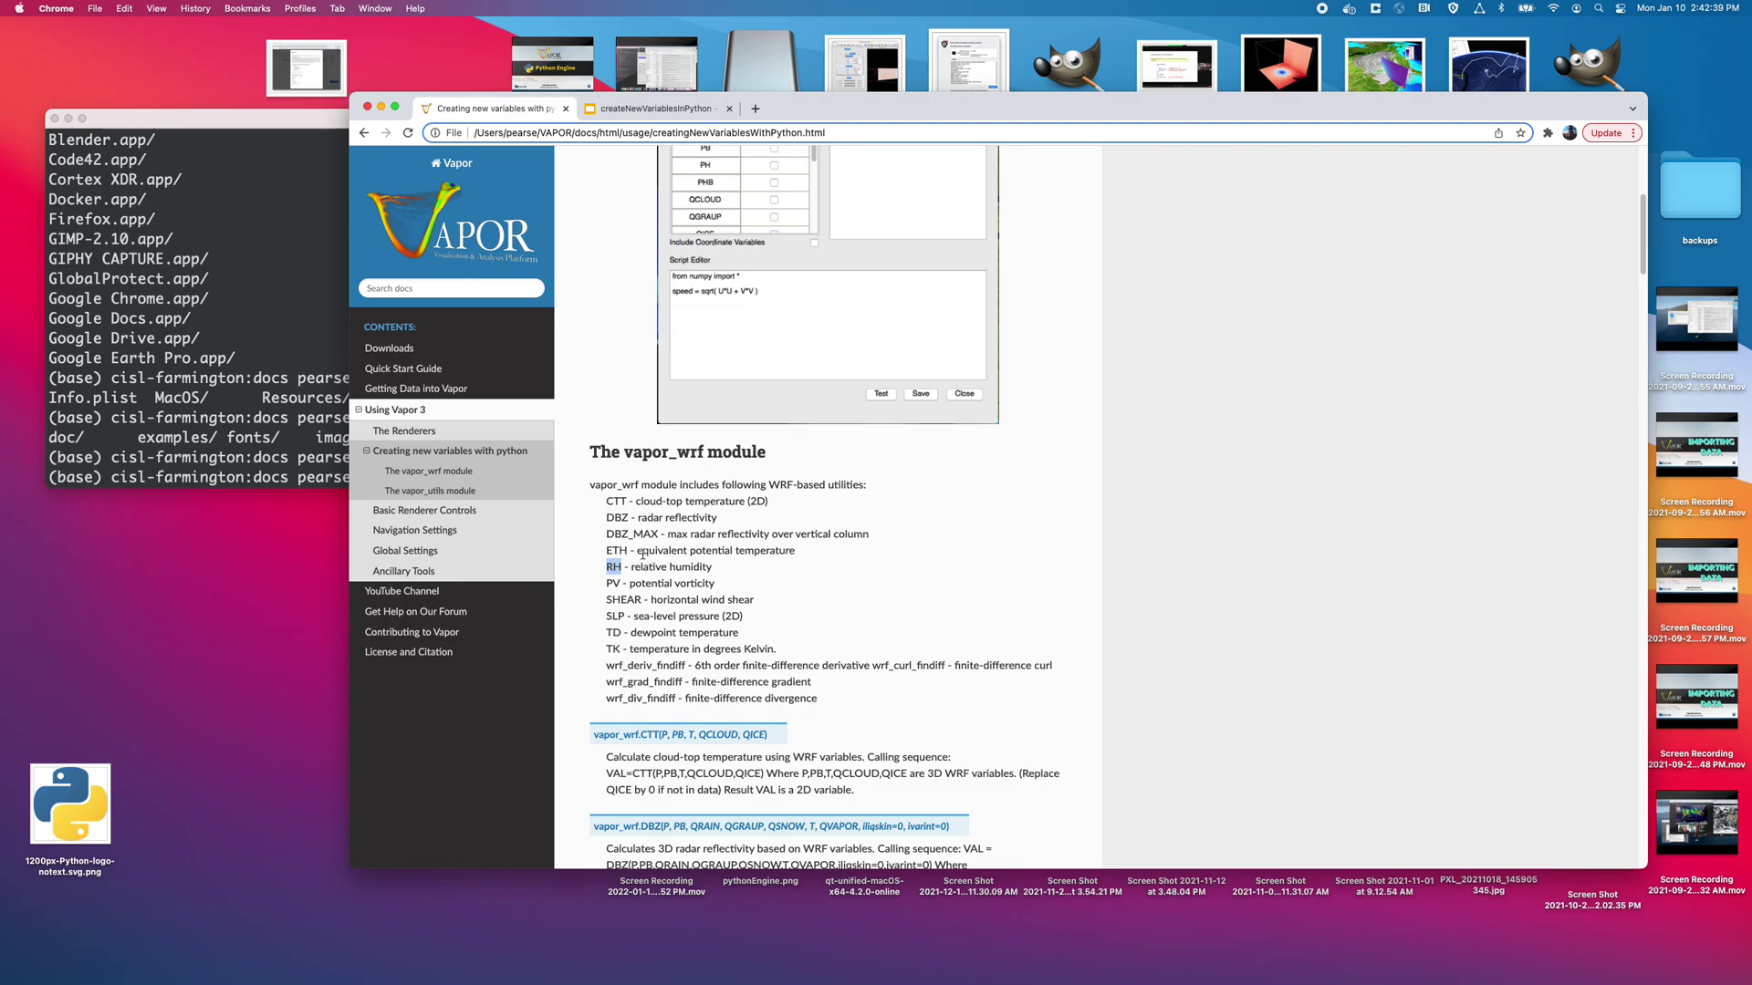
{"action": "double_click", "coordinate": [618, 502]}
{"action": "double_click", "coordinate": [617, 517]}
{"action": "double_click", "coordinate": [613, 567]}
{"action": "left_click_drag", "start_coordinate": [607, 566], "coordinate": [698, 572]}
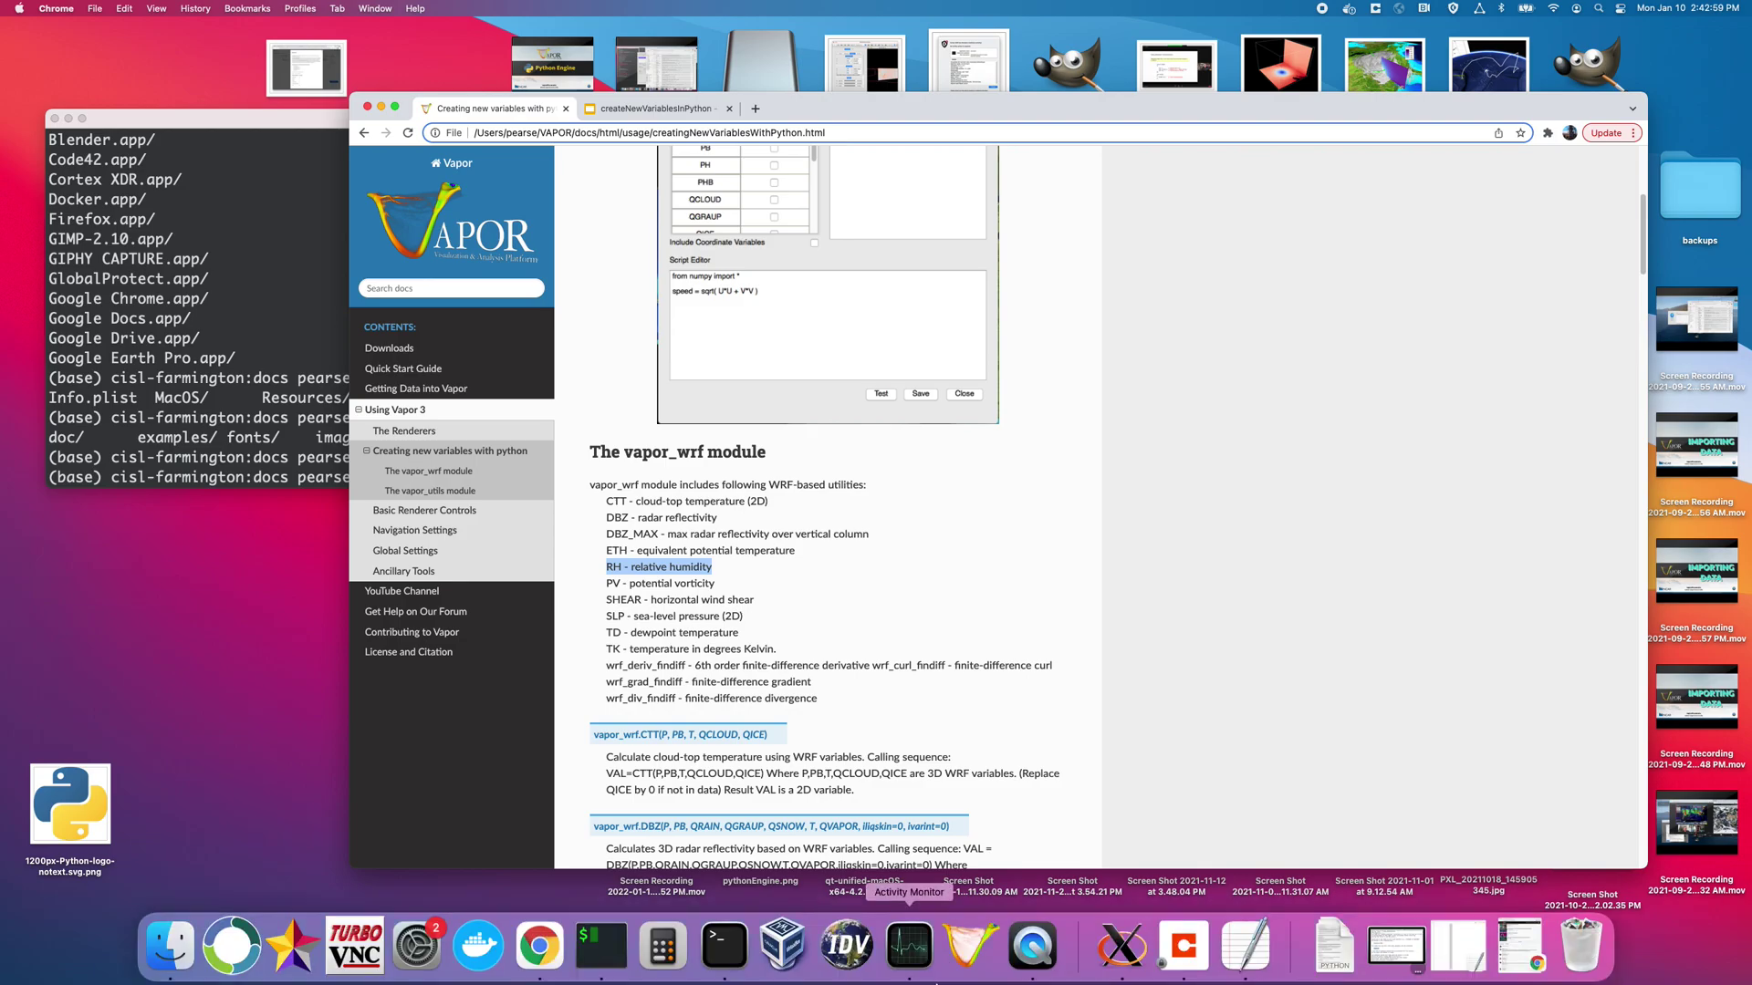
Launch VAPOR and import the WRF-ARW file wrfout_d02_2005-08-30_05 from the wrf folder
{"action": "left_click", "coordinate": [963, 949]}
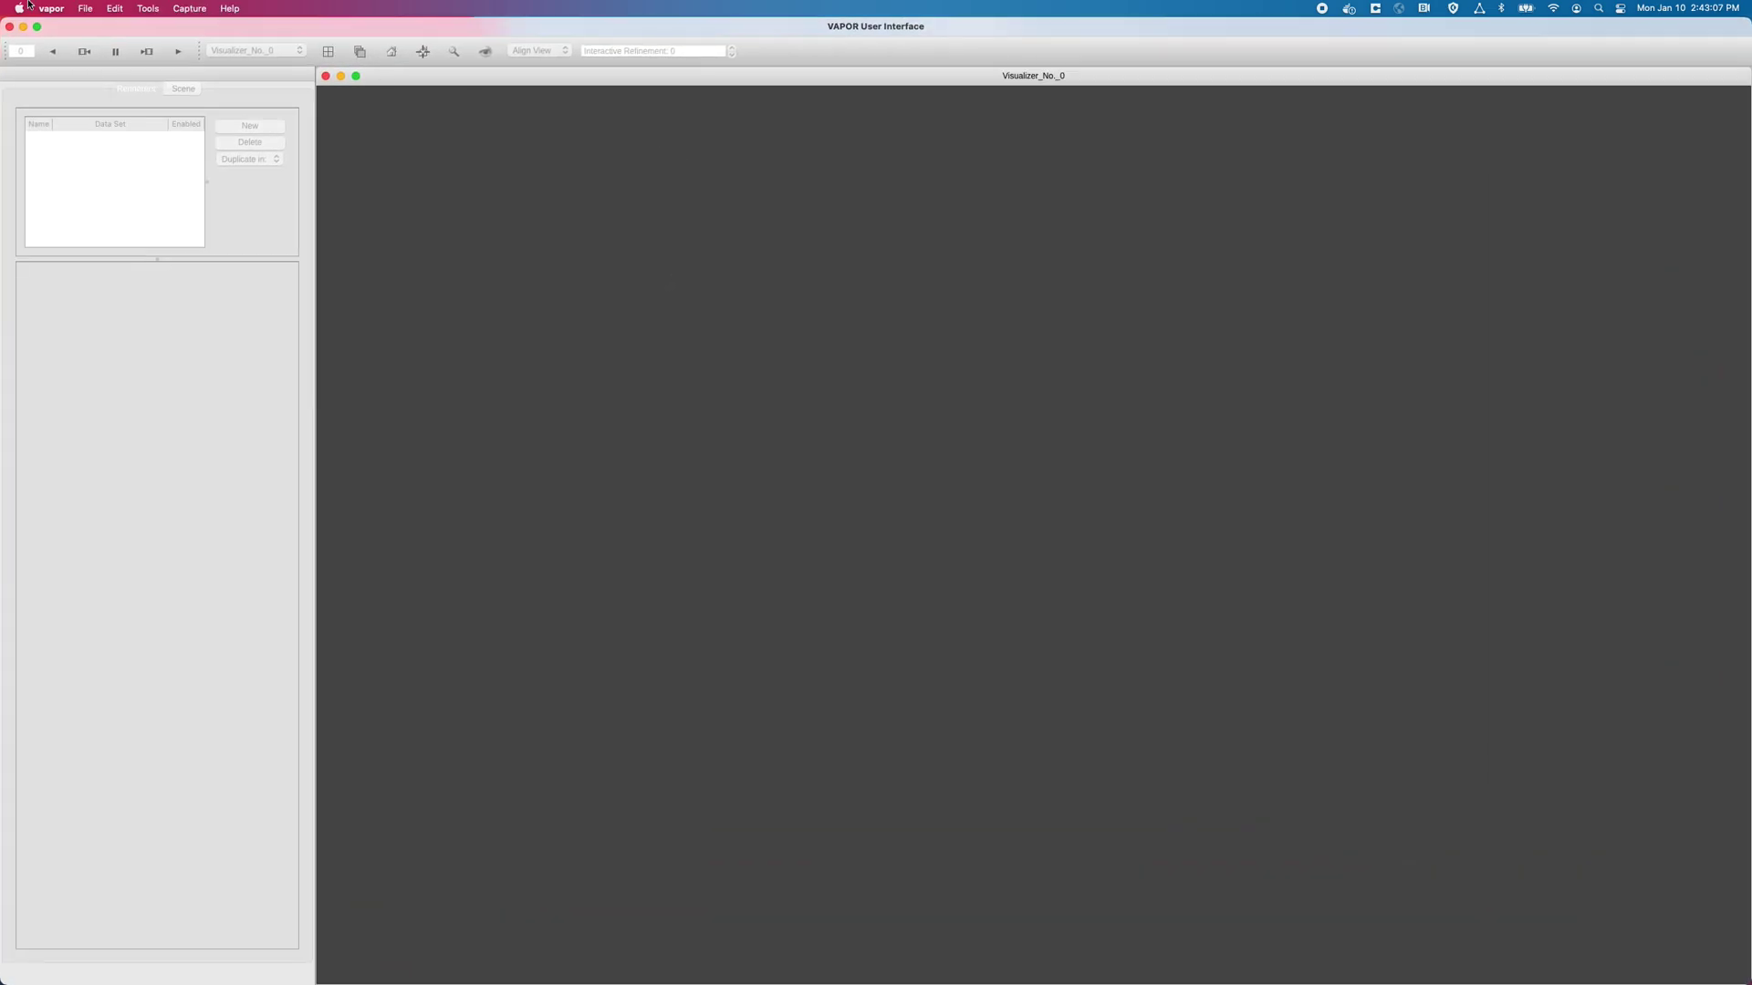
{"action": "left_click", "coordinate": [85, 9]}
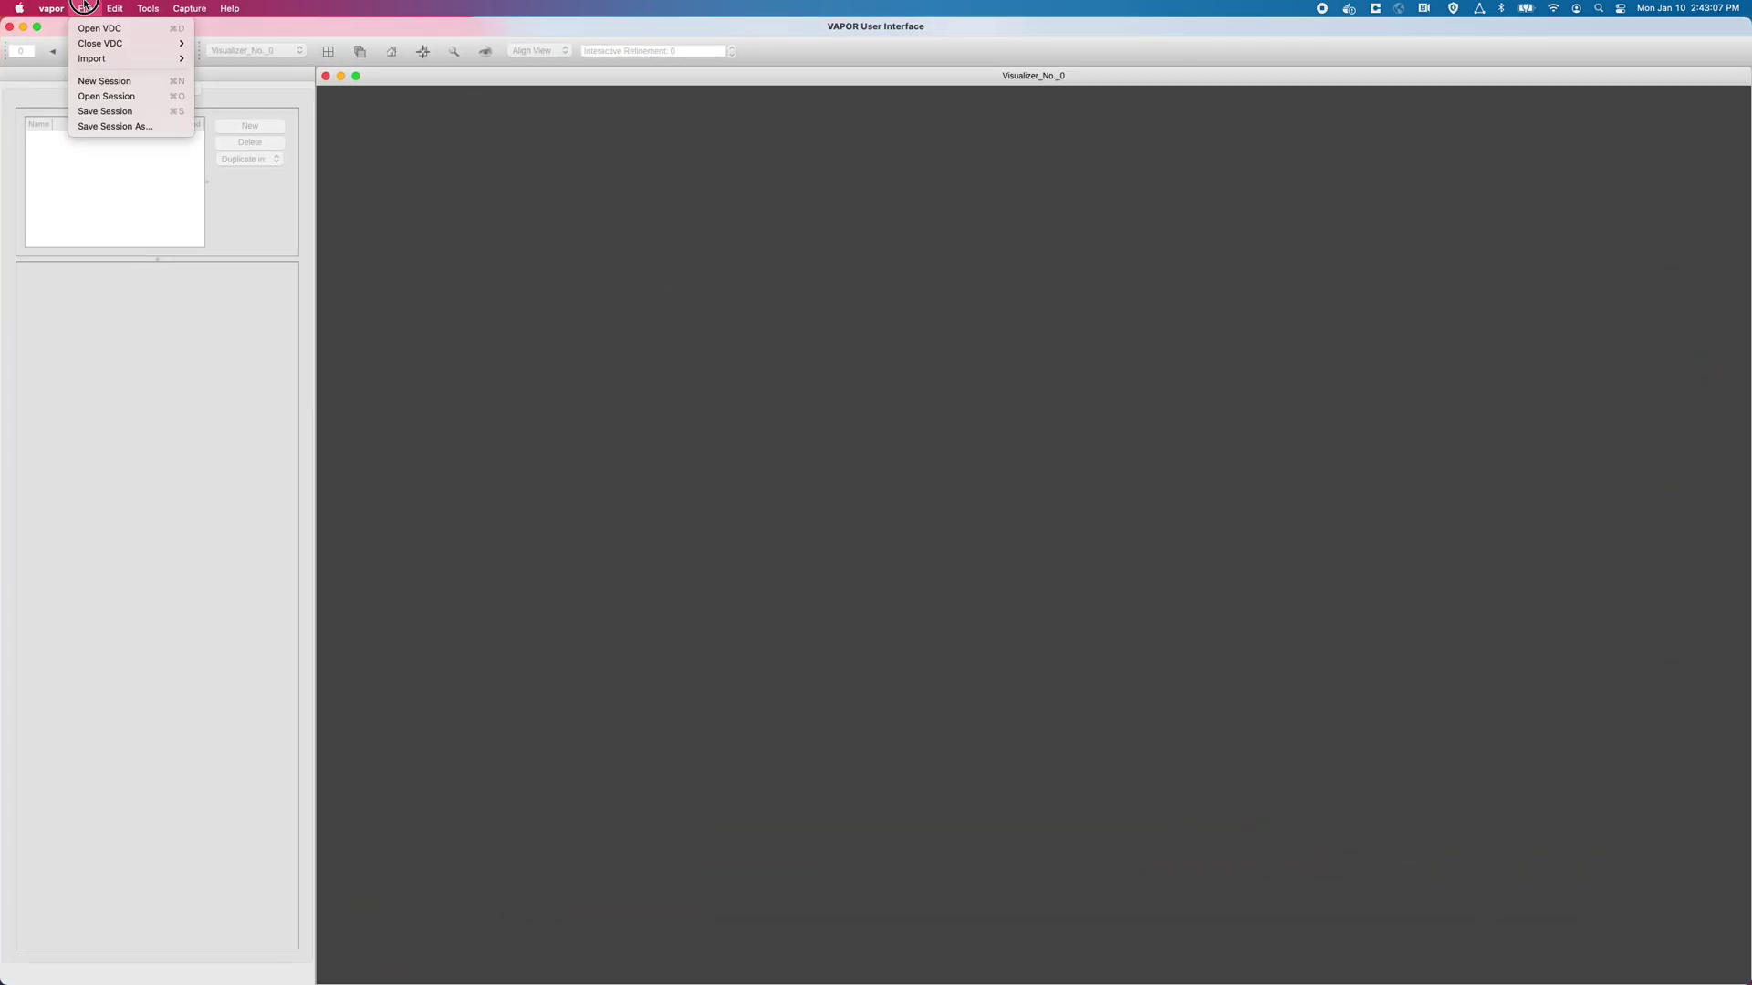
{"action": "mouse_move", "coordinate": [93, 60]}
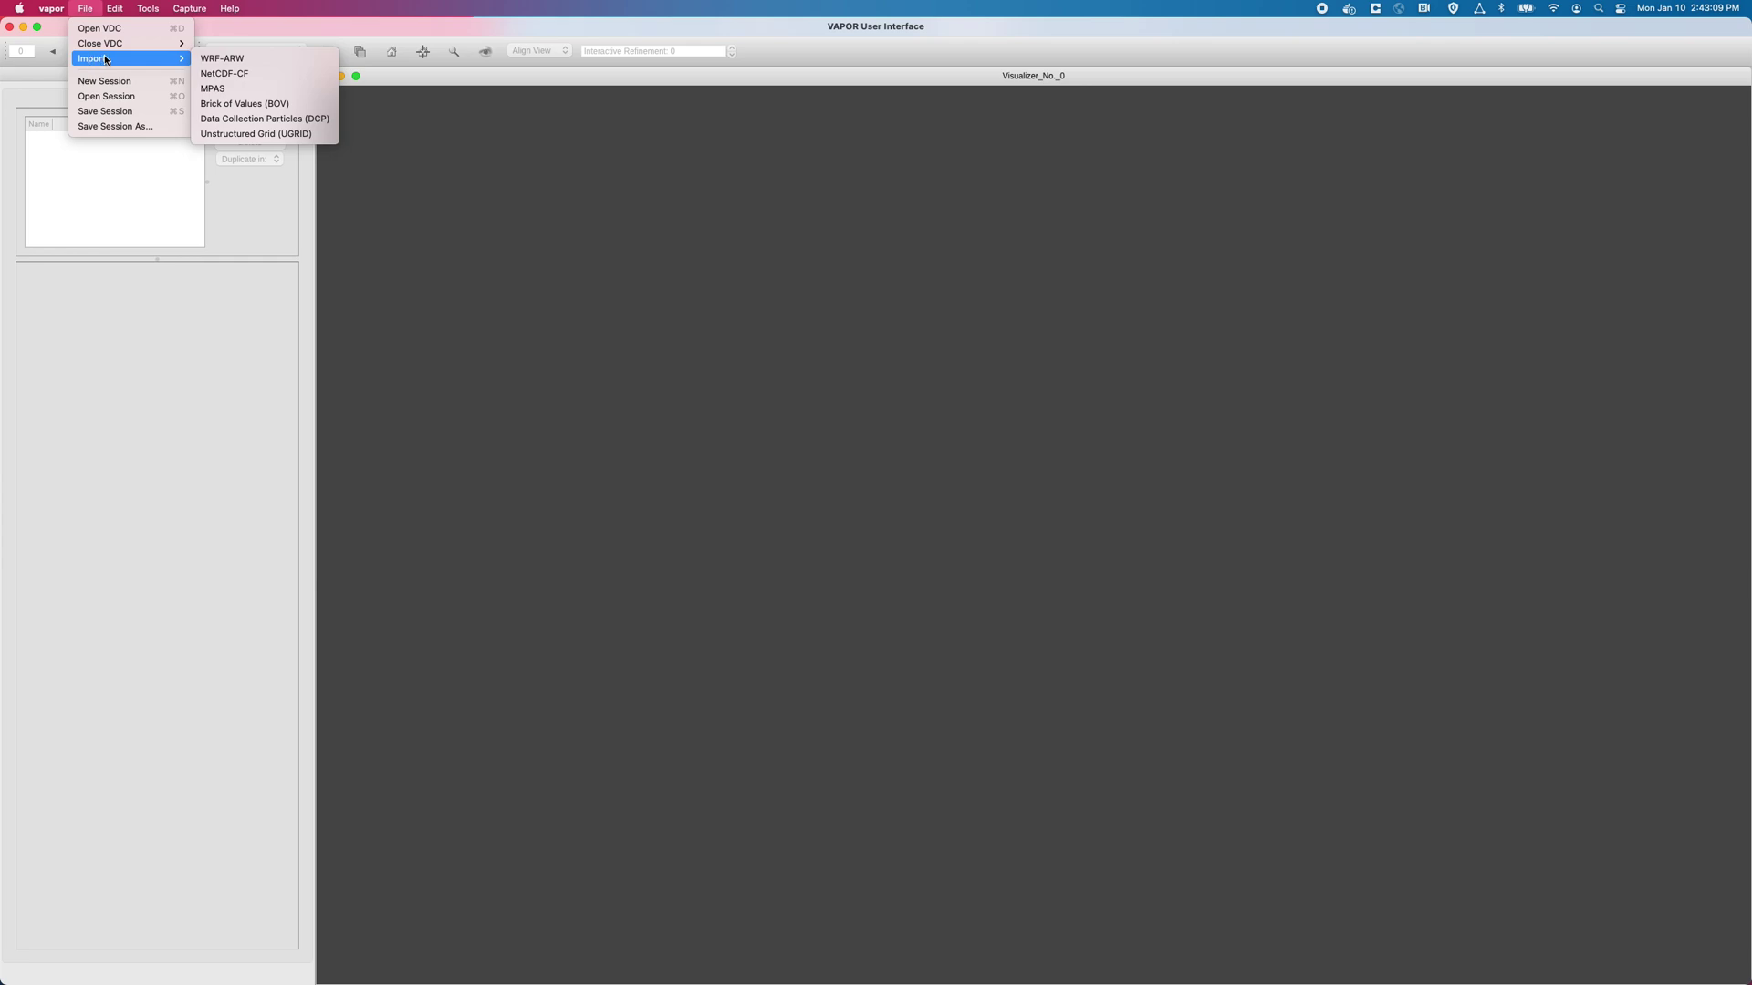
{"action": "left_click", "coordinate": [258, 57]}
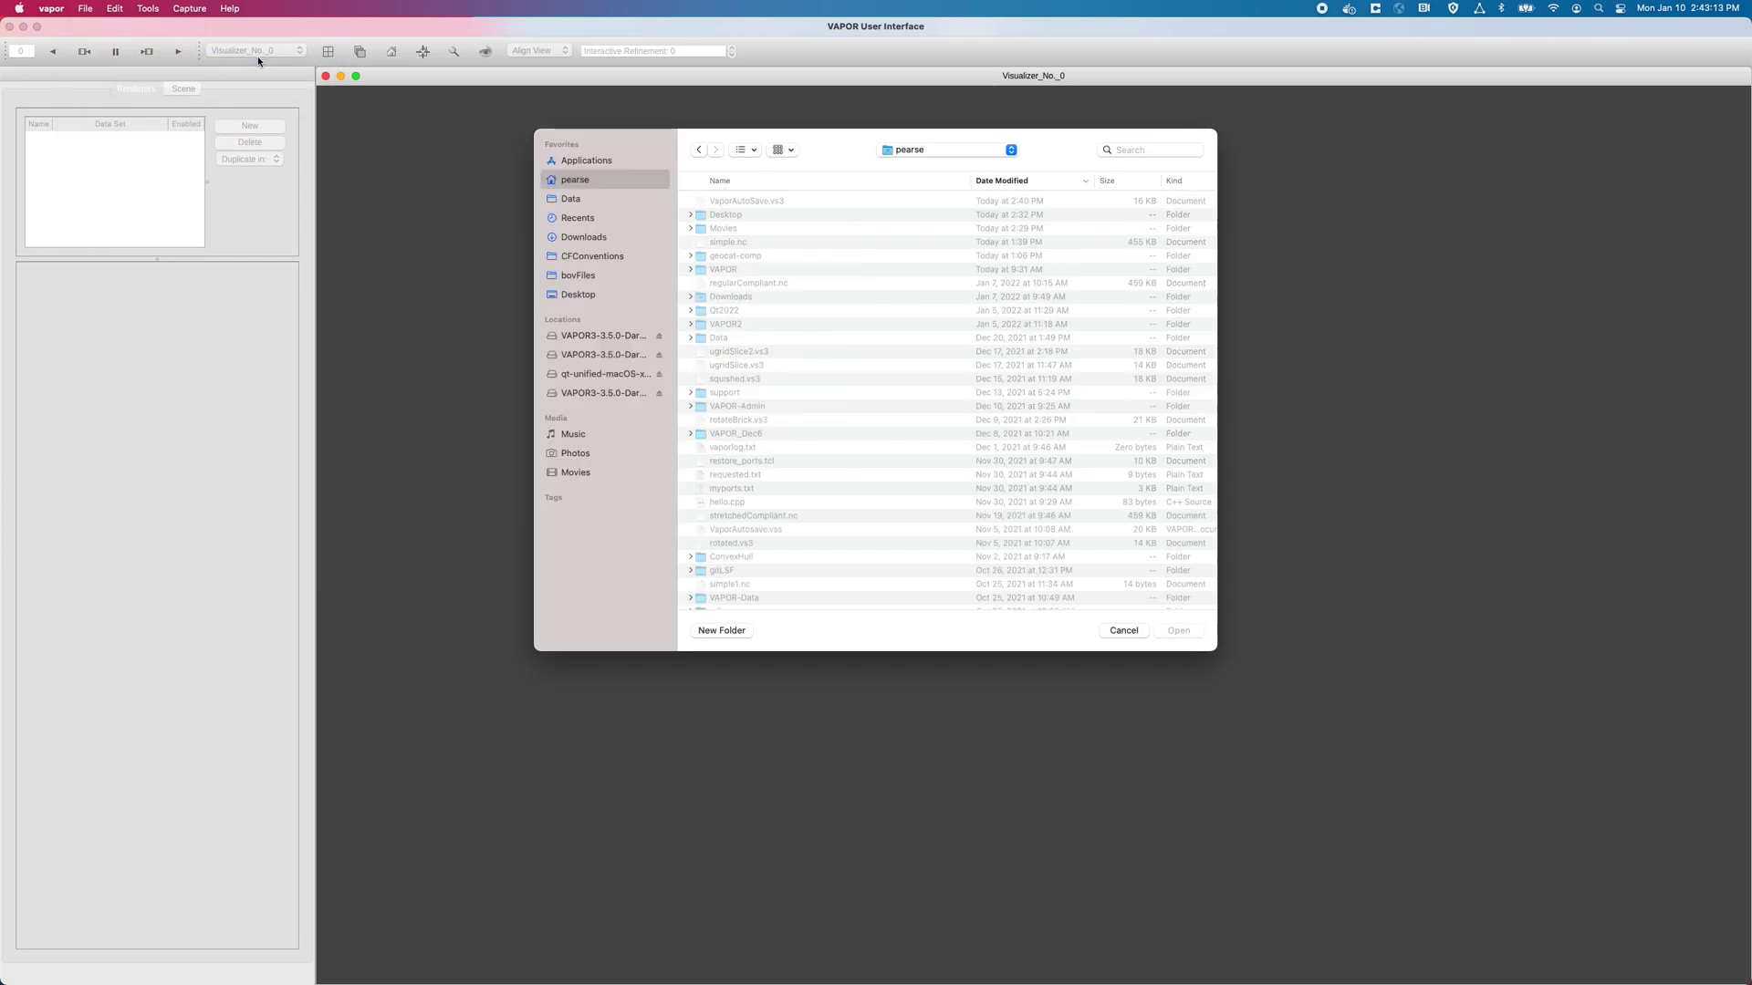
{"action": "left_click", "coordinate": [940, 151]}
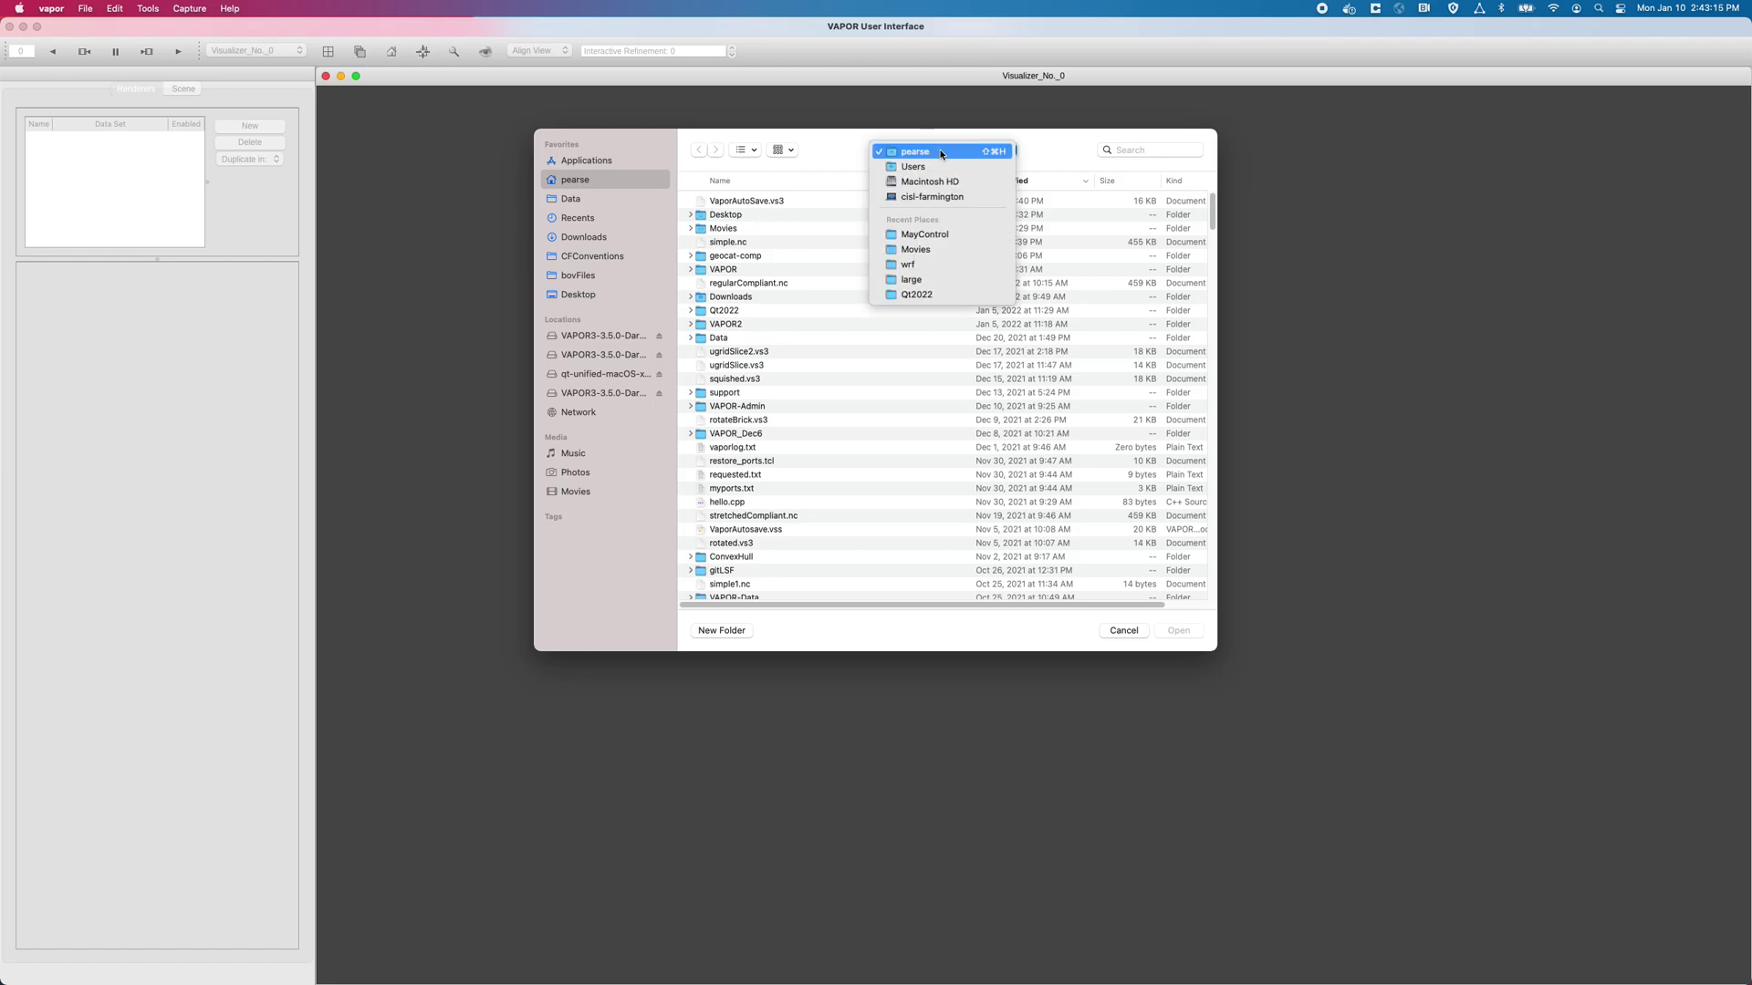
{"action": "left_click", "coordinate": [976, 265]}
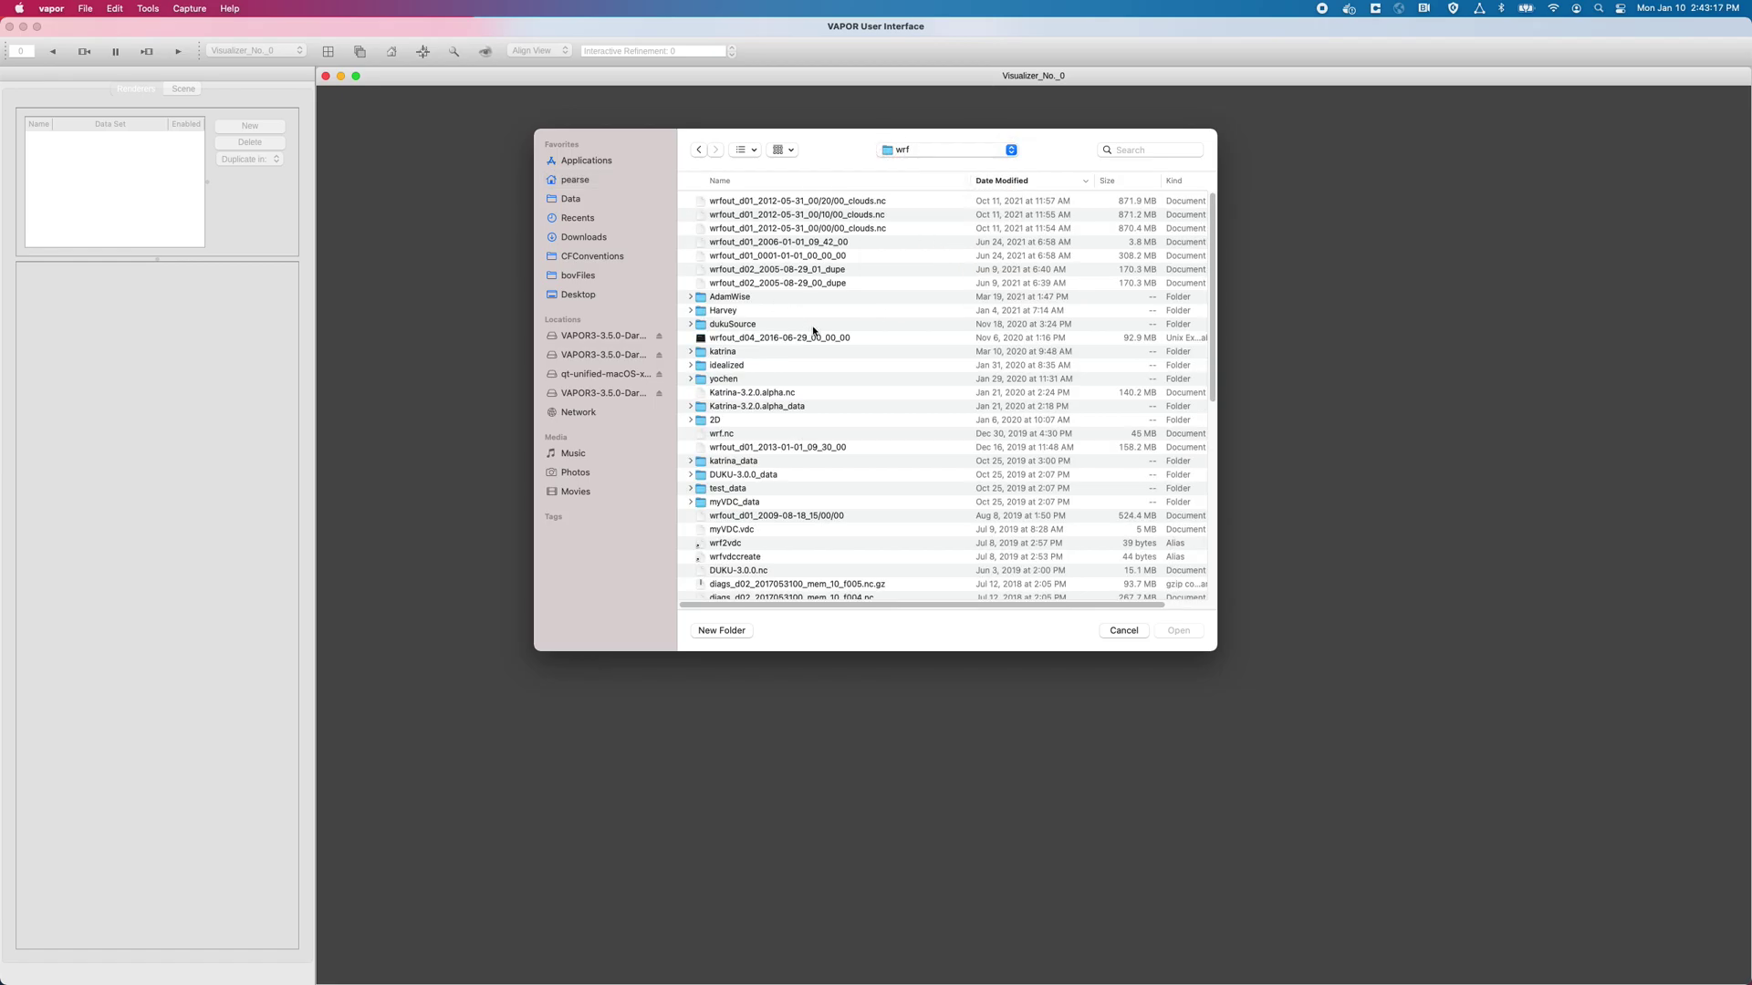
{"action": "scroll", "coordinate": [812, 329], "scroll_direction": "down", "scroll_amount": 10}
{"action": "left_click", "coordinate": [830, 448]}
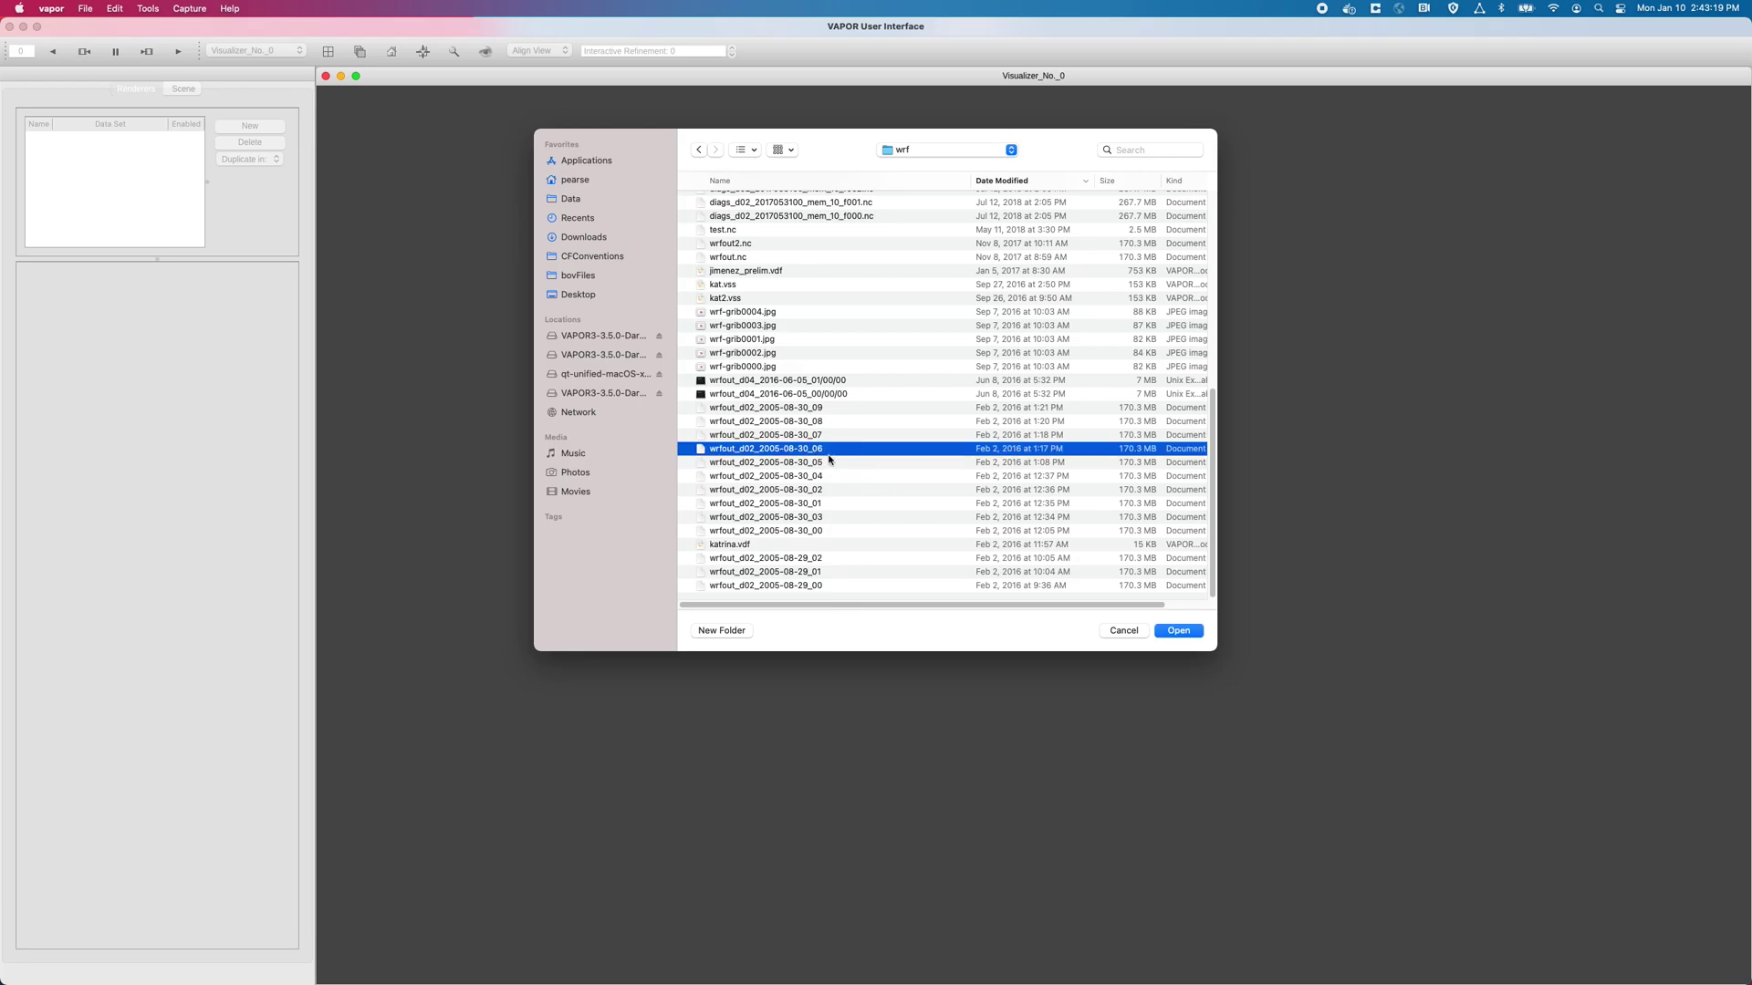
{"action": "left_click", "coordinate": [831, 462]}
{"action": "double_click", "coordinate": [831, 462]}
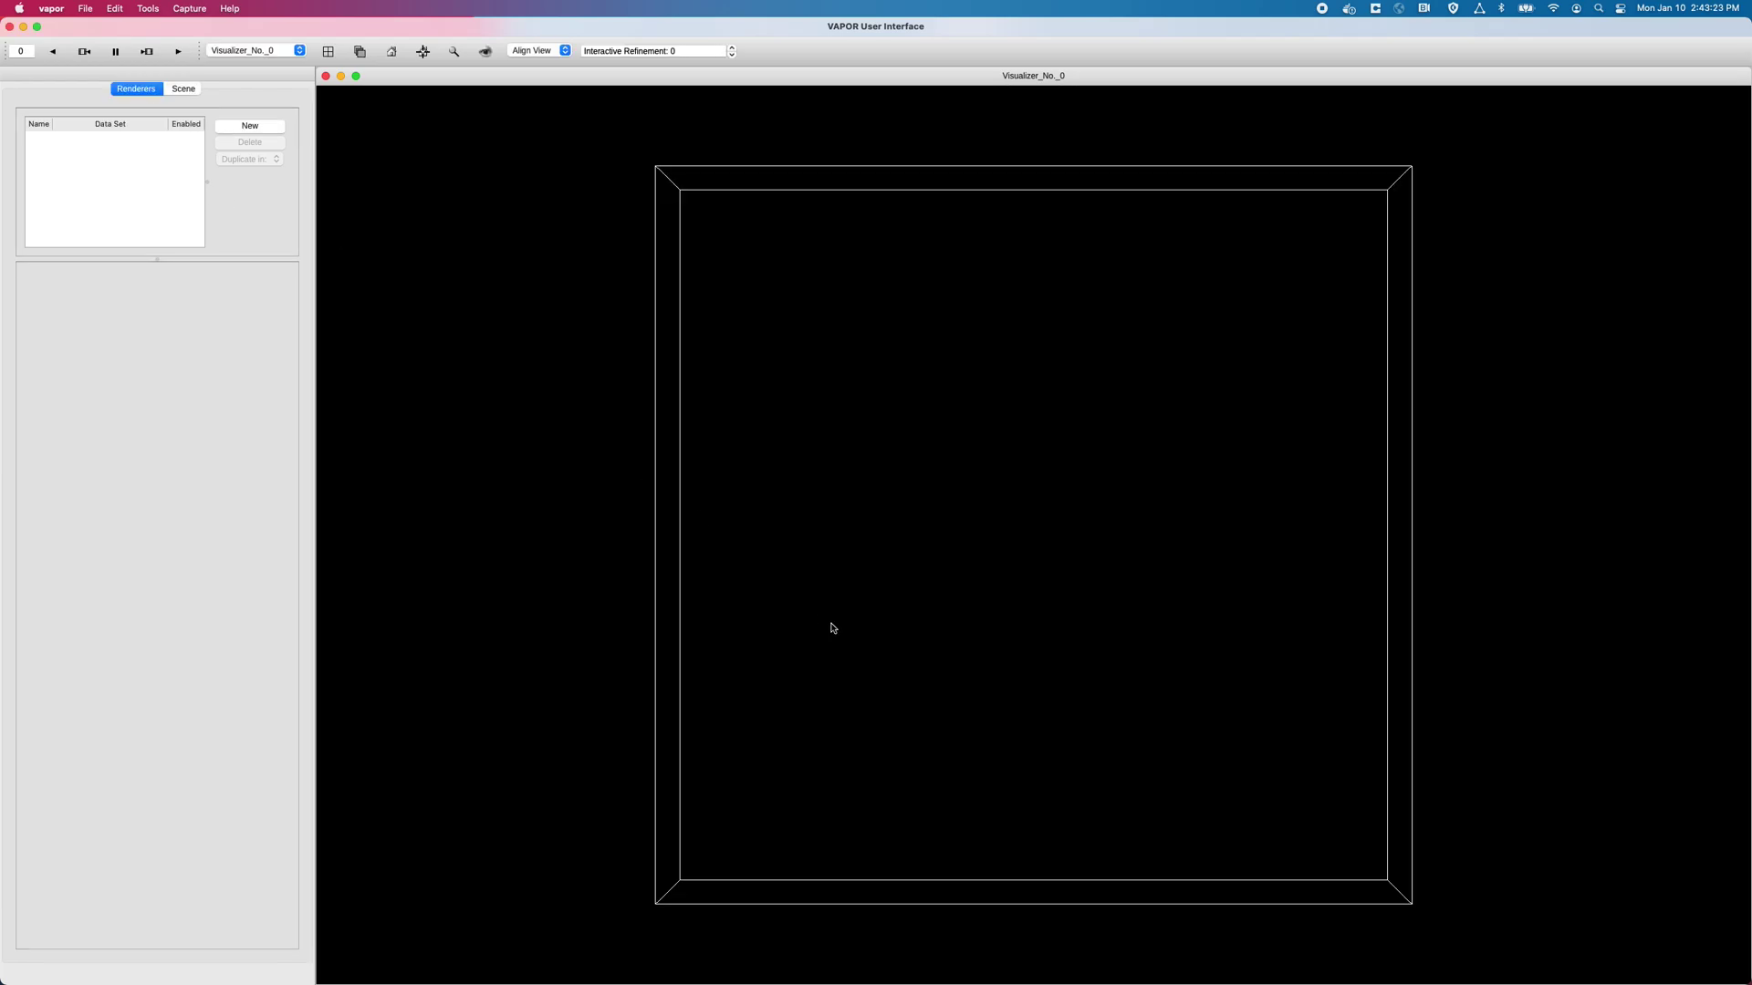
Add a Slice renderer for the wrfout_d02_2005-08-30_05 data set and enable it
{"action": "left_click_drag", "start_coordinate": [832, 628], "coordinate": [1245, 481]}
{"action": "left_click", "coordinate": [235, 129]}
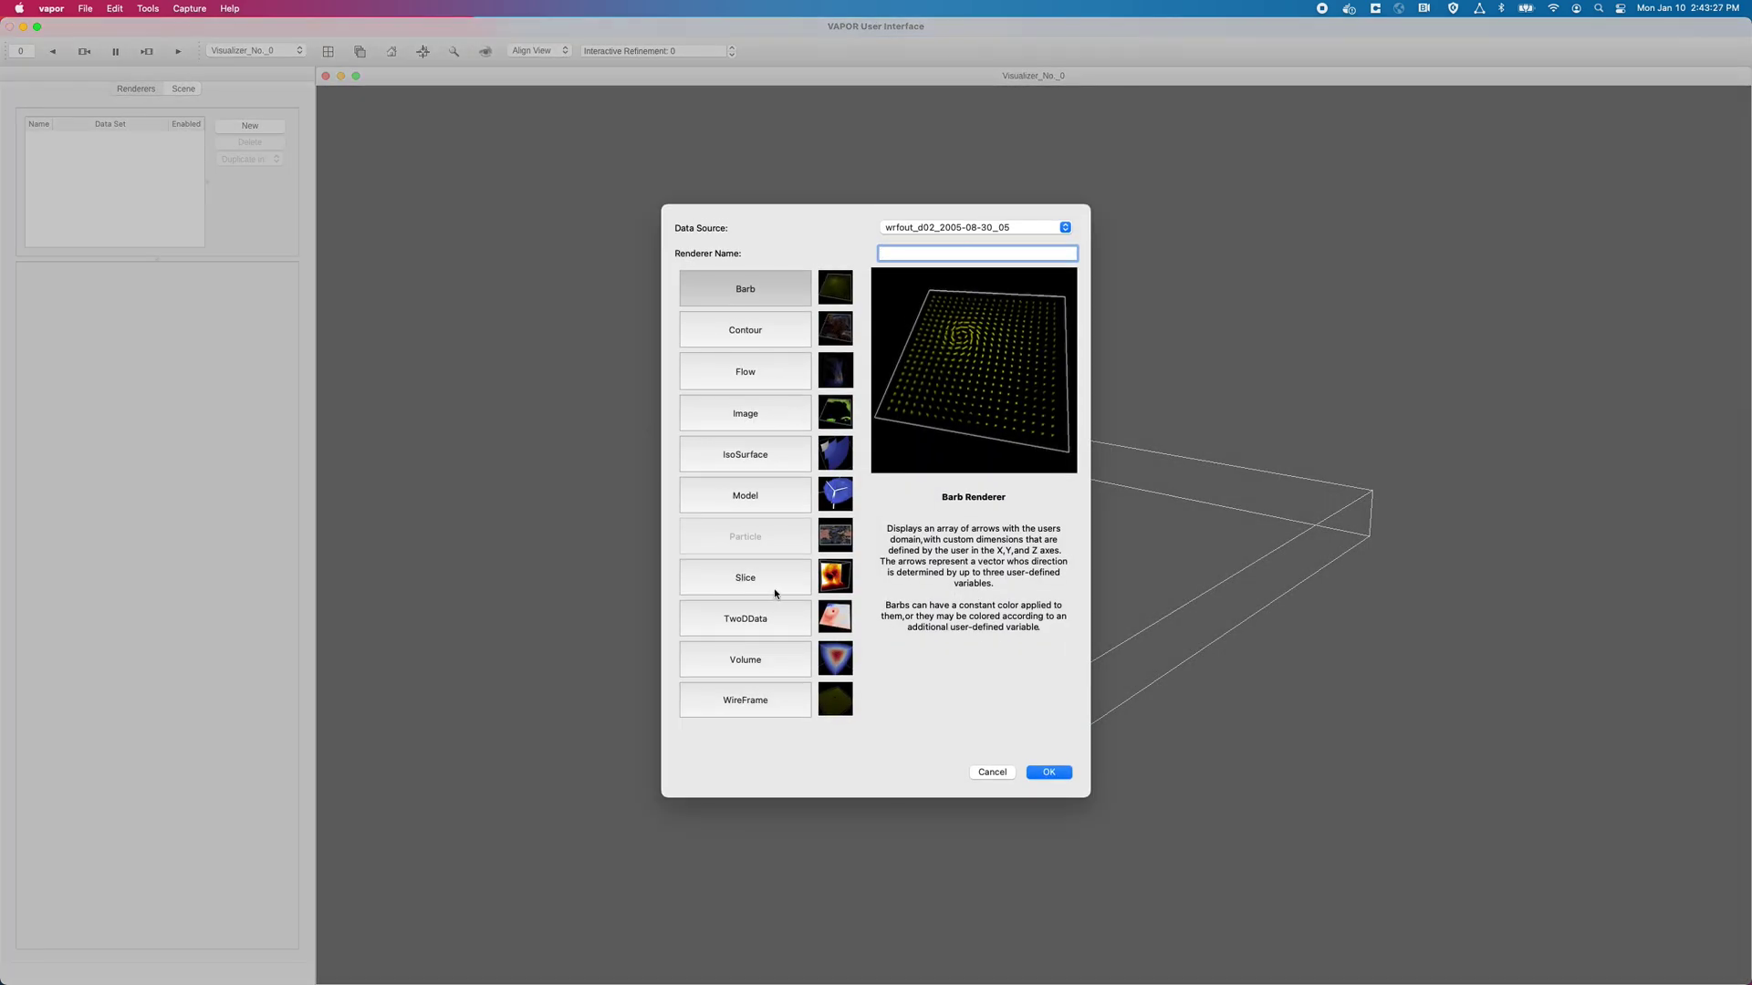
{"action": "left_click", "coordinate": [774, 592]}
{"action": "left_click", "coordinate": [1048, 773]}
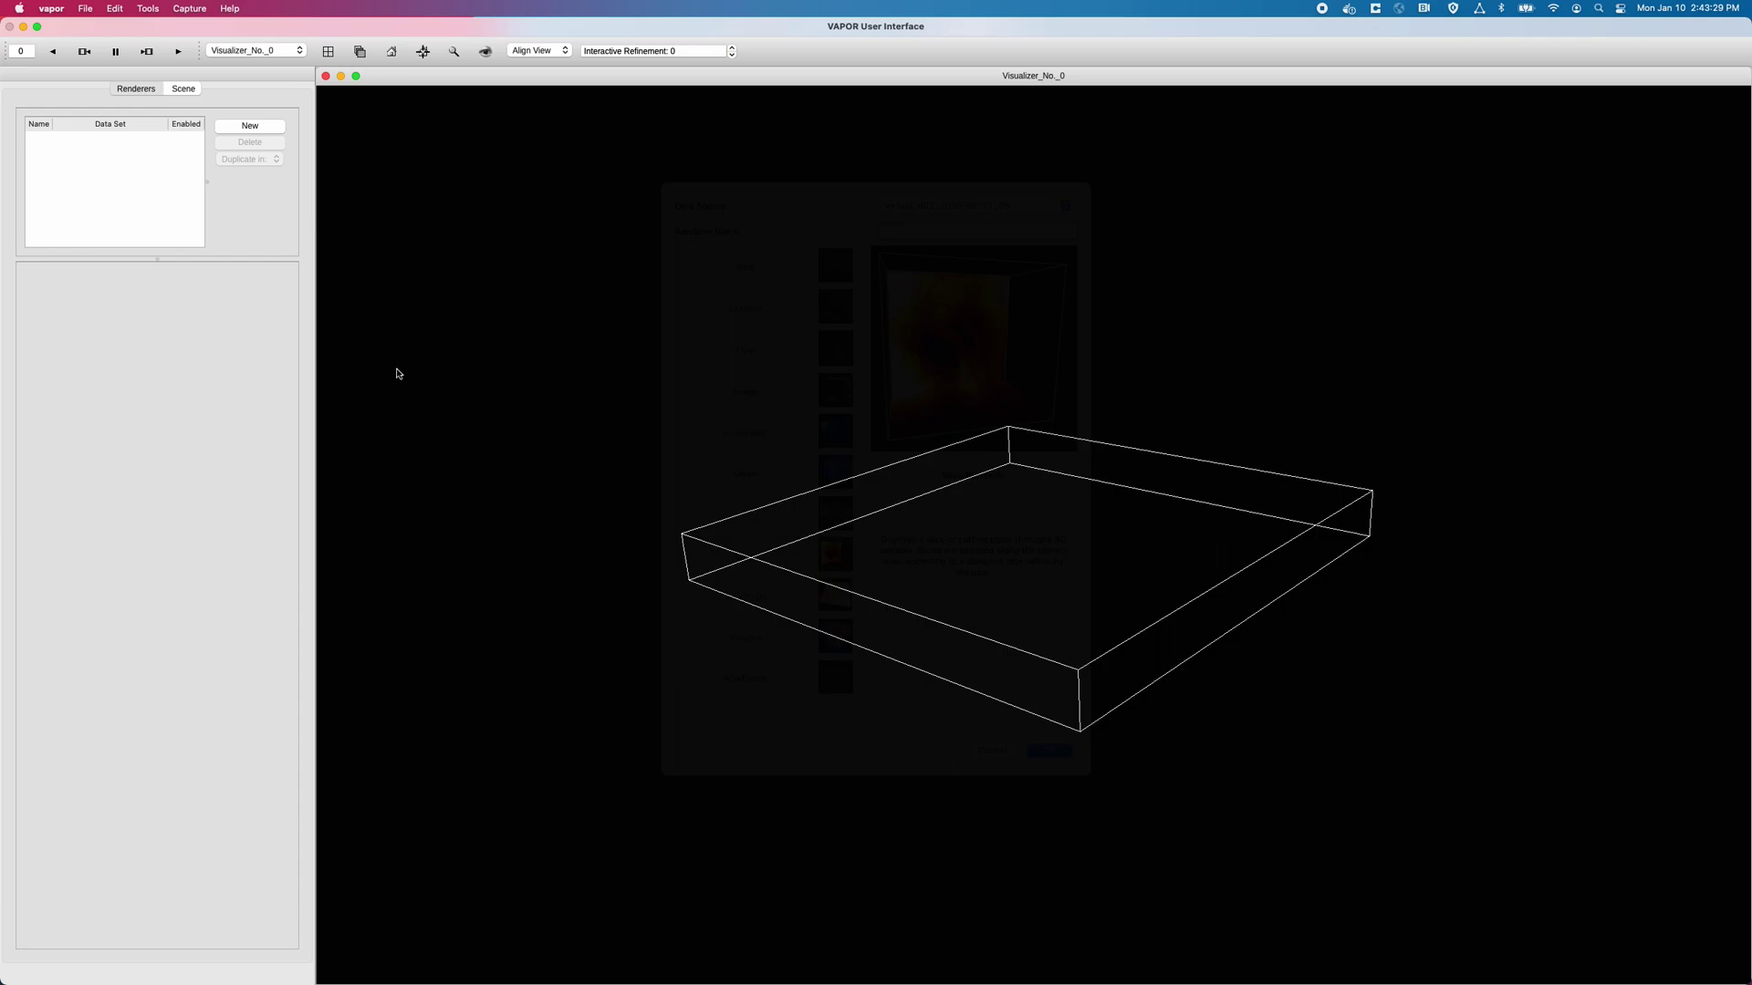
{"action": "left_click", "coordinate": [188, 144]}
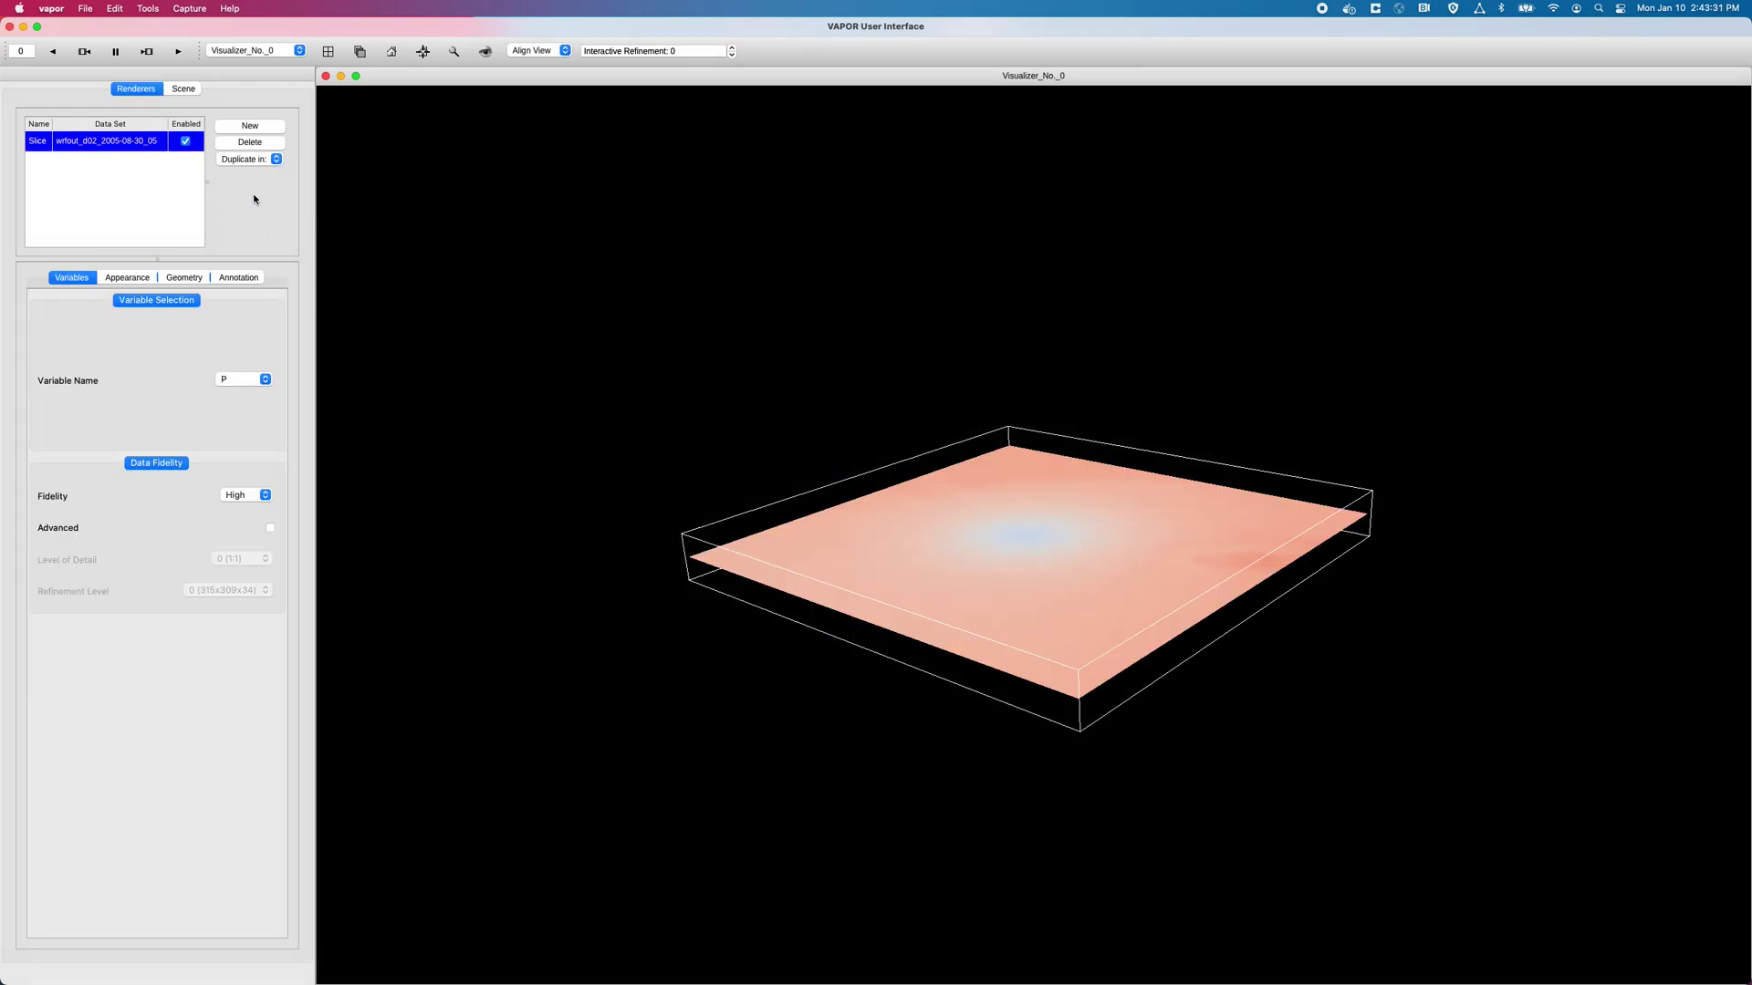
In the Slice's transfer function for P, move the dark red colour point to about 756 and the dark blue one to about -779
{"action": "left_click_drag", "start_coordinate": [972, 511], "coordinate": [974, 653]}
{"action": "right_click_drag", "start_coordinate": [974, 653], "coordinate": [1009, 496]}
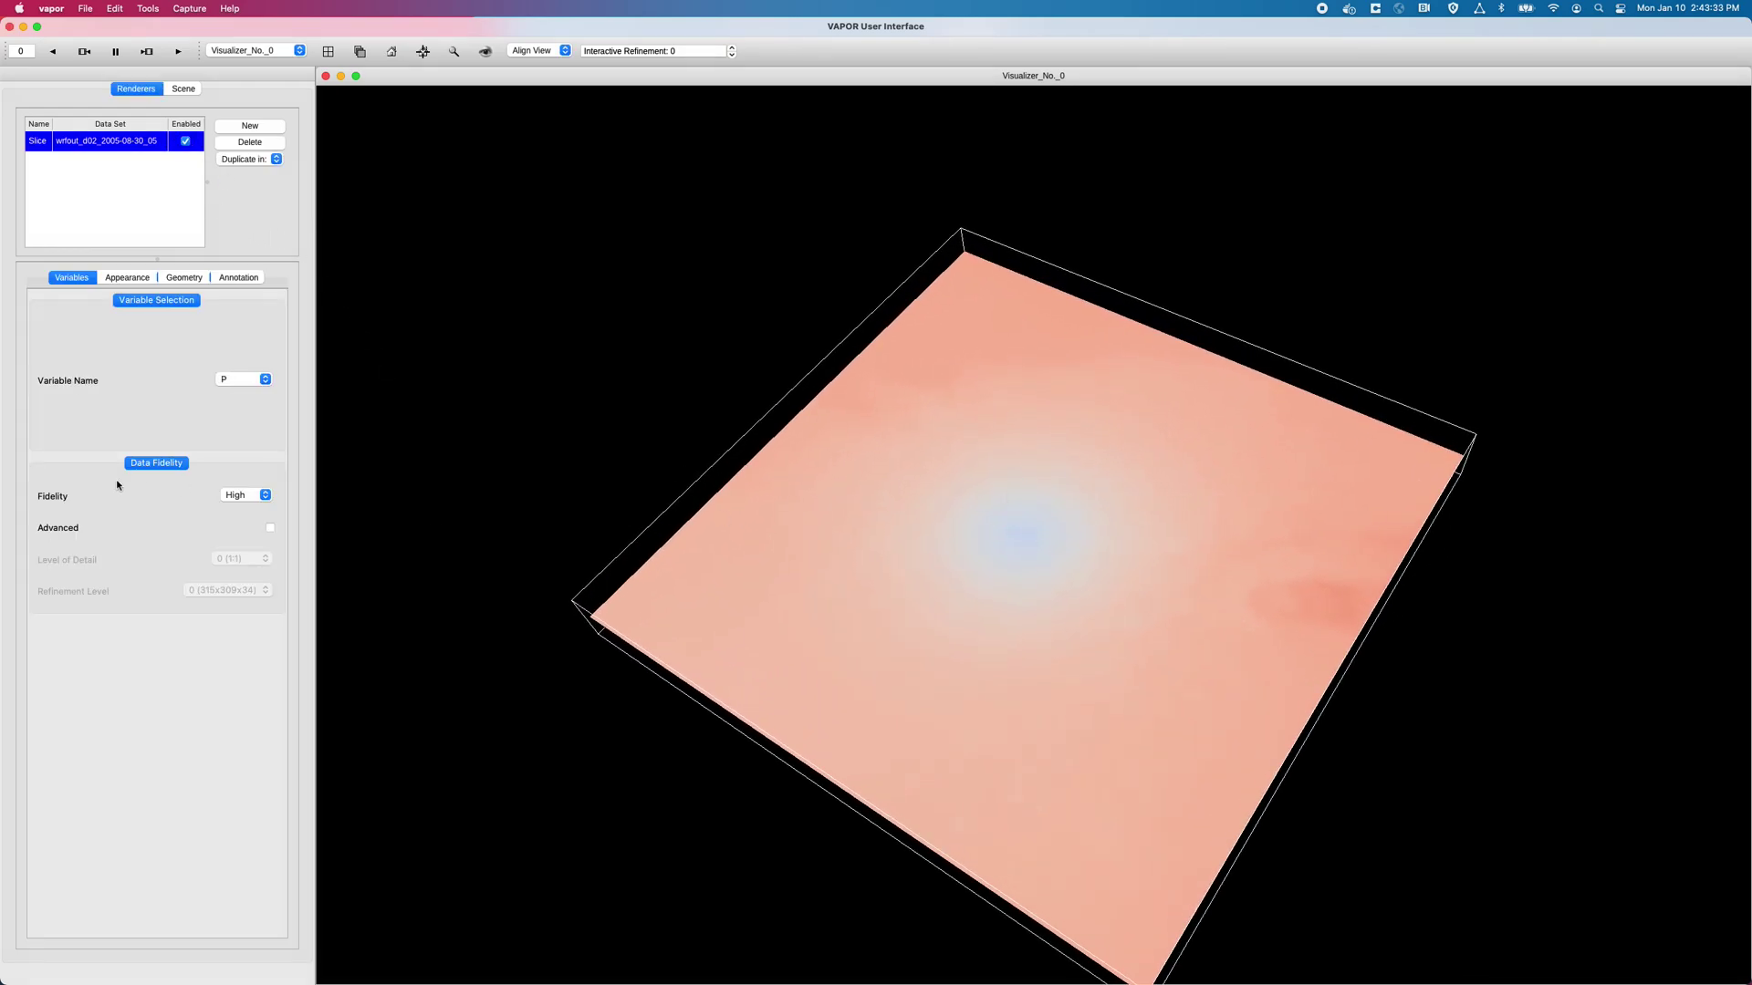
{"action": "left_click", "coordinate": [126, 277]}
{"action": "left_click", "coordinate": [253, 382]}
{"action": "left_click_drag", "start_coordinate": [252, 381], "coordinate": [235, 382]}
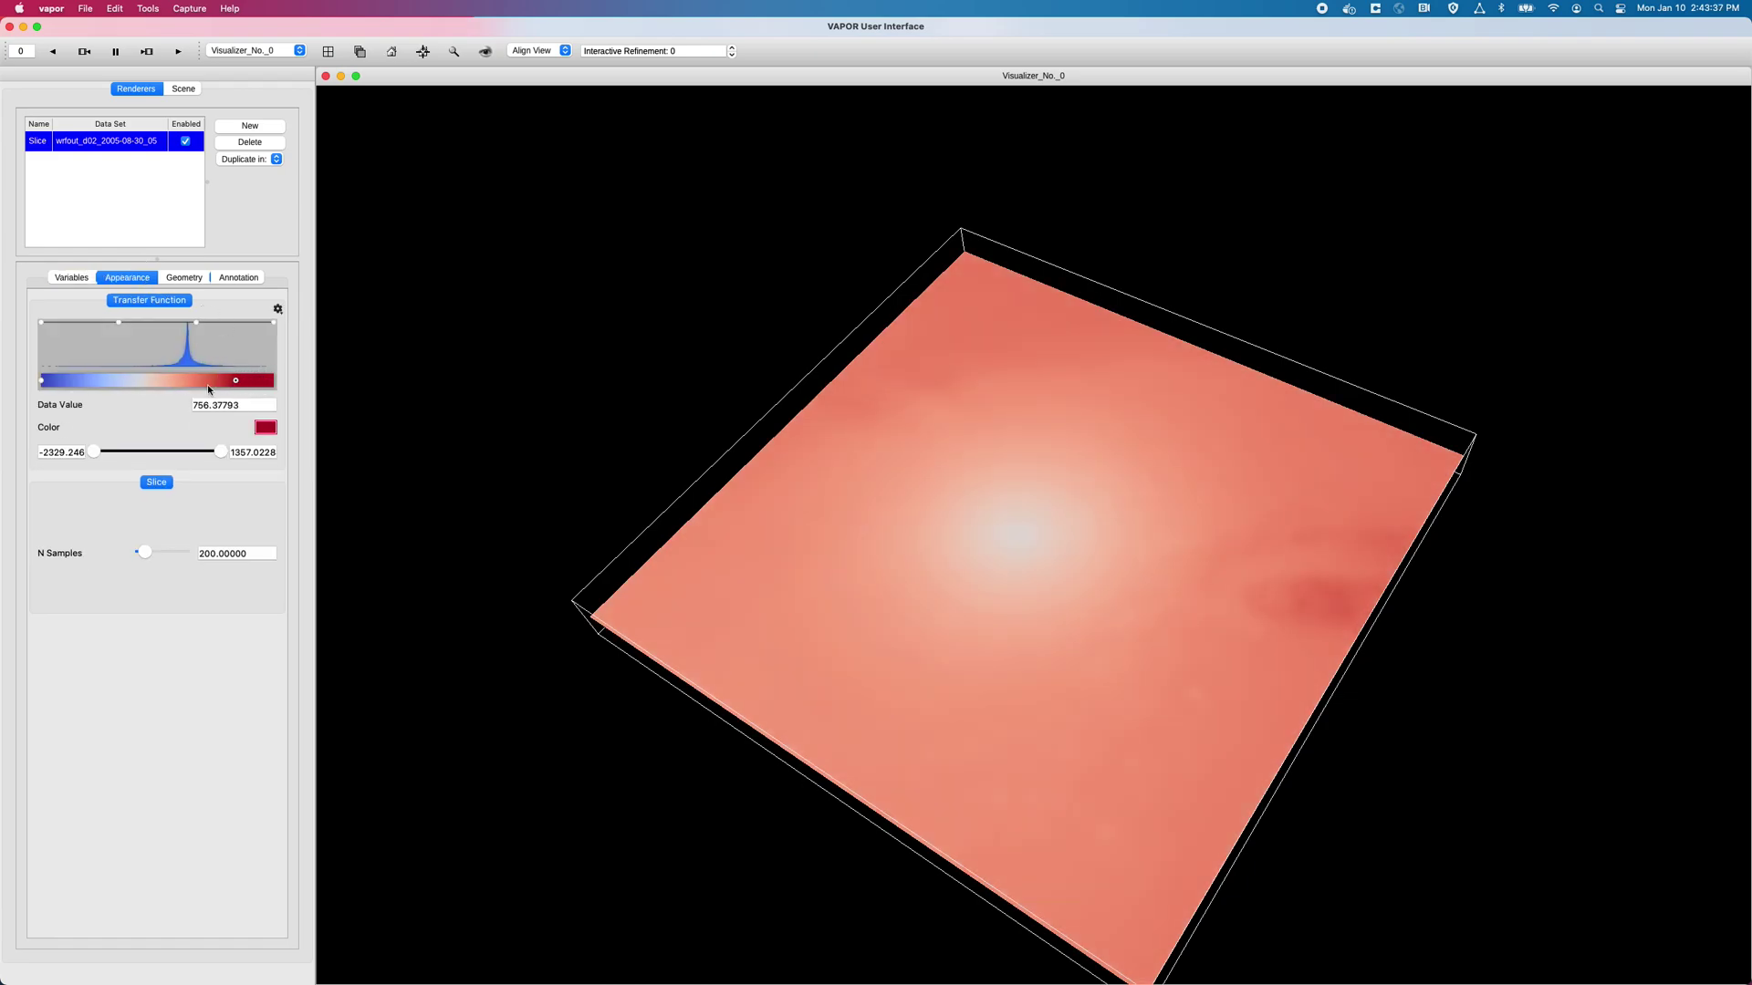
{"action": "left_click_drag", "start_coordinate": [43, 381], "coordinate": [138, 384]}
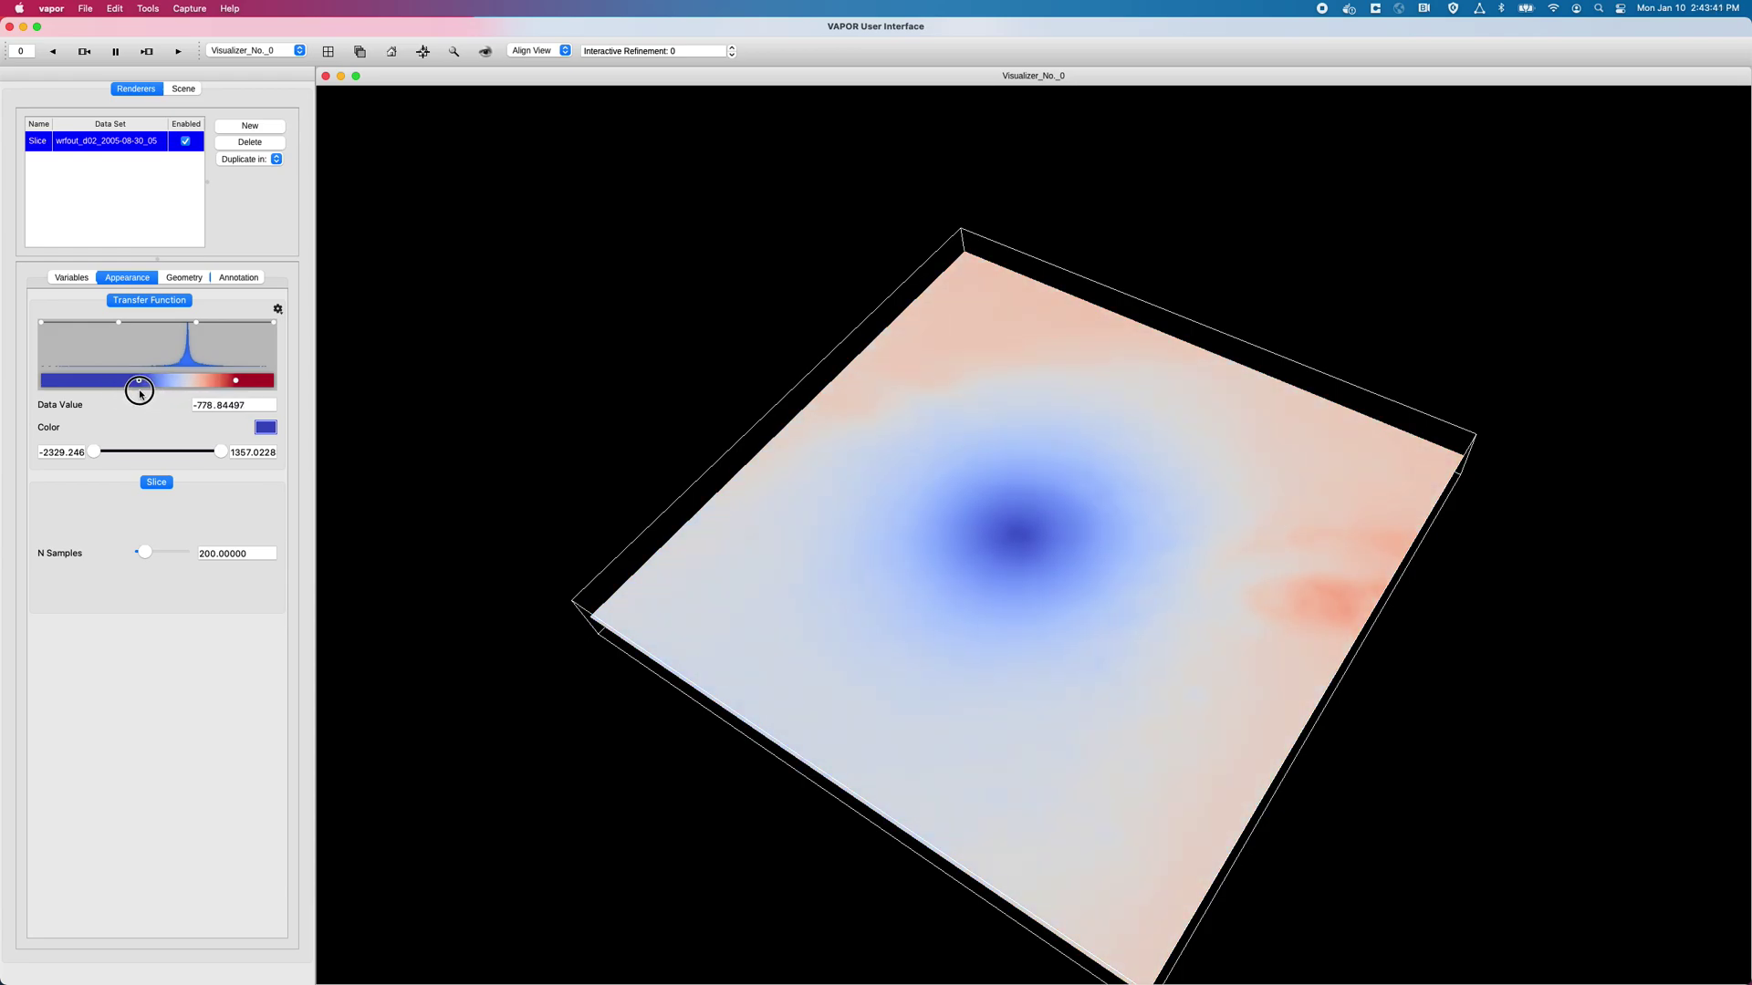
{"action": "left_click", "coordinate": [71, 277]}
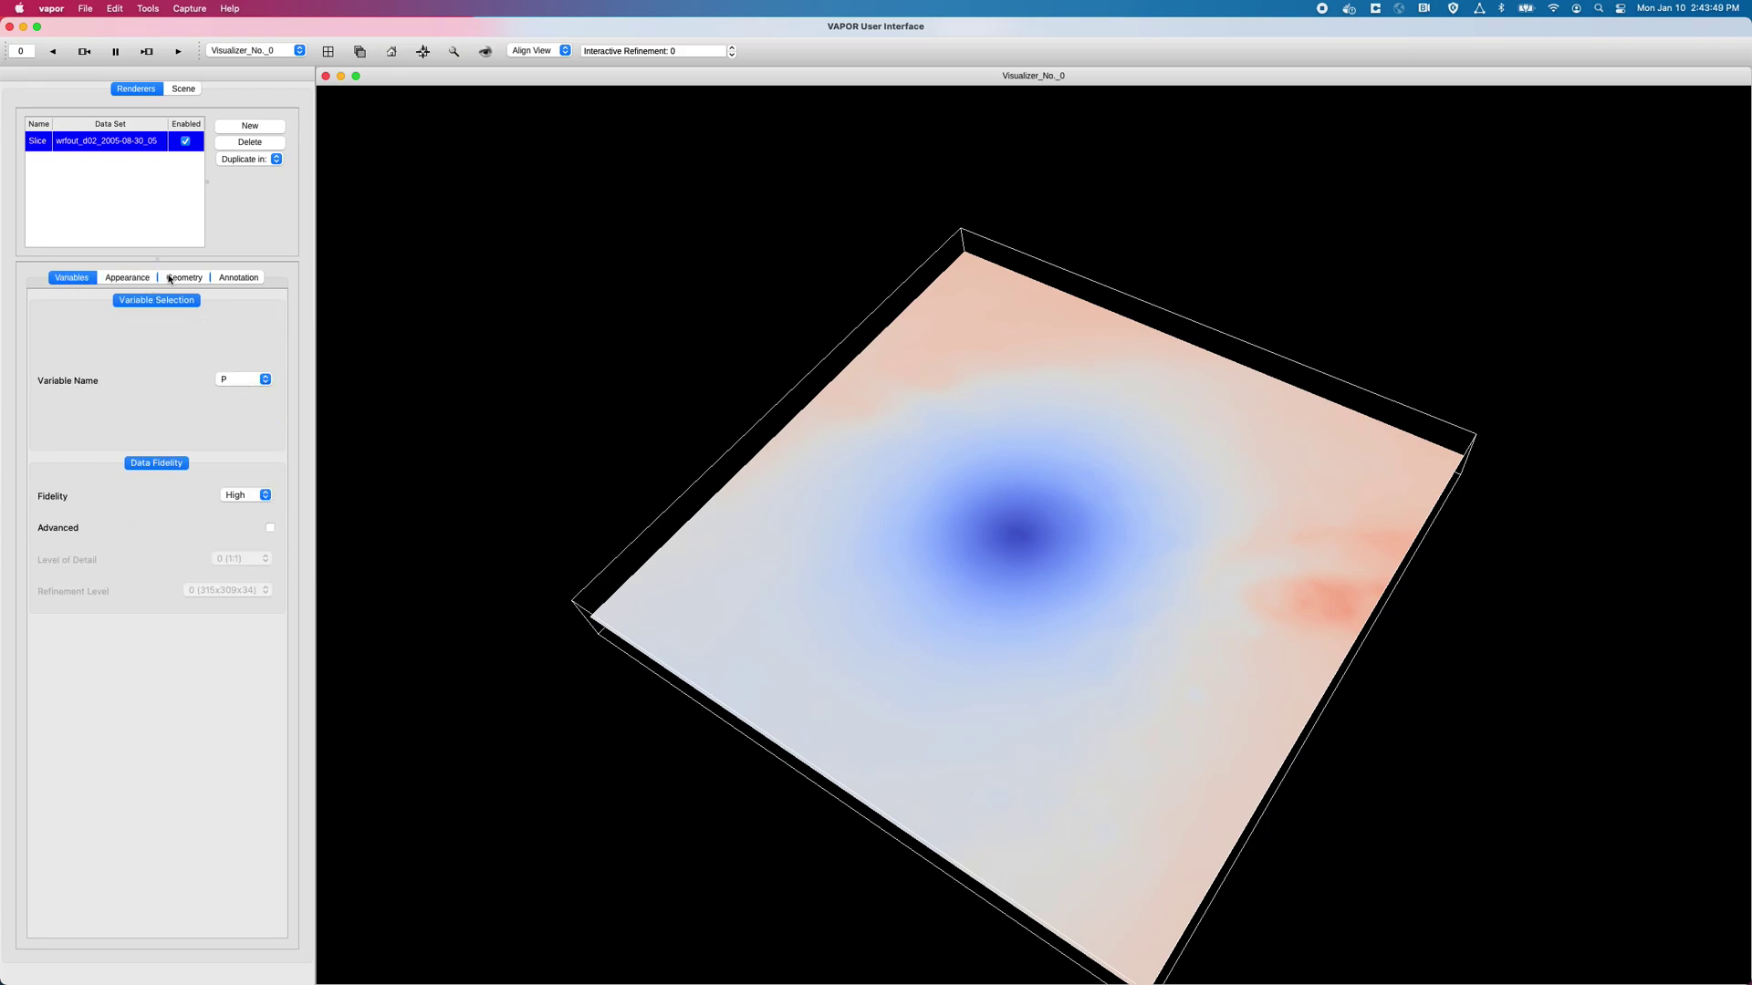
Create a Python variable script named demo for the wrfout_d02_2005-08-30_05 data set and show its 3D input variables
{"action": "left_click_drag", "start_coordinate": [876, 429], "coordinate": [639, 355]}
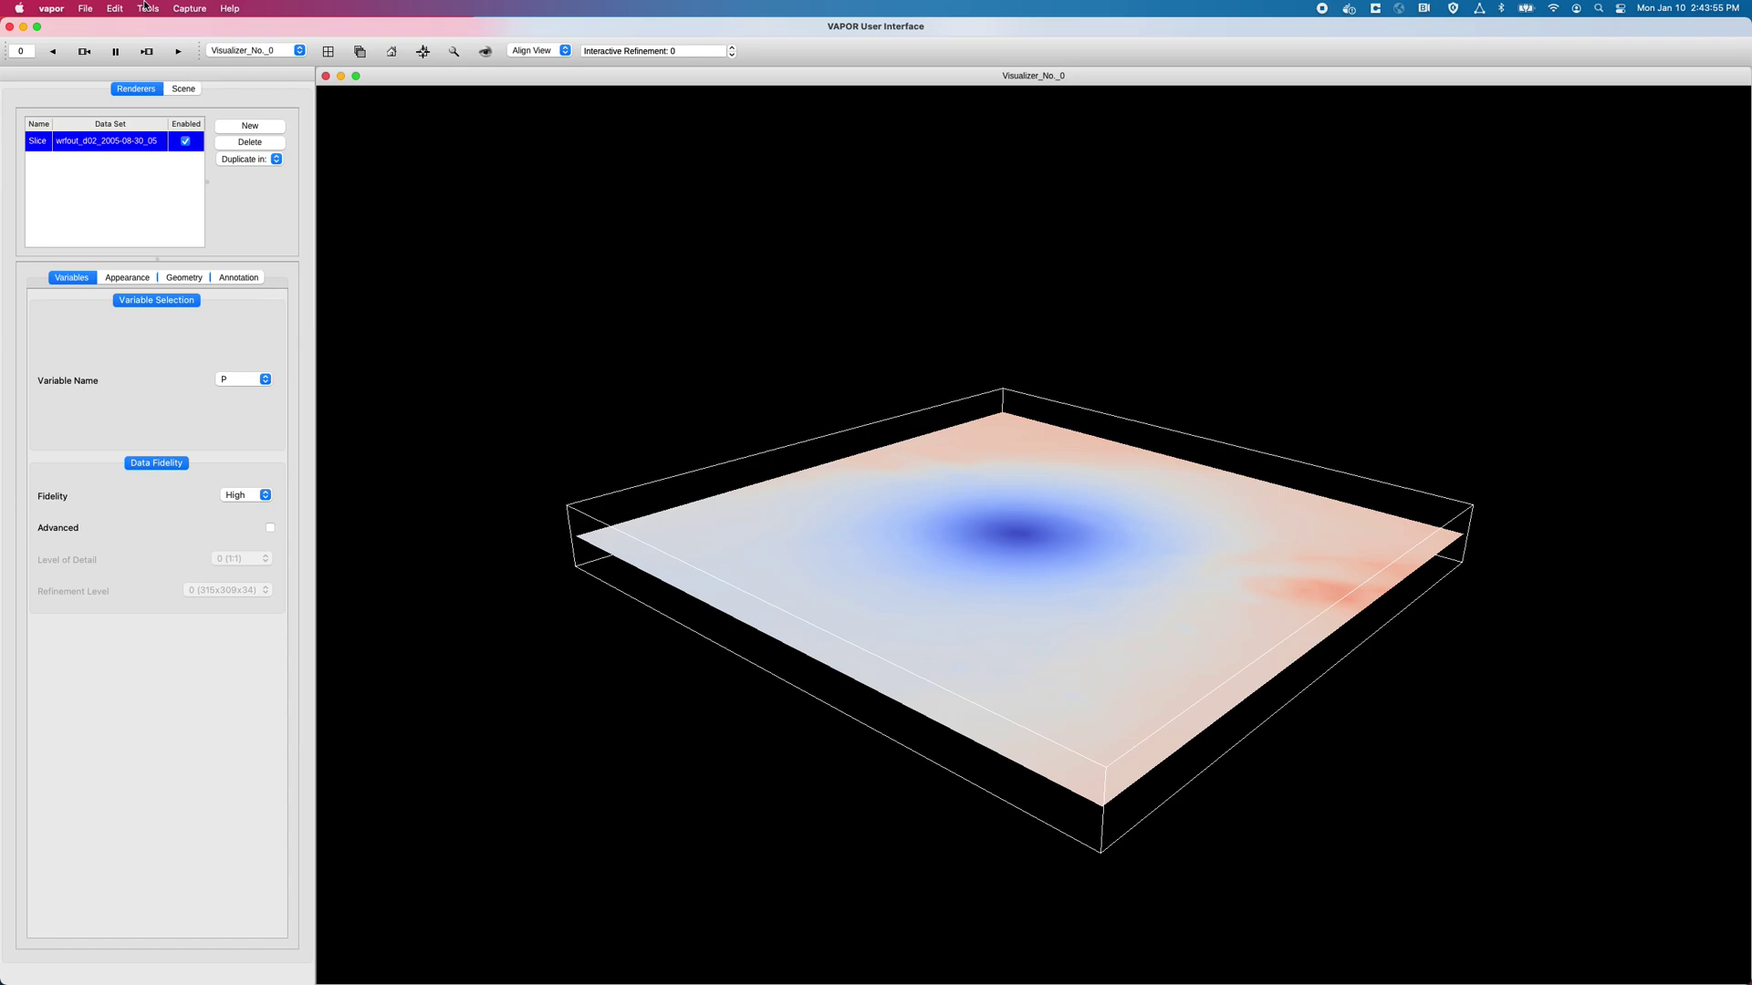
{"action": "left_click", "coordinate": [148, 8]}
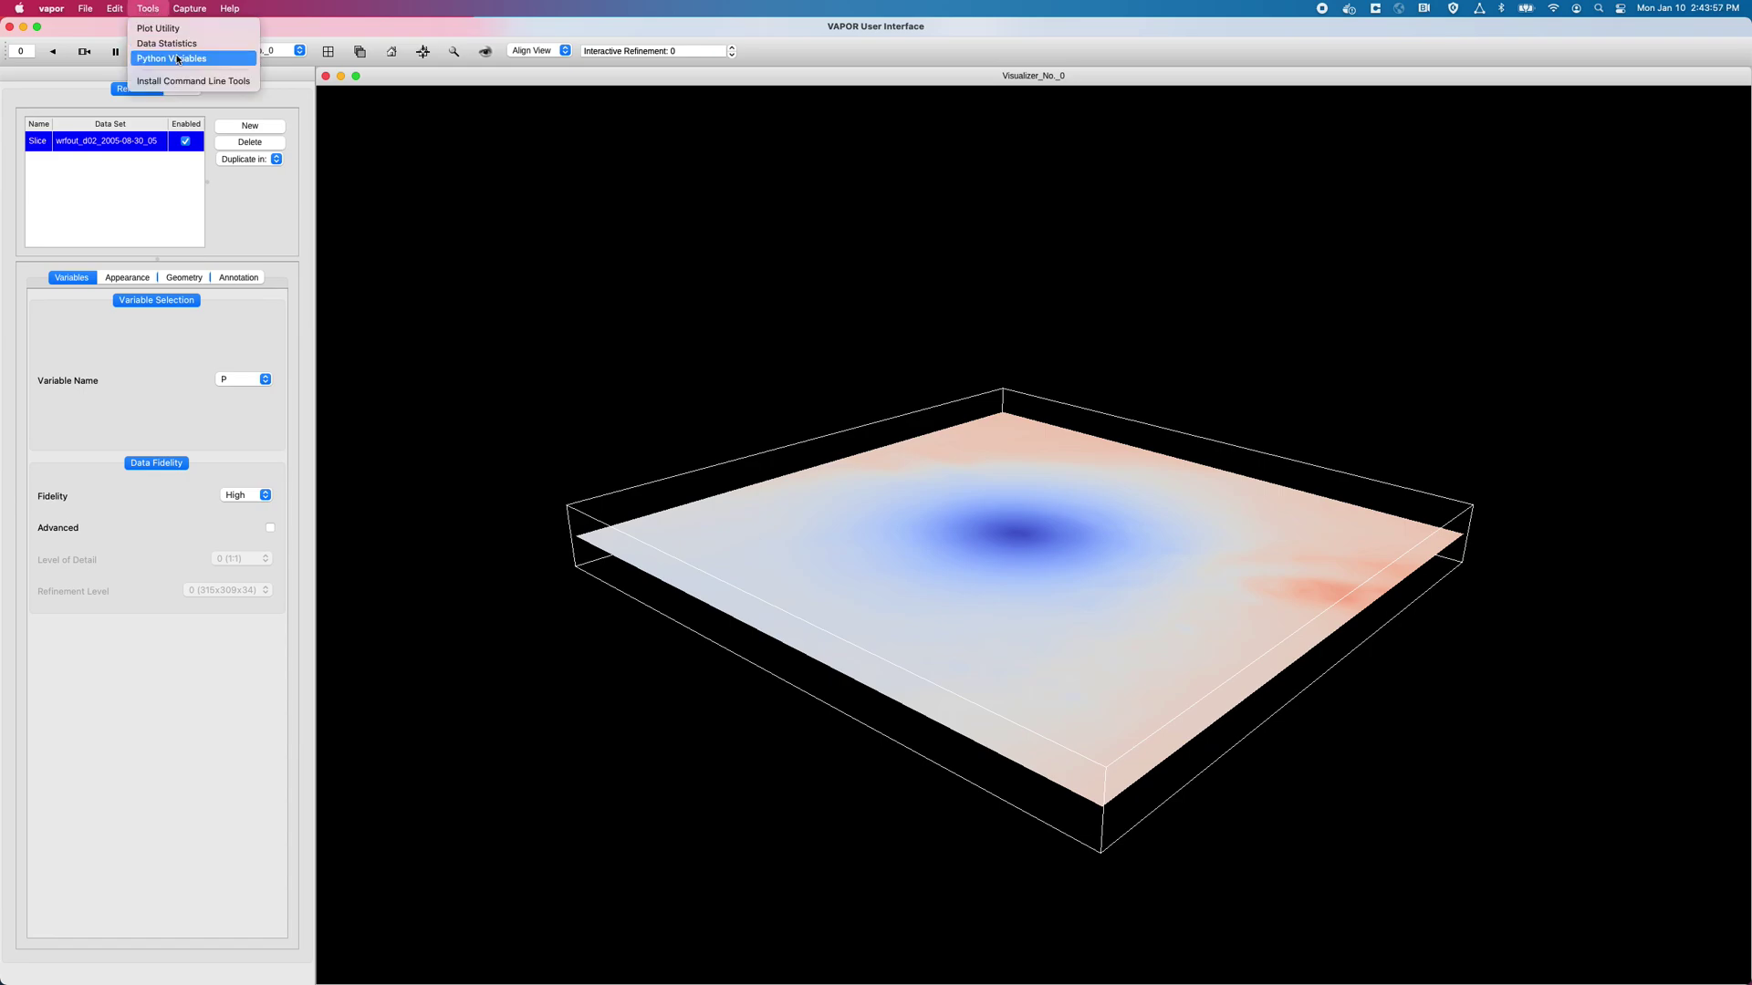
{"action": "left_click", "coordinate": [177, 60]}
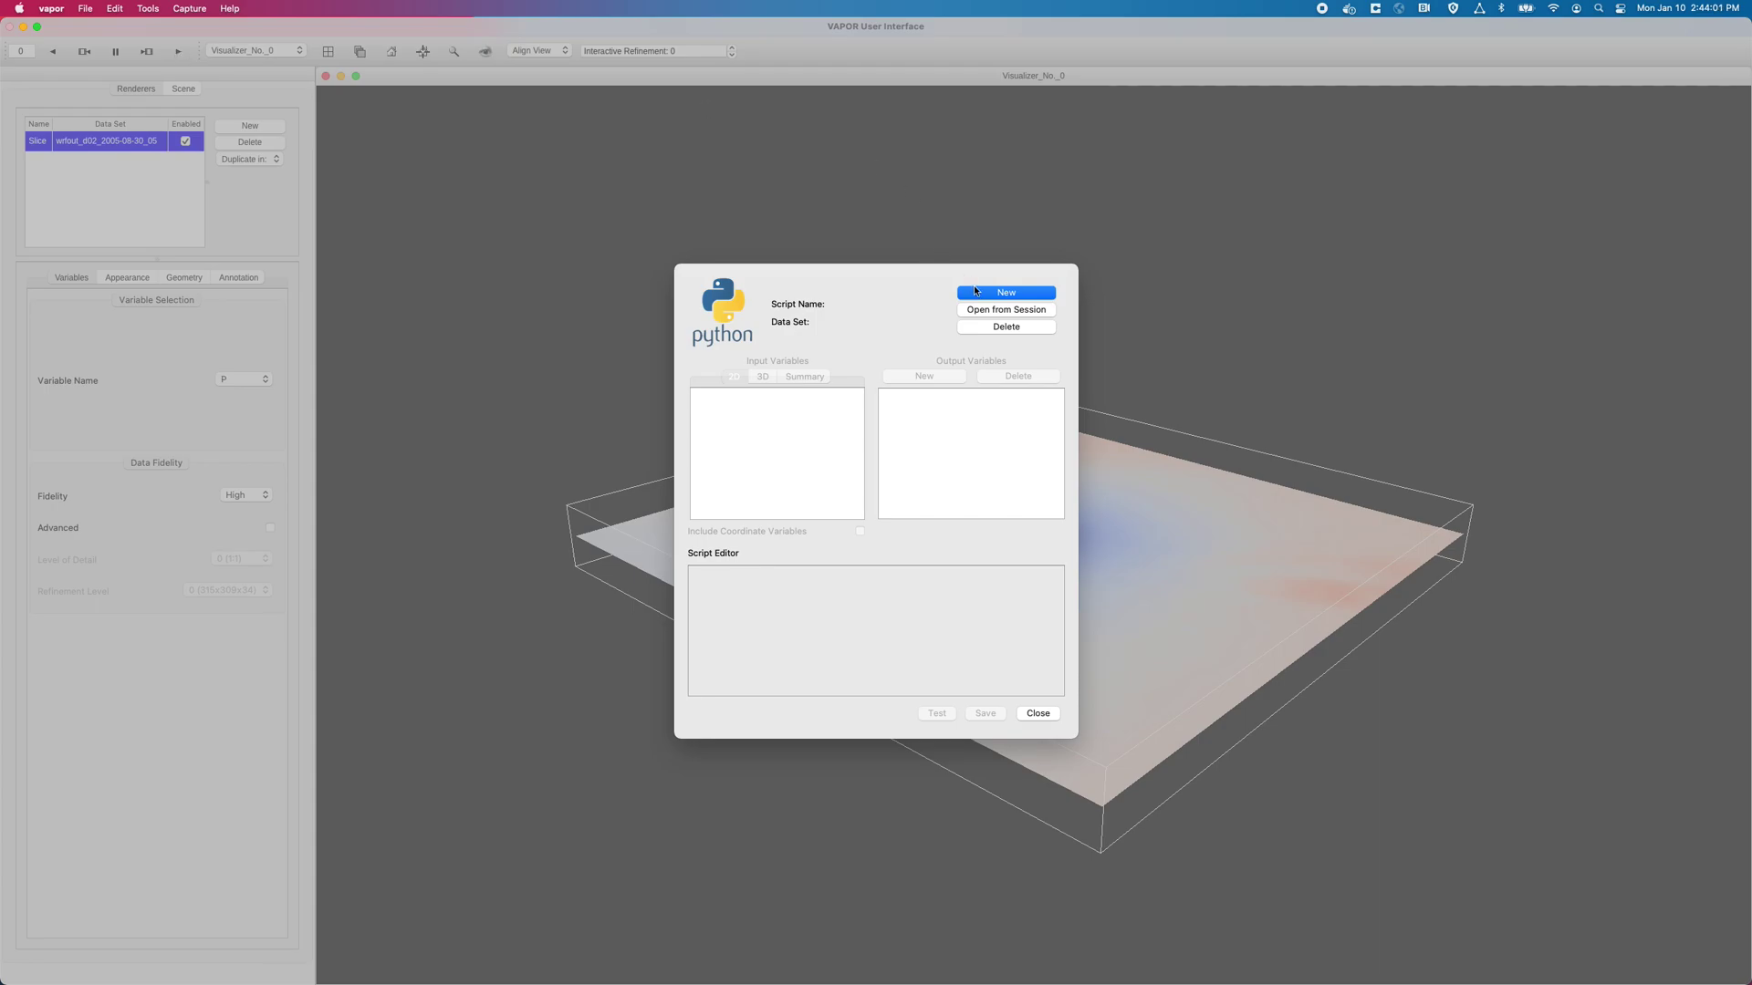
{"action": "left_click", "coordinate": [975, 292]}
{"action": "type", "text": "demo"}
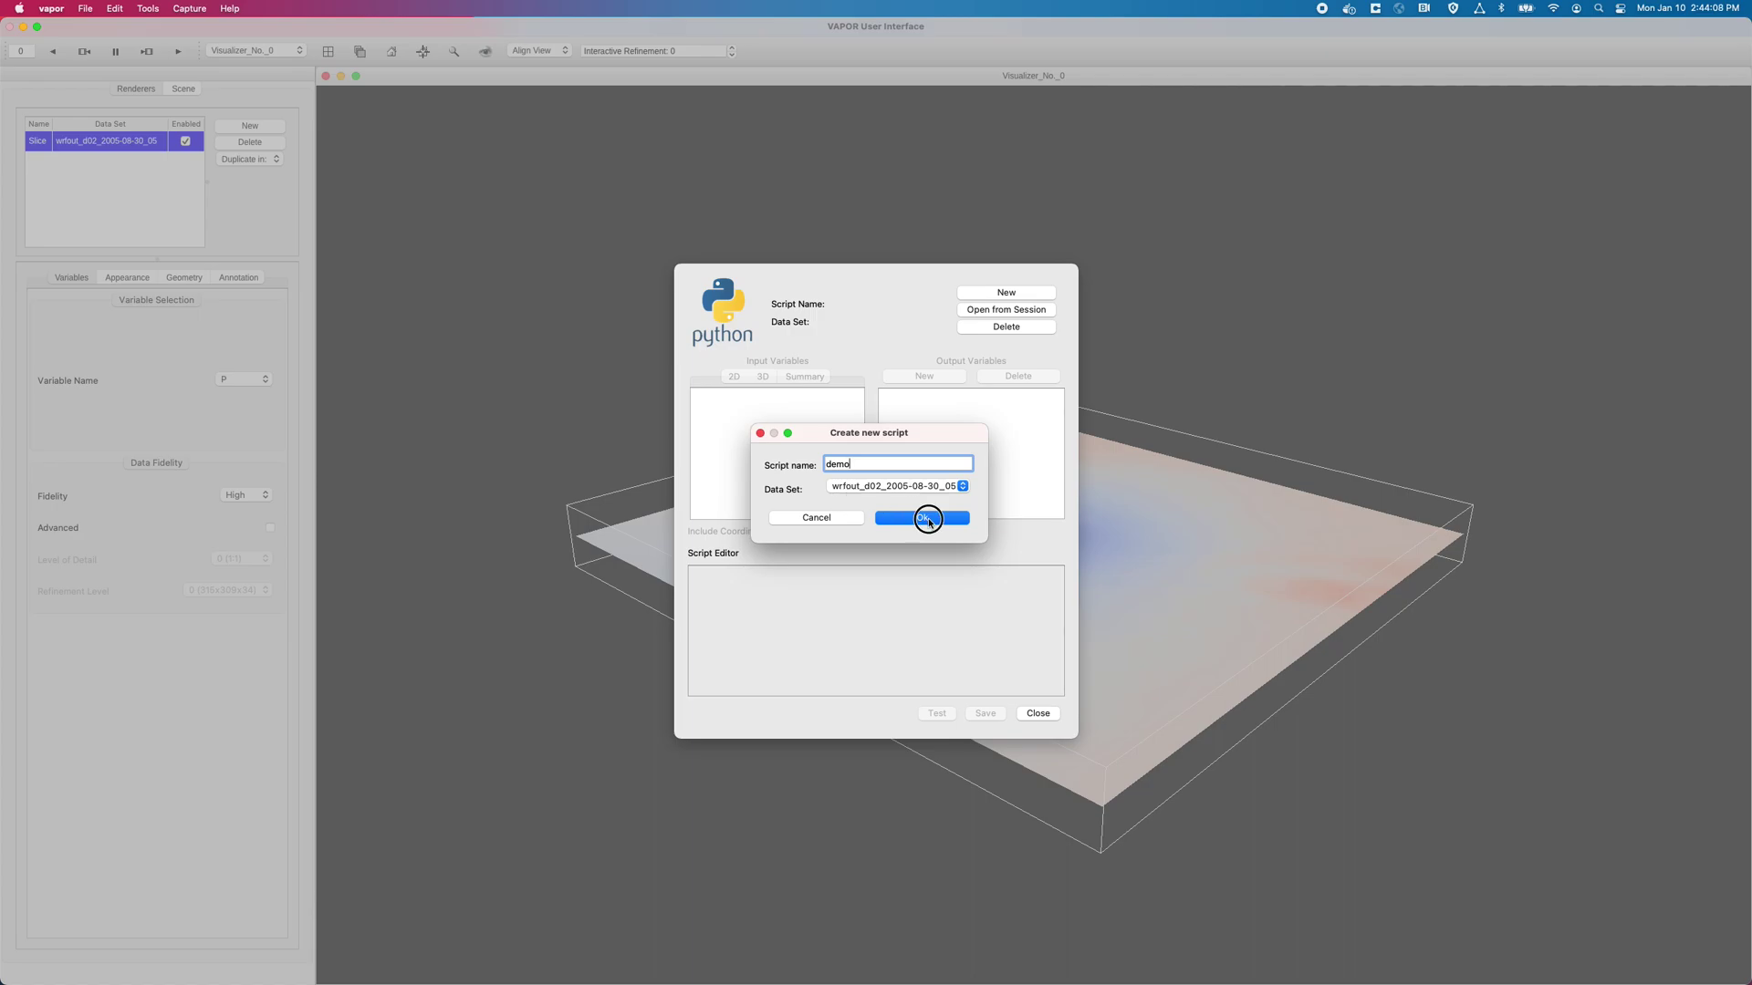
{"action": "left_click", "coordinate": [922, 517]}
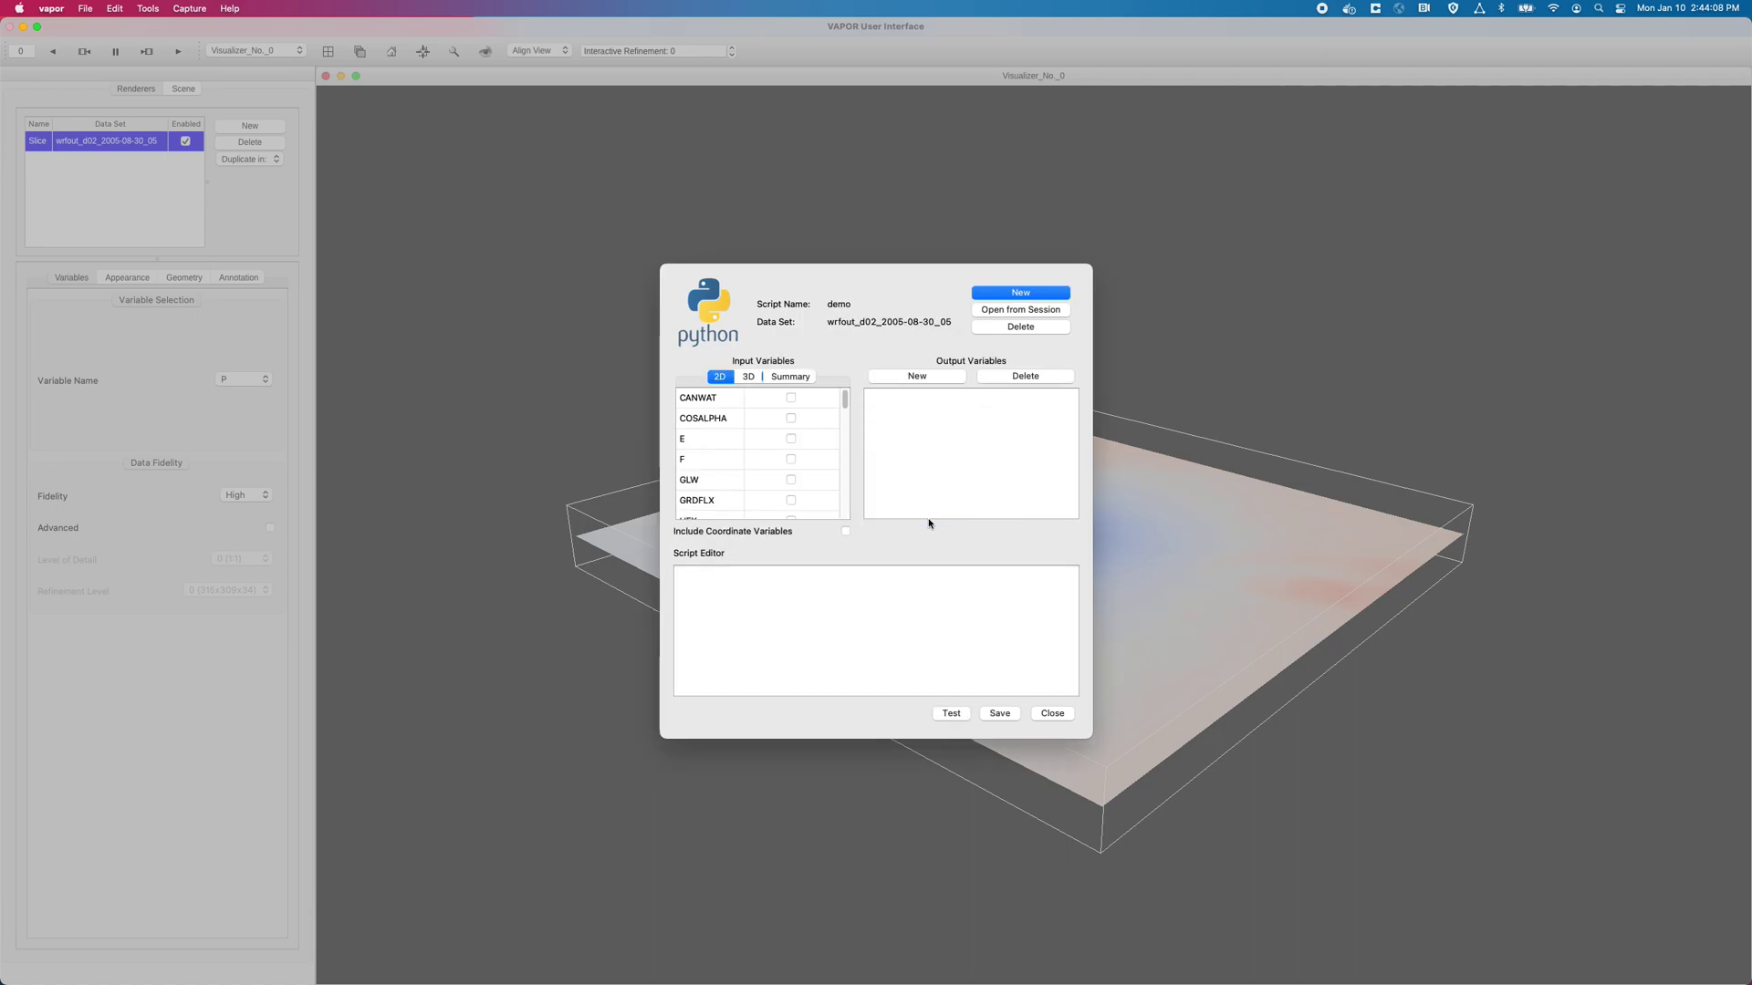
{"action": "left_click", "coordinate": [758, 378]}
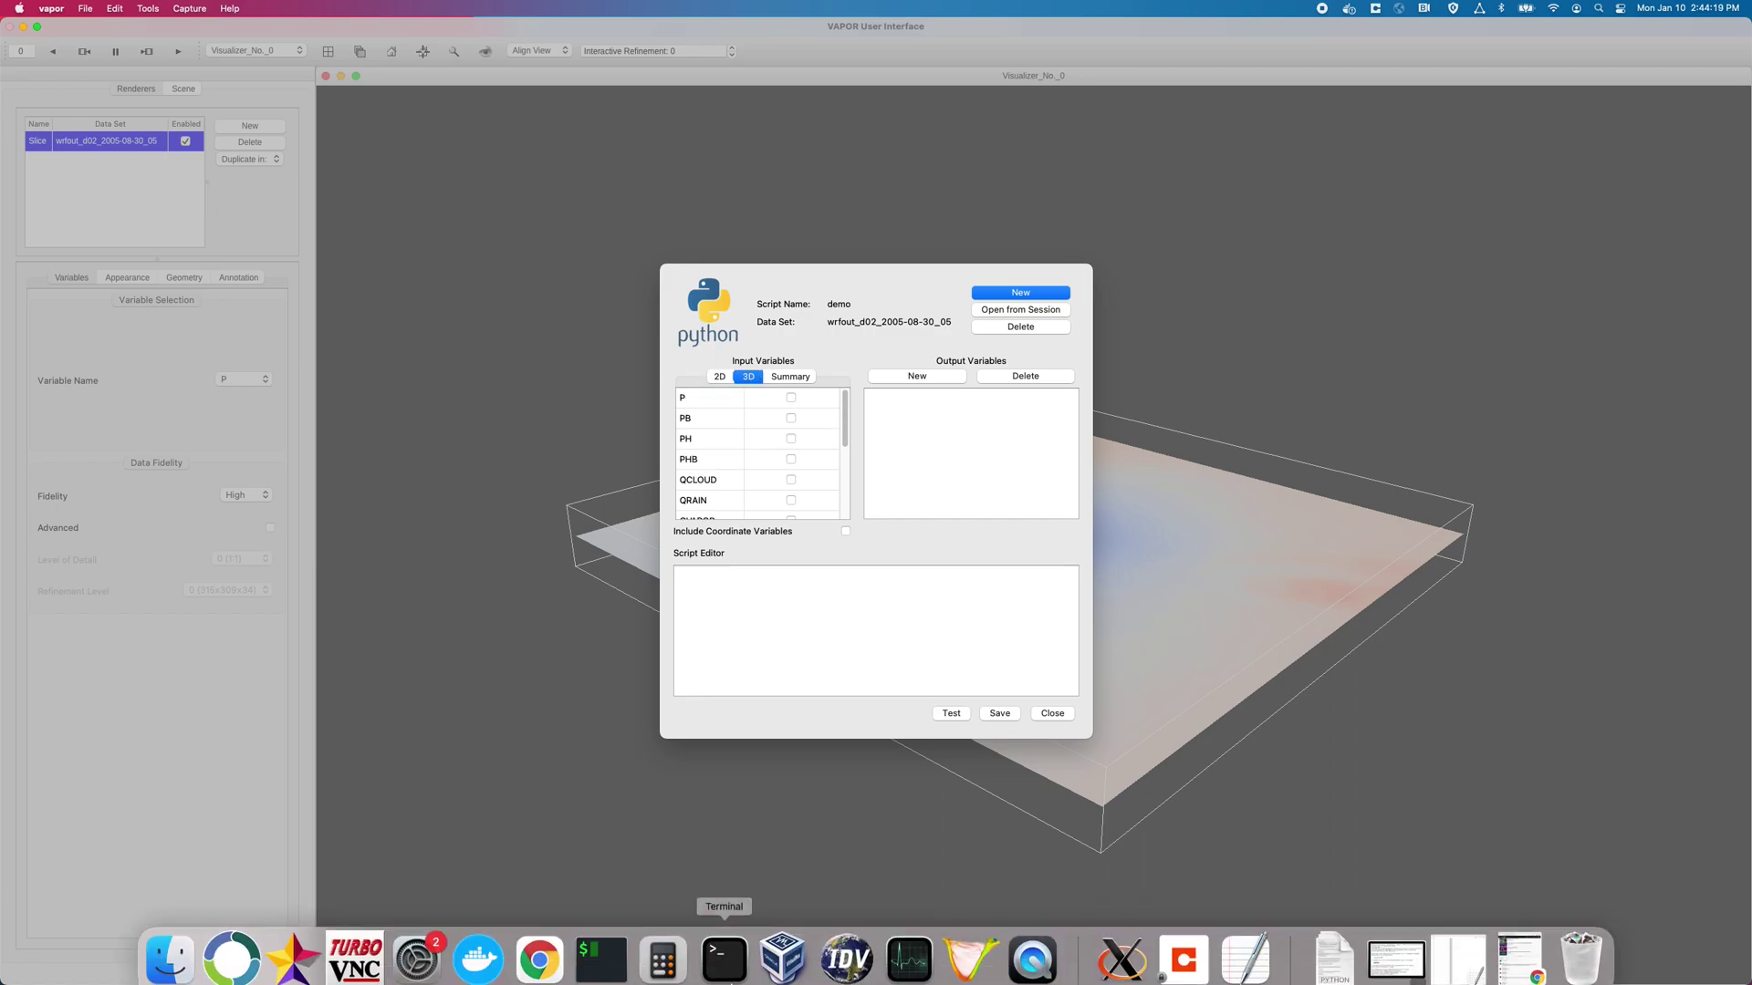
Switch to Chrome and find the vapor_wrf.RH entry in the VAPOR documentation to examine its arguments
{"action": "left_click", "coordinate": [538, 965]}
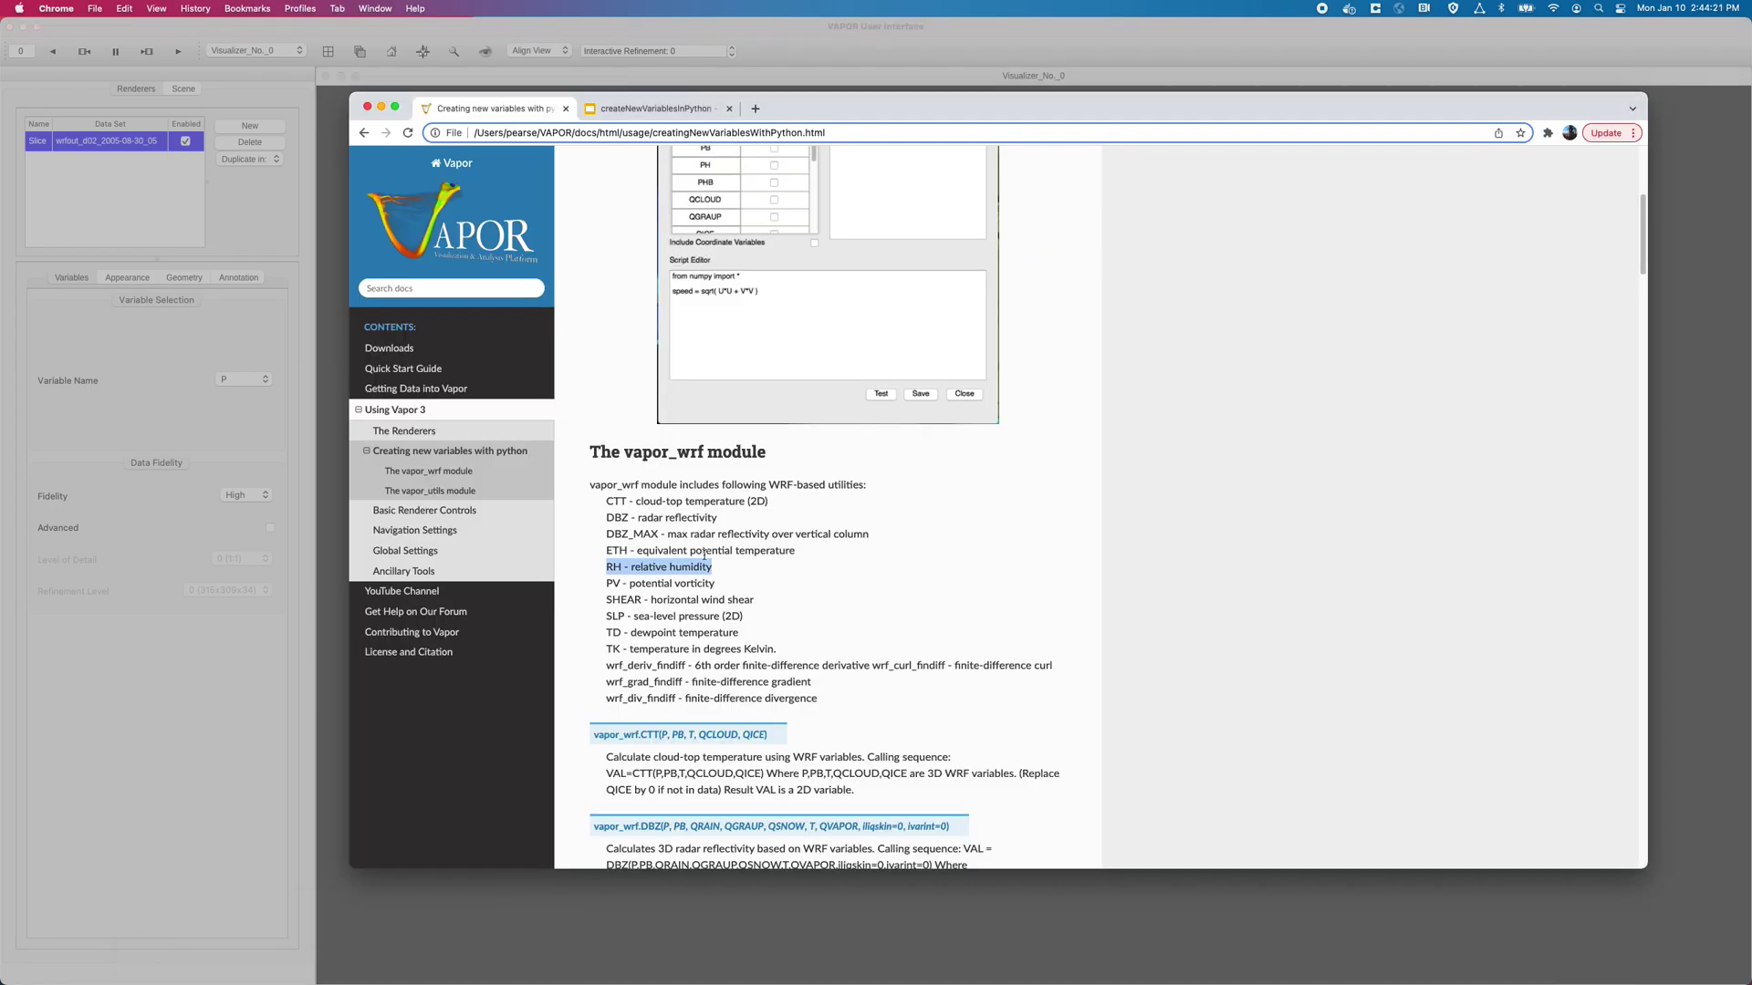
{"action": "triple_click", "coordinate": [673, 567]}
{"action": "scroll", "coordinate": [673, 570], "scroll_direction": "down", "scroll_amount": 10}
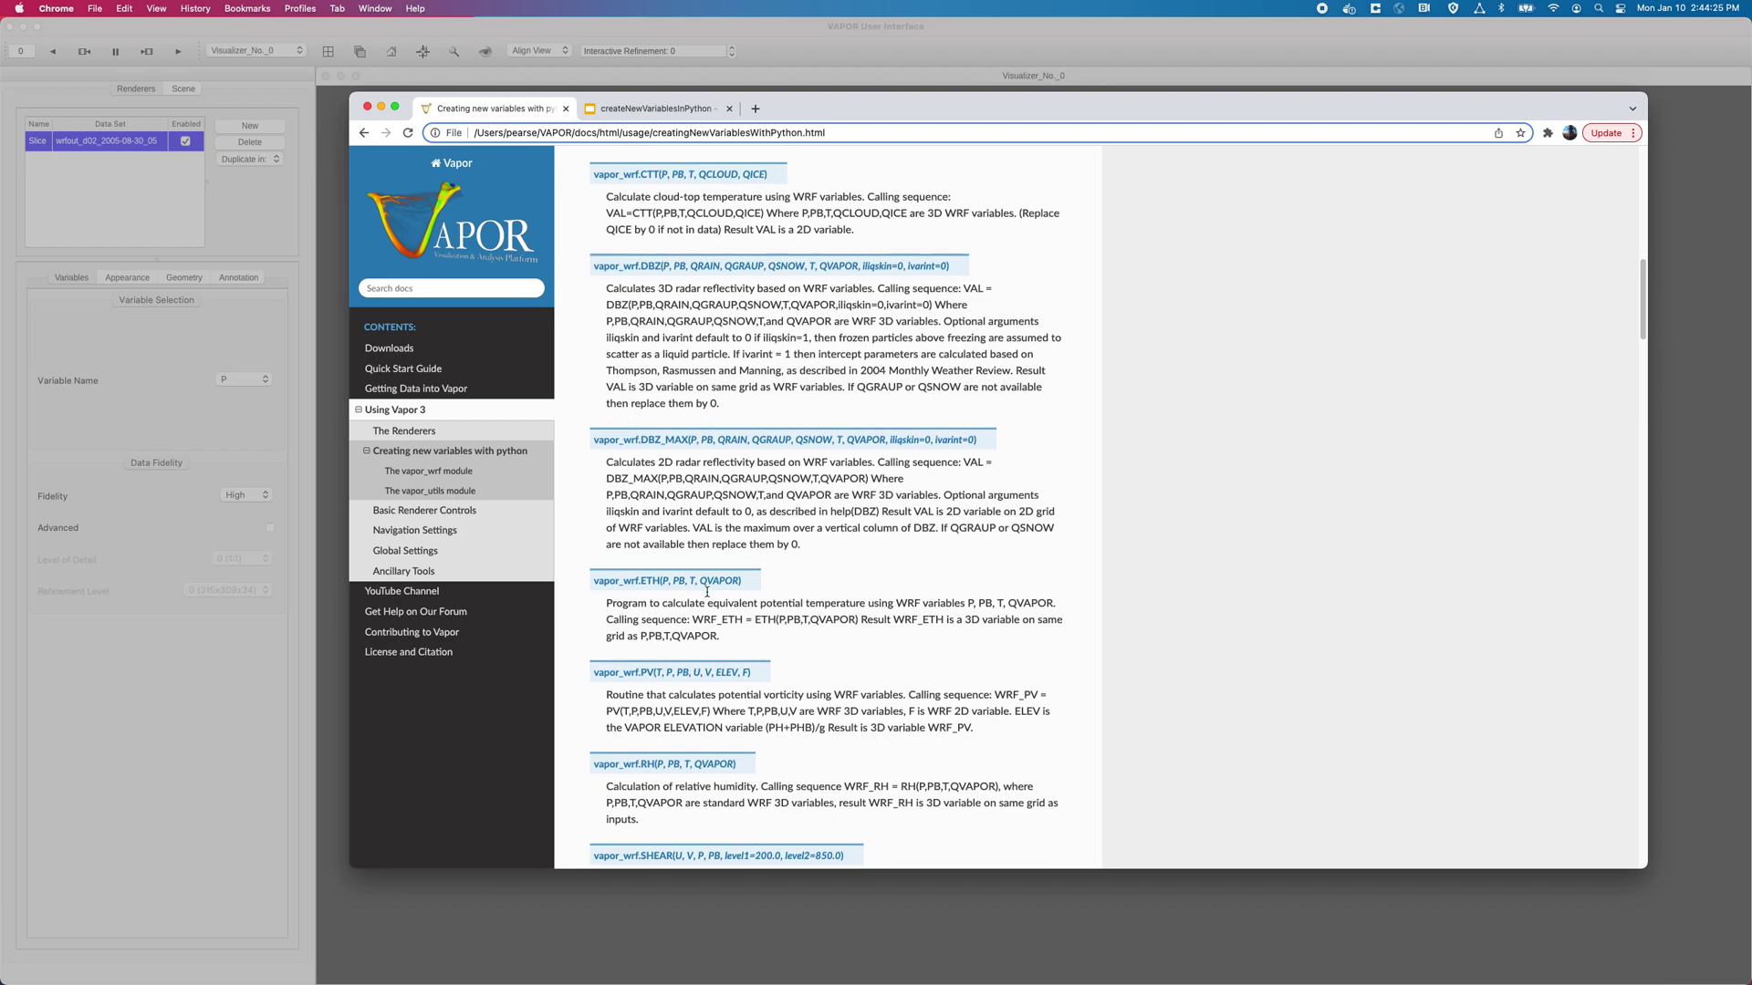
{"action": "scroll", "coordinate": [707, 593], "scroll_direction": "down", "scroll_amount": 4}
{"action": "triple_click", "coordinate": [650, 550]}
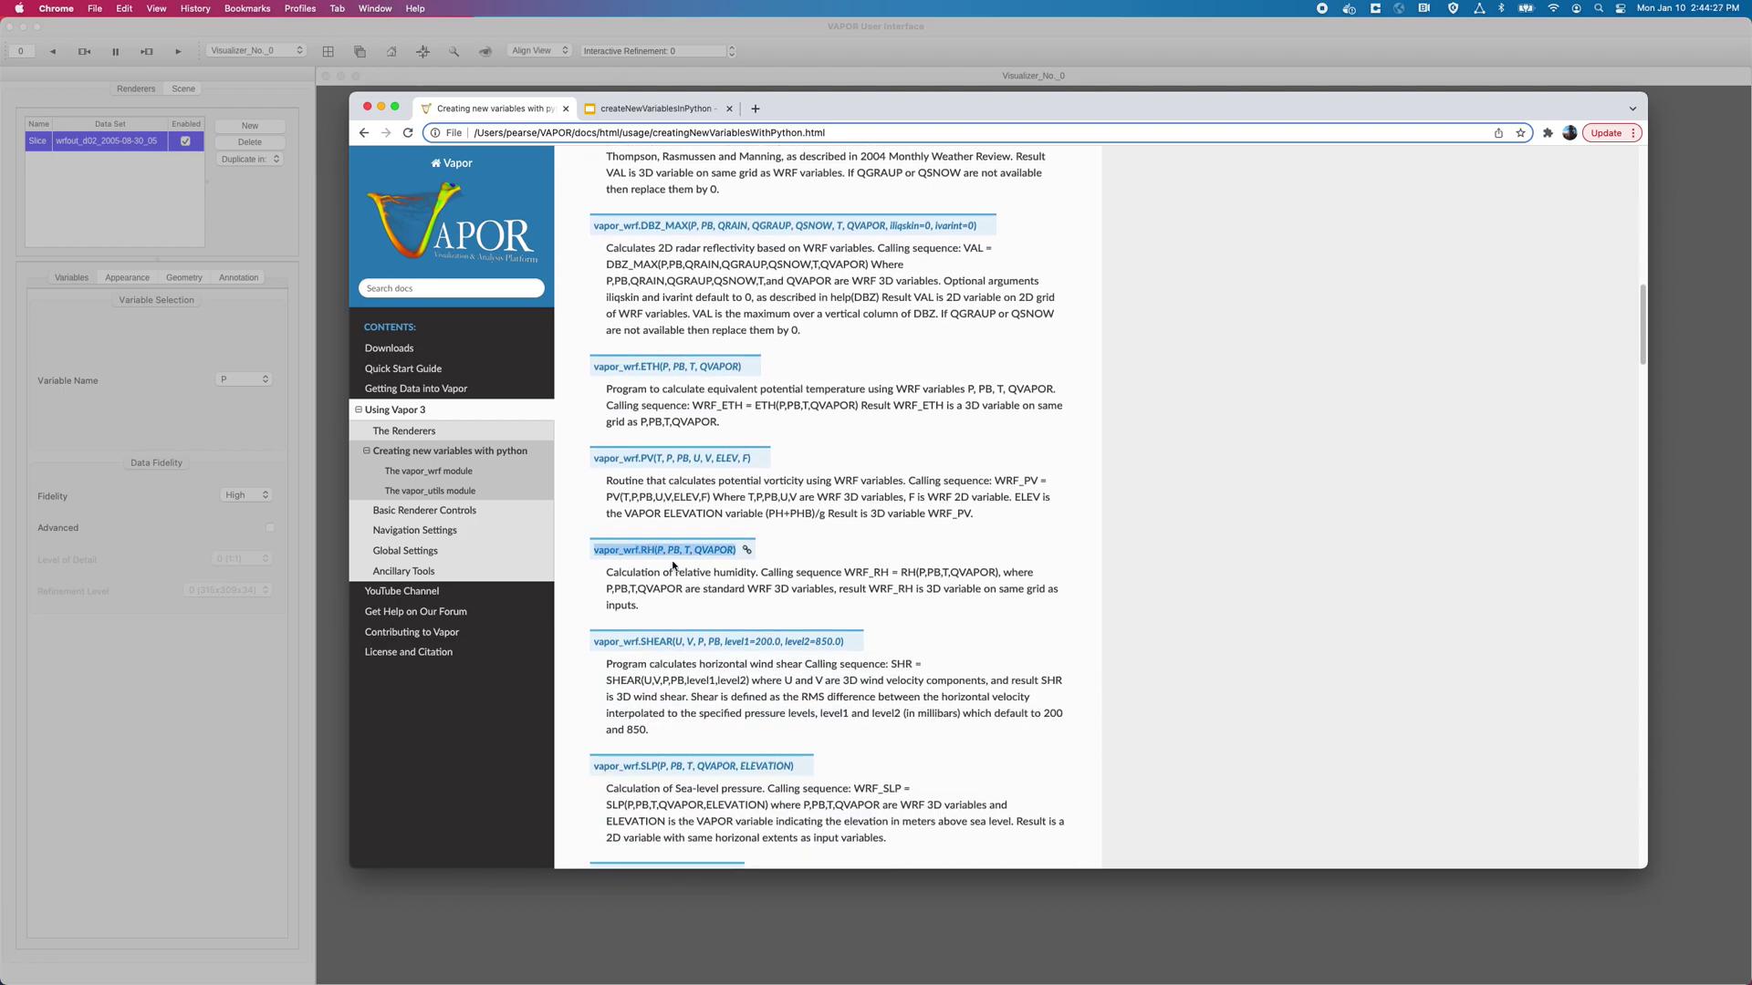
{"action": "left_click", "coordinate": [669, 566]}
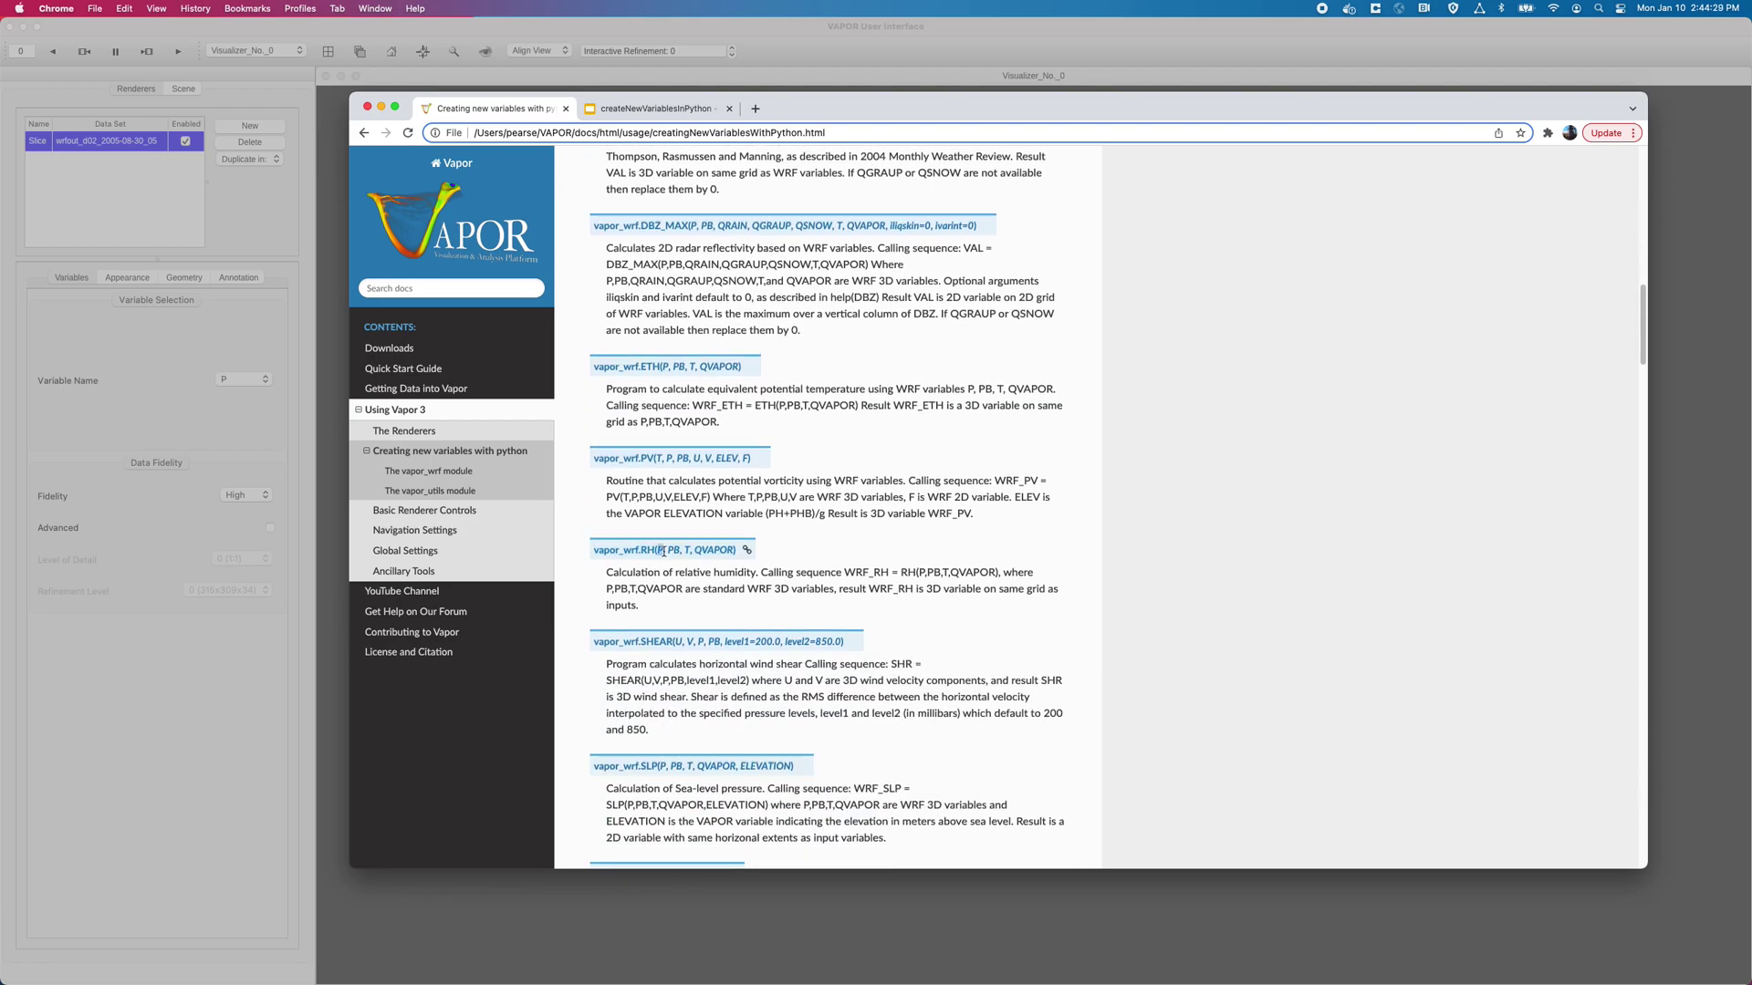
{"action": "double_click", "coordinate": [674, 552]}
{"action": "left_click", "coordinate": [685, 549]}
{"action": "left_click", "coordinate": [708, 553]}
{"action": "left_click_drag", "start_coordinate": [729, 554], "coordinate": [660, 551]}
Enlarge the documentation page to 175% and highlight the RH function's arguments P, PB, T, QVAPOR
{"action": "key", "text": "super+equal"}
{"action": "key", "text": "super+equal"}
{"action": "key", "text": "super+equal"}
{"action": "key", "text": "super+equal"}
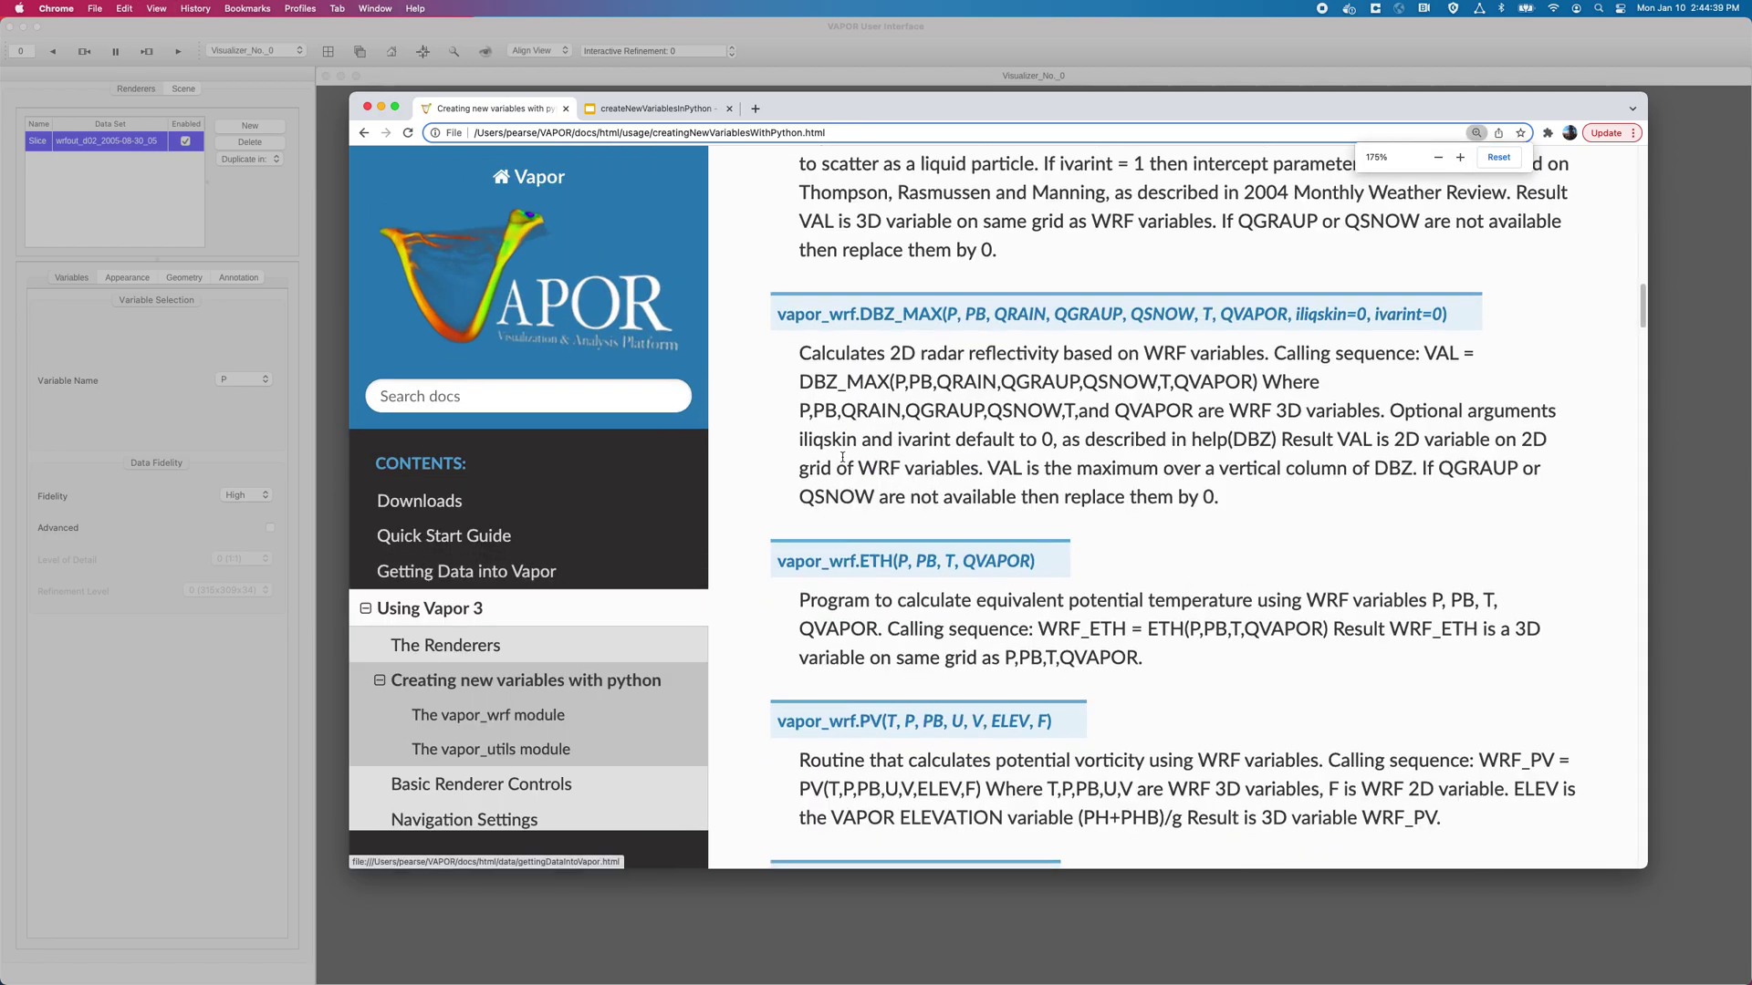
{"action": "scroll", "coordinate": [841, 456], "scroll_direction": "down", "scroll_amount": 3}
{"action": "left_click", "coordinate": [990, 497]}
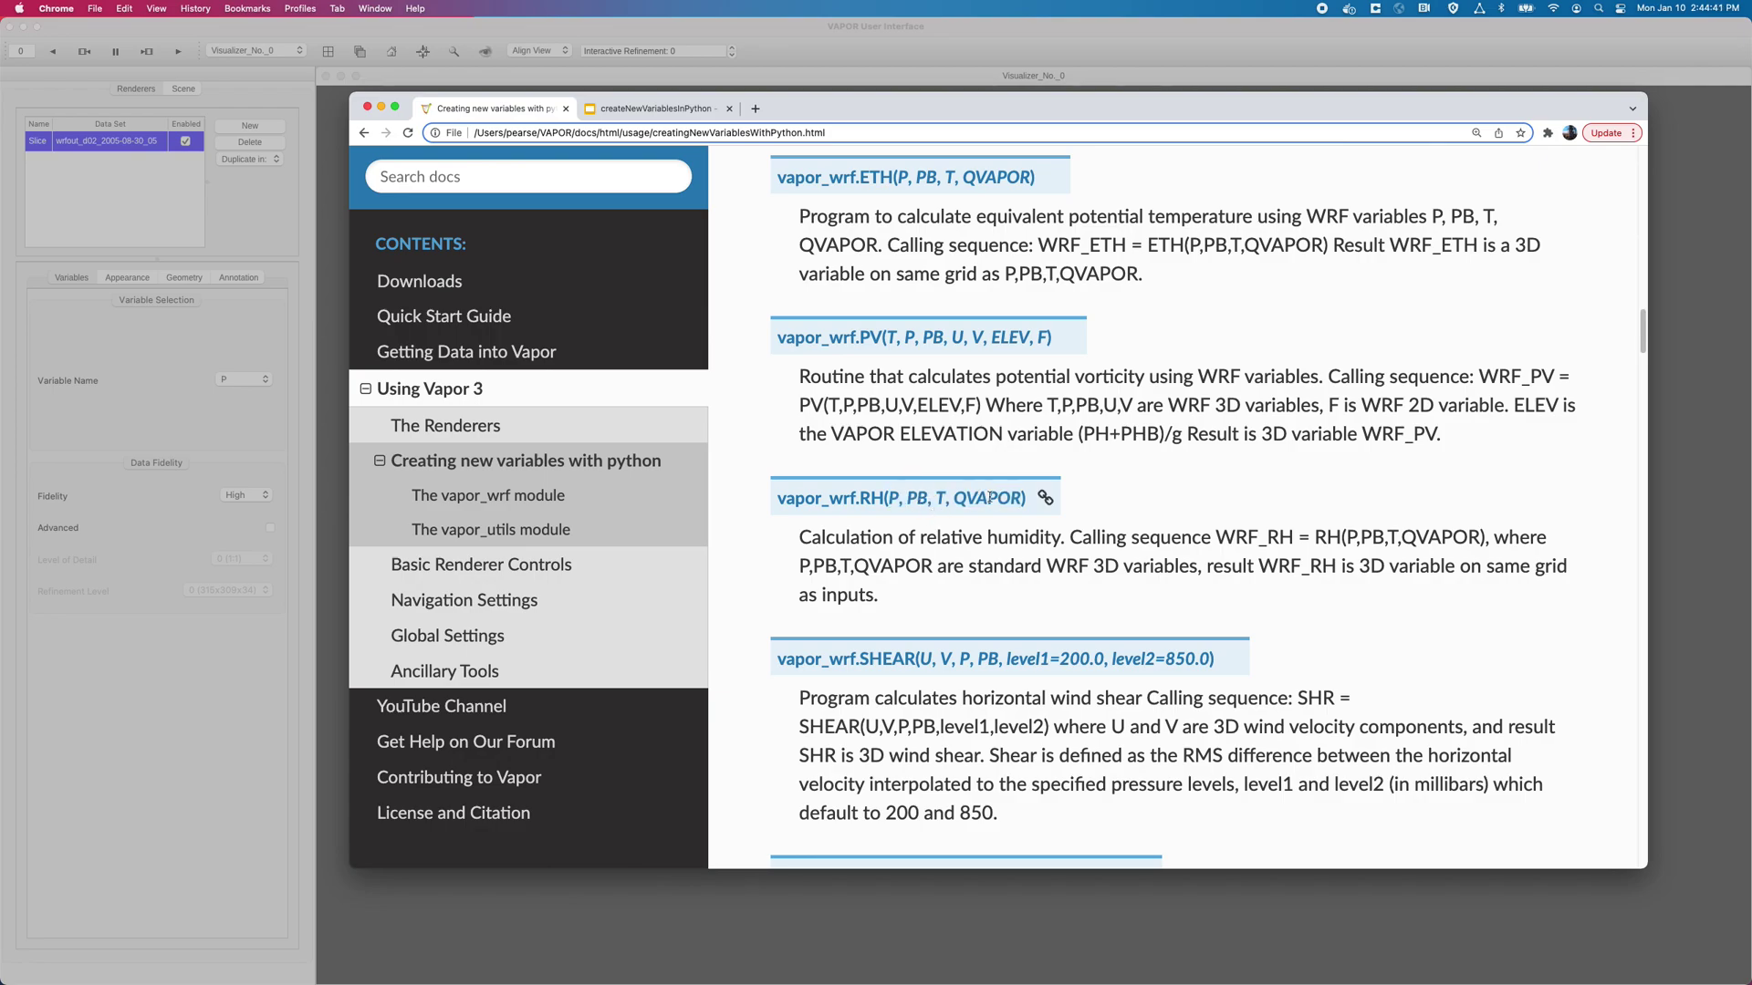
{"action": "left_click_drag", "start_coordinate": [890, 500], "coordinate": [1018, 497]}
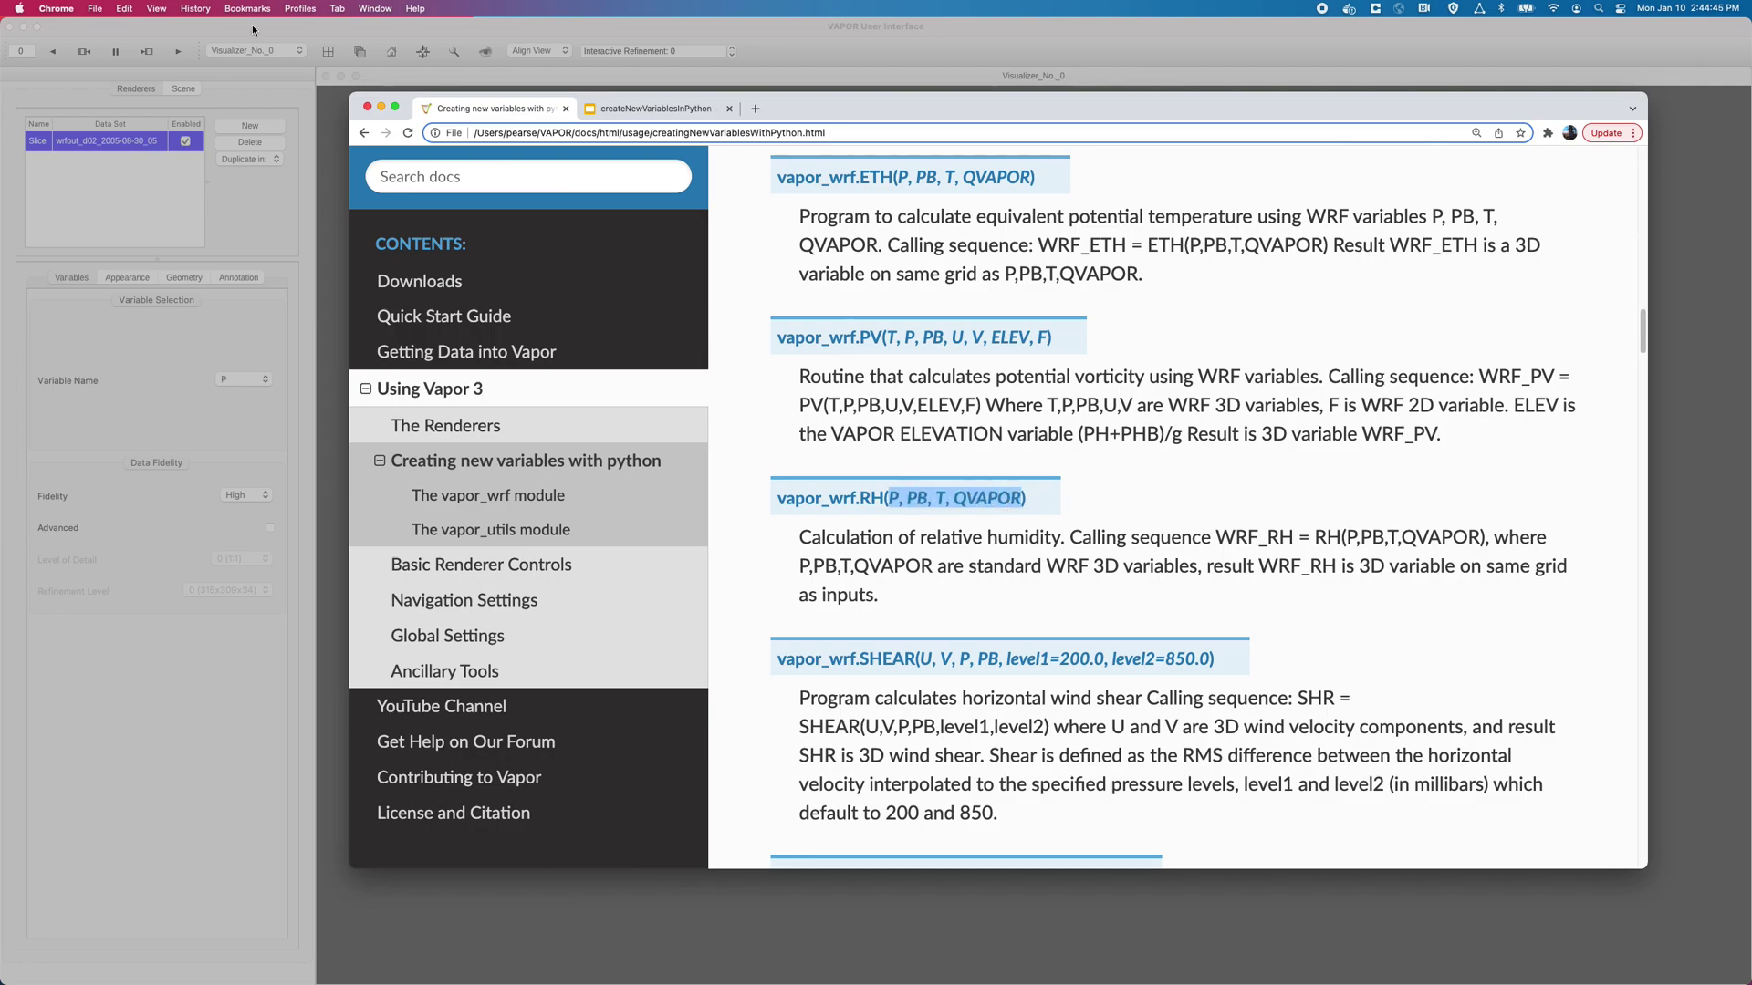
Back in VAPOR, select P, PB, T and QVAPOR as the demo script's 3D input variables and review the input summary
{"action": "left_click", "coordinate": [357, 30]}
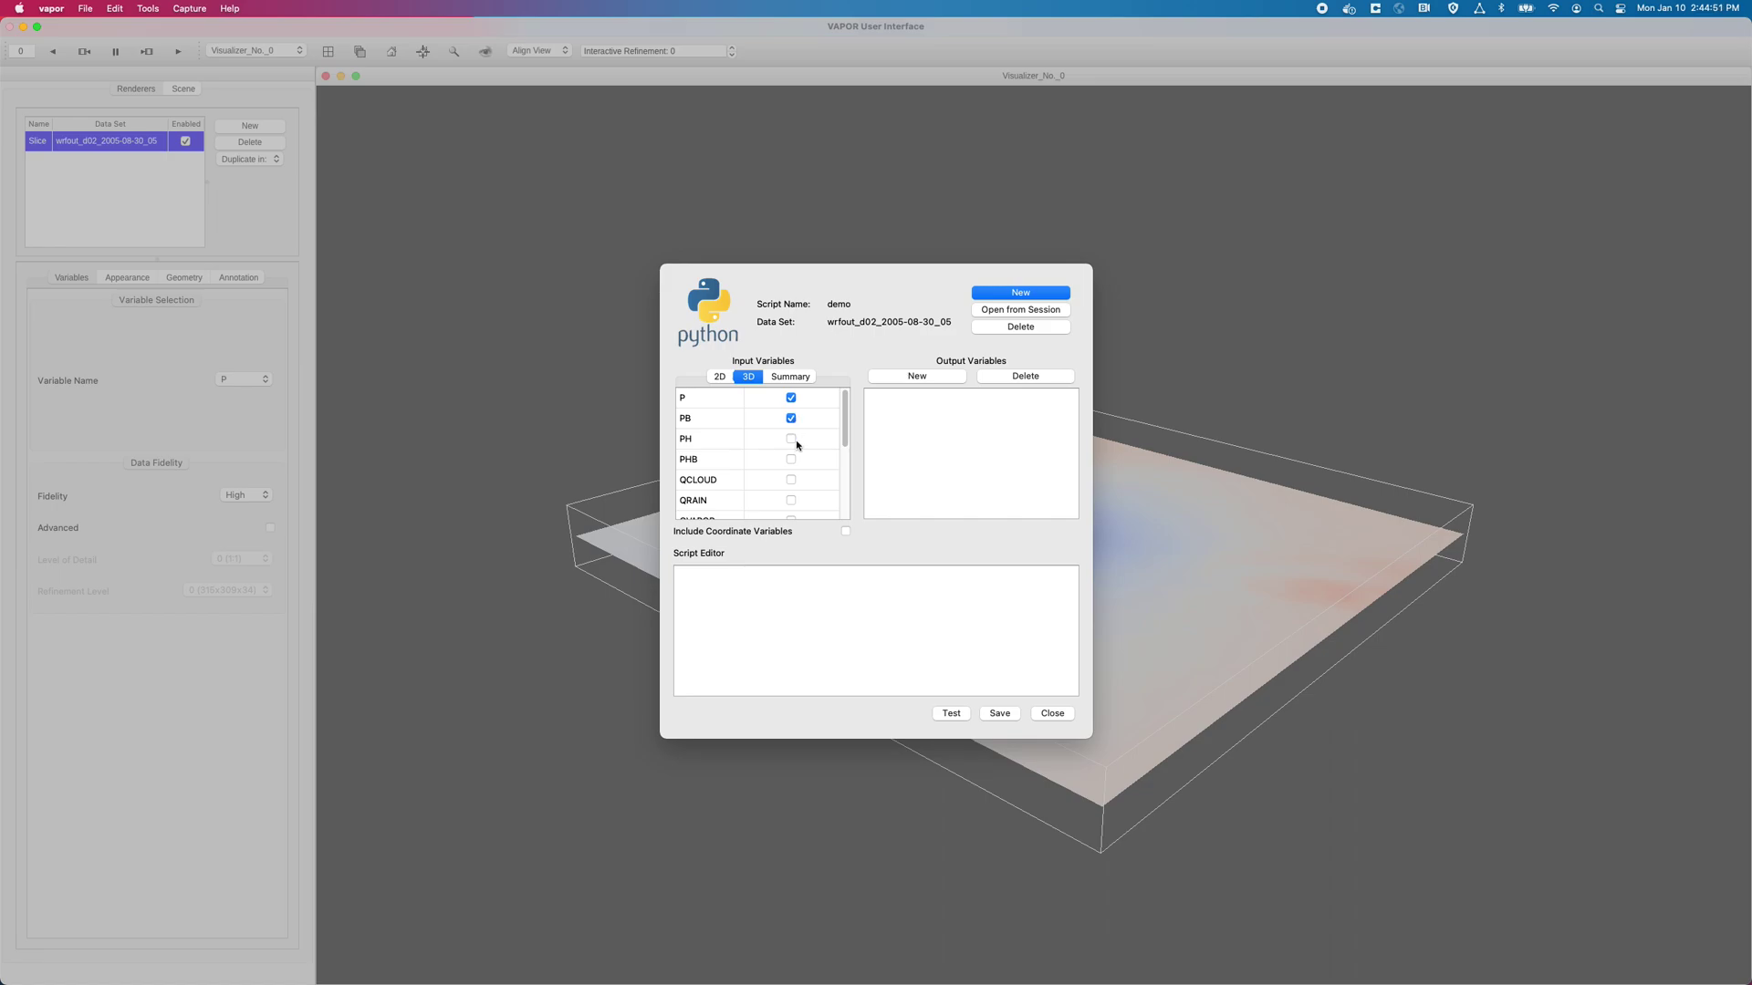
{"action": "scroll", "coordinate": [797, 446], "scroll_direction": "down", "scroll_amount": 5}
{"action": "left_click", "coordinate": [790, 426]}
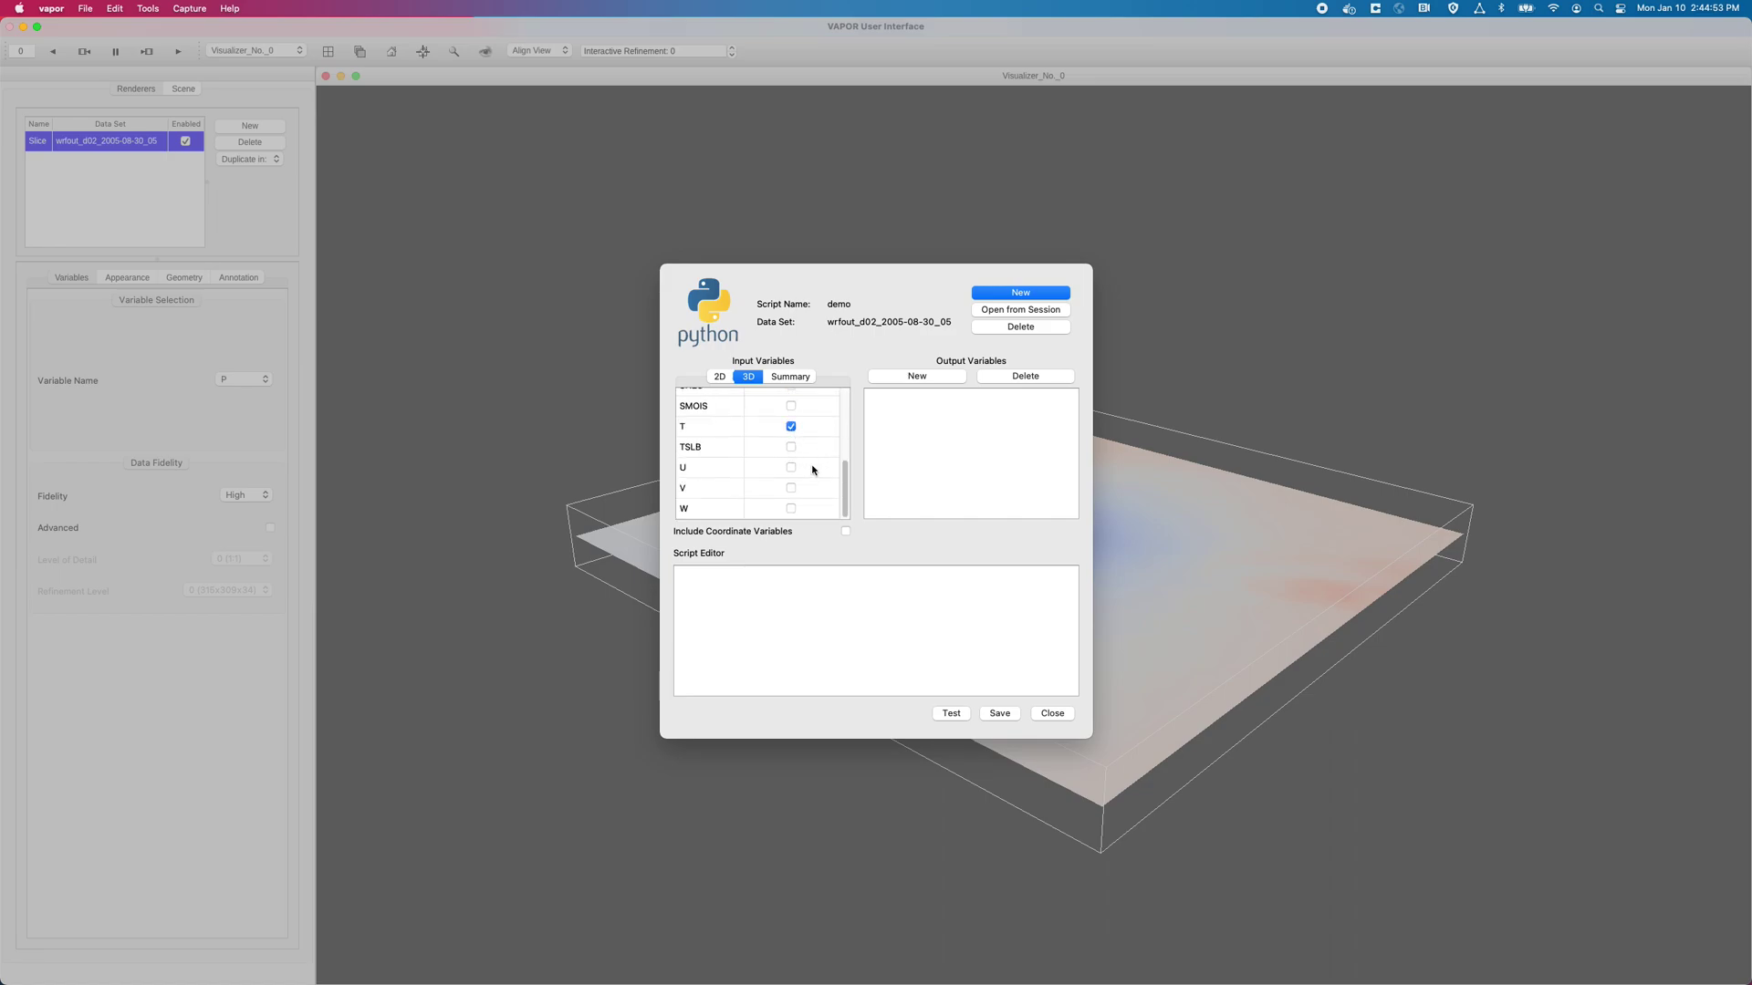
{"action": "scroll", "coordinate": [804, 466], "scroll_direction": "up", "scroll_amount": 3}
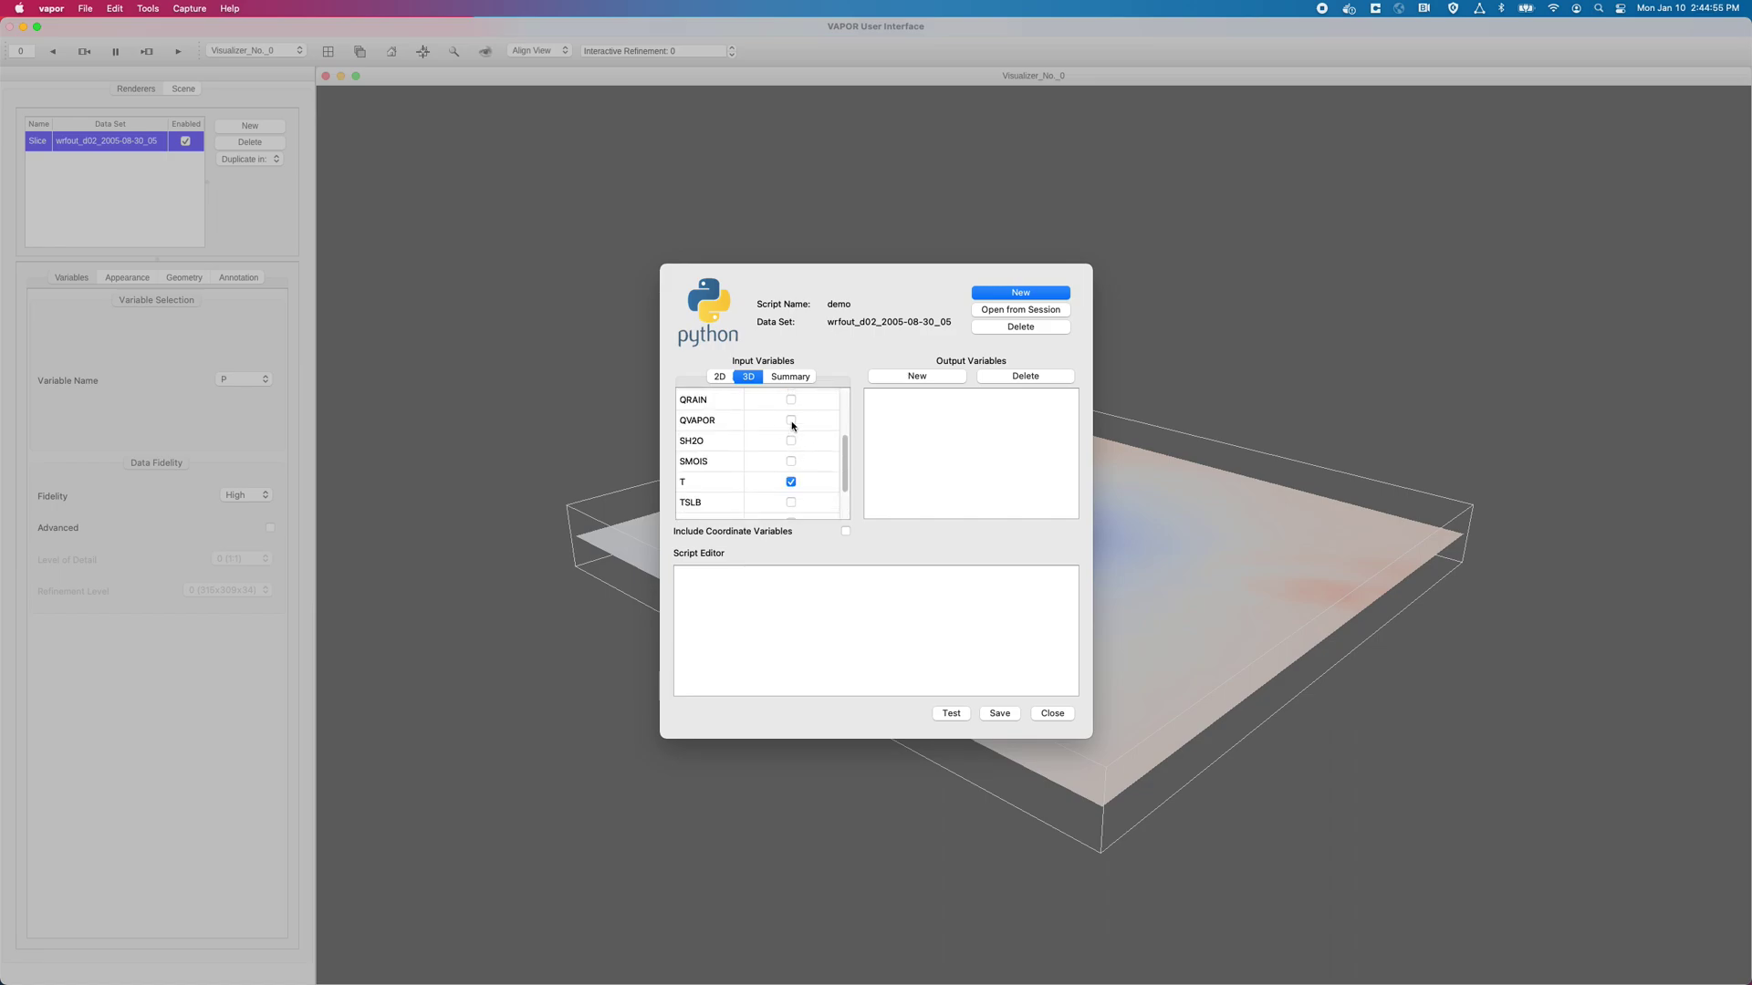
{"action": "left_click", "coordinate": [791, 421]}
{"action": "left_click", "coordinate": [792, 377]}
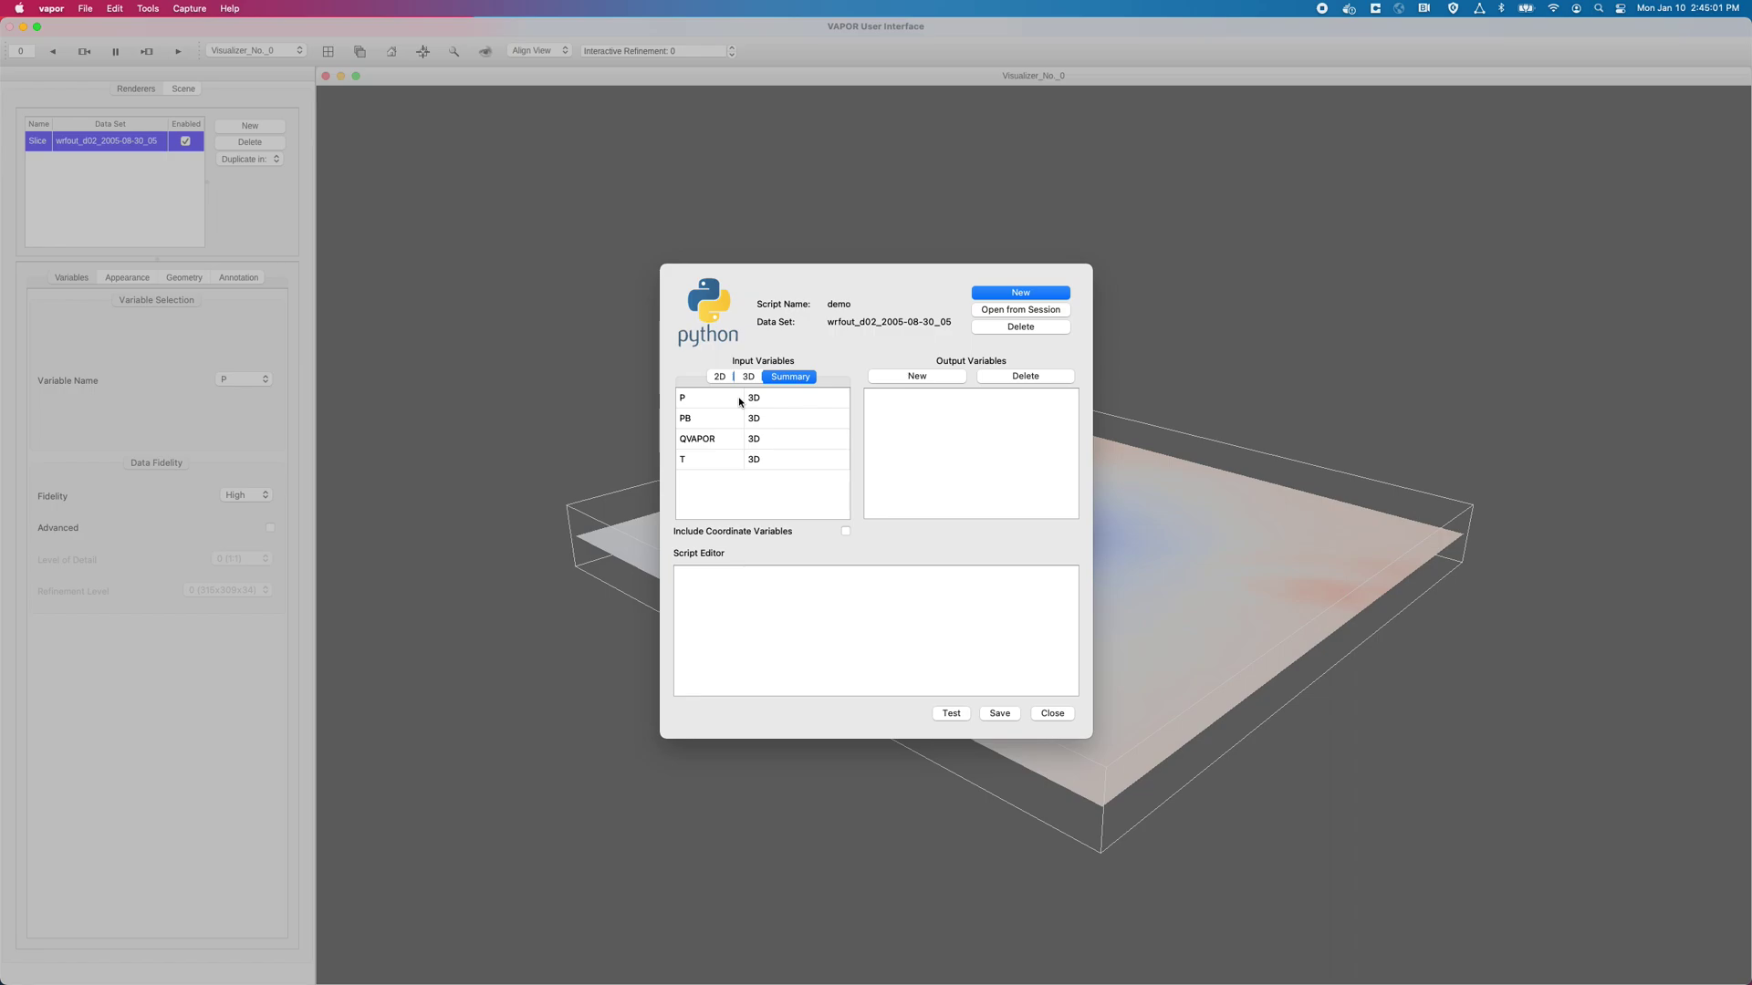
Create an output variable named rh on the west_eastxsouth_northxbottom_top grid
{"action": "left_click", "coordinate": [908, 376]}
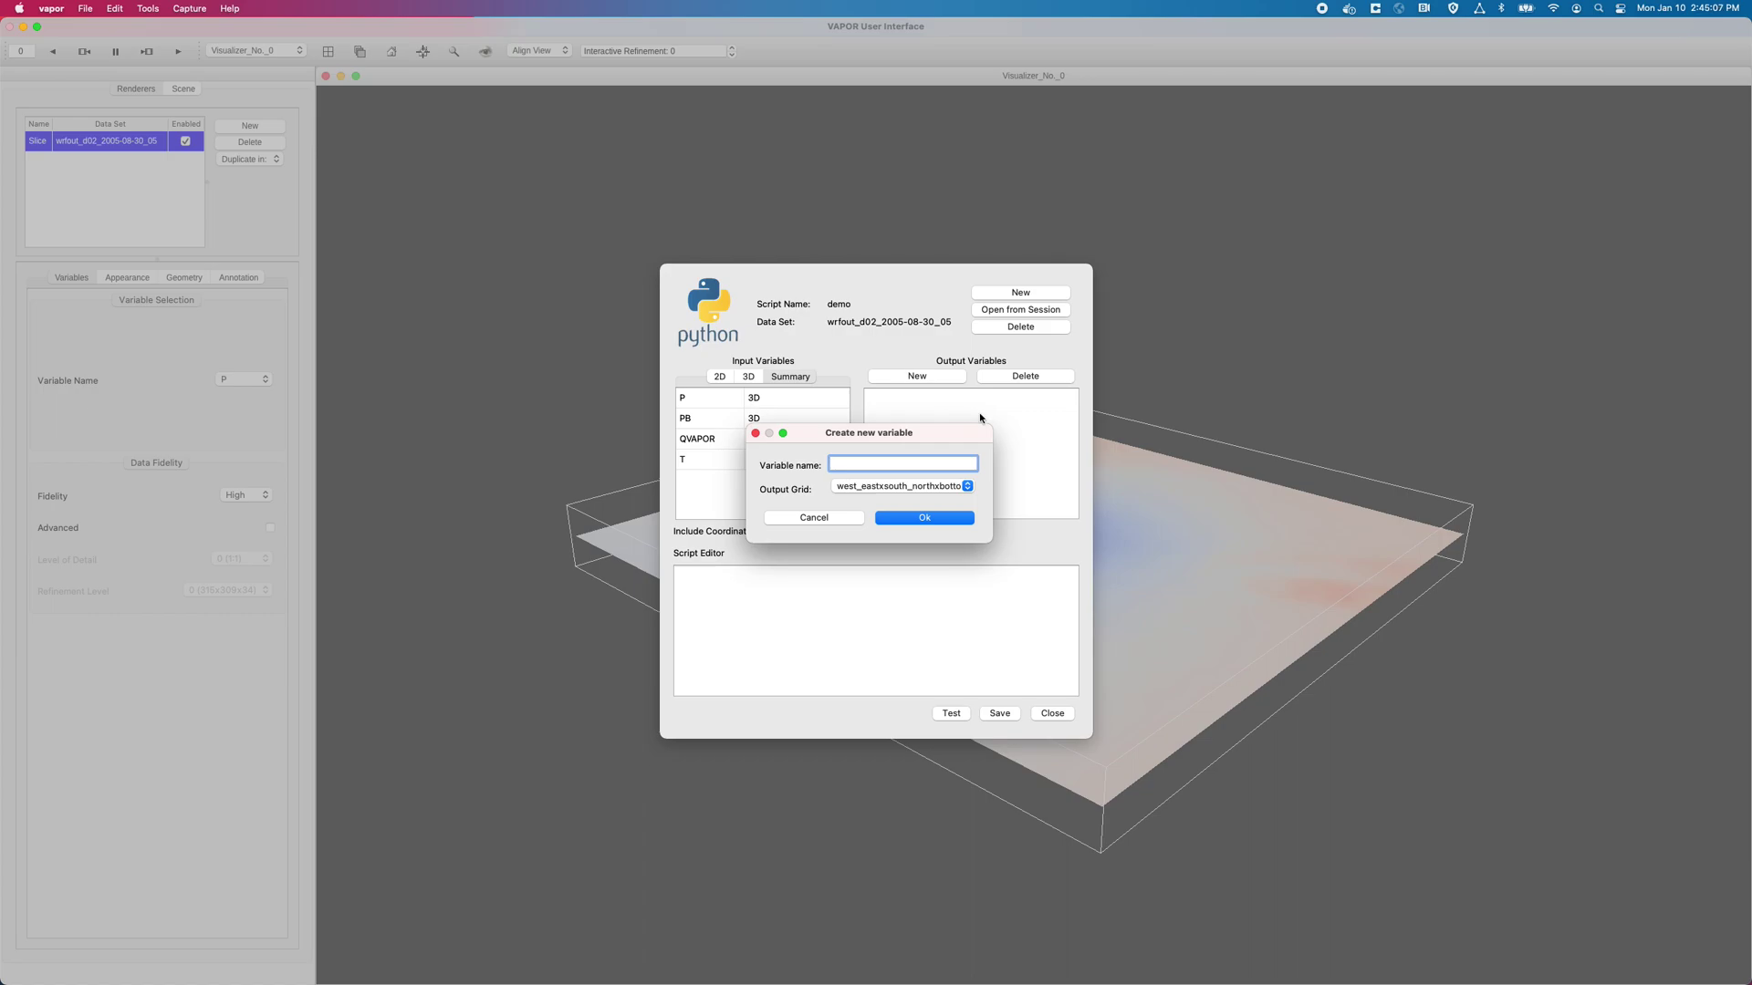
{"action": "type", "text": "rh"}
{"action": "left_click", "coordinate": [958, 486]}
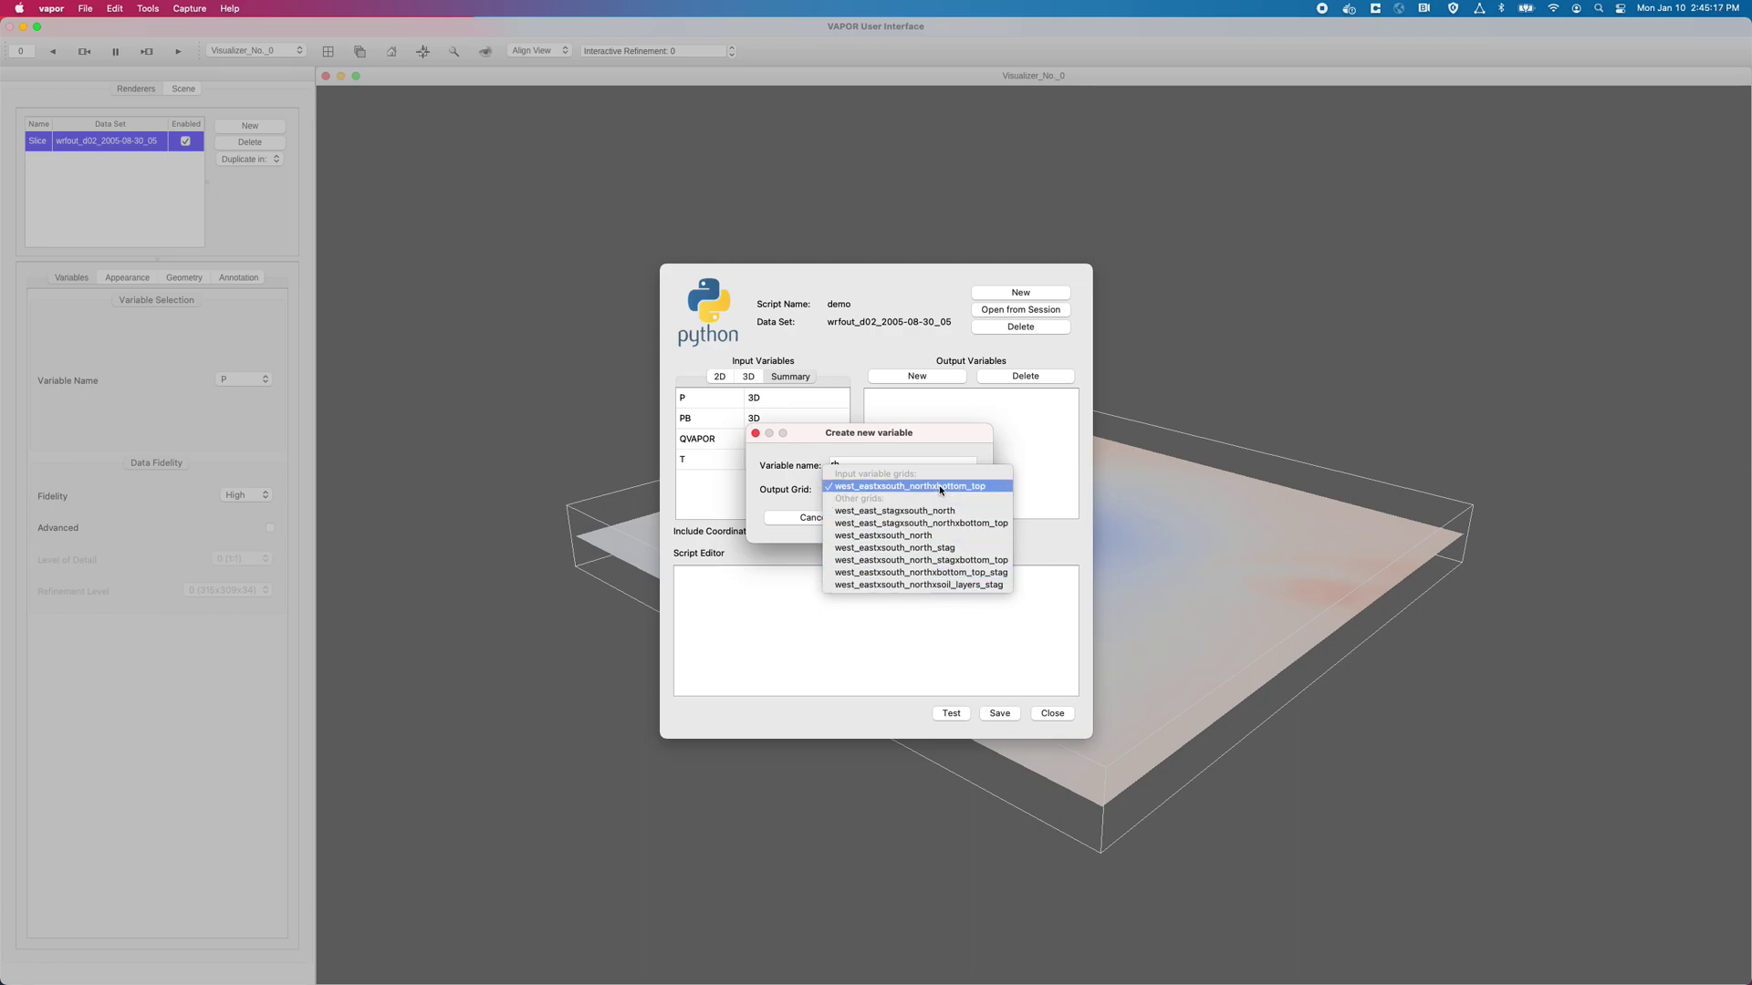
{"action": "left_click", "coordinate": [848, 486]}
{"action": "left_click", "coordinate": [847, 490]}
{"action": "left_click", "coordinate": [874, 483]}
{"action": "left_click", "coordinate": [923, 517]}
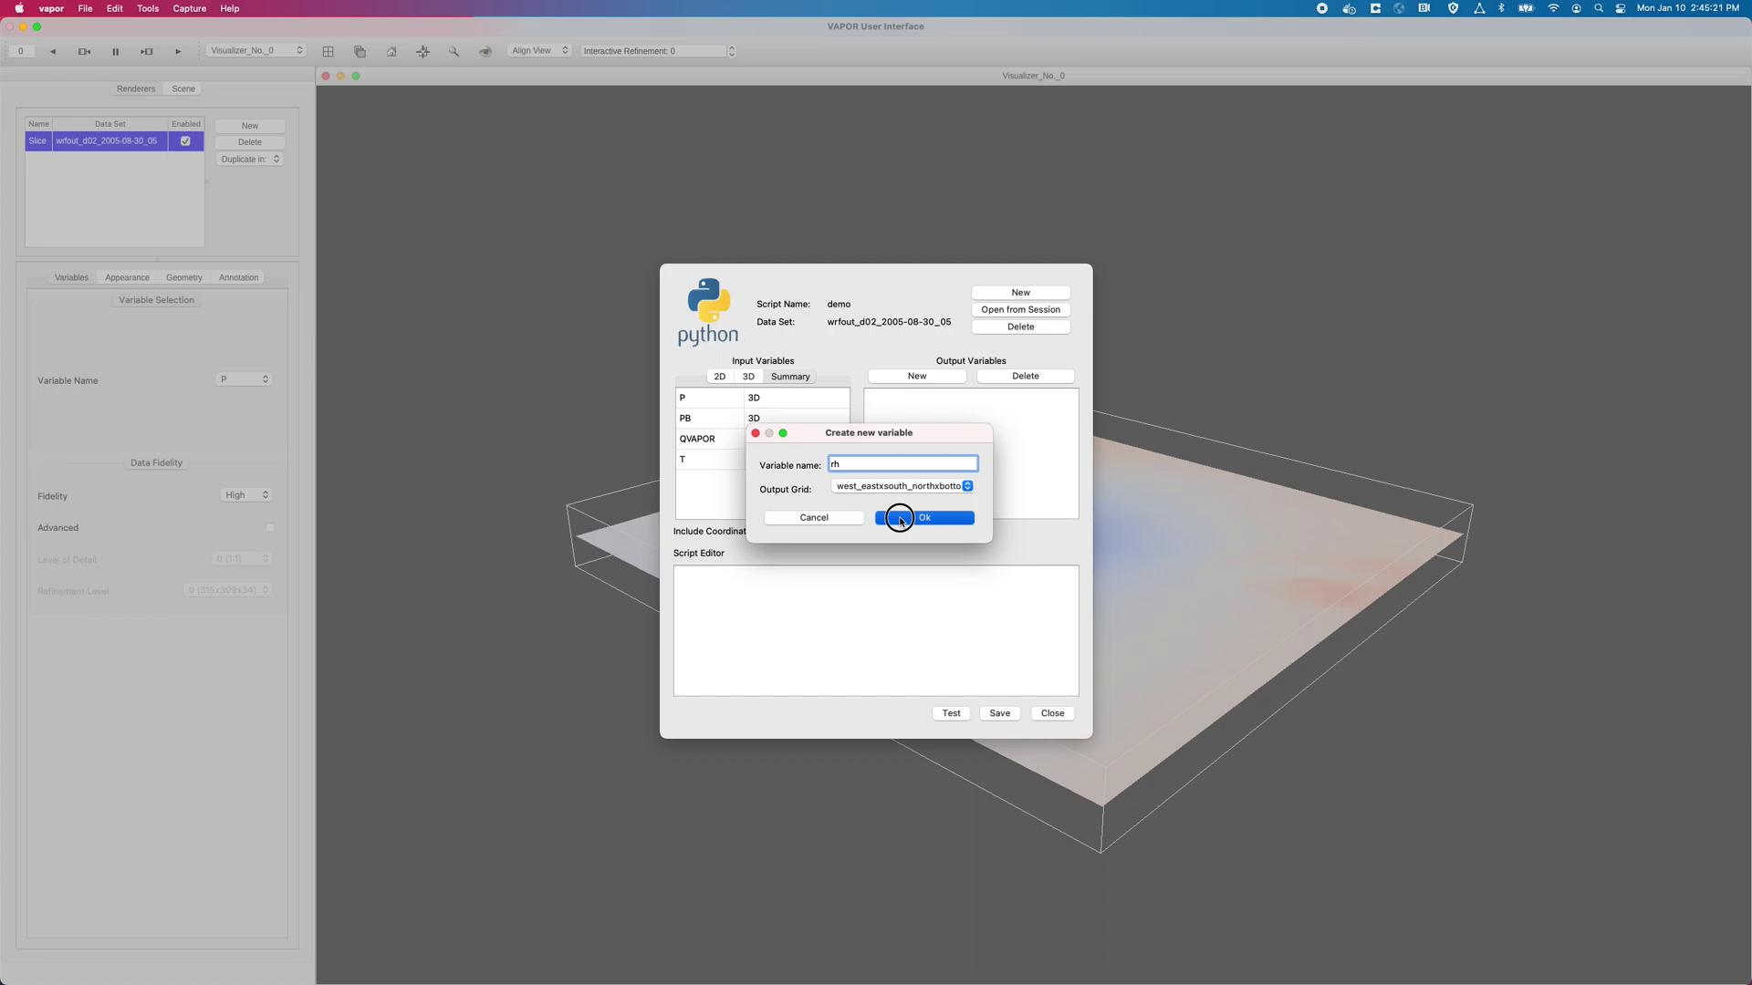
Write the script lines "from vapor_wrf import *" and "rh = RH(P,PB,T,QVAPOR)", checking the module name in the VAPOR documentation
{"action": "left_click", "coordinate": [869, 603]}
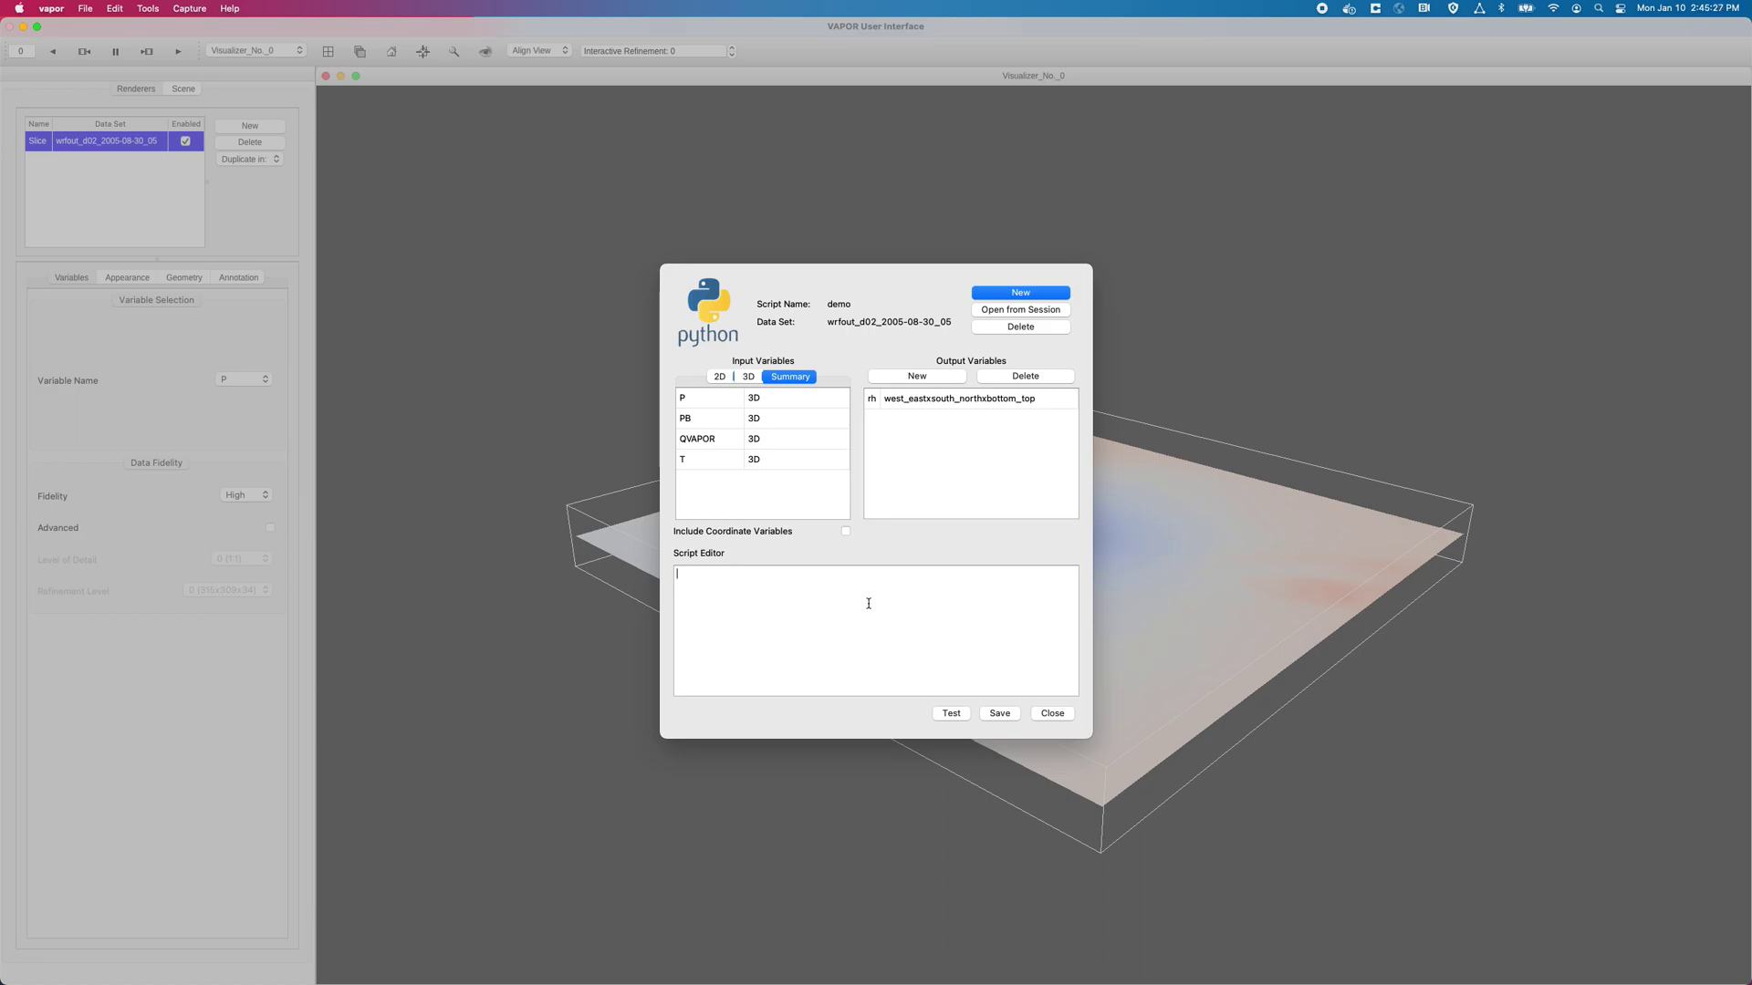
{"action": "type", "text": "from vapor_wrf"}
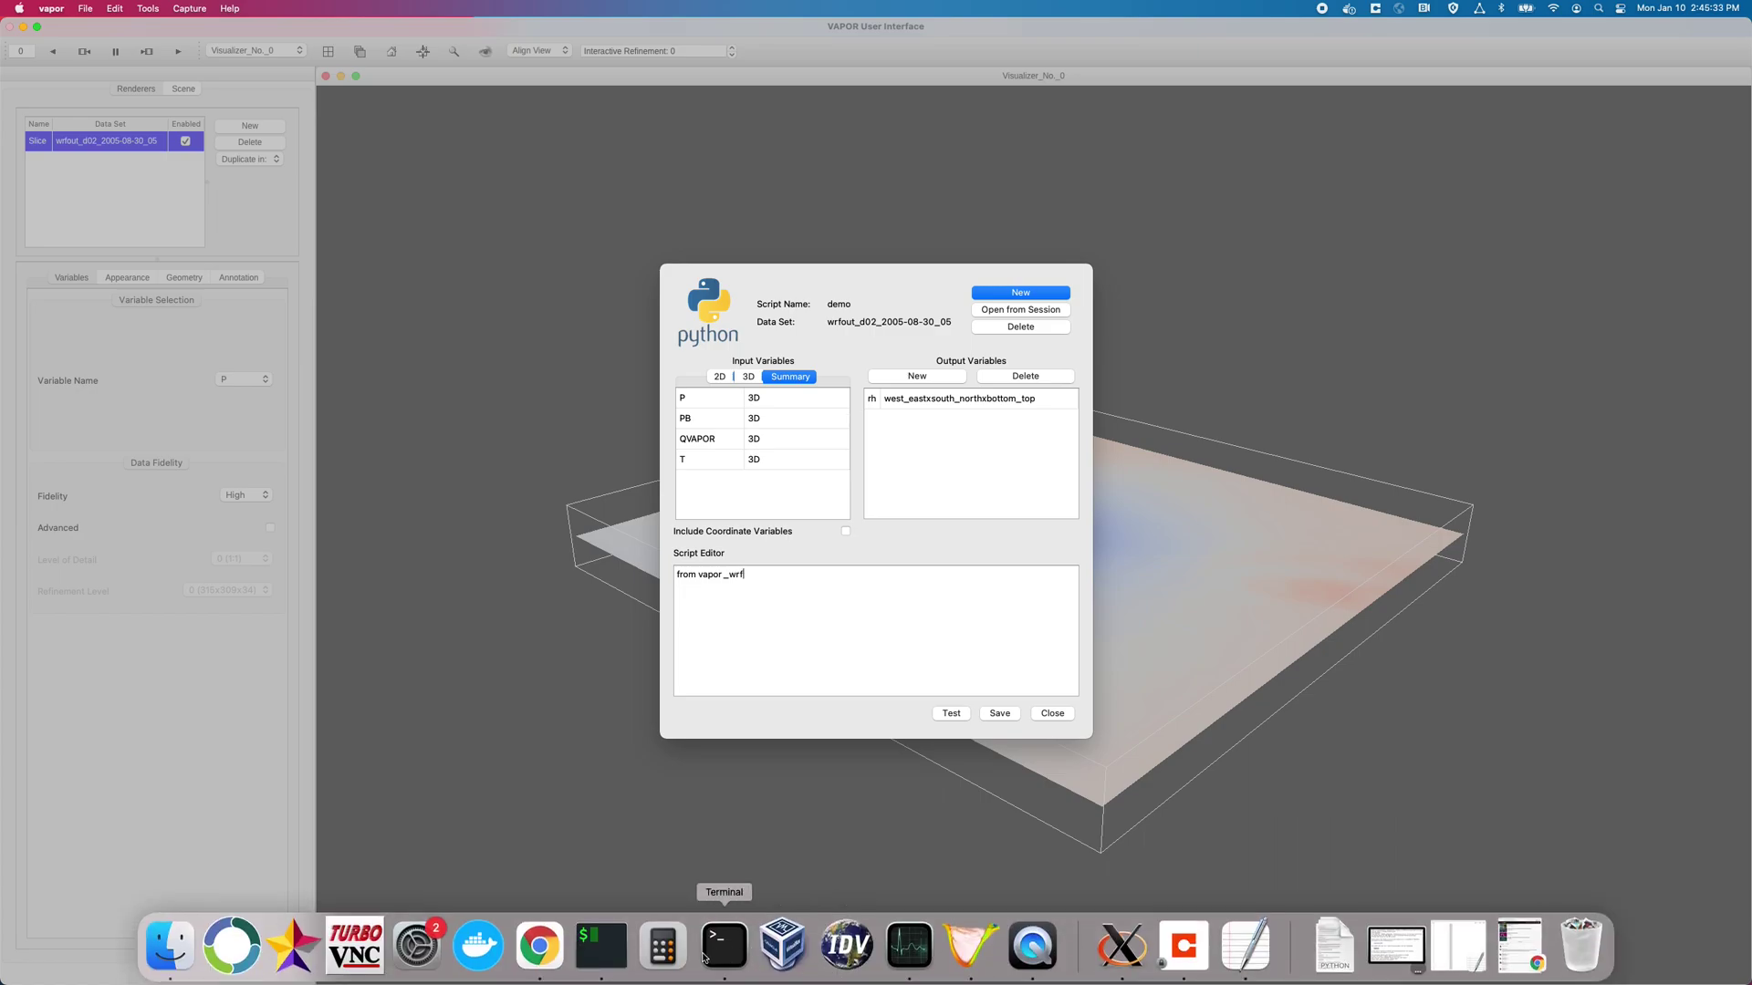
{"action": "left_click", "coordinate": [536, 950]}
{"action": "left_click_drag", "start_coordinate": [778, 499], "coordinate": [856, 498]}
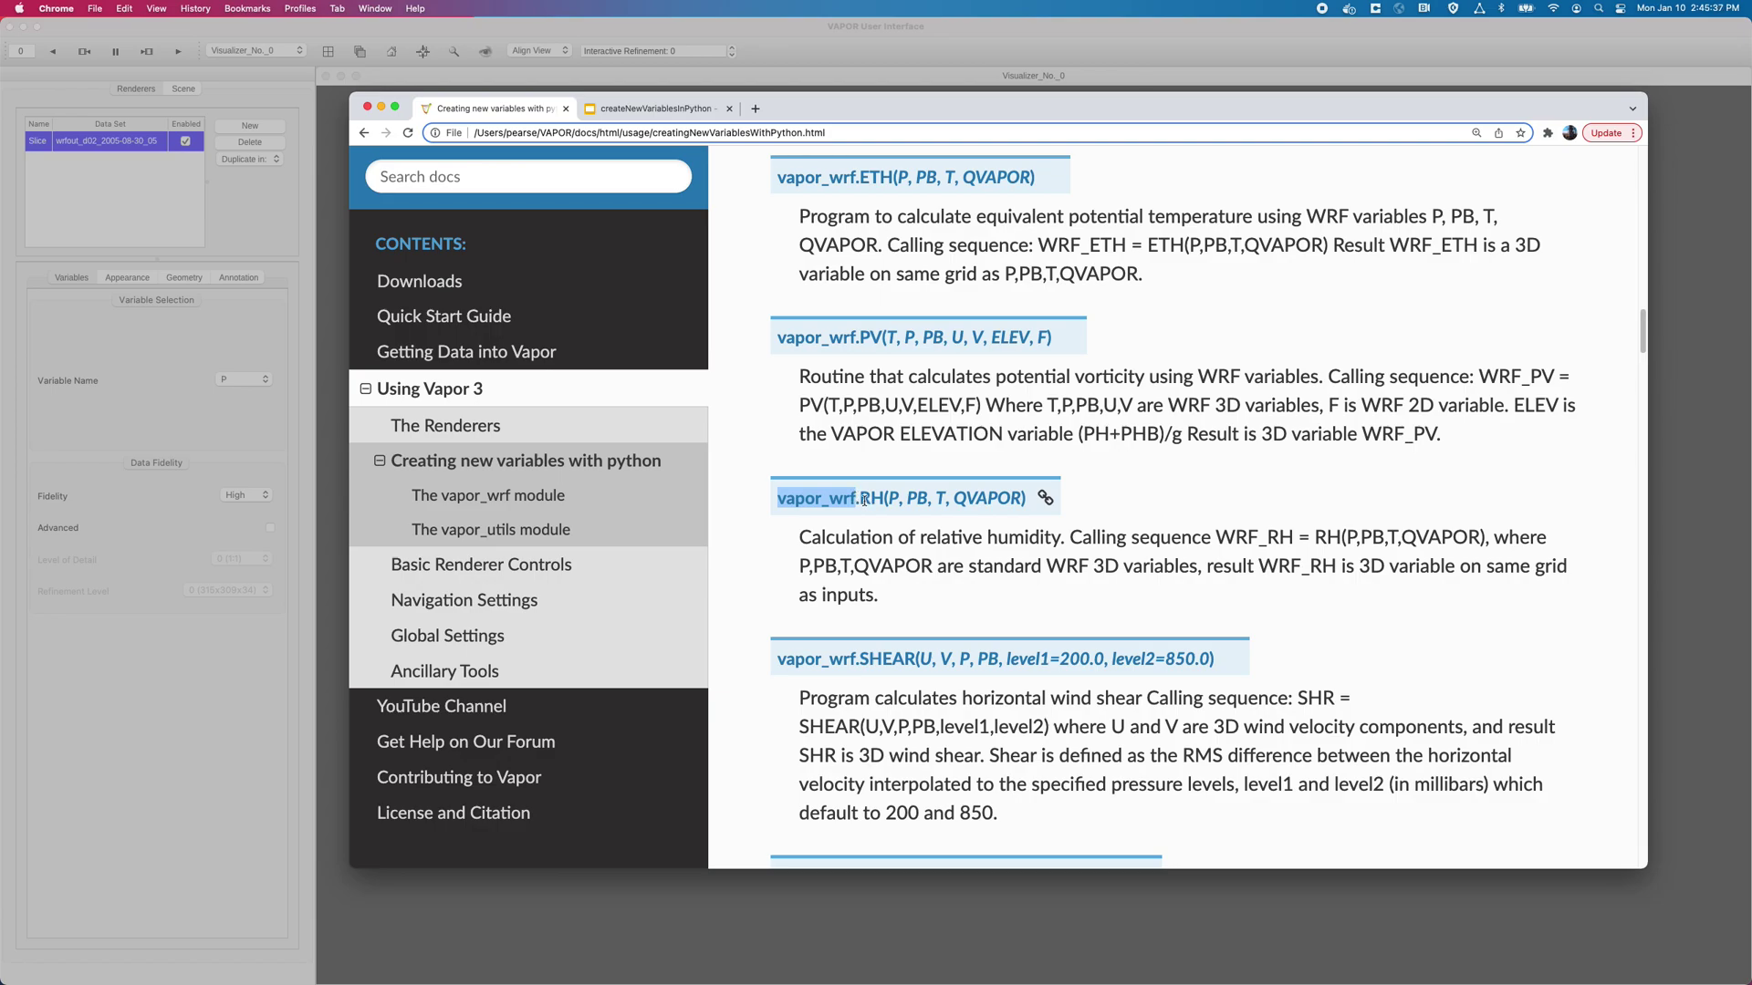
{"action": "left_click", "coordinate": [325, 400]}
{"action": "type", "text": "im"}
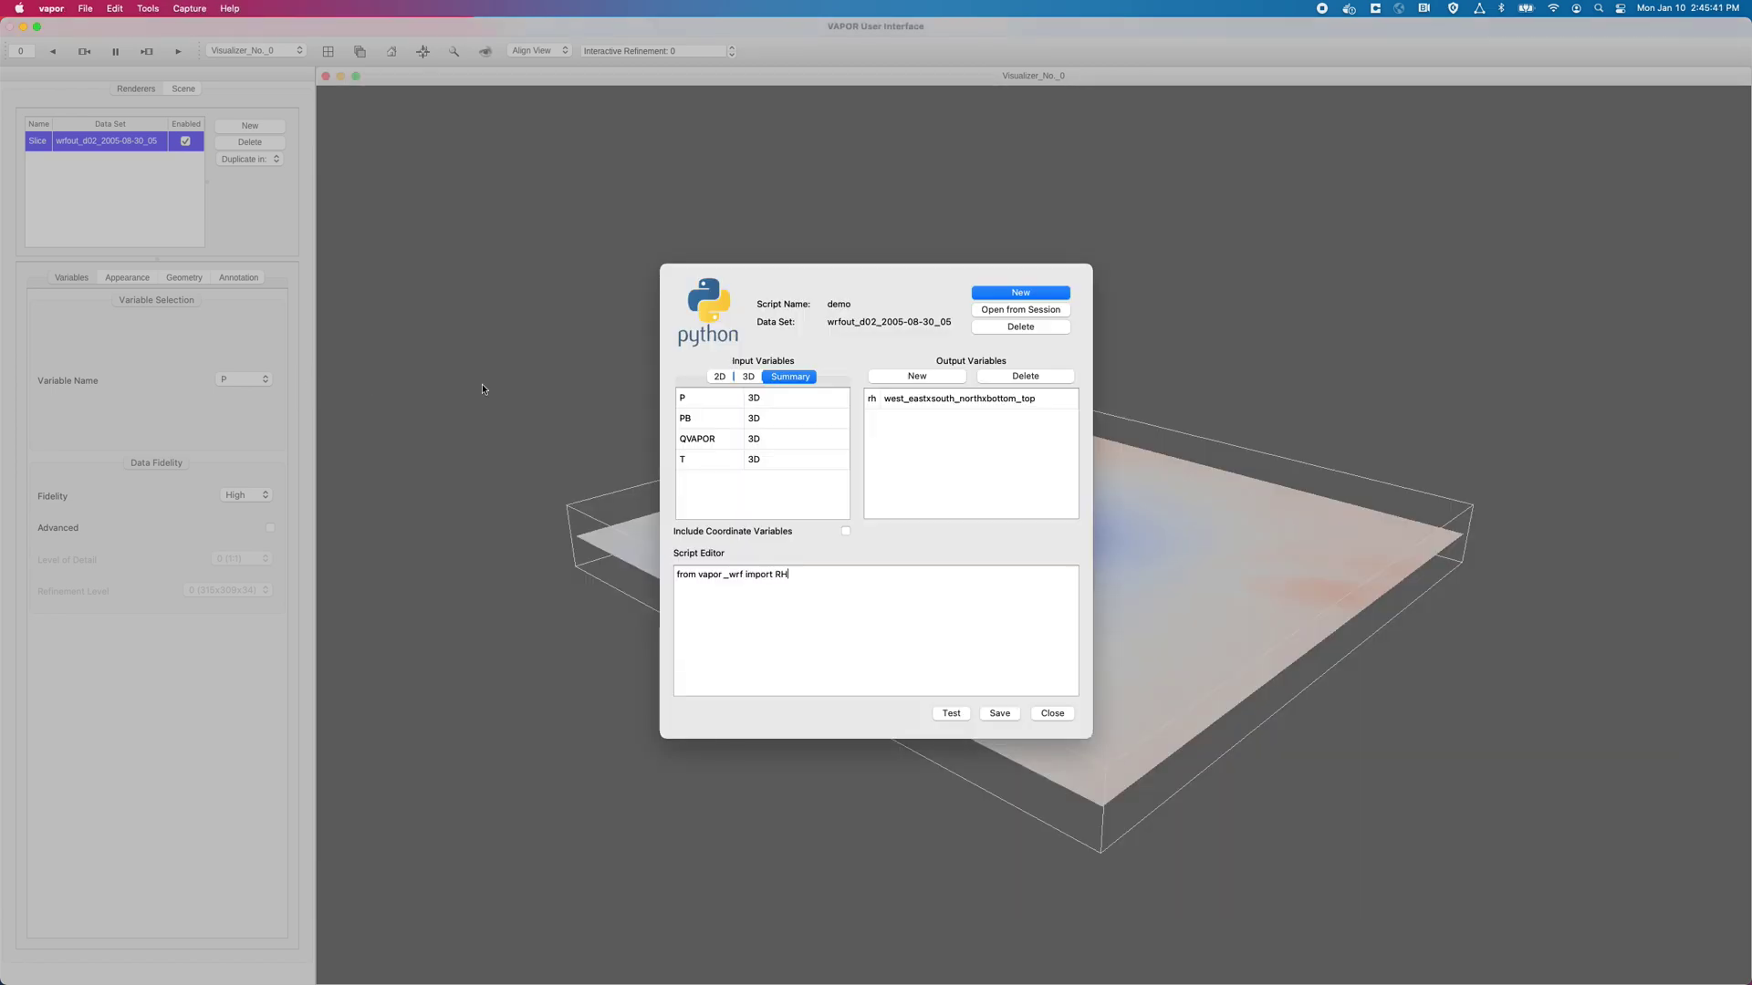
{"action": "type", "text": "port RH"}
{"action": "key", "text": "Return"}
{"action": "type", "text": "(P,PB,T,QVAPOR)"}
{"action": "left_click", "coordinate": [538, 944]}
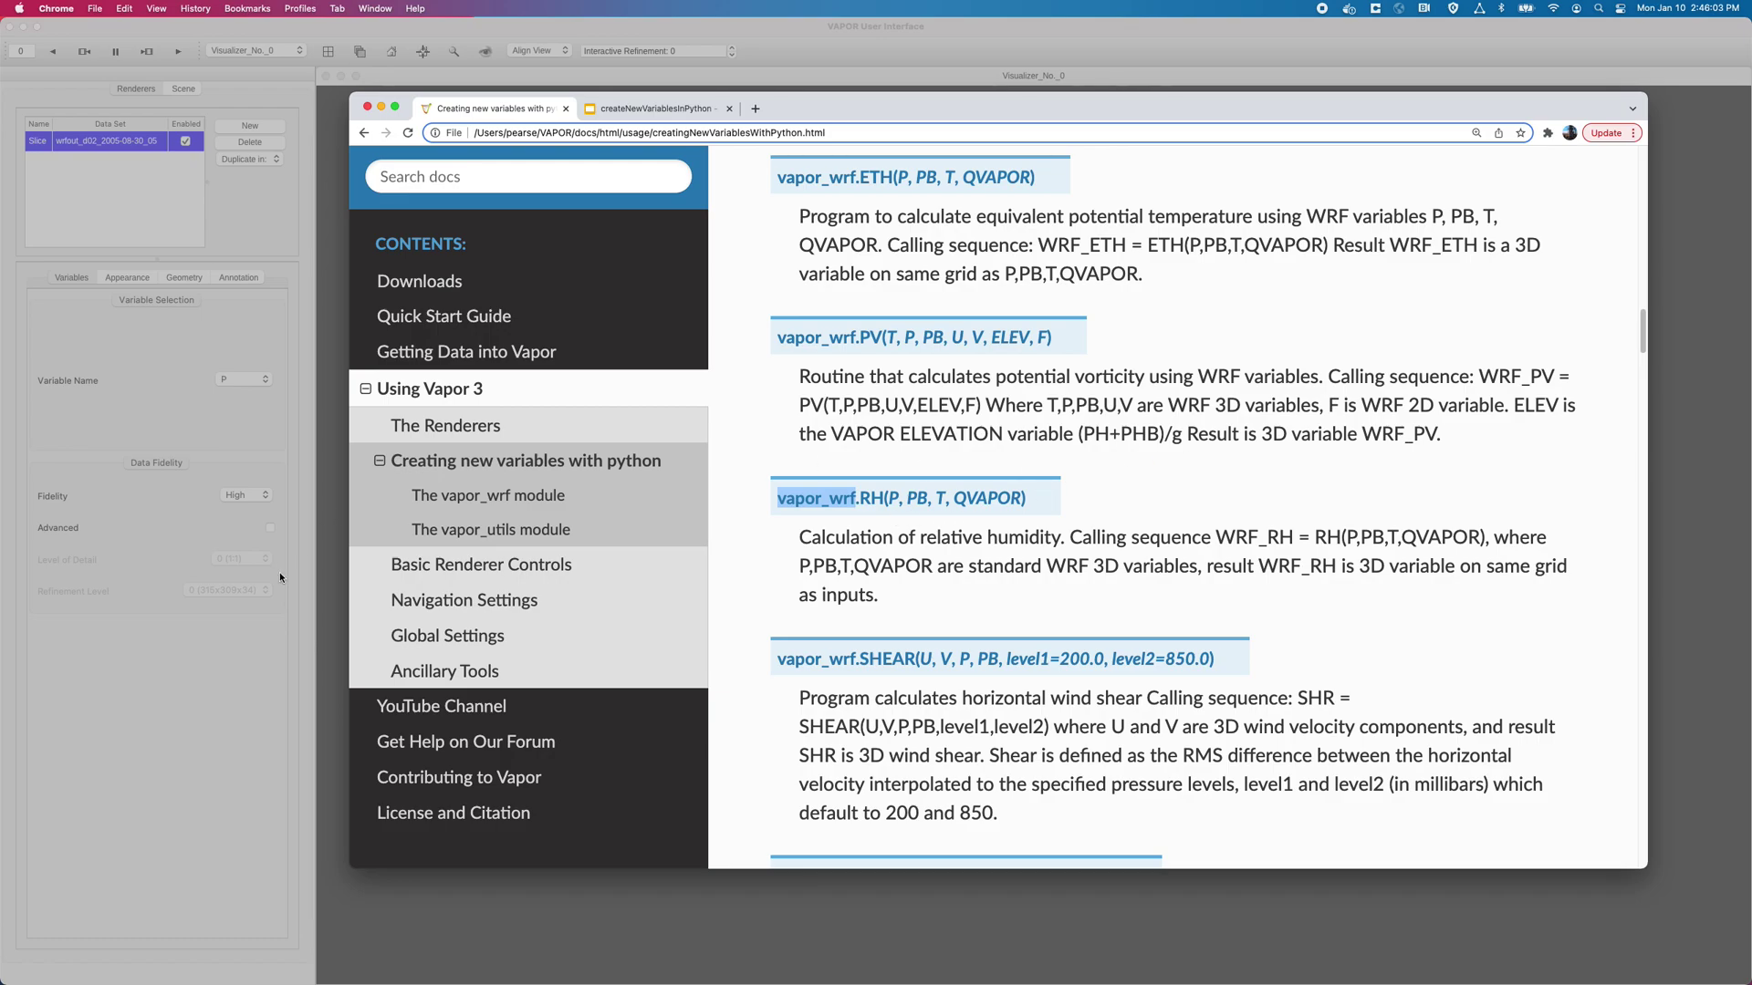
{"action": "key", "text": "super+Tab"}
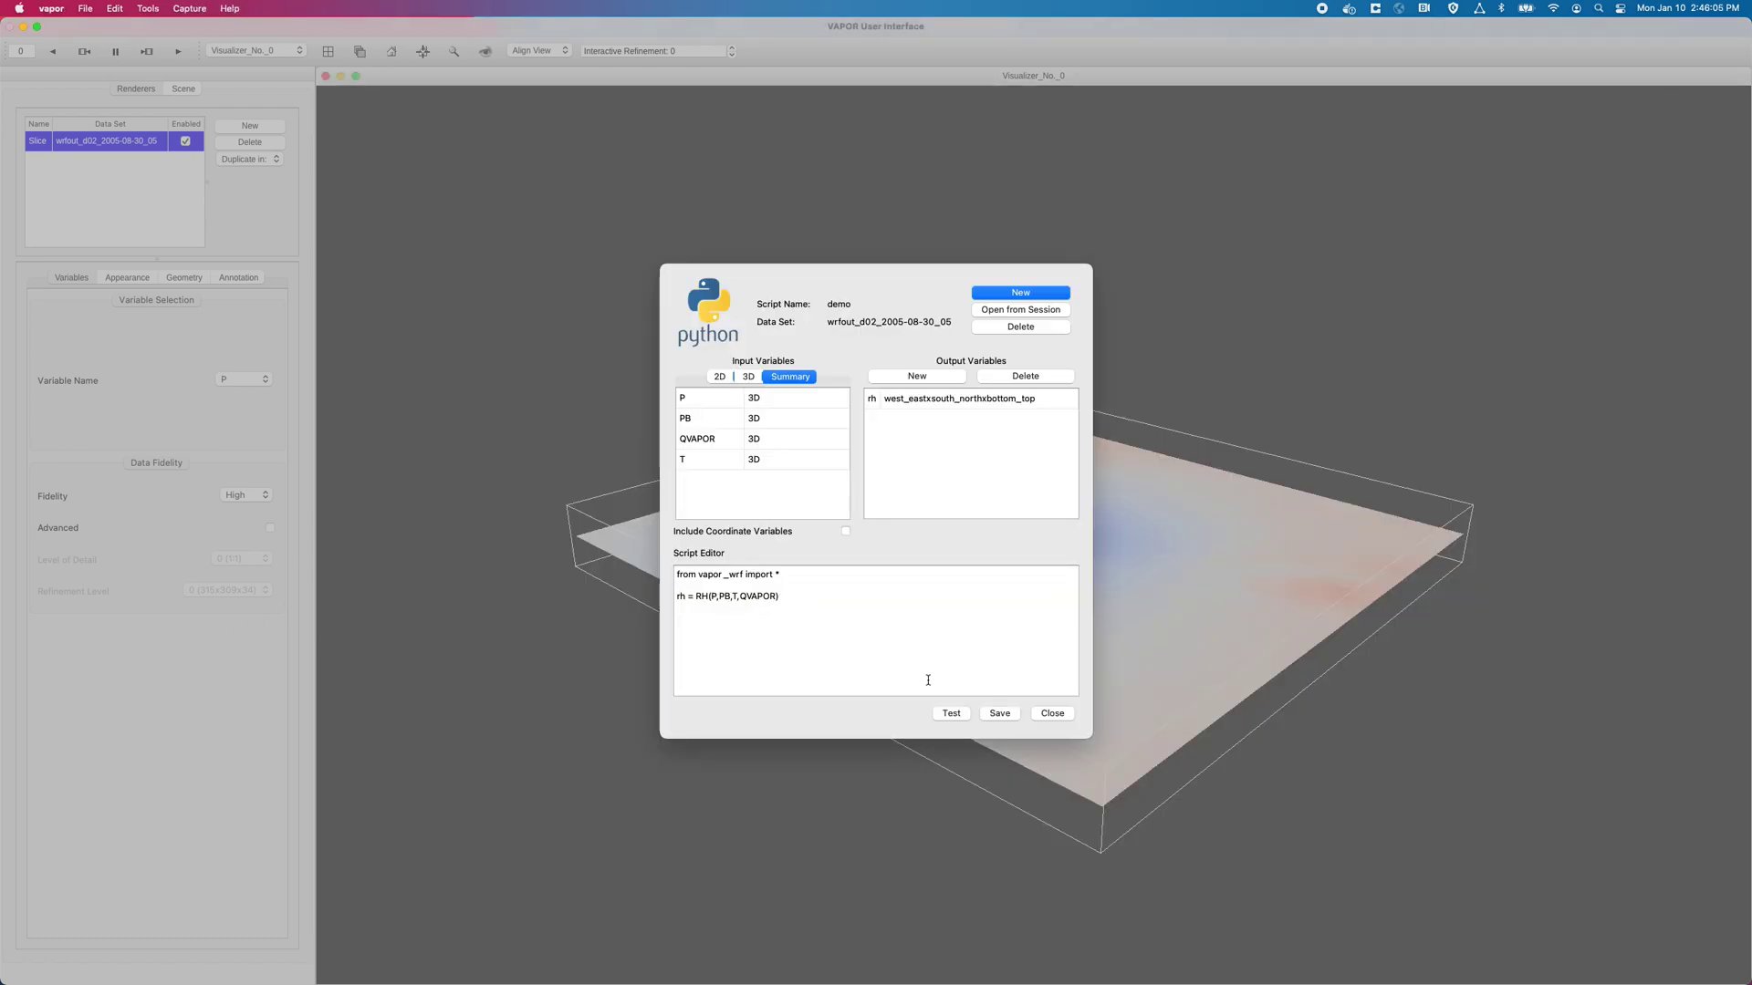
Test and save the demo script, and close the Python variables dialog
{"action": "left_click", "coordinate": [952, 714]}
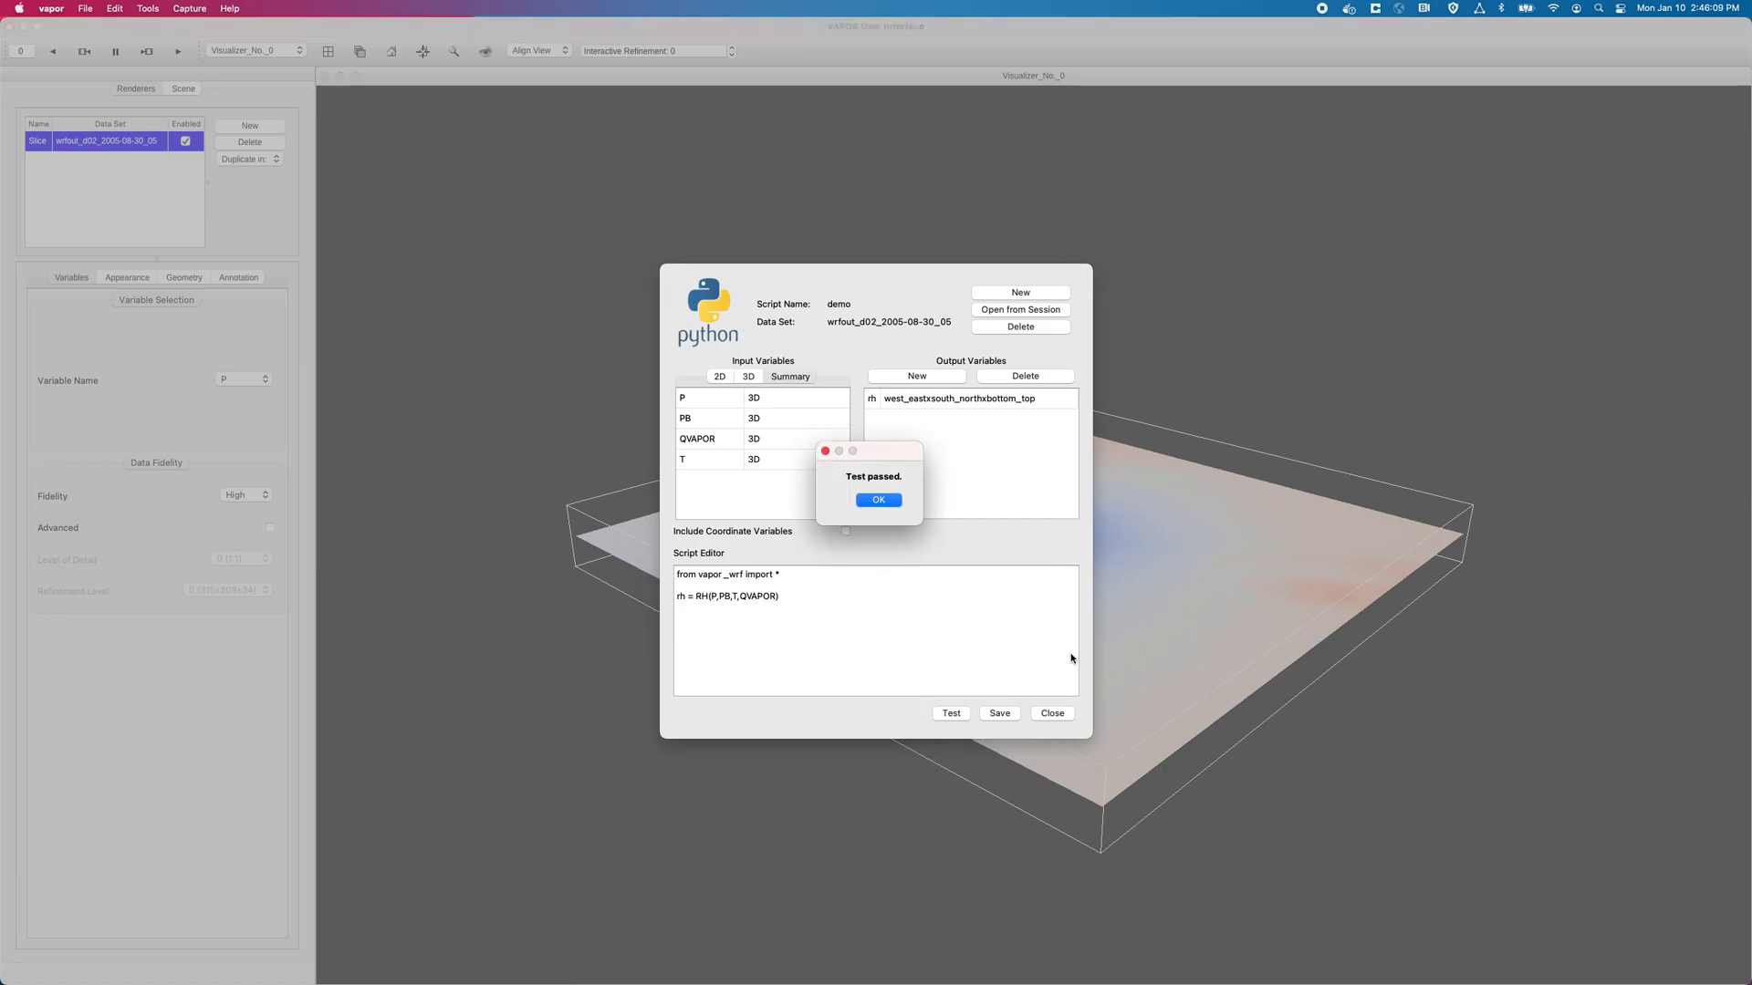
{"action": "left_click", "coordinate": [879, 501]}
{"action": "left_click", "coordinate": [1000, 714]}
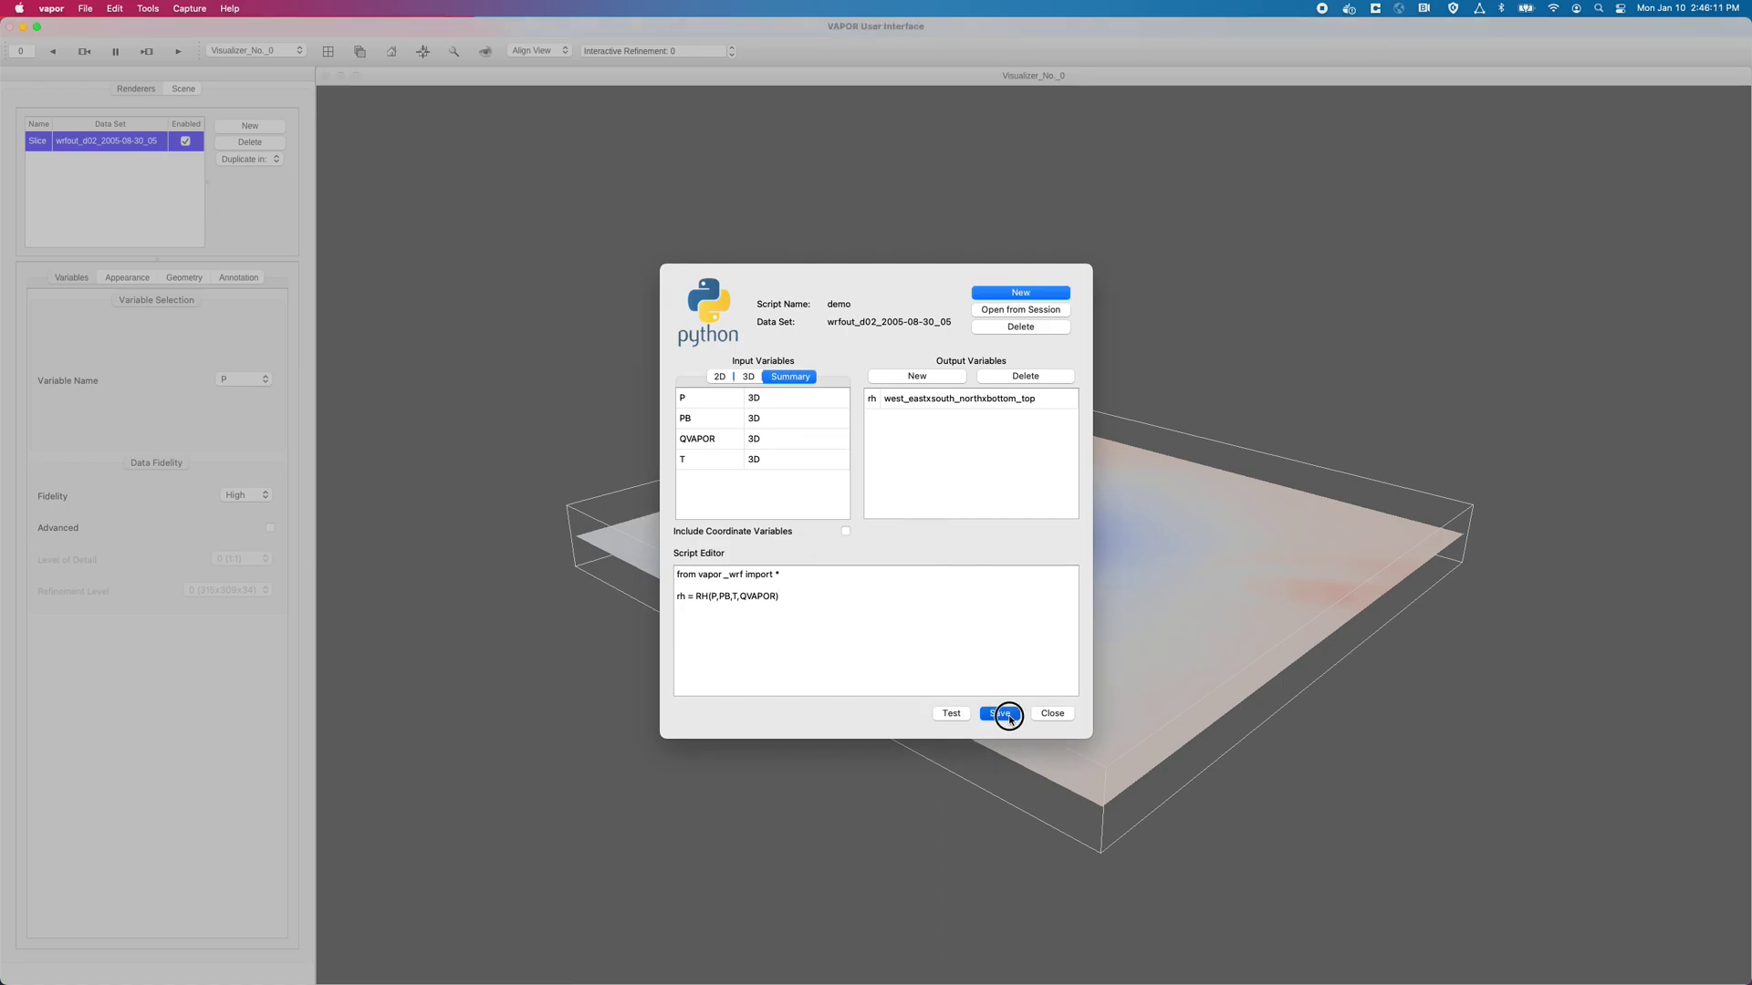
{"action": "left_click", "coordinate": [902, 500]}
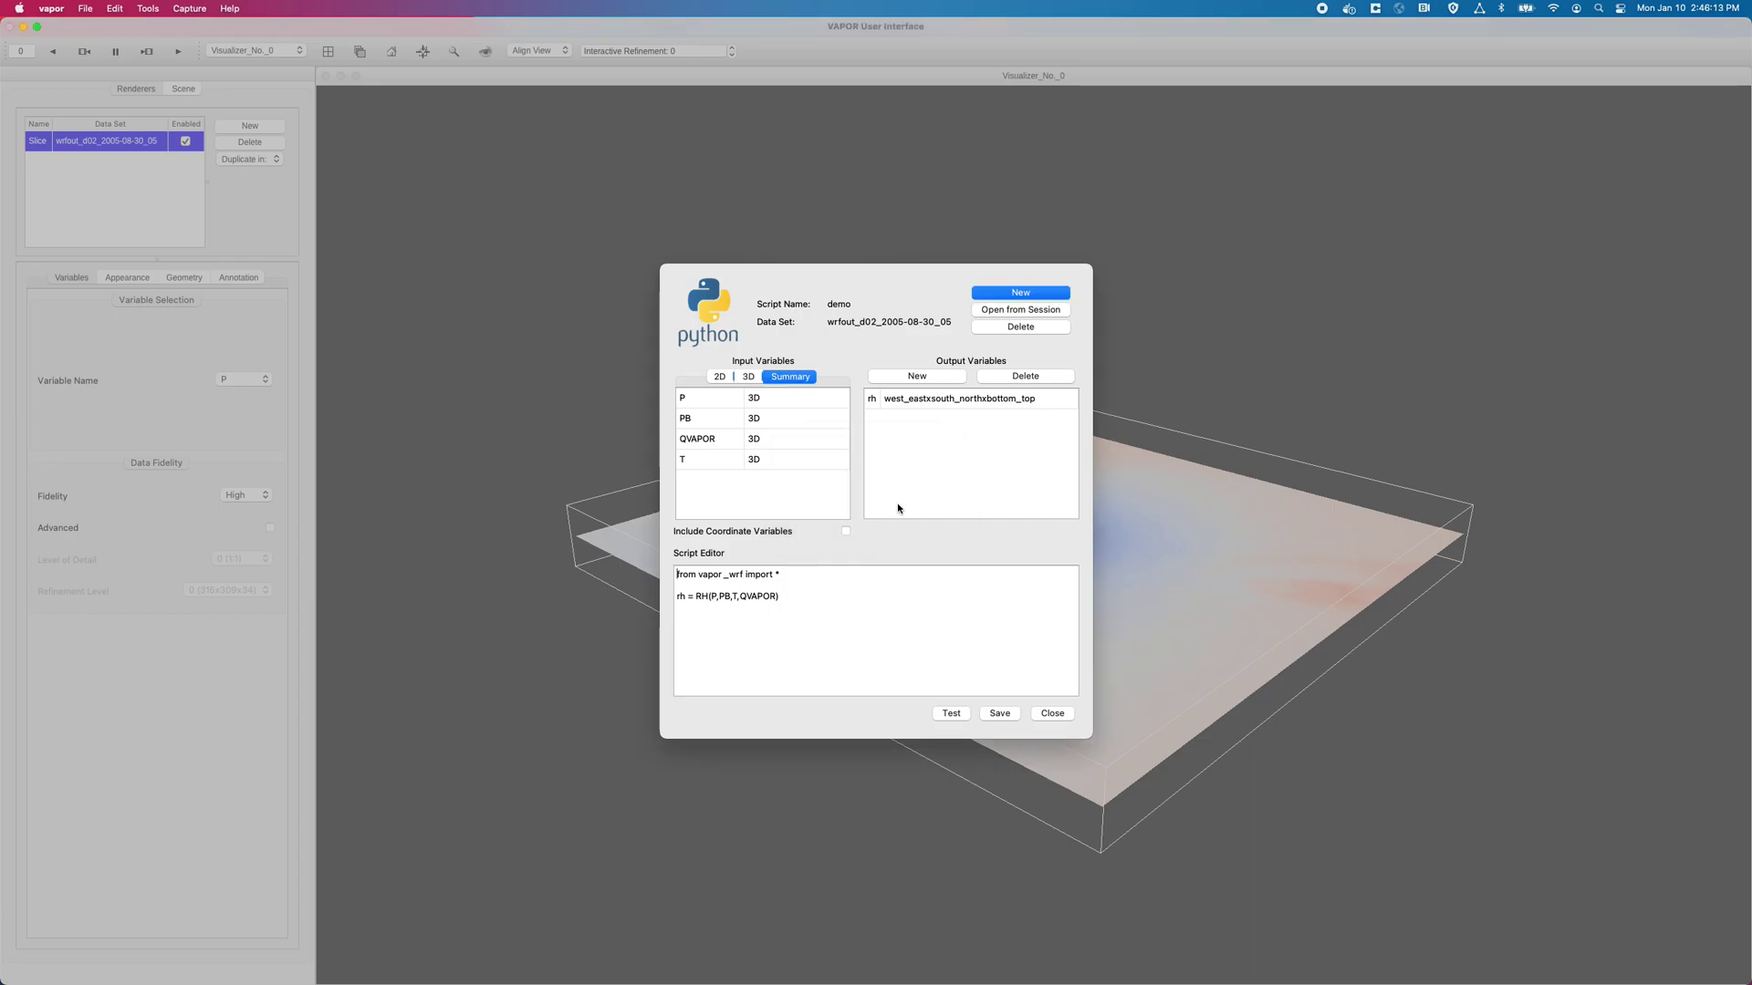
{"action": "left_click", "coordinate": [1051, 713]}
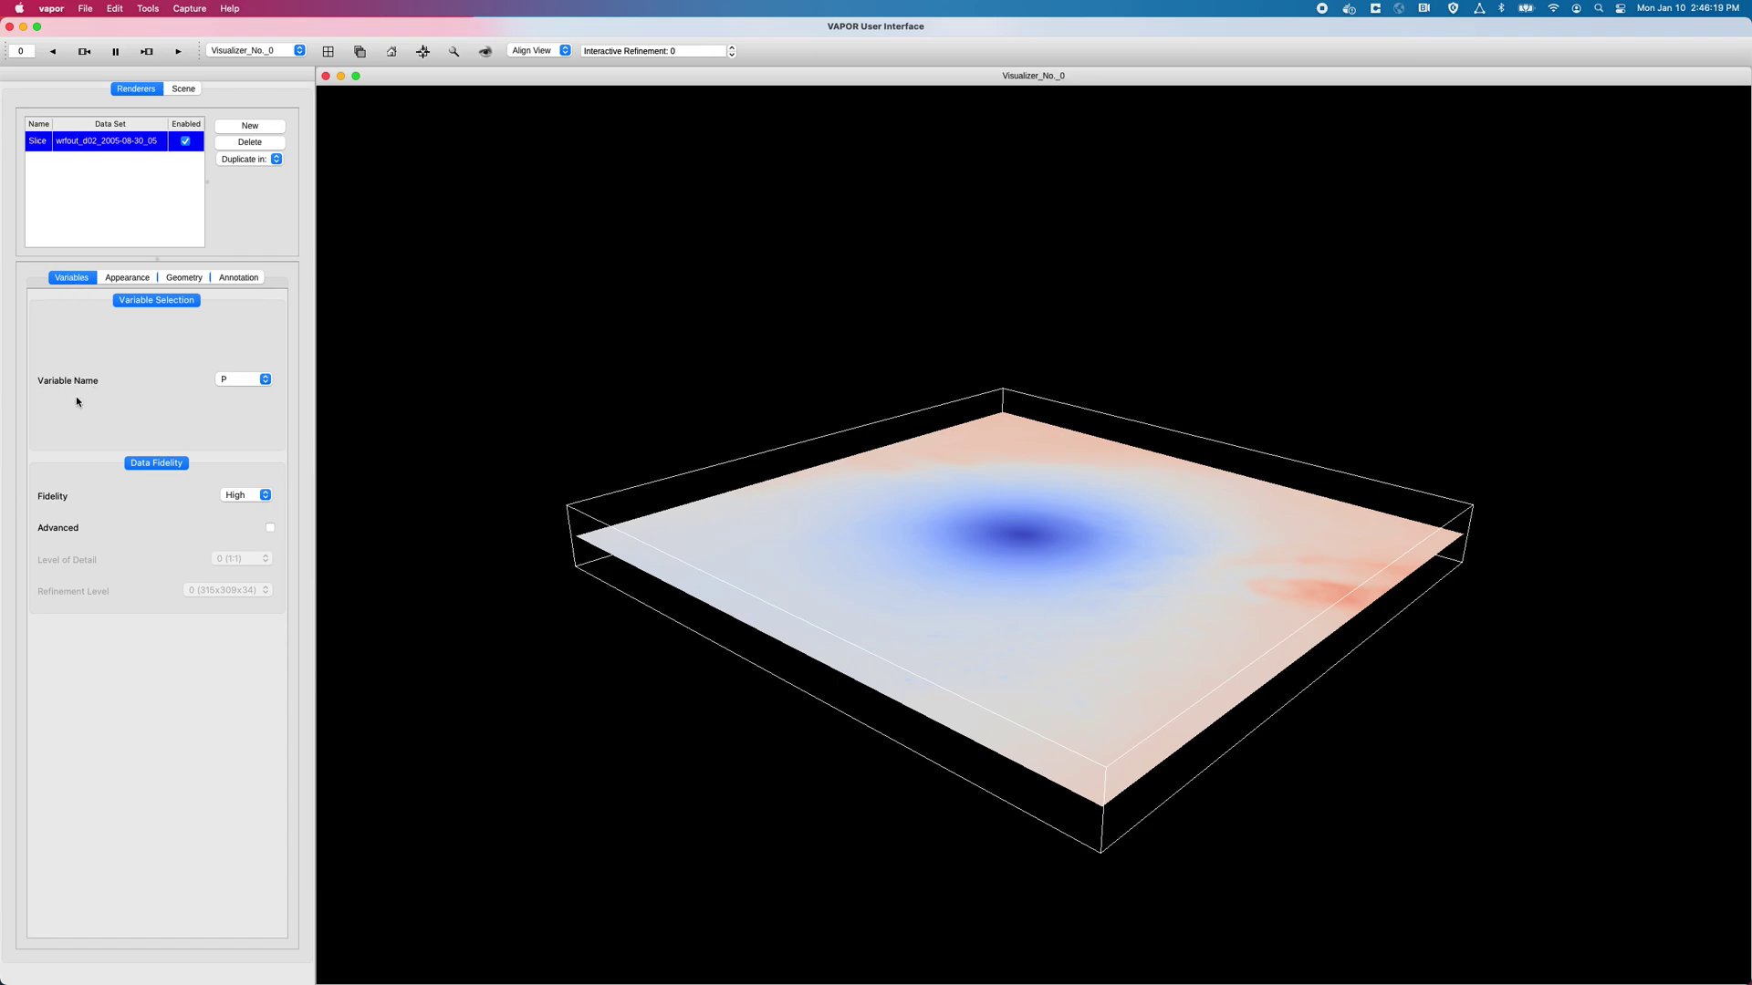
Rotate the slice to 90 degrees about X and move its origin to X -346426.48906, Y 3602215.10500
{"action": "left_click", "coordinate": [247, 380]}
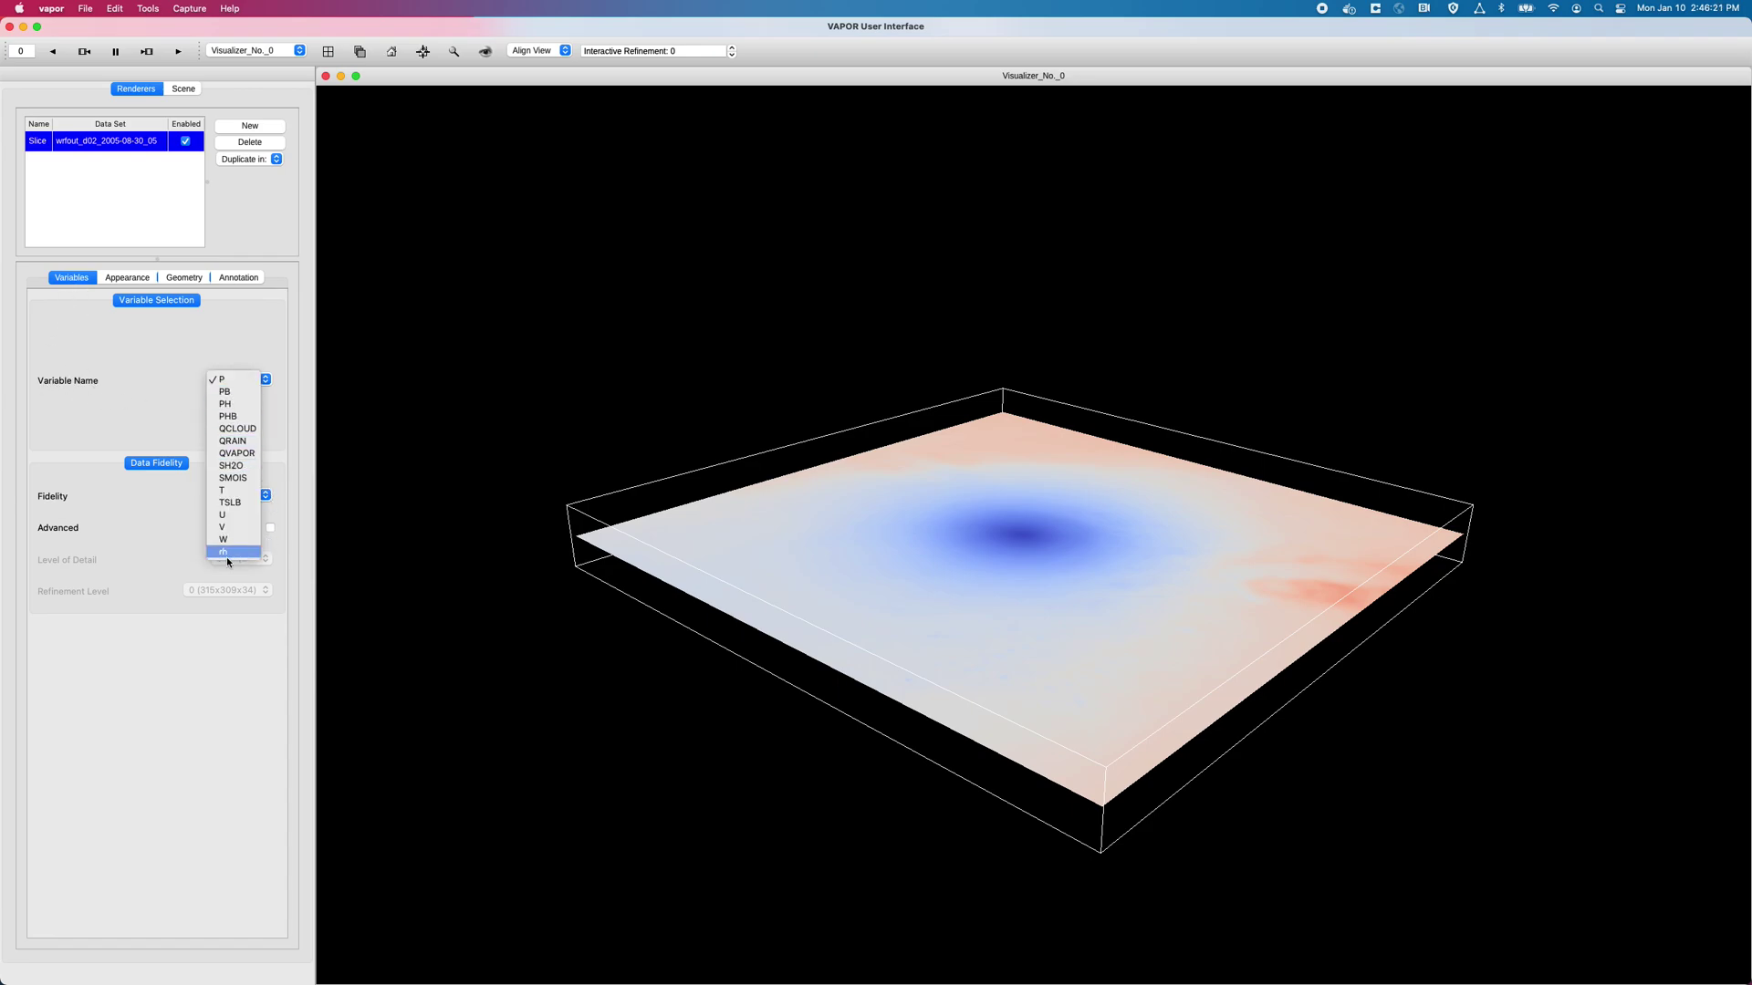
{"action": "key", "text": "Escape"}
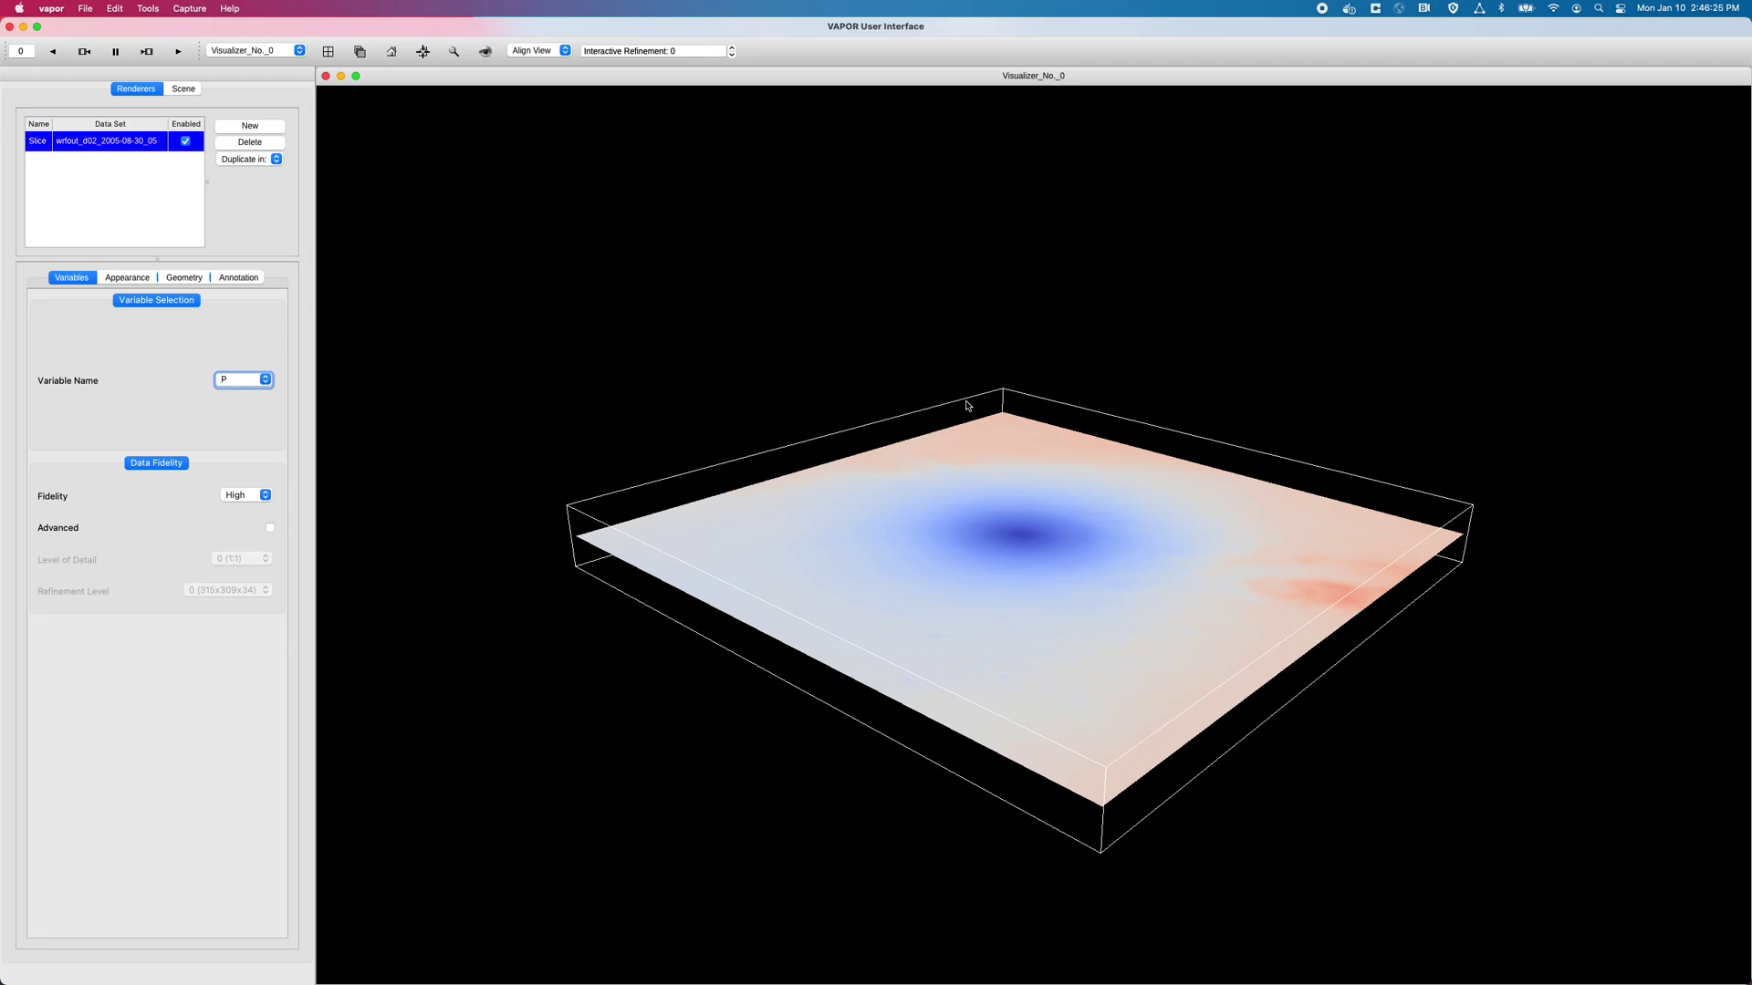
{"action": "left_click_drag", "start_coordinate": [895, 380], "coordinate": [1082, 540]}
{"action": "left_click", "coordinate": [128, 278]}
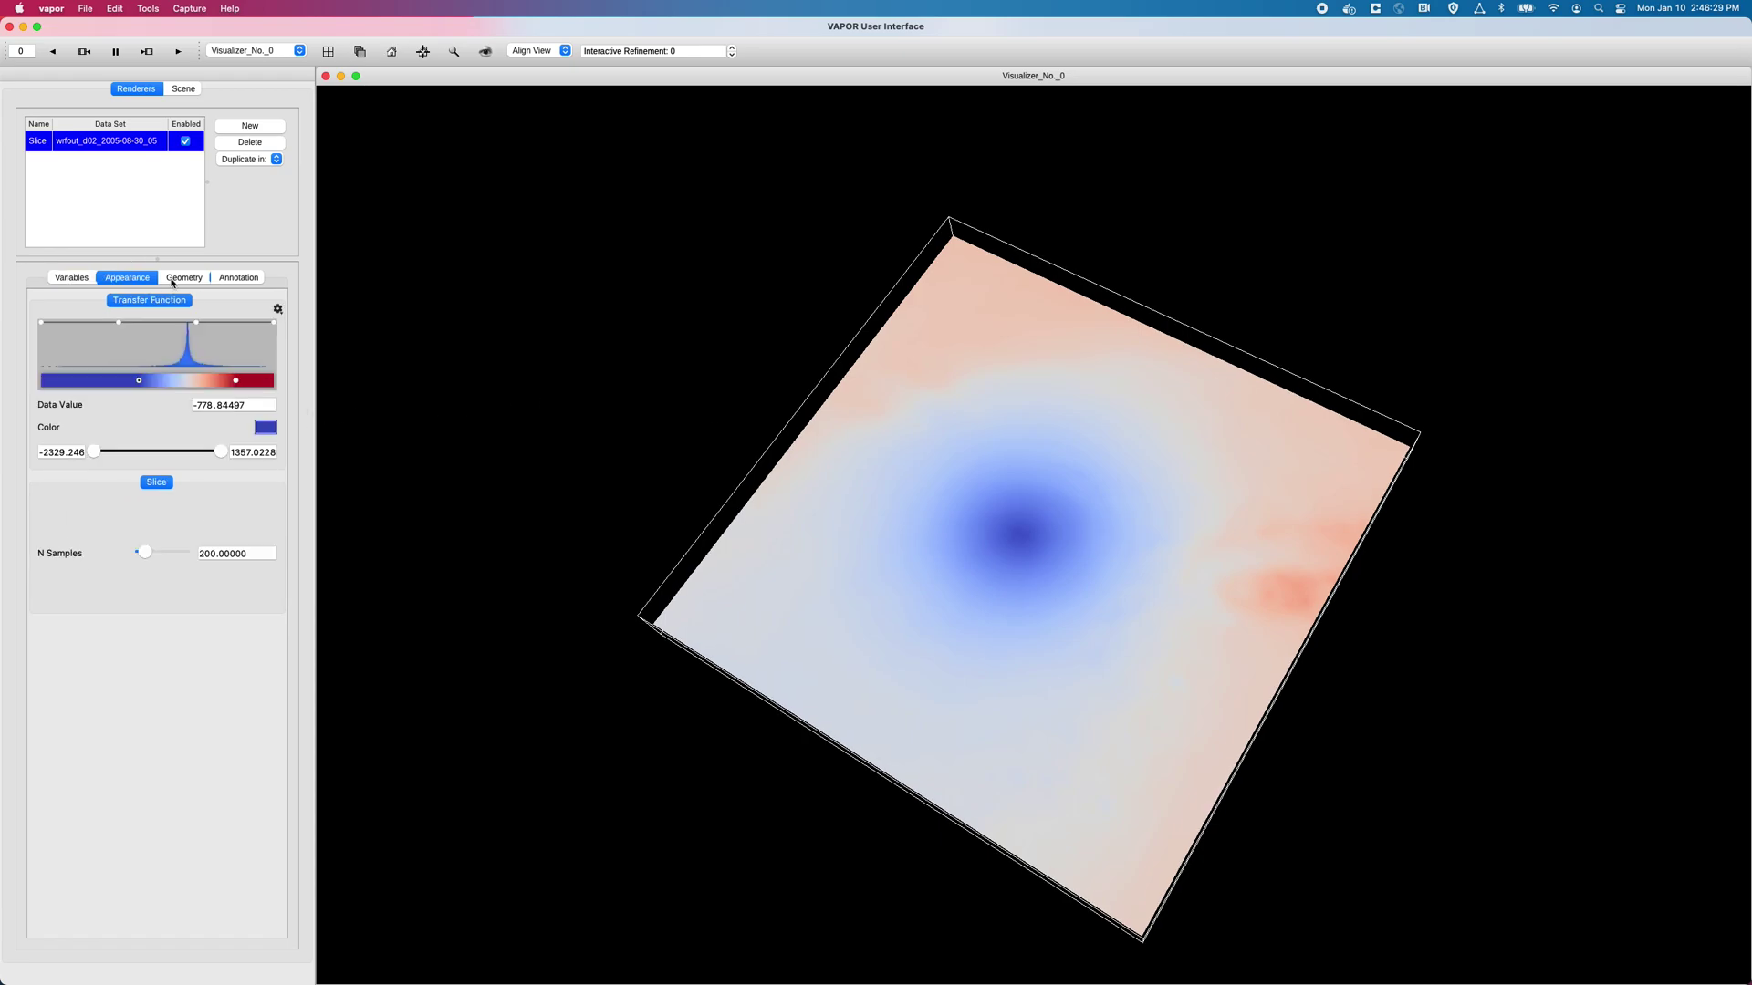
{"action": "left_click", "coordinate": [183, 278]}
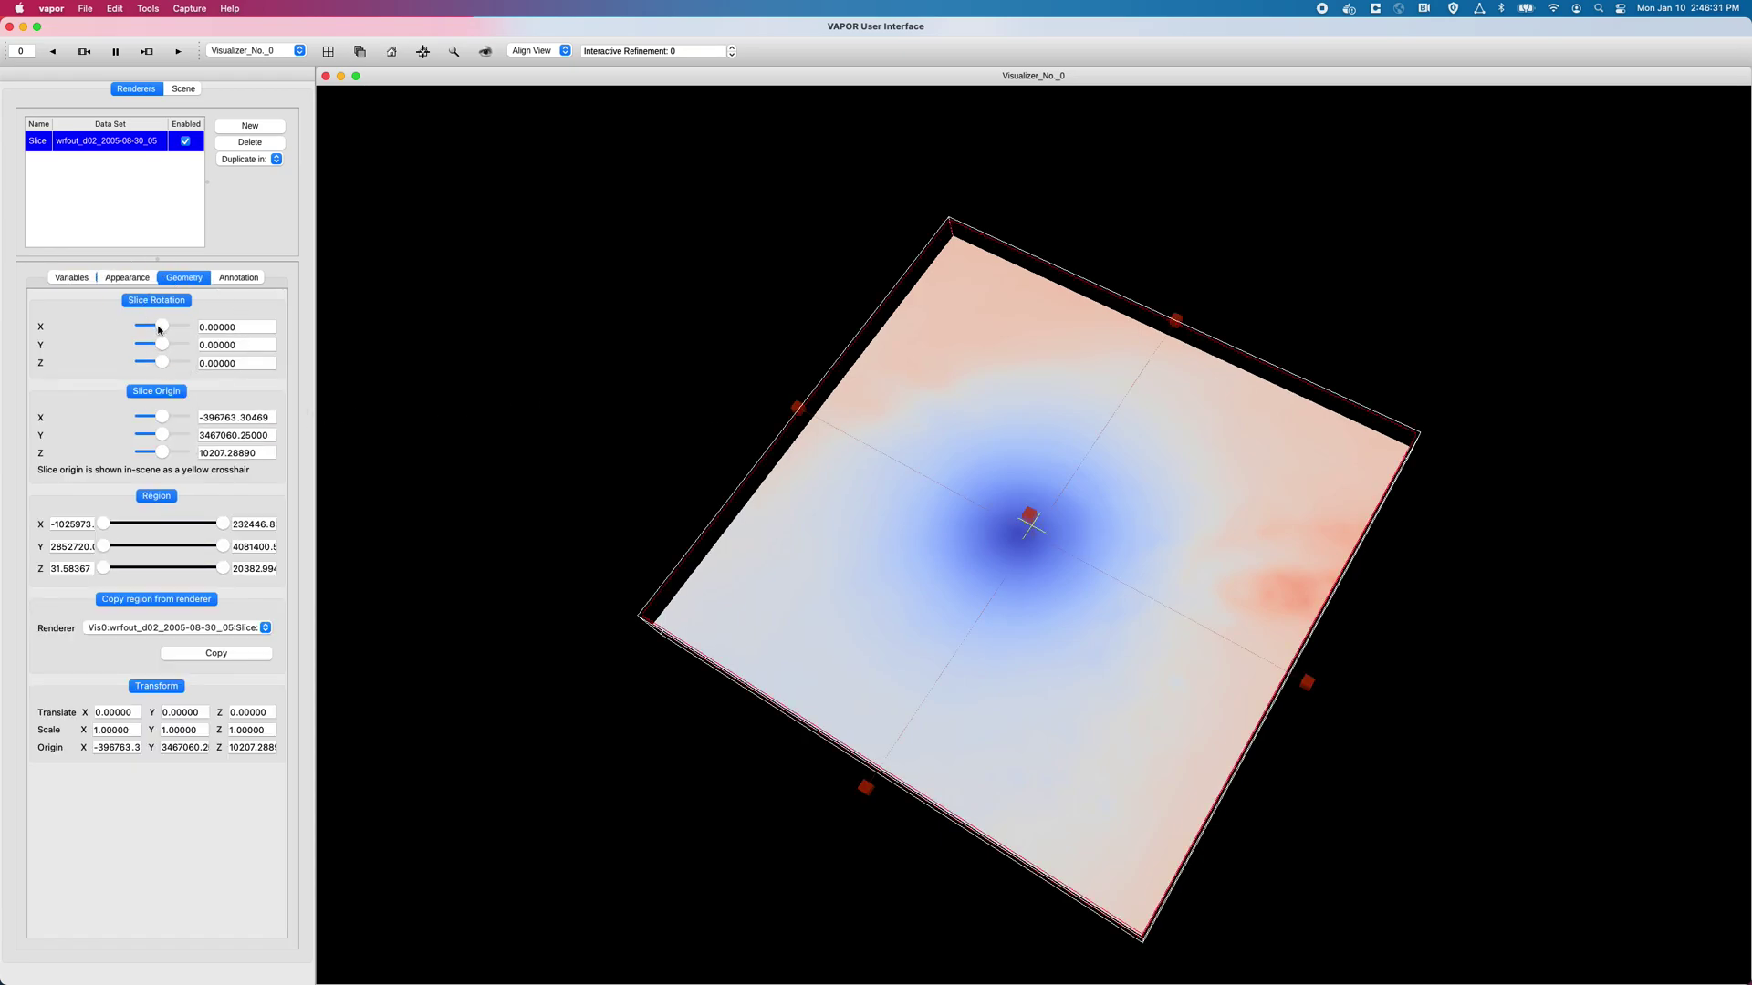
{"action": "left_click_drag", "start_coordinate": [159, 329], "coordinate": [178, 327]}
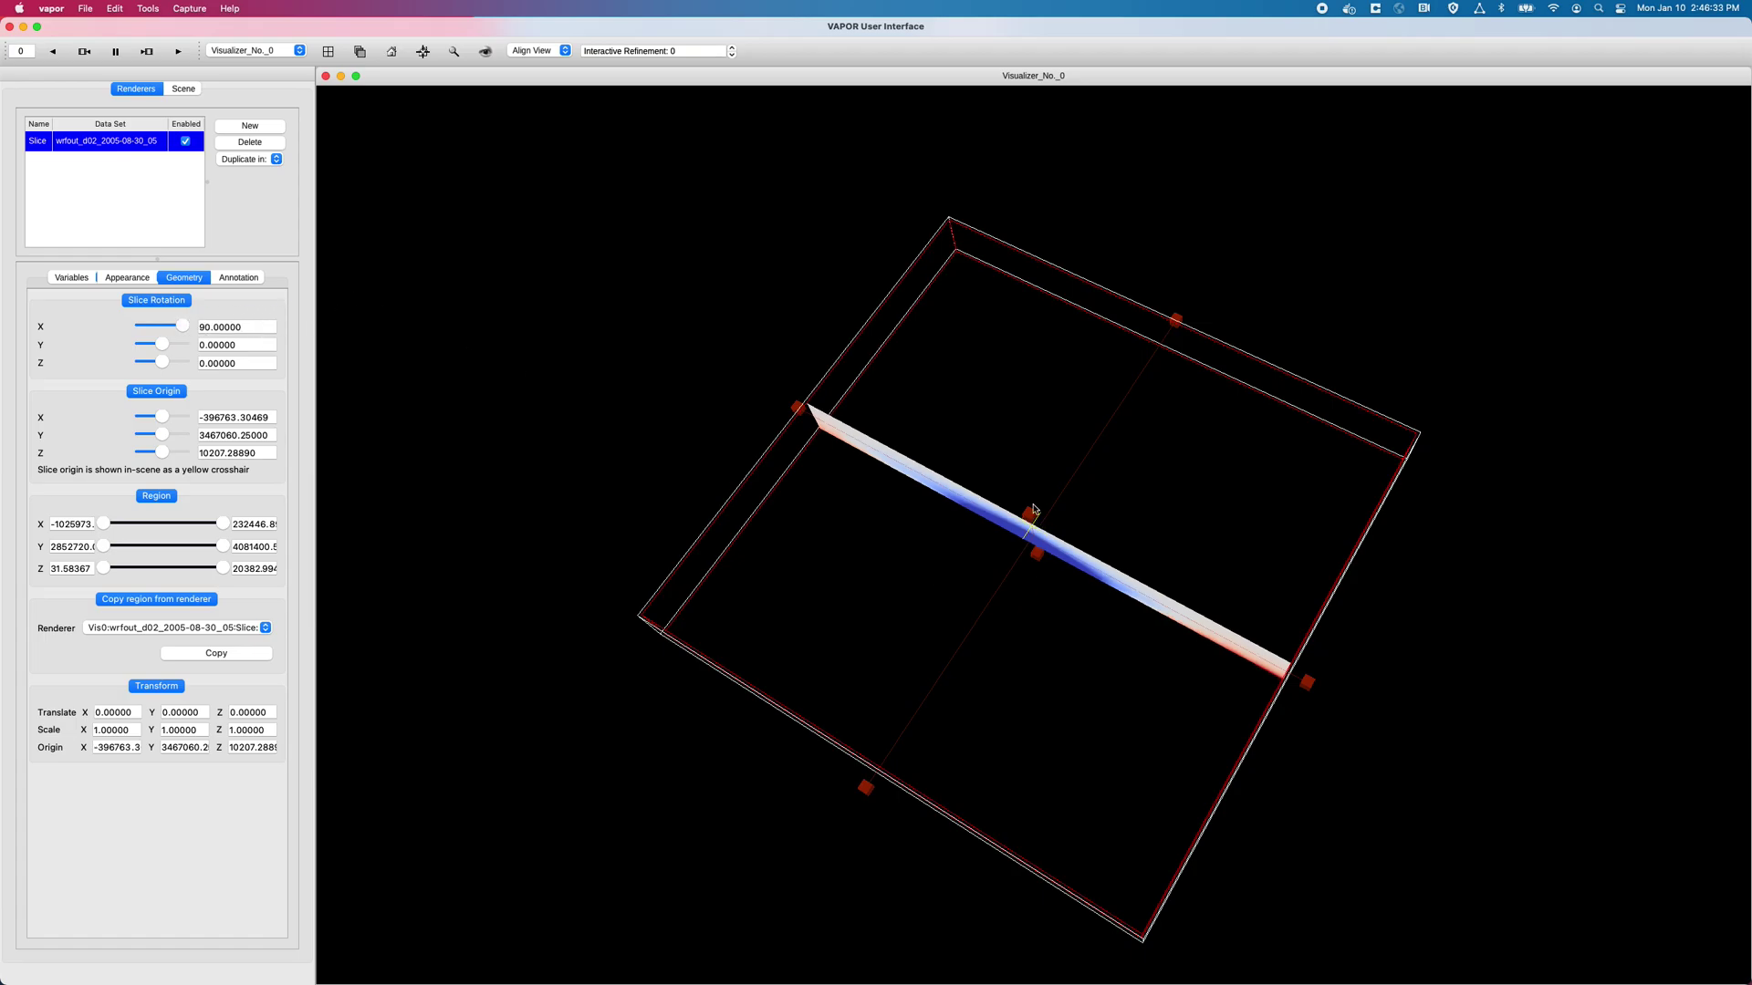
{"action": "left_click_drag", "start_coordinate": [1034, 509], "coordinate": [1098, 584]}
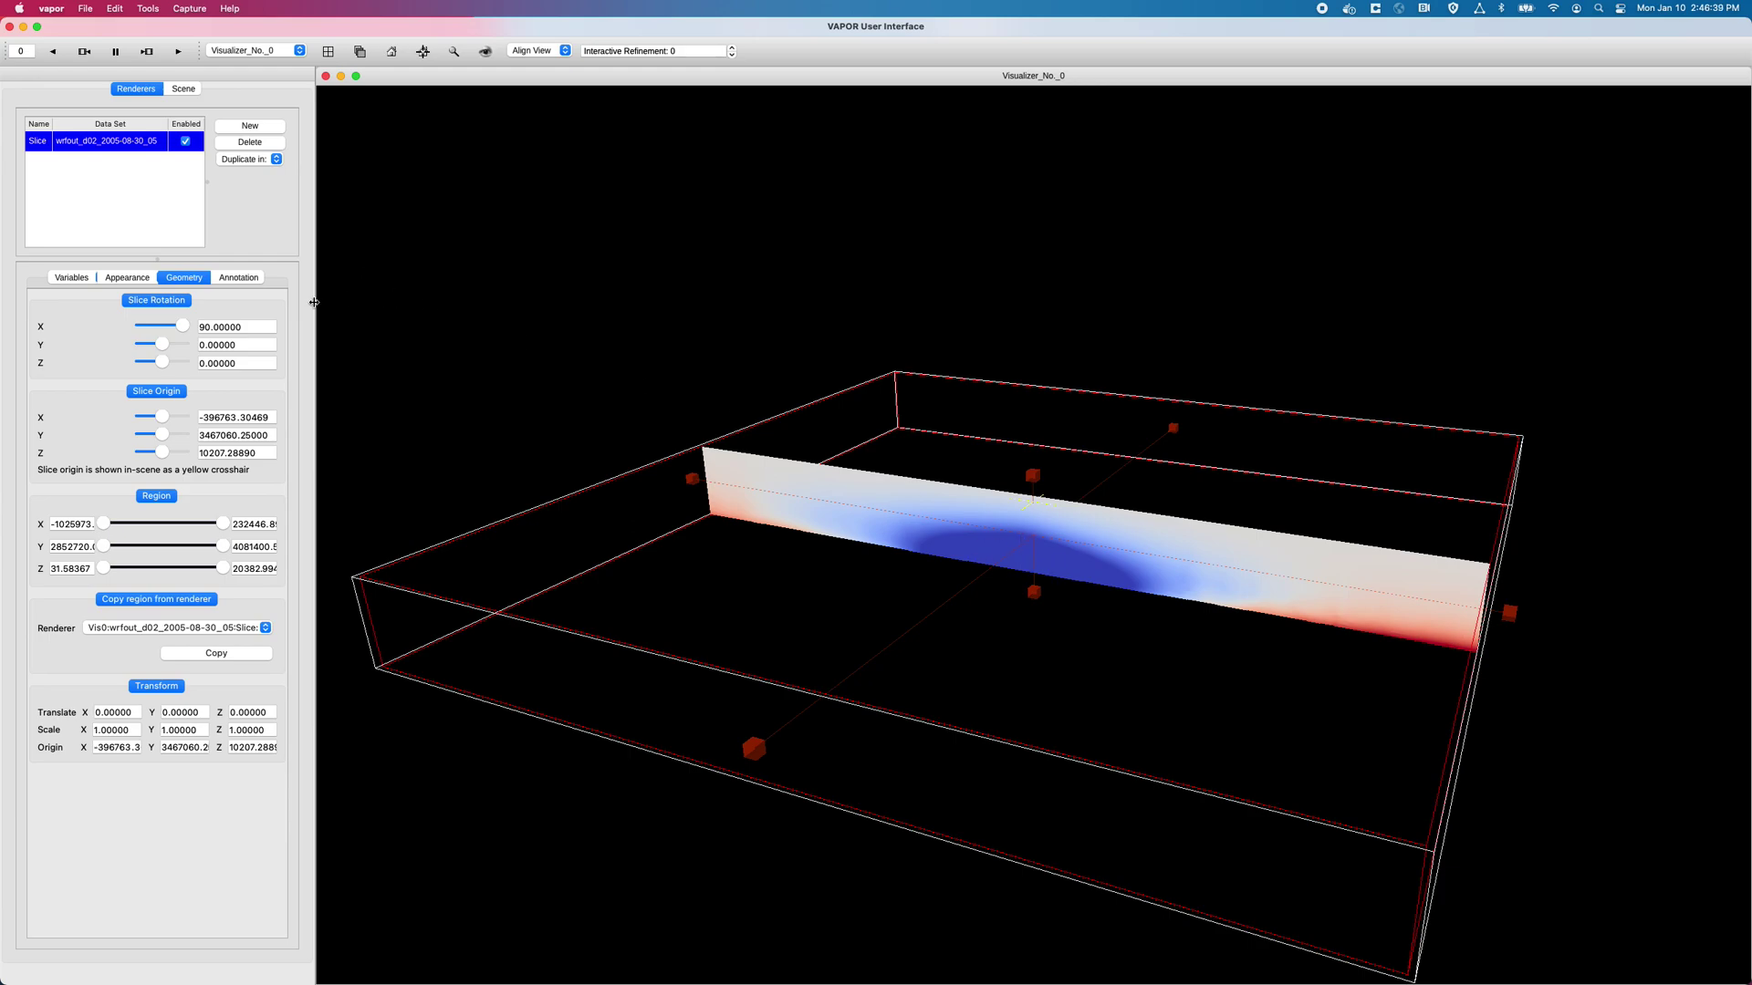
{"action": "mouse_move", "coordinate": [162, 416]}
{"action": "left_mouse_down"}
{"action": "mouse_move", "coordinate": [181, 440]}
{"action": "mouse_move", "coordinate": [151, 445]}
{"action": "mouse_move", "coordinate": [166, 447]}
{"action": "left_mouse_up"}
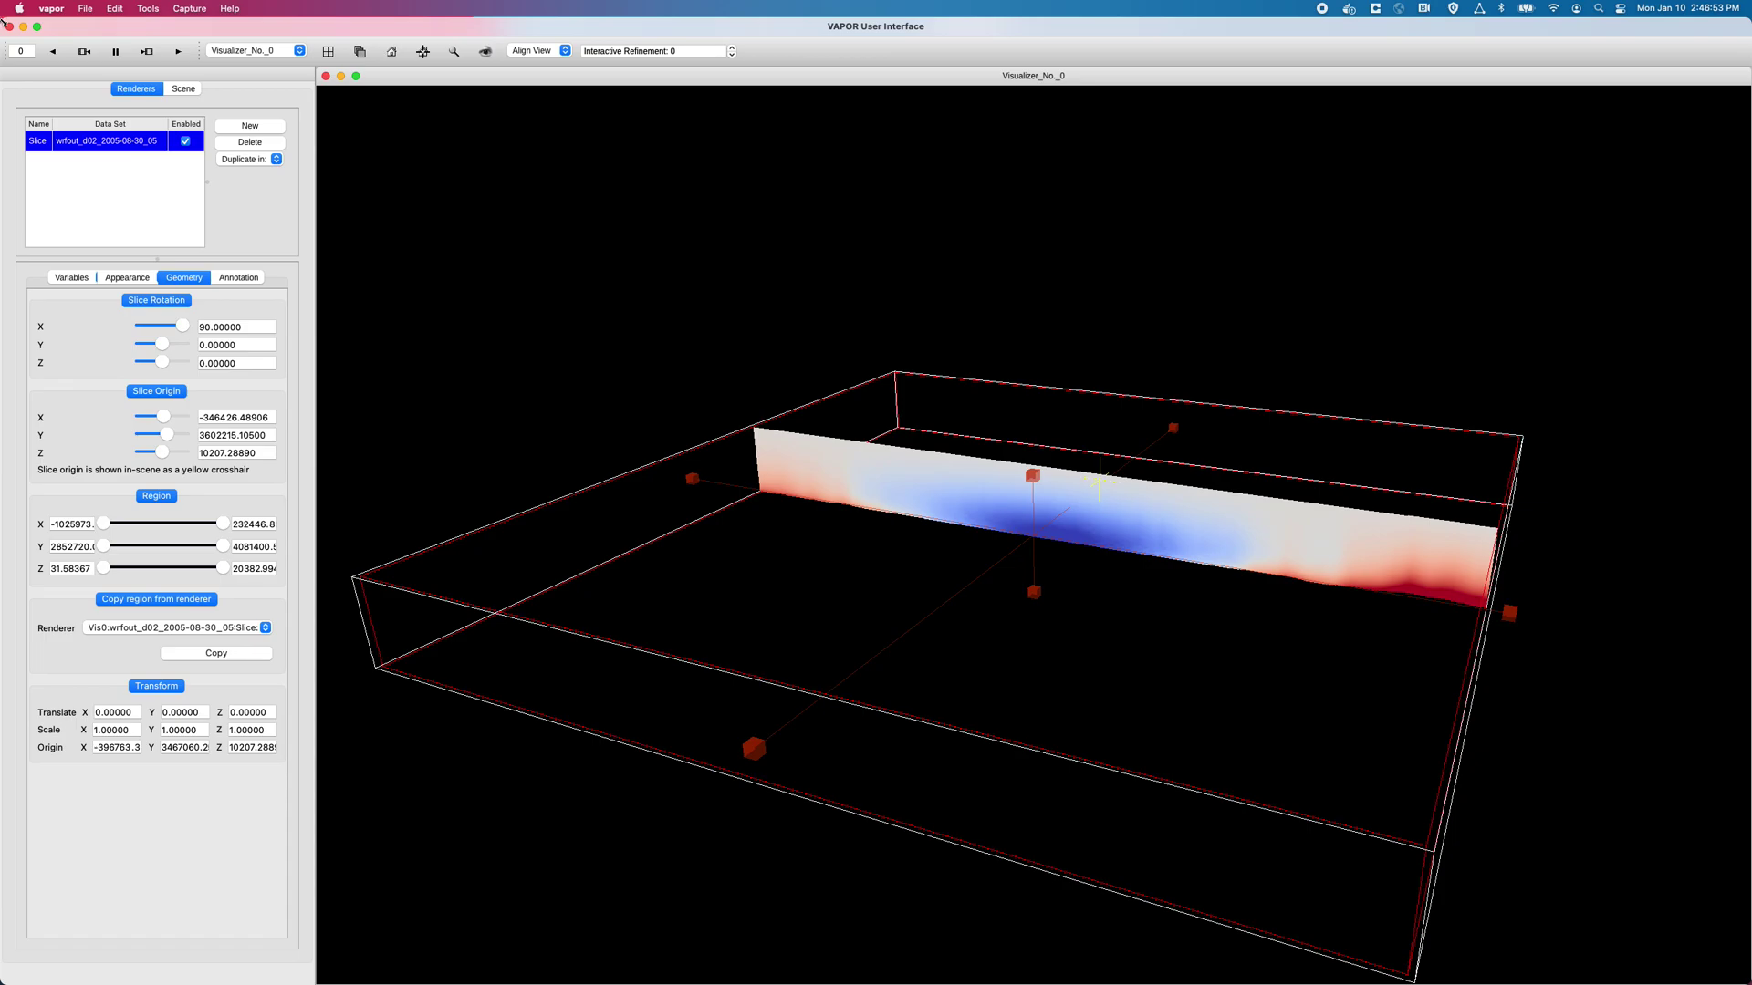
Switch to the VAPOR documentation in Chrome and review the functions listed for the vapor_wrf and vapor_utils modules
{"action": "mouse_move", "coordinate": [5, 20]}
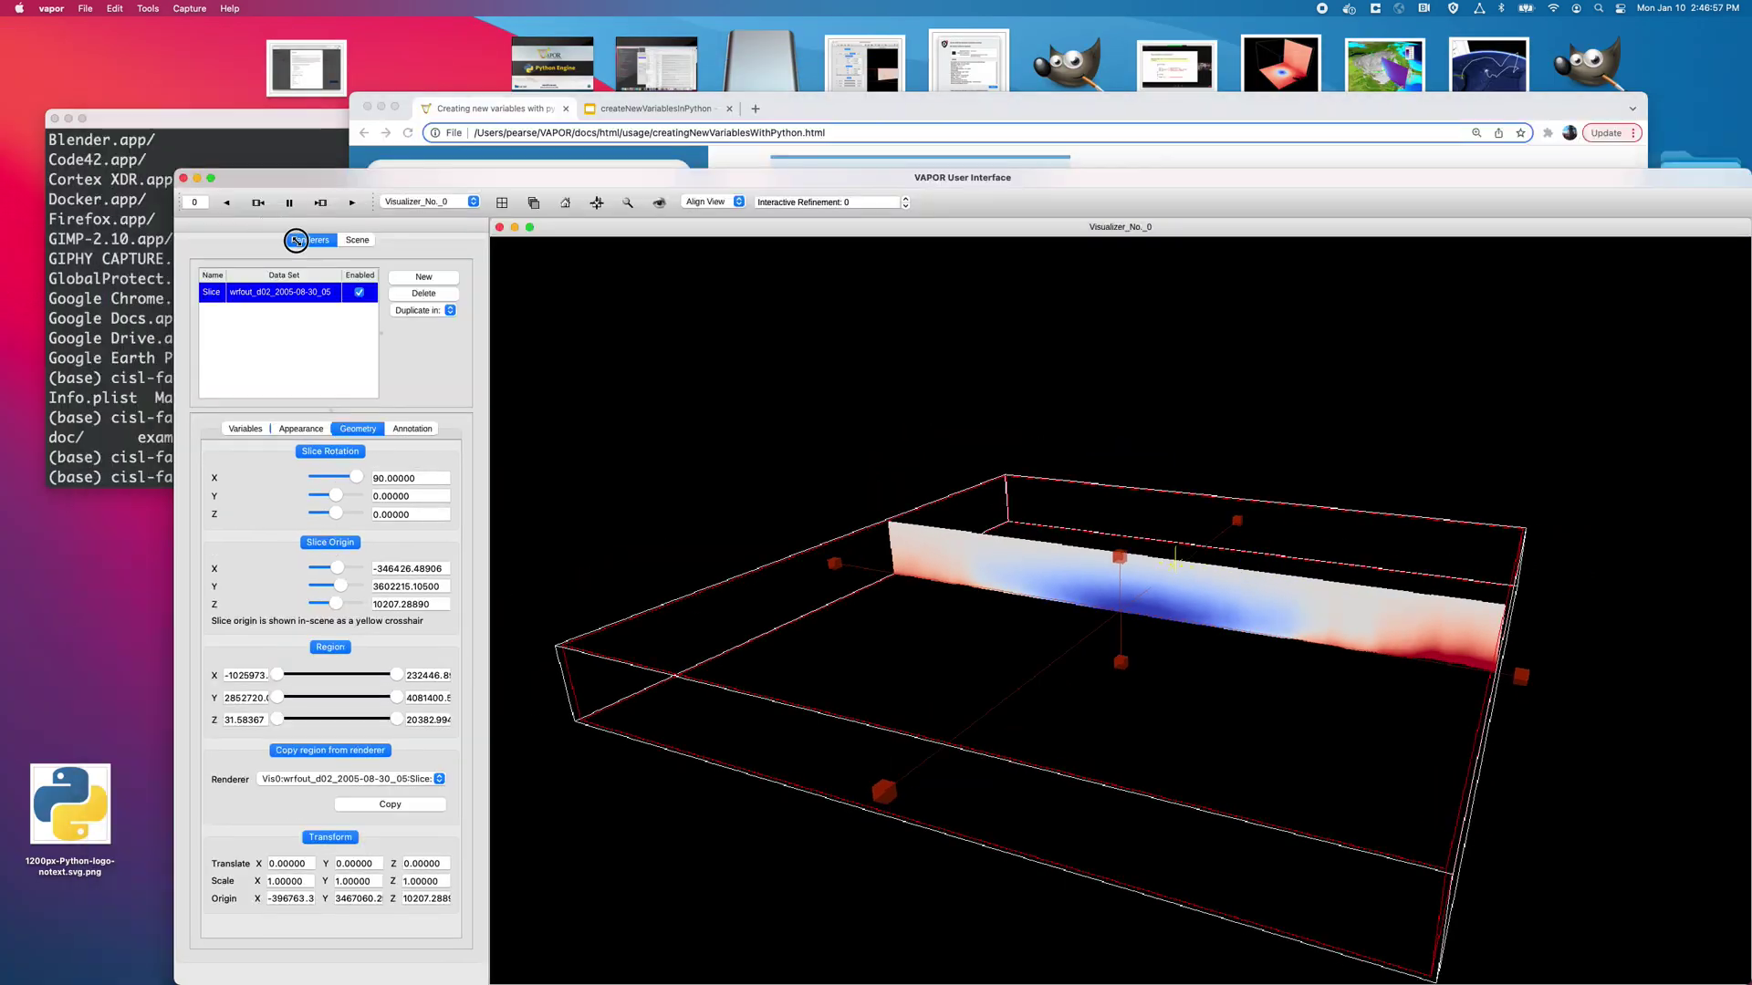
{"action": "left_click", "coordinate": [751, 195]}
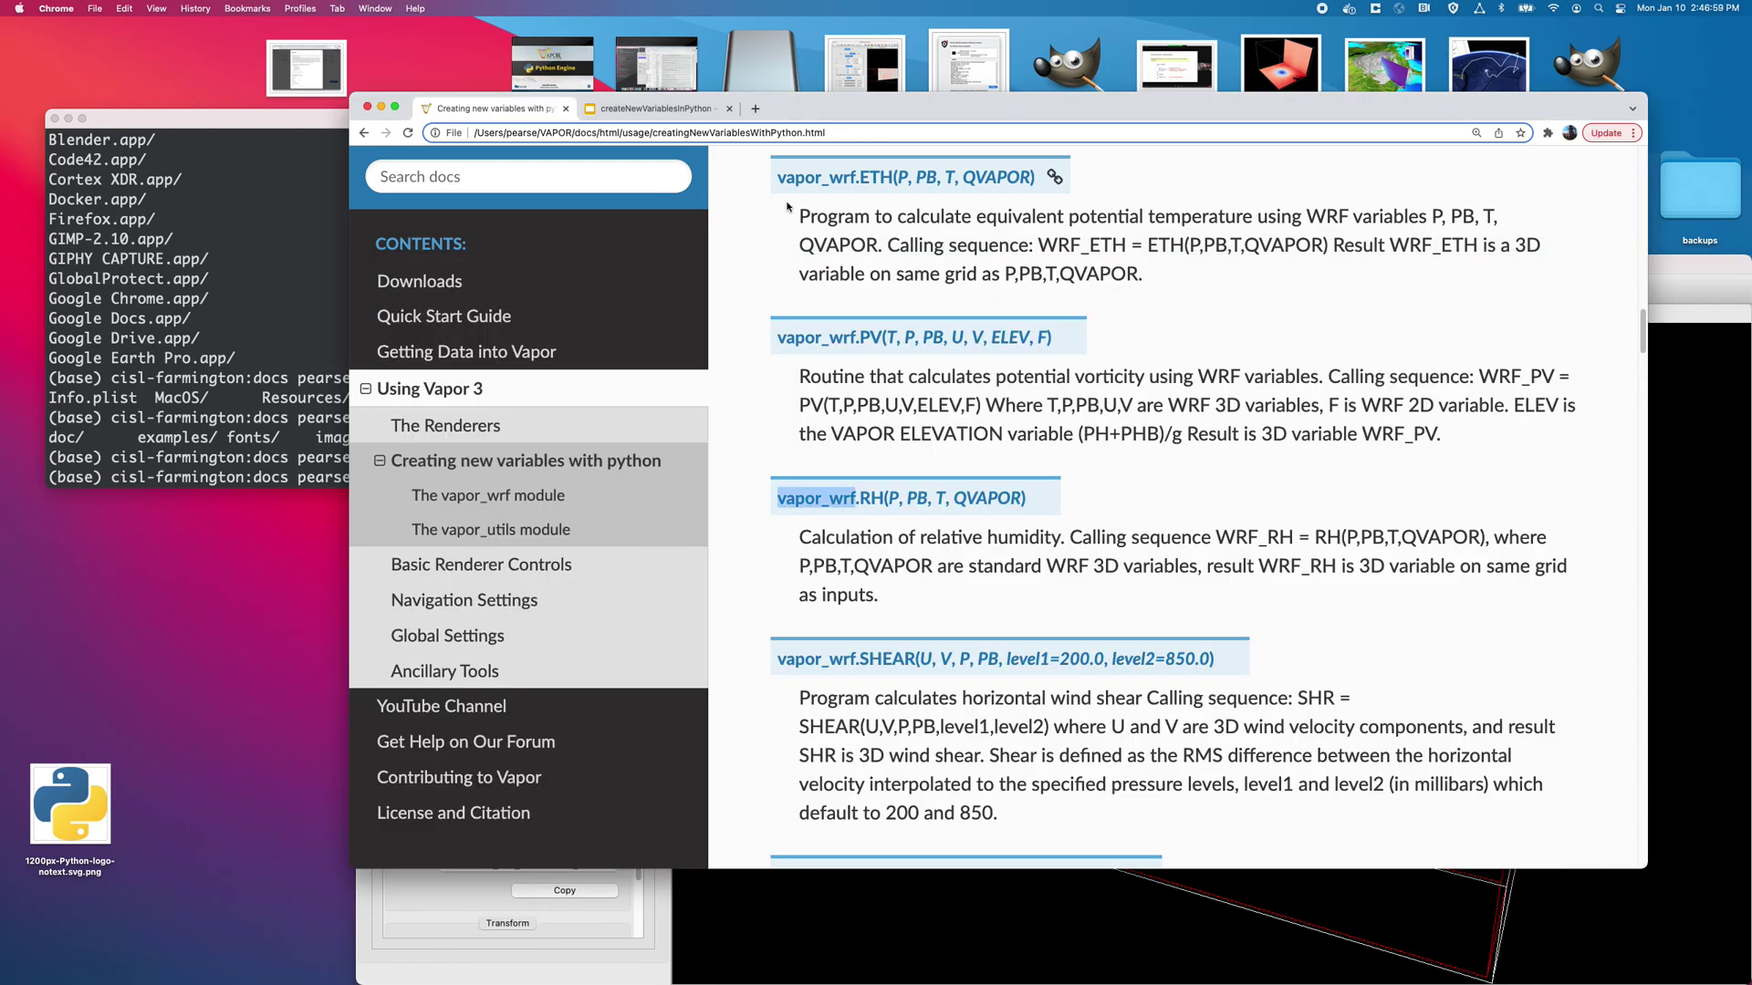
{"action": "scroll", "coordinate": [766, 219], "scroll_direction": "up", "scroll_amount": 12}
{"action": "scroll", "coordinate": [791, 248], "scroll_direction": "up", "scroll_amount": 3}
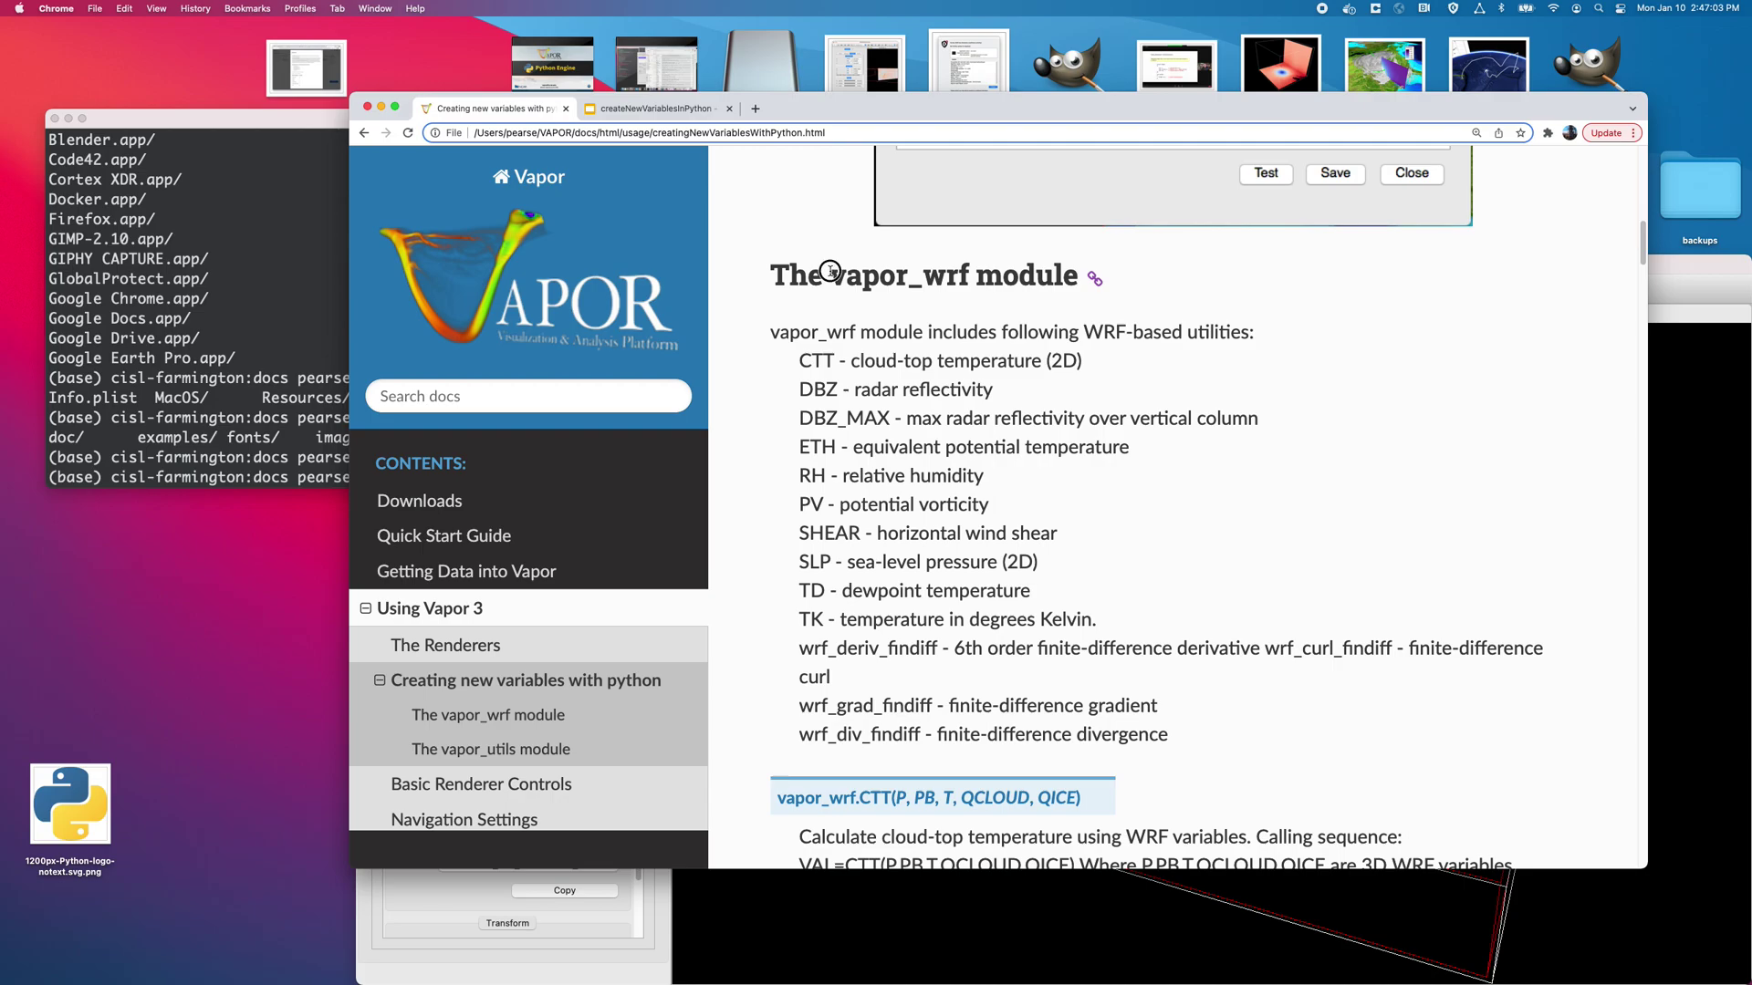
{"action": "left_click_drag", "start_coordinate": [826, 274], "coordinate": [973, 269]}
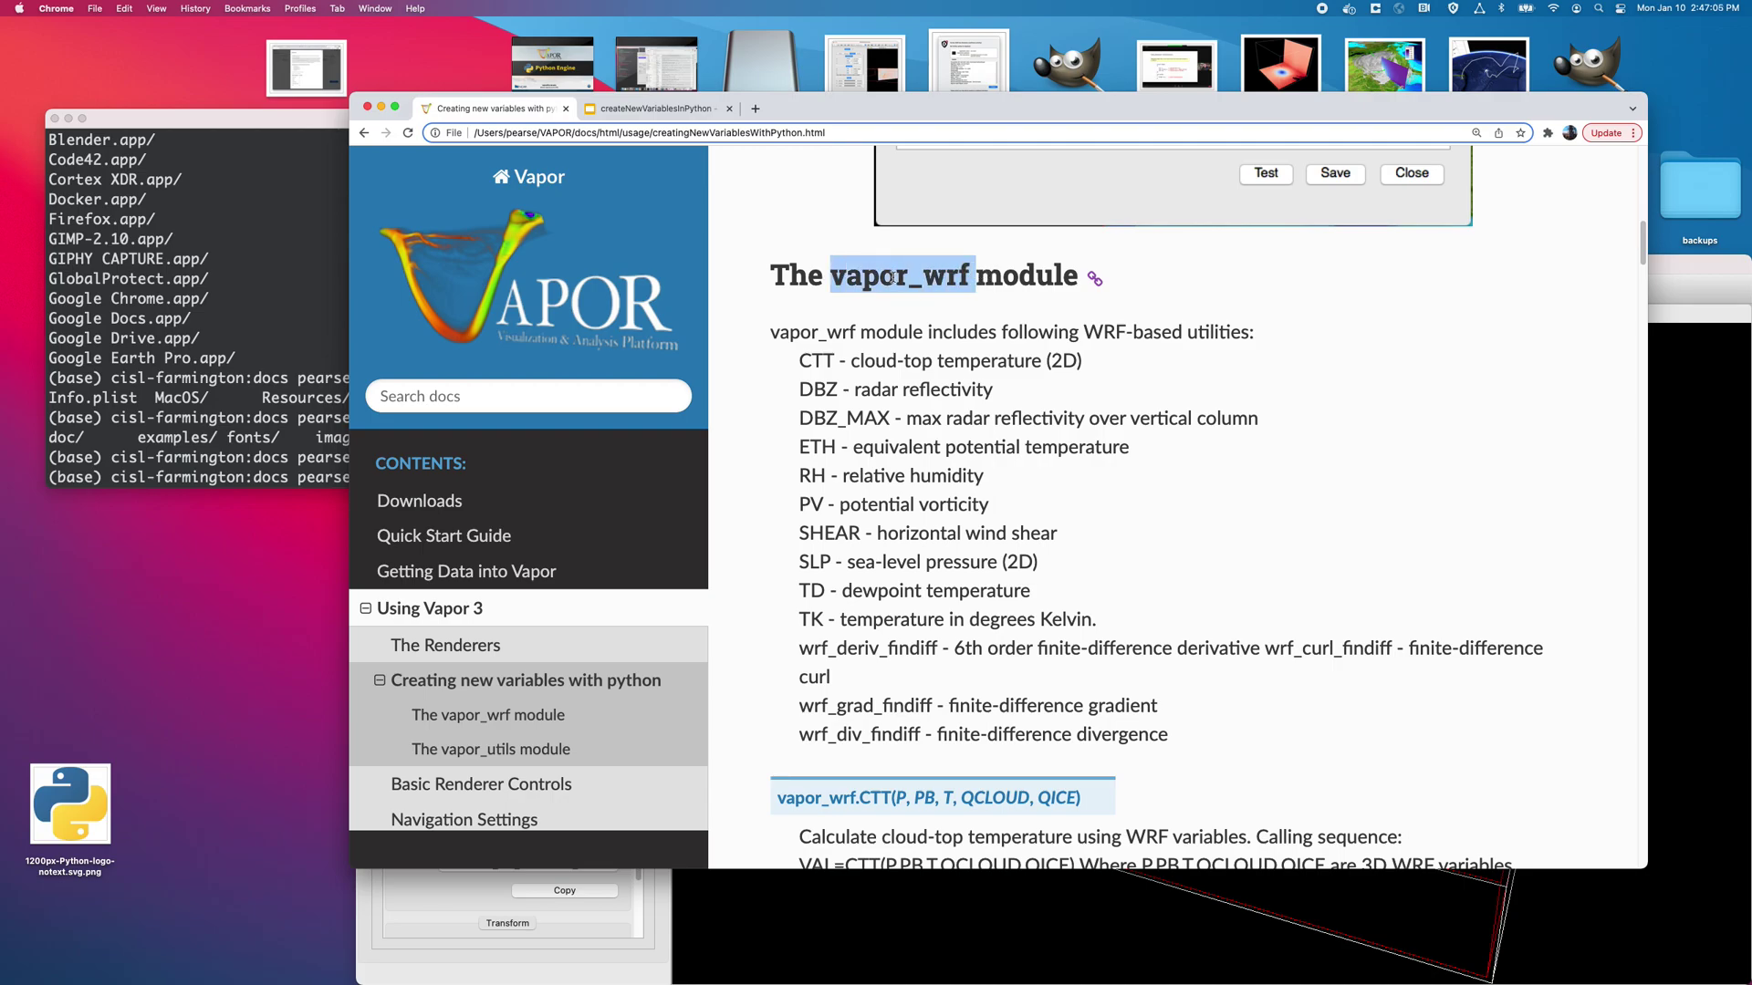
{"action": "left_click_drag", "start_coordinate": [806, 350], "coordinate": [1215, 734]}
{"action": "left_click", "coordinate": [512, 744]}
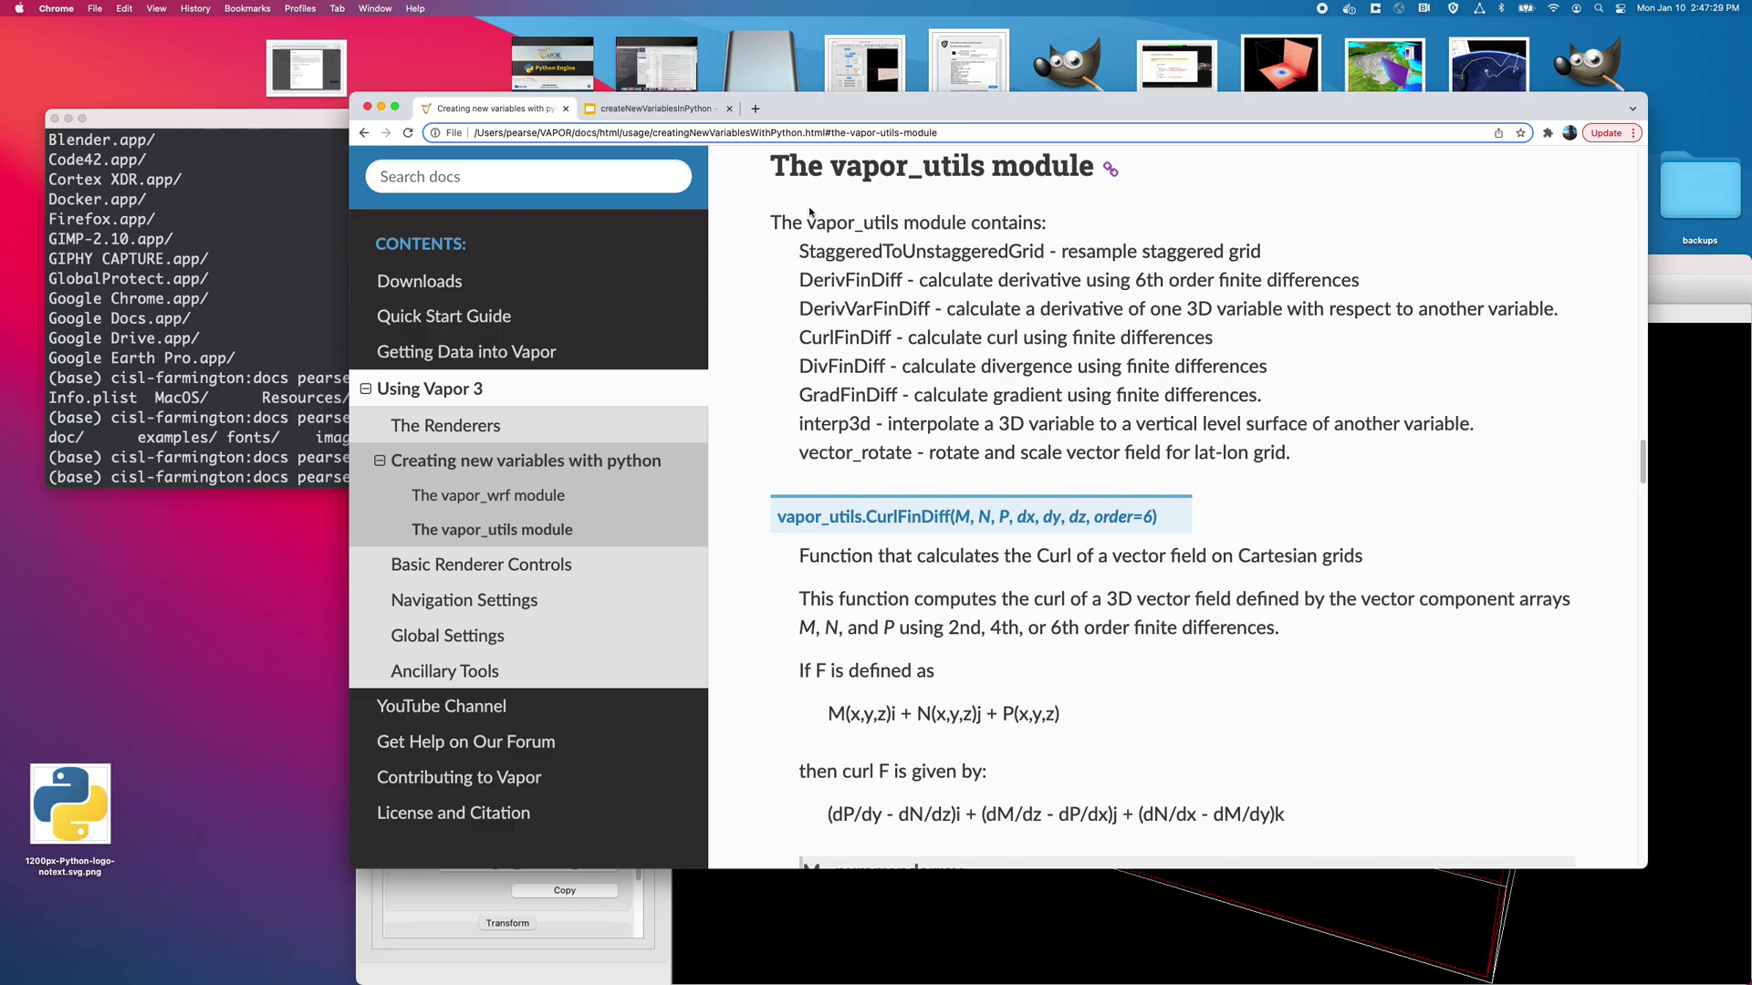
{"action": "left_click_drag", "start_coordinate": [810, 251], "coordinate": [1277, 456]}
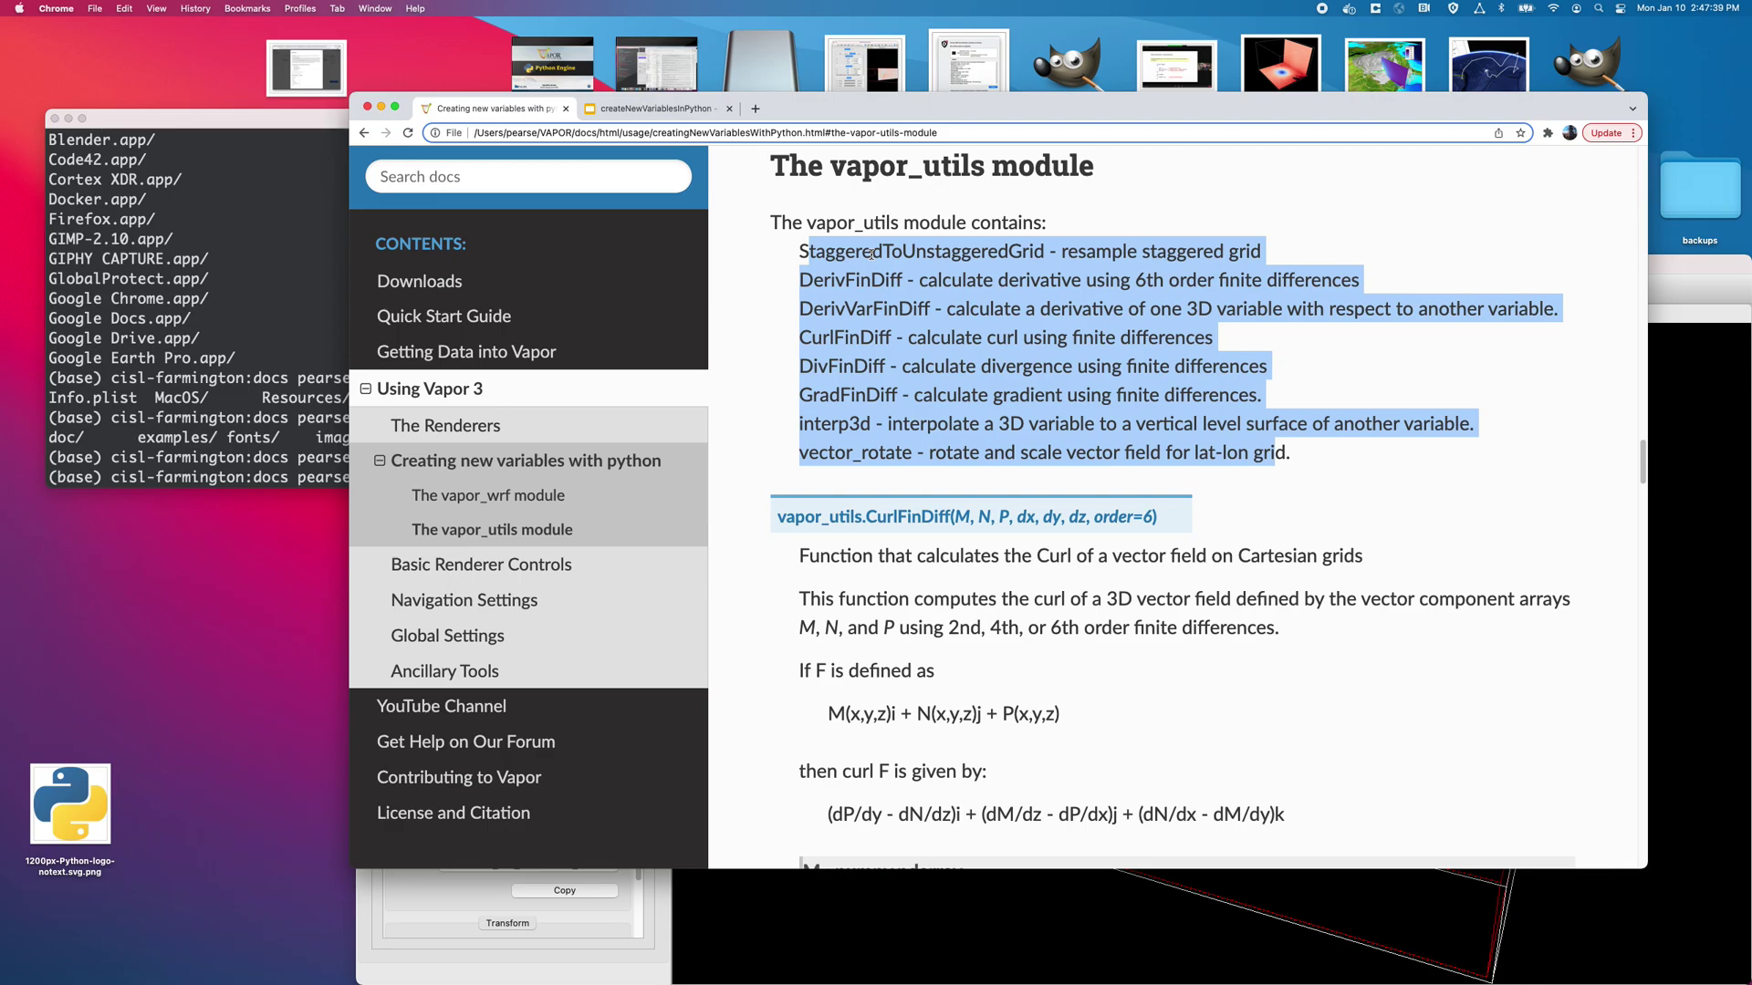
Open the createNewVariablesInPython presentation and delete "share\python" from the end of the Windows path on slide 2
{"action": "left_click", "coordinate": [333, 391]}
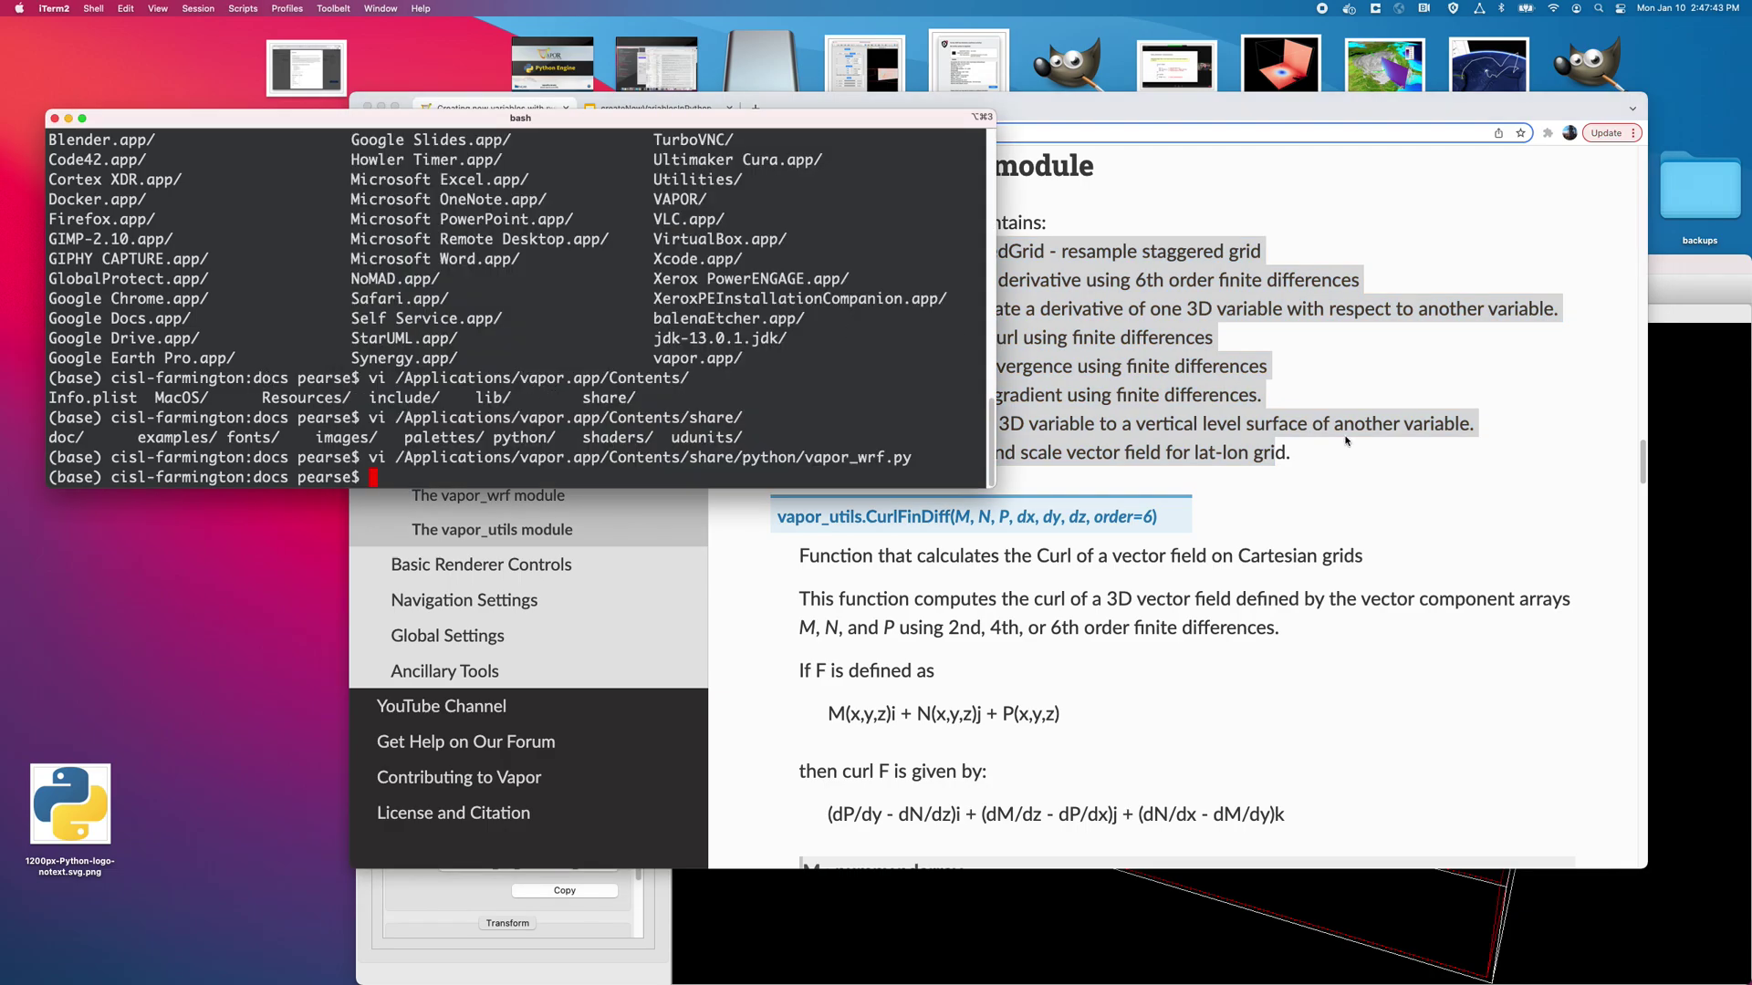
{"action": "key", "text": "super+Tab"}
{"action": "left_click", "coordinate": [650, 109]}
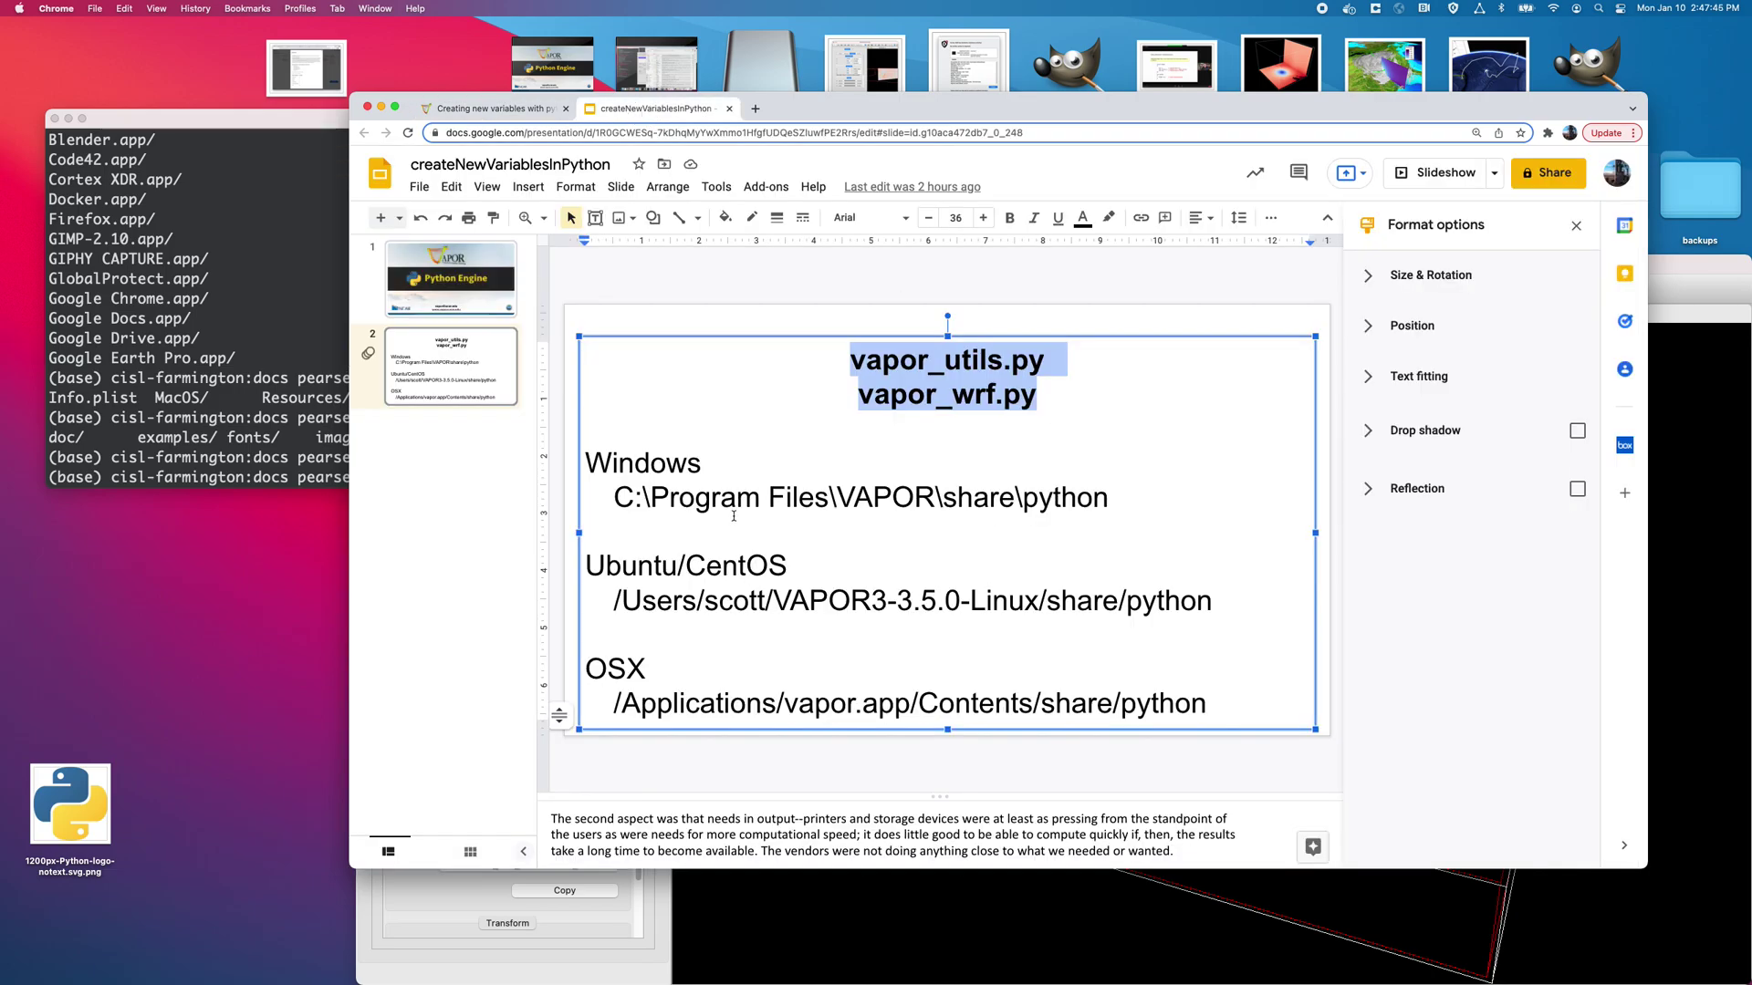
{"action": "left_click_drag", "start_coordinate": [941, 507], "coordinate": [1159, 498]}
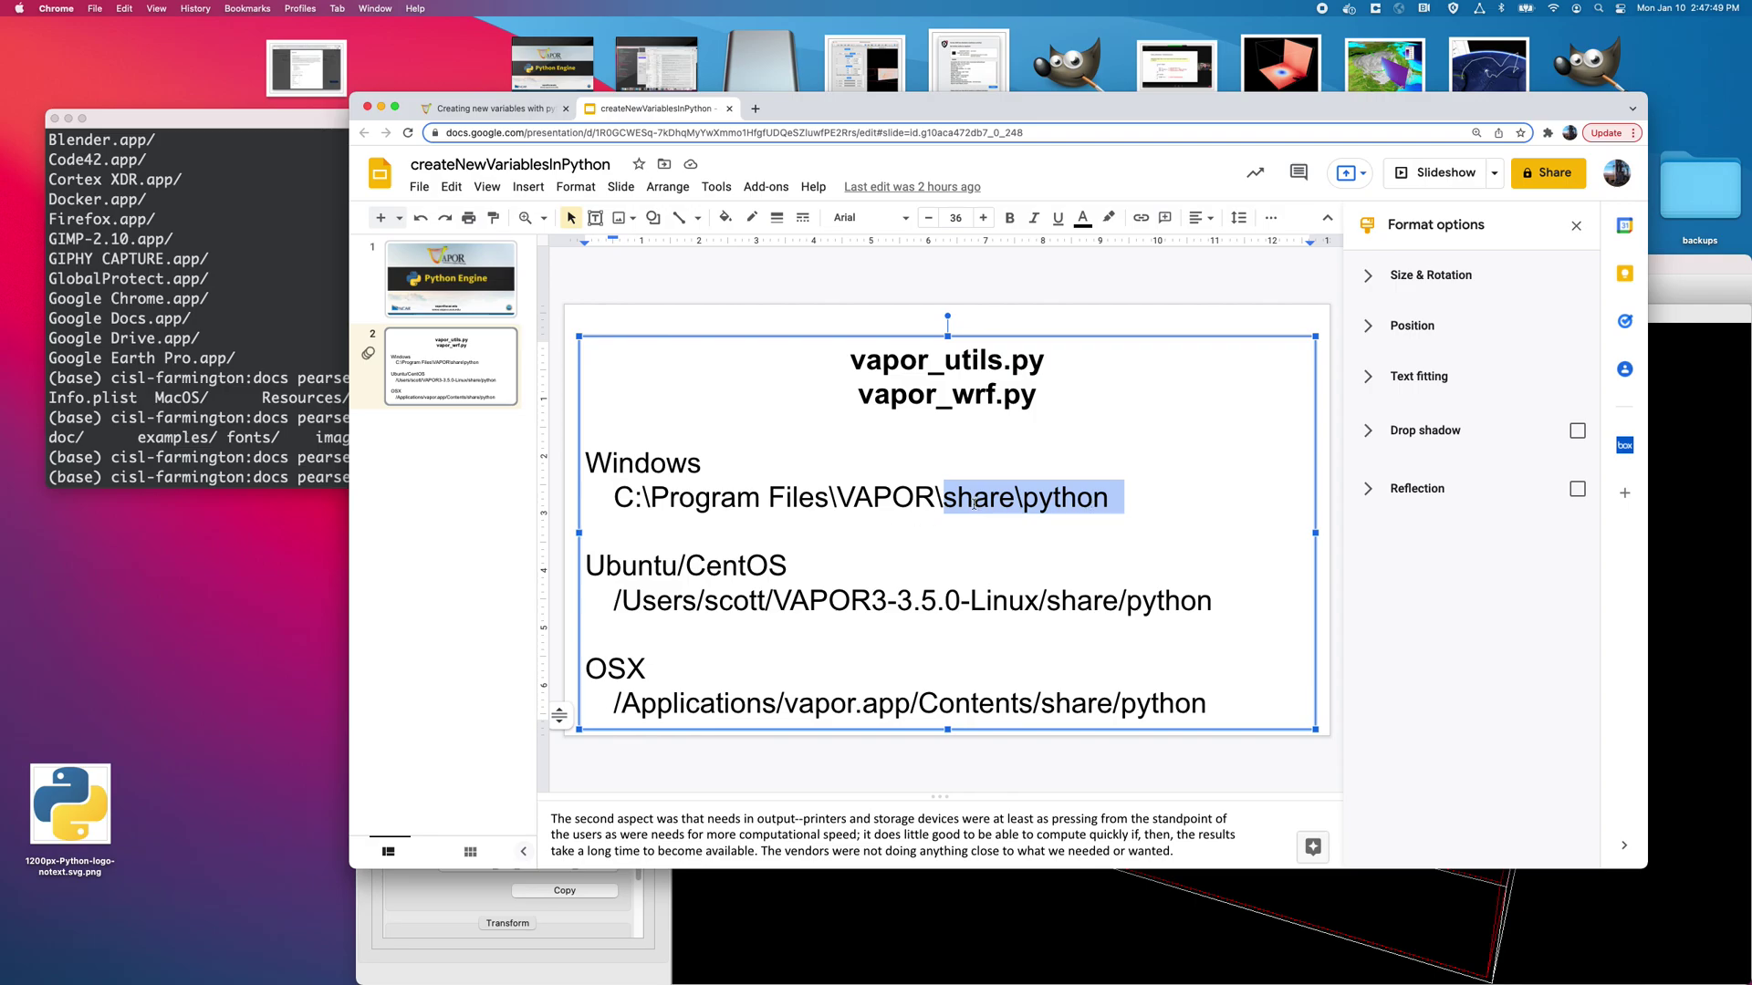
{"action": "left_click_drag", "start_coordinate": [945, 502], "coordinate": [1113, 501]}
{"action": "key", "text": "BackSpace"}
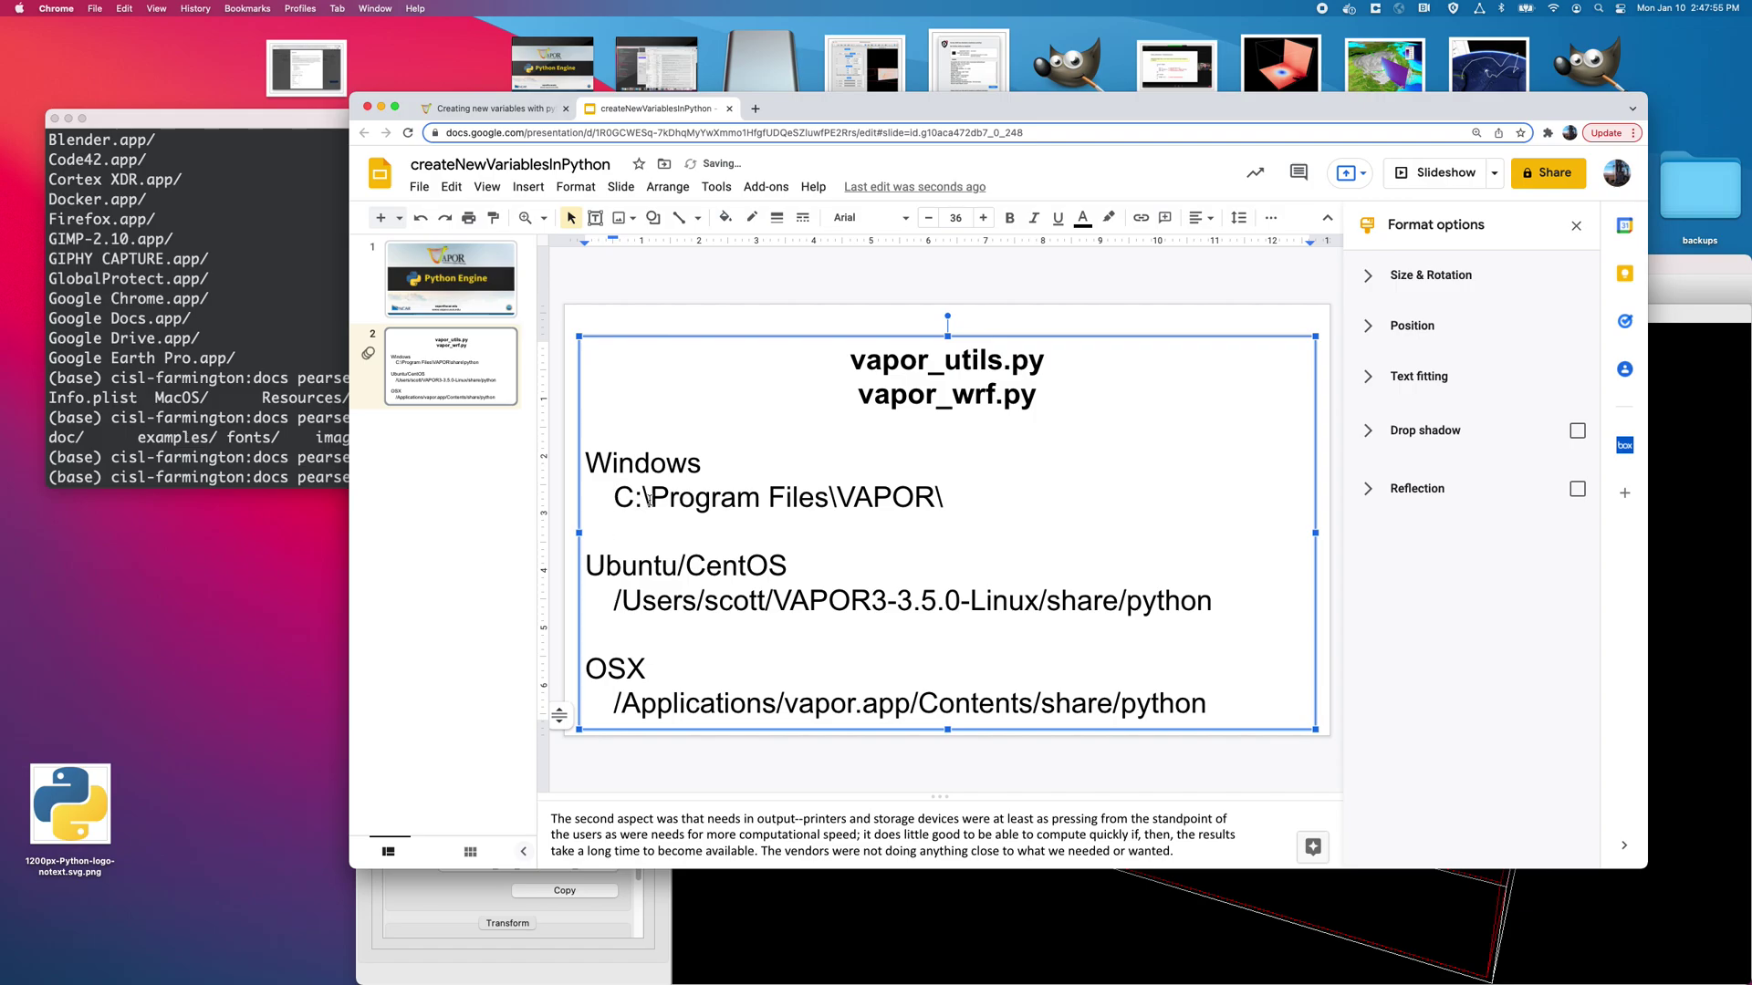